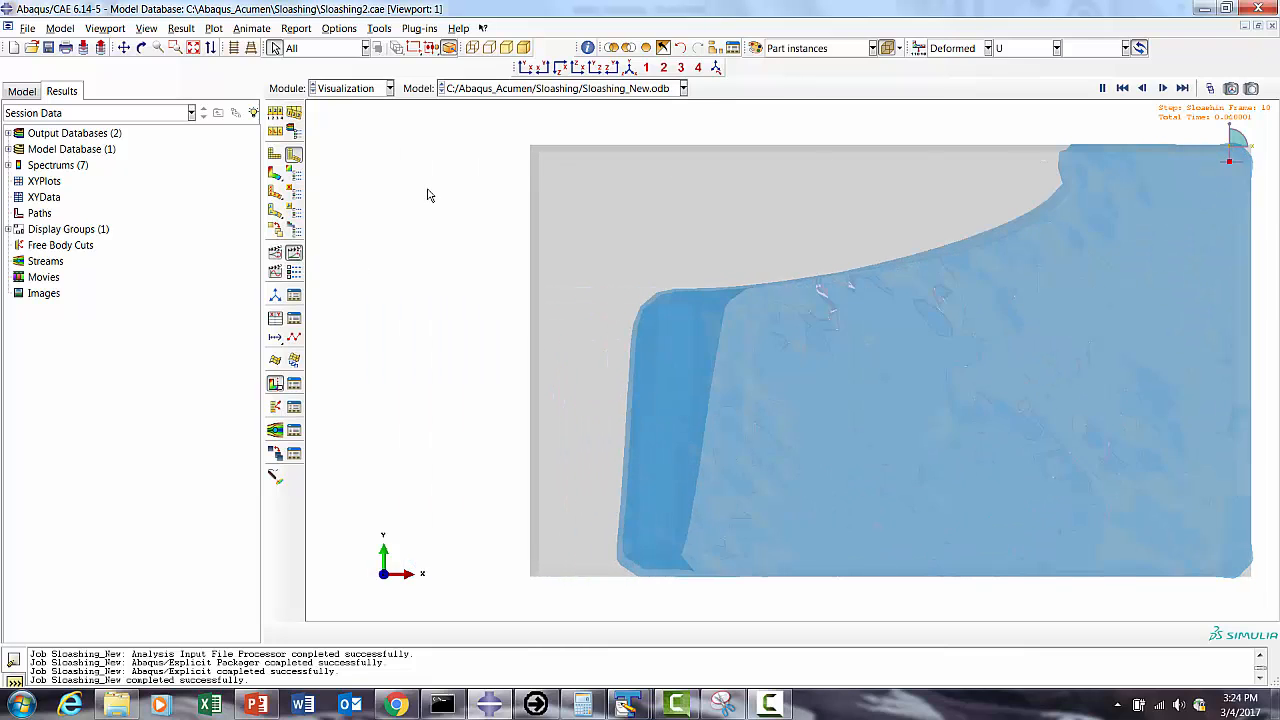
Step: Stop the sloshing animation and start a new model database without saving changes to the current one
{"action": "left_click", "coordinate": [294, 253]}
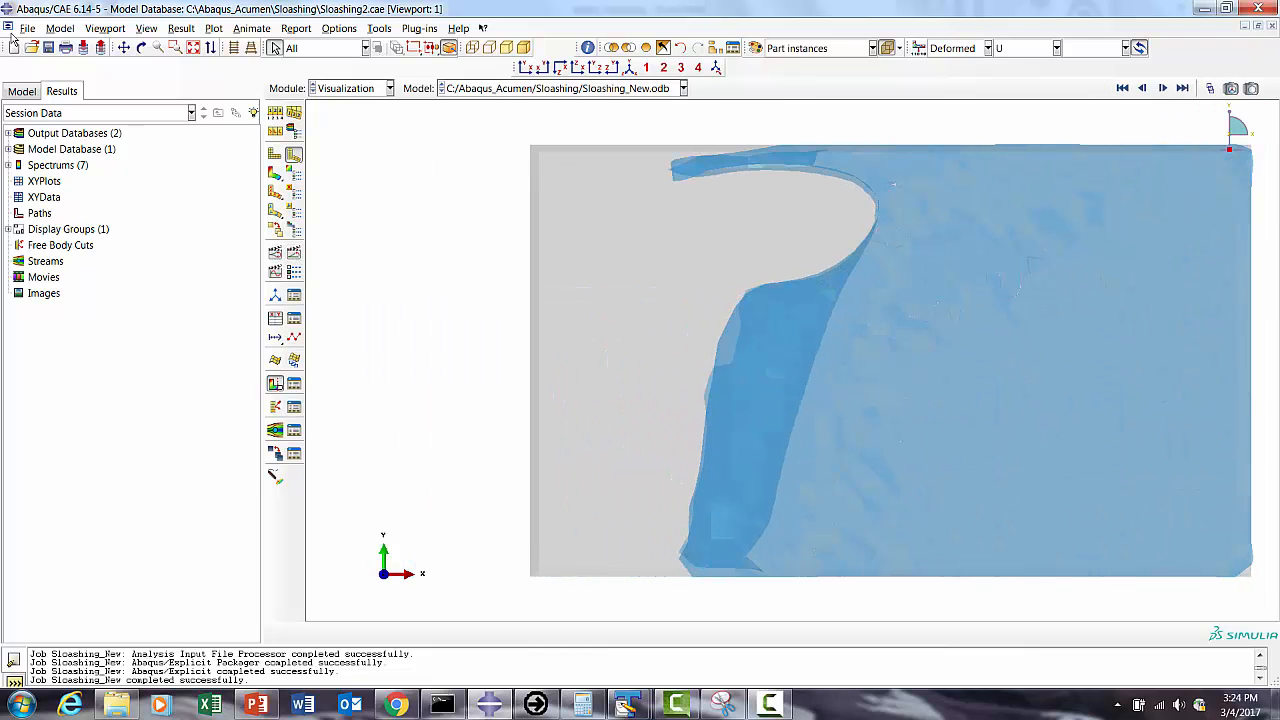
{"action": "left_click", "coordinate": [28, 28]}
{"action": "mouse_move", "coordinate": [170, 46]}
{"action": "left_click", "coordinate": [224, 48]}
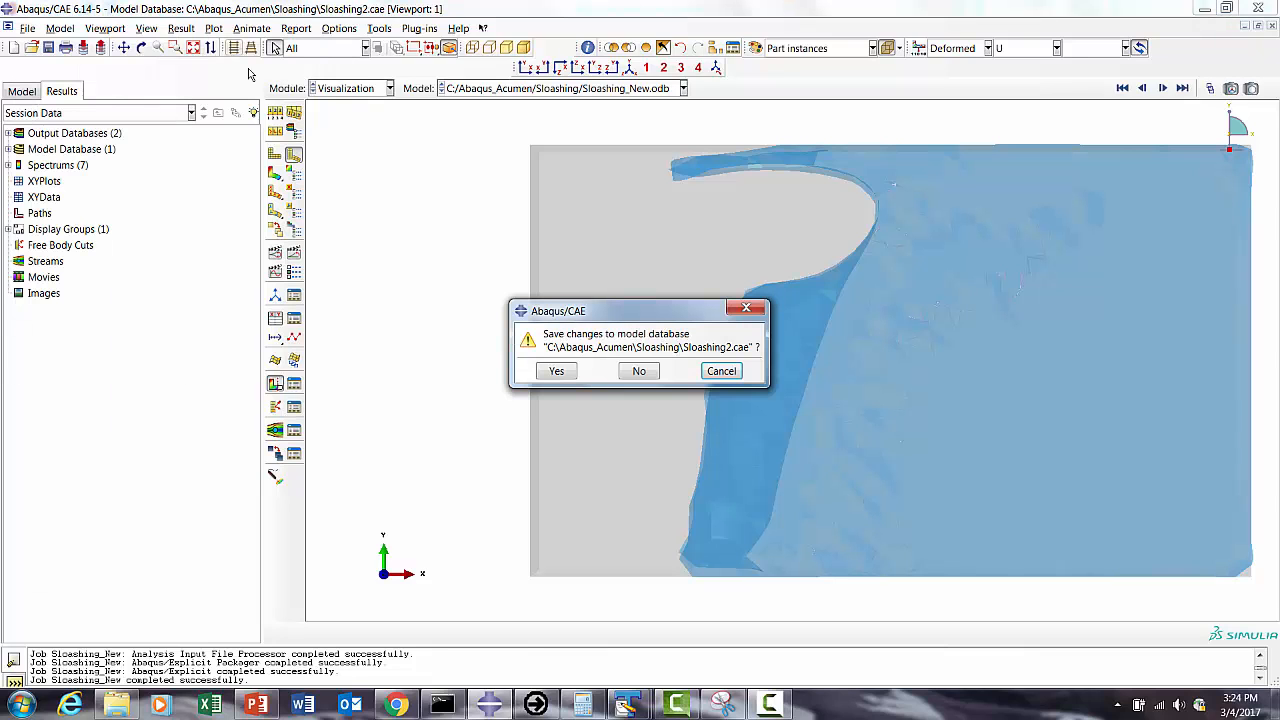
{"action": "left_click", "coordinate": [640, 372]}
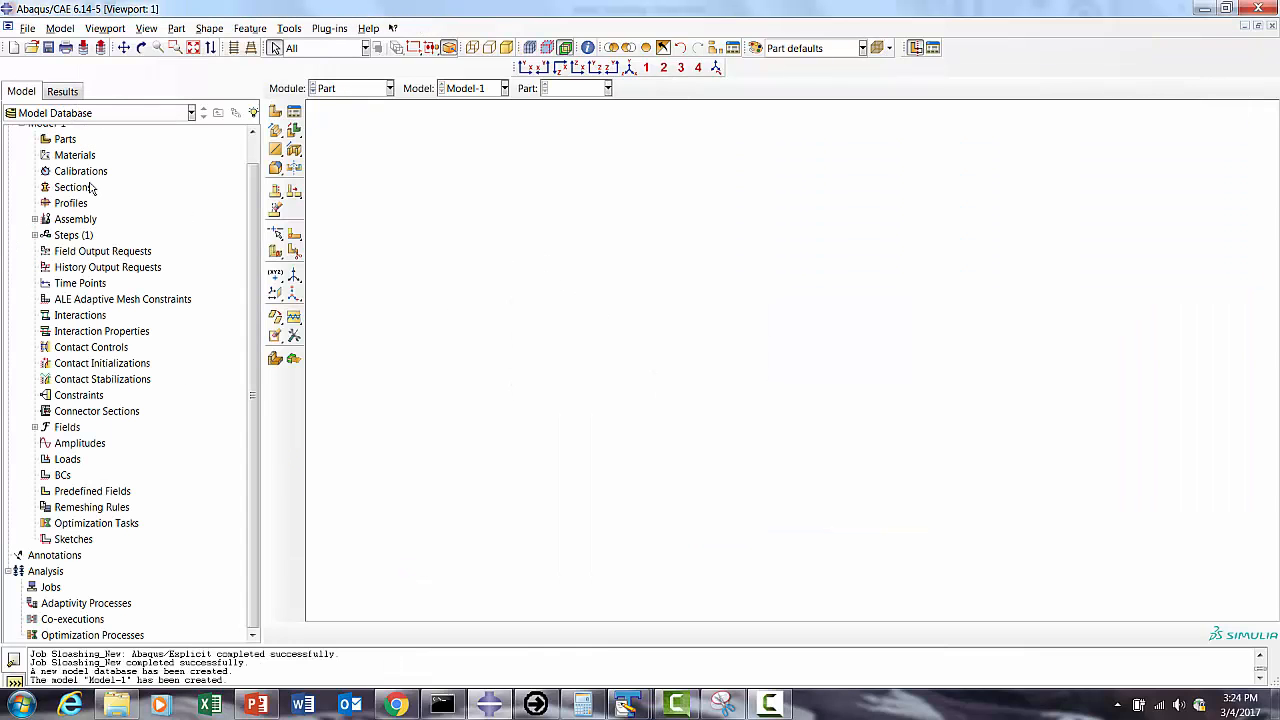
Step: Create a 3D Eulerian extruded-solid part named EUL with an approximate size of 400
{"action": "left_click_drag", "start_coordinate": [249, 248], "coordinate": [249, 183]}
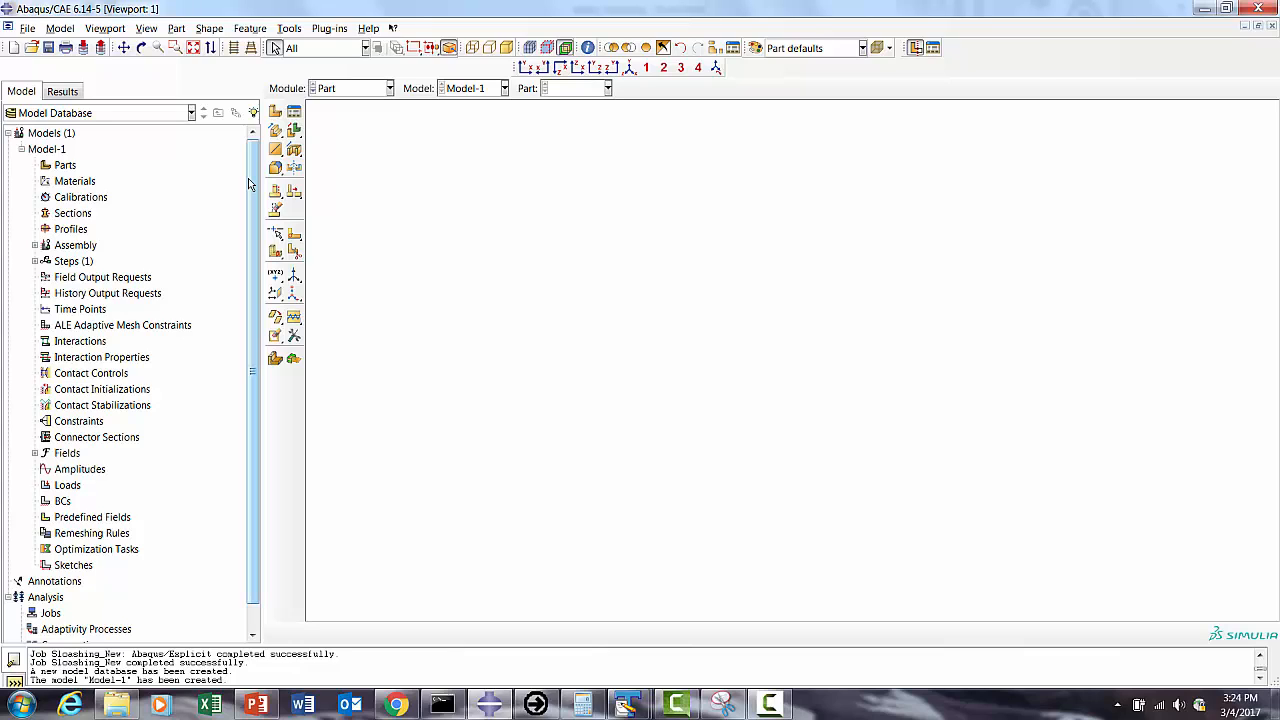
{"action": "right_click", "coordinate": [62, 166]}
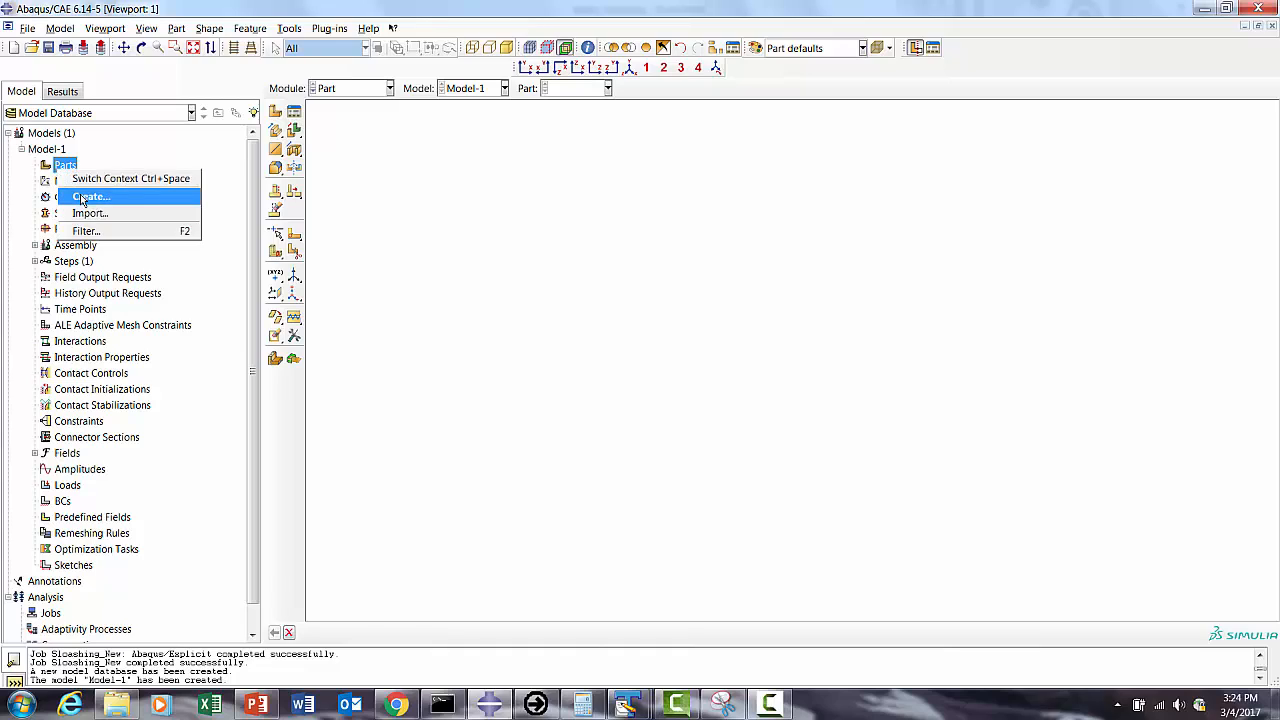
{"action": "left_click", "coordinate": [84, 199]}
{"action": "left_click_drag", "start_coordinate": [129, 219], "coordinate": [524, 133]}
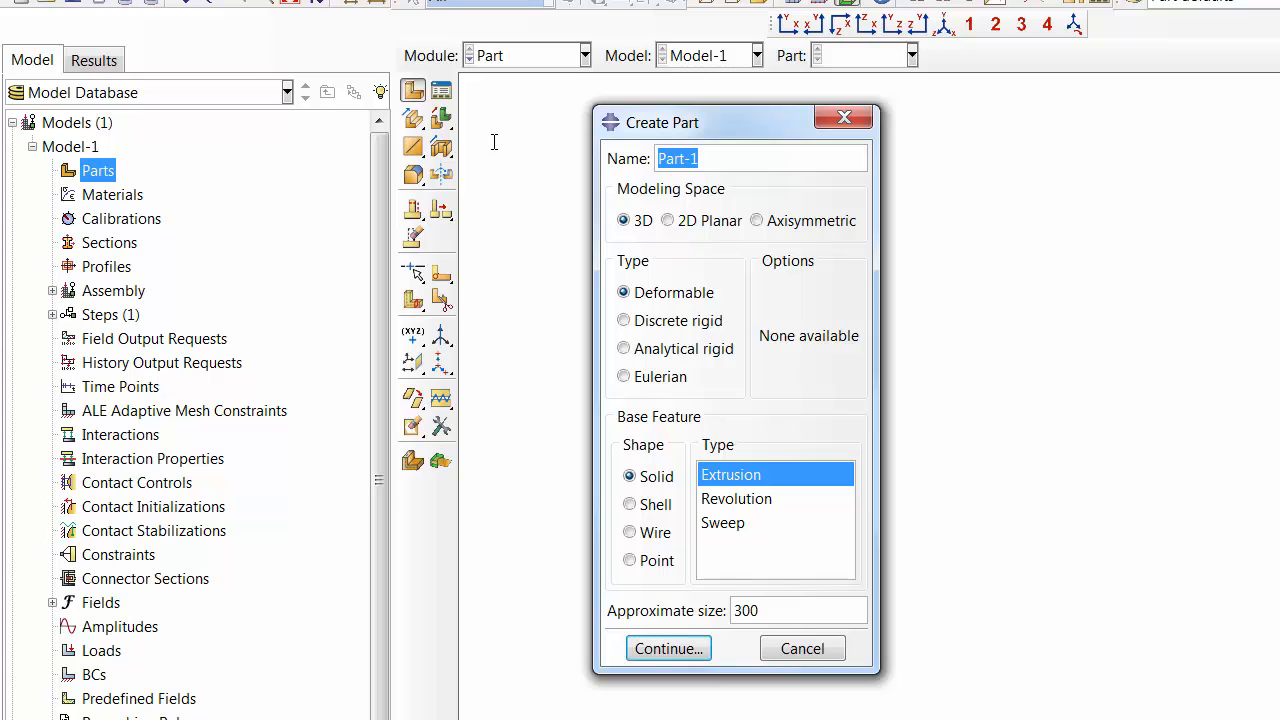
{"action": "type", "text": "EUL"}
{"action": "left_click", "coordinate": [638, 377]}
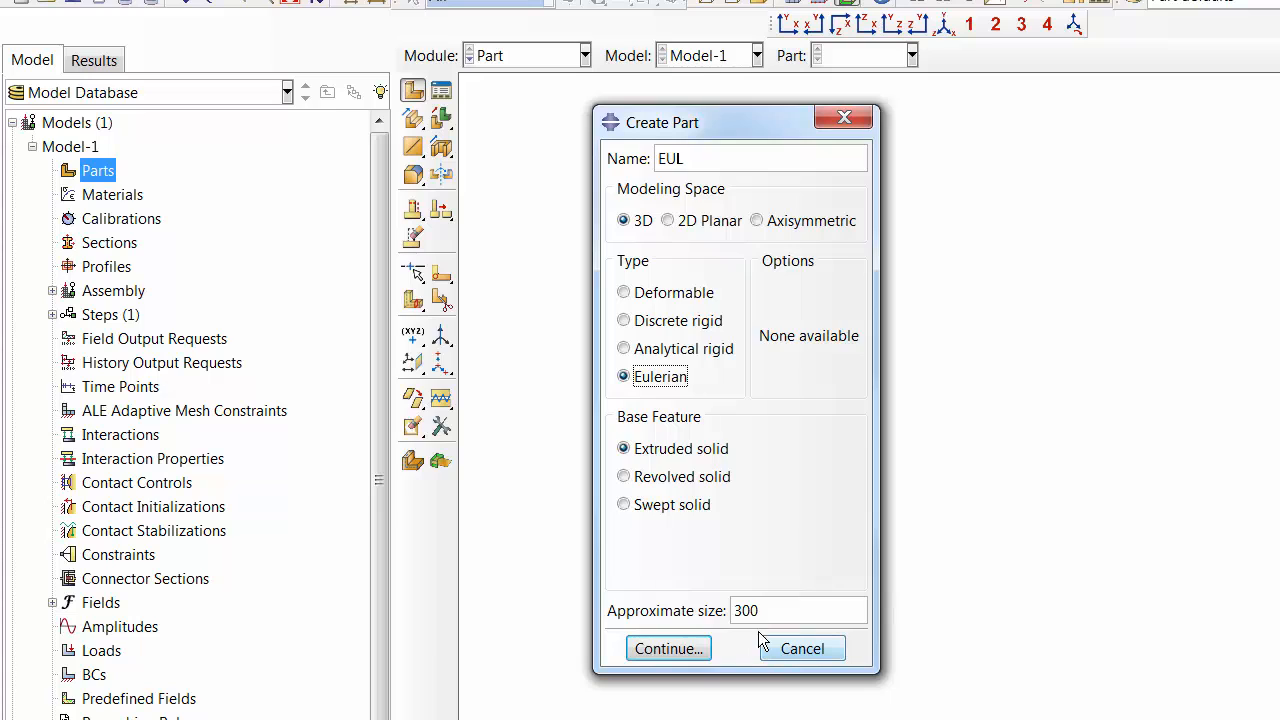
{"action": "left_click_drag", "start_coordinate": [757, 610], "coordinate": [697, 610]}
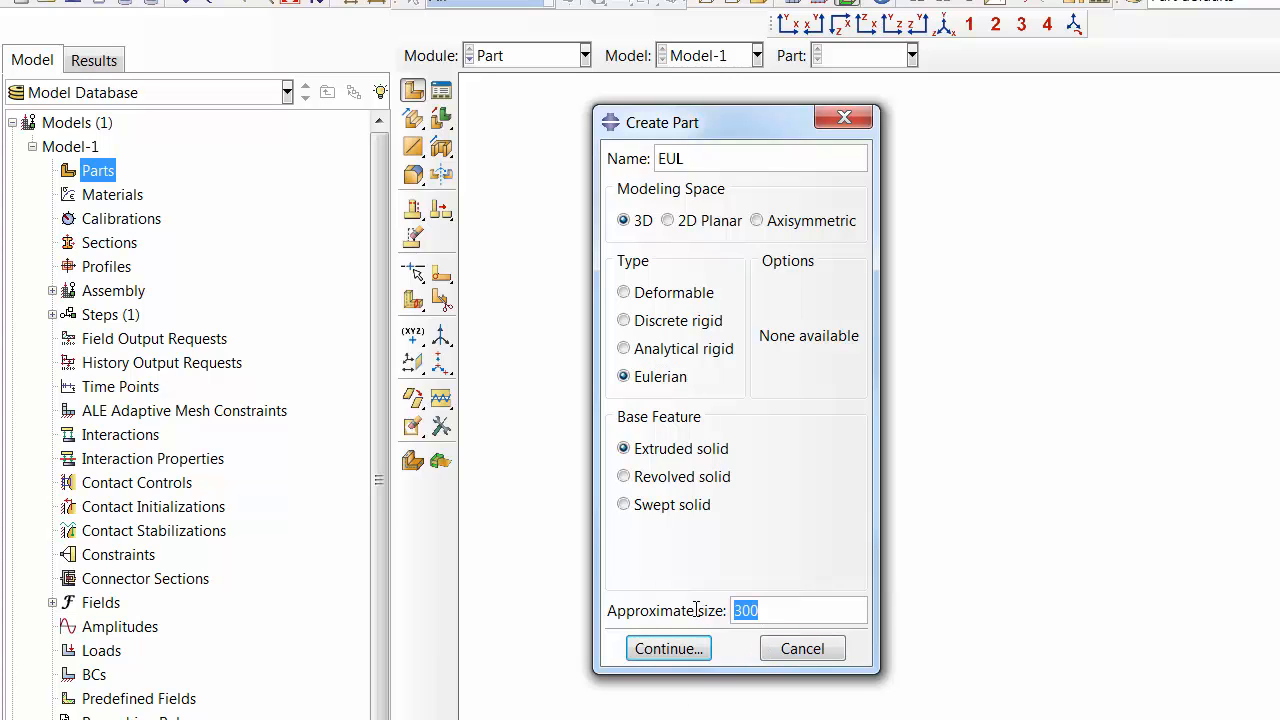
{"action": "type", "text": "400"}
{"action": "key", "text": "Return"}
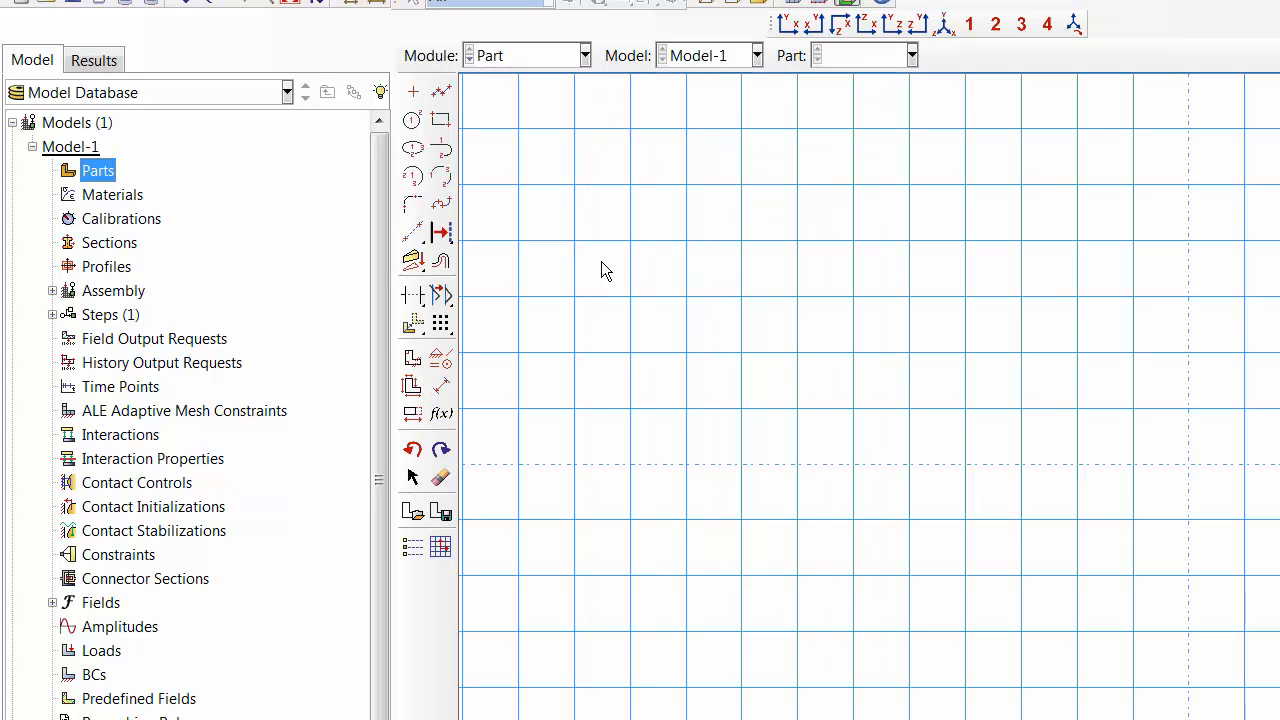
Step: Place isolated sketch points at (-150, -35) and (150, 35)
{"action": "left_click", "coordinate": [413, 92]}
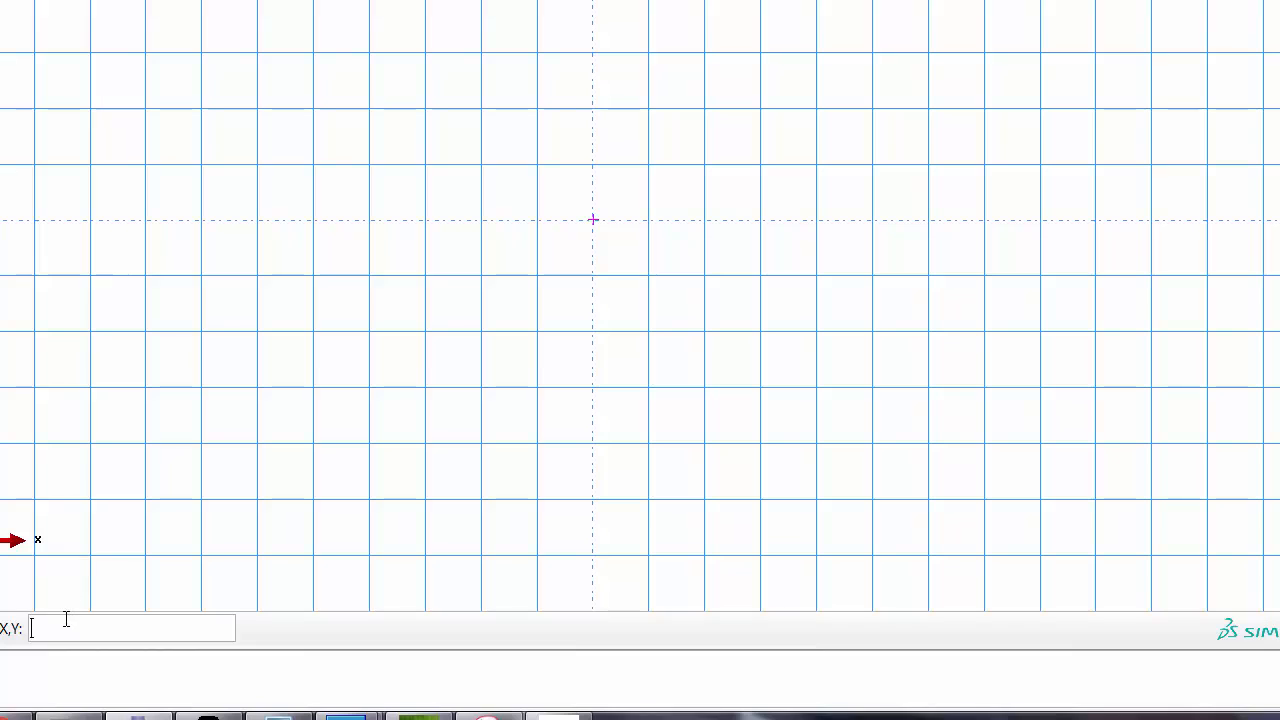
{"action": "type", "text": "-150"}
{"action": "type", "text": ",25"}
{"action": "key", "text": "Return"}
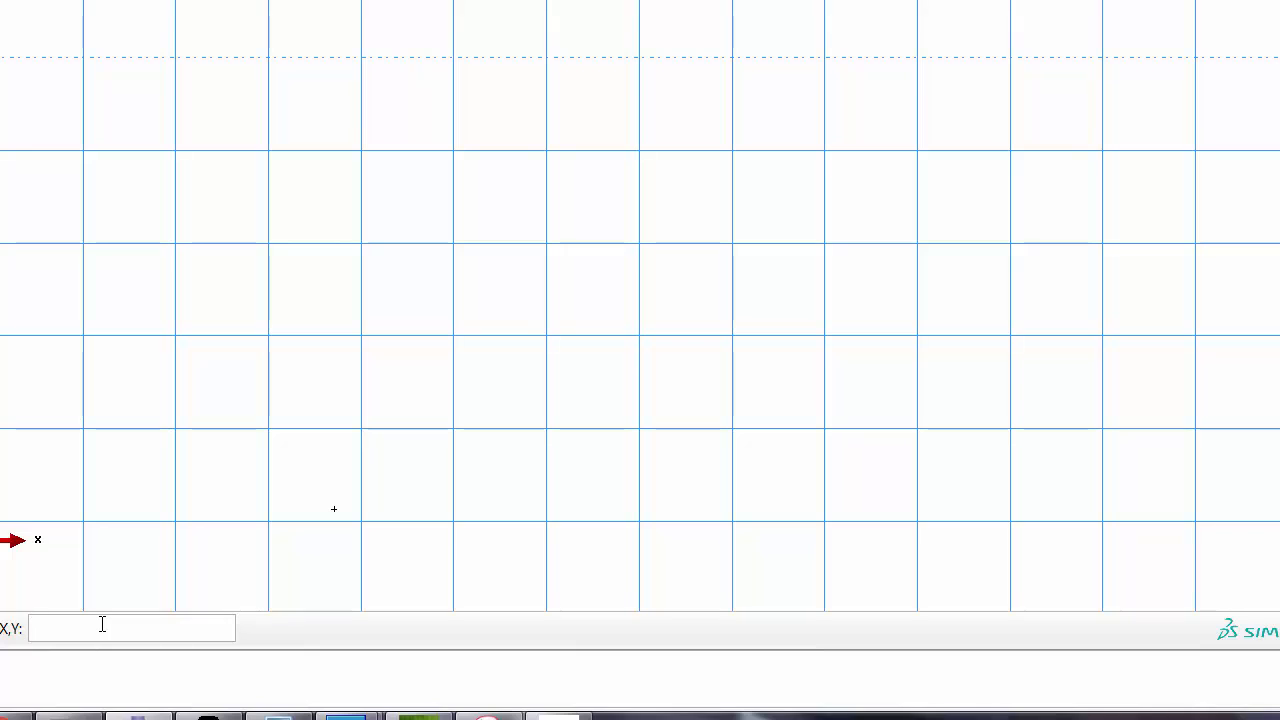
{"action": "type", "text": "150,35"}
{"action": "key", "text": "Return"}
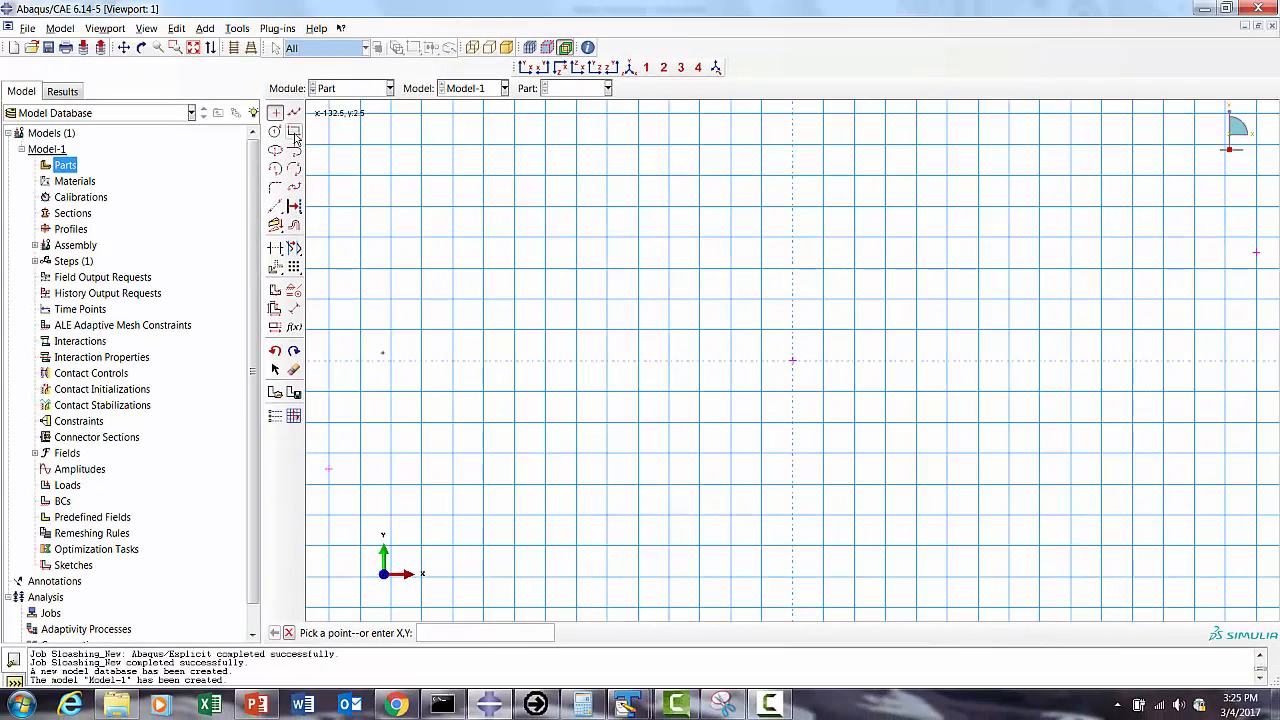
Step: Draw a rectangle whose opposite corners lie on the two isolated points at (-150, -35) and (150, 35)
{"action": "left_click", "coordinate": [294, 133]}
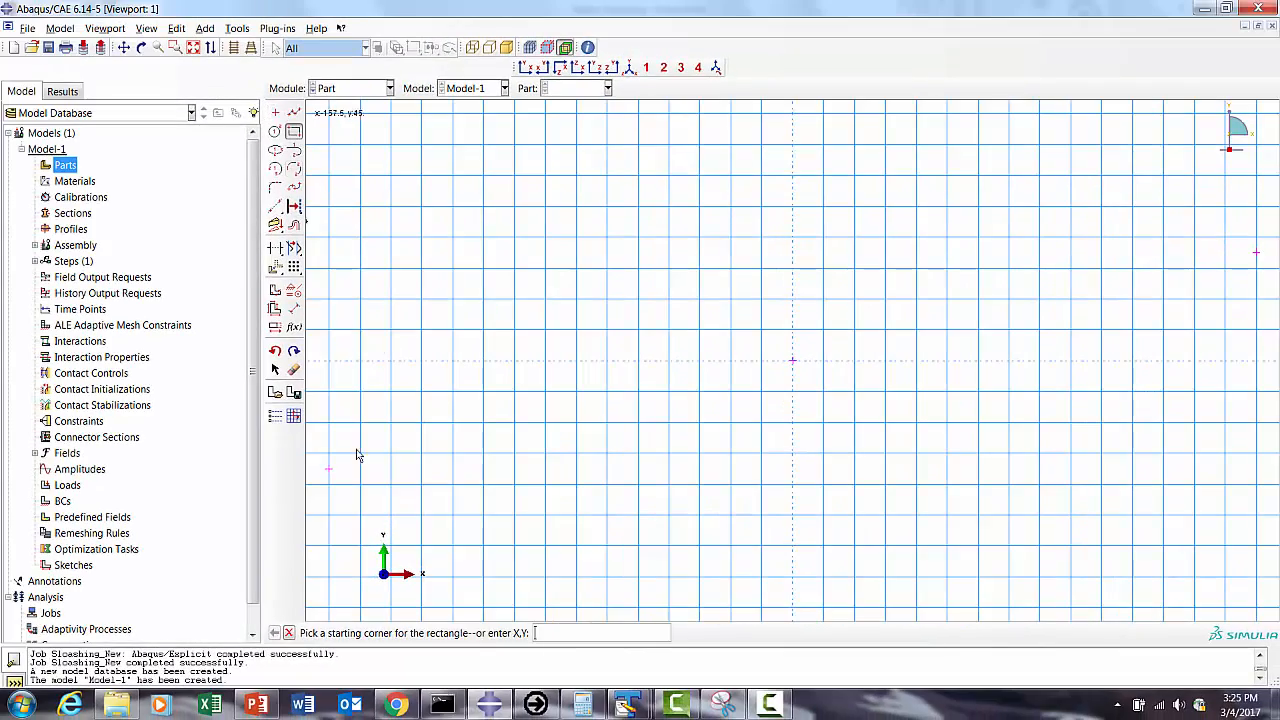
{"action": "left_click", "coordinate": [329, 468]}
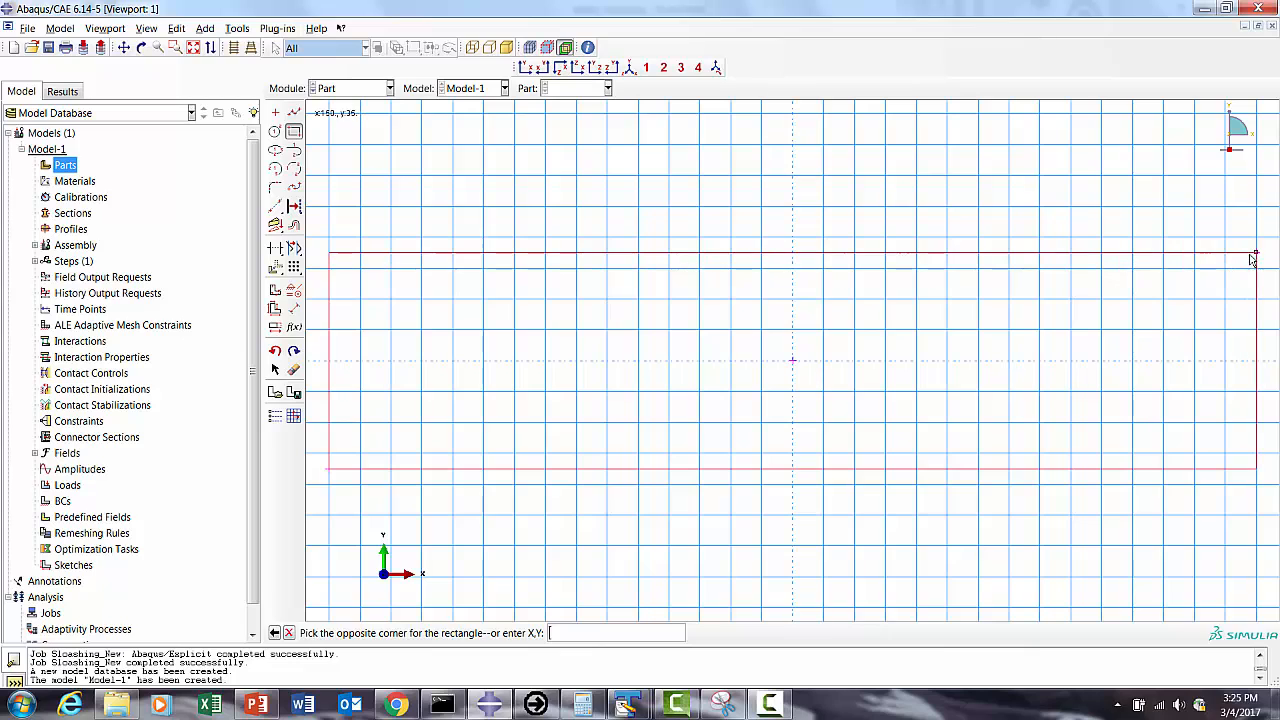
{"action": "left_click", "coordinate": [1254, 256]}
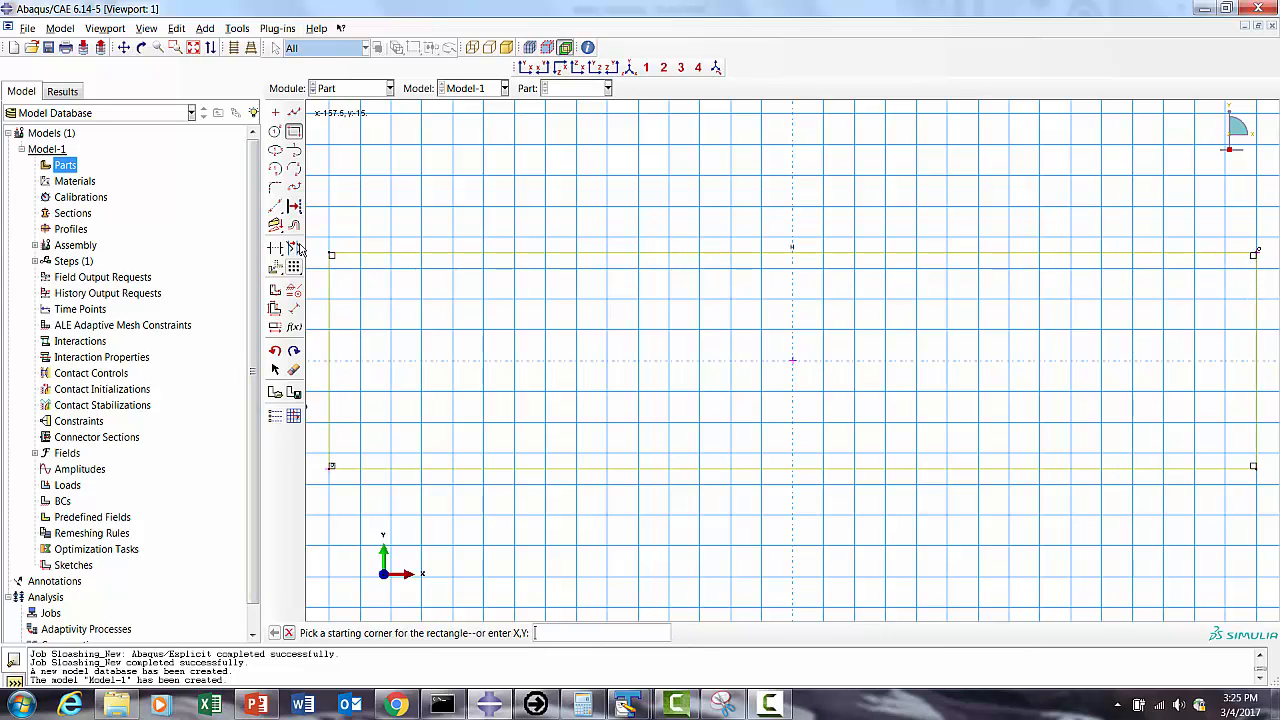
Step: Dimension the rectangle's left vertical edge and its bottom edge, keeping their drawn lengths
{"action": "left_click", "coordinate": [294, 309]}
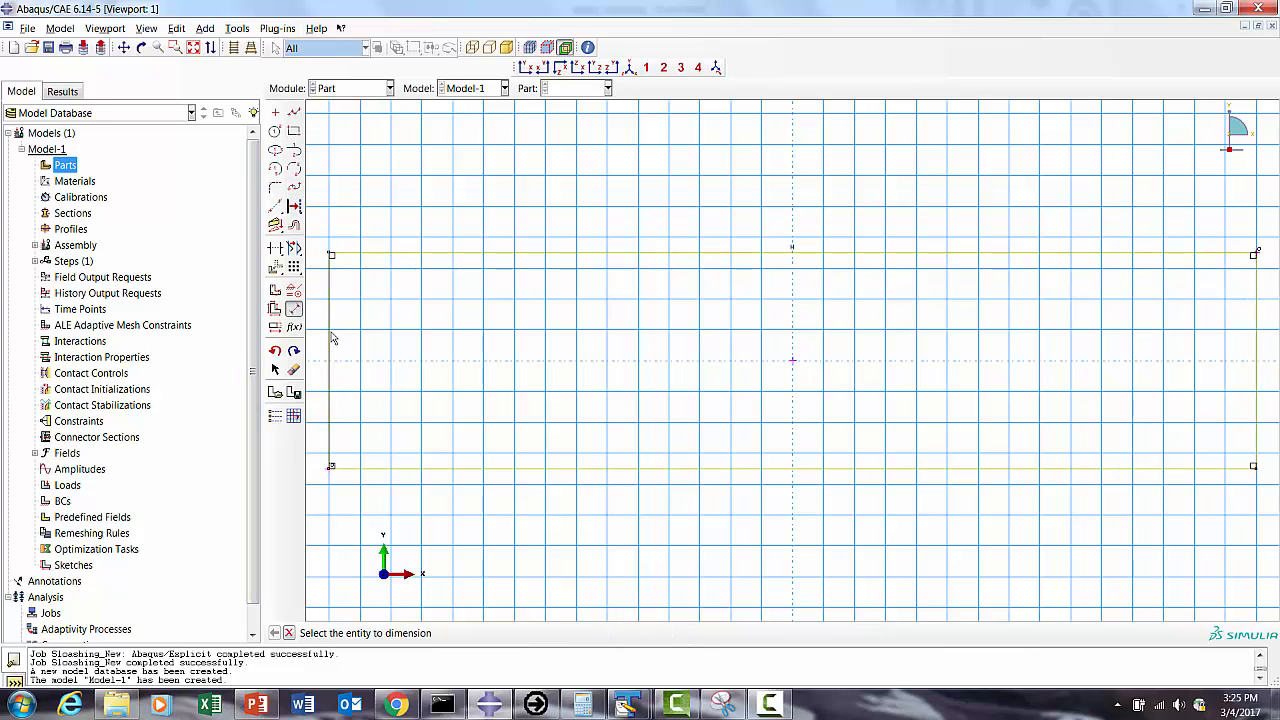
{"action": "left_click", "coordinate": [332, 338]}
{"action": "left_click", "coordinate": [371, 324]}
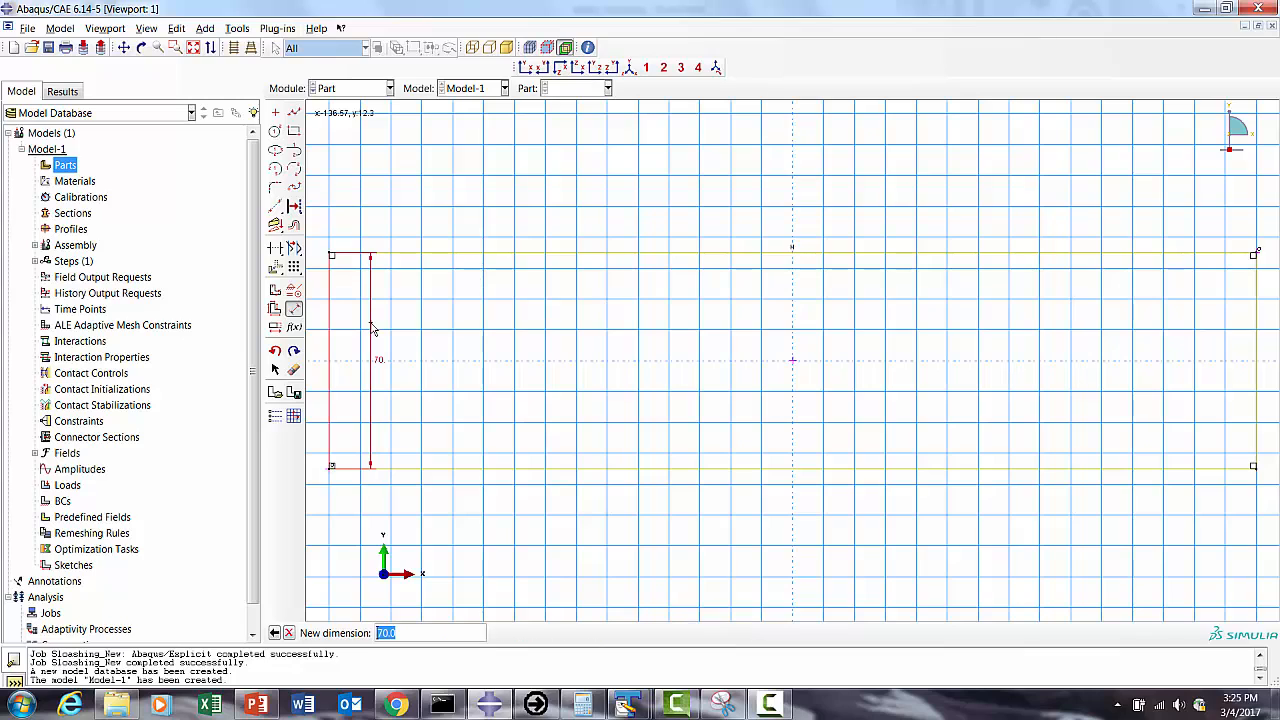
{"action": "left_click", "coordinate": [295, 311]}
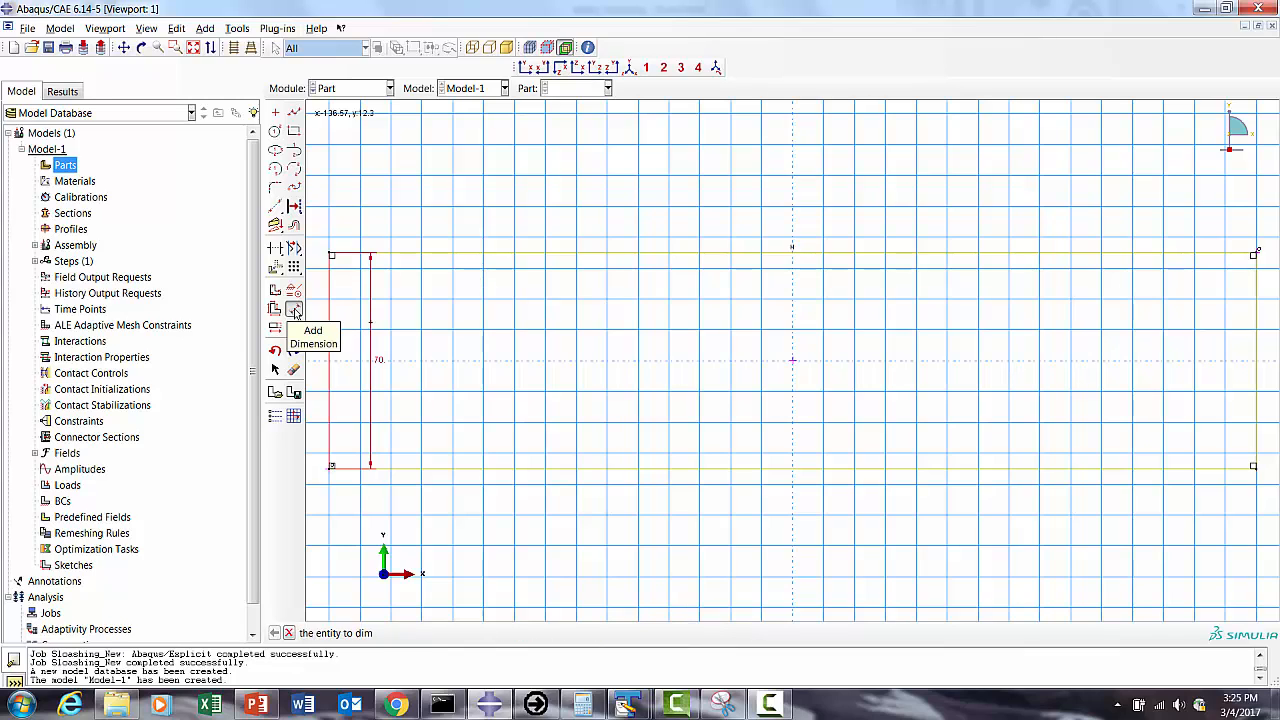
{"action": "left_click", "coordinate": [771, 479]}
{"action": "left_click", "coordinate": [769, 512]}
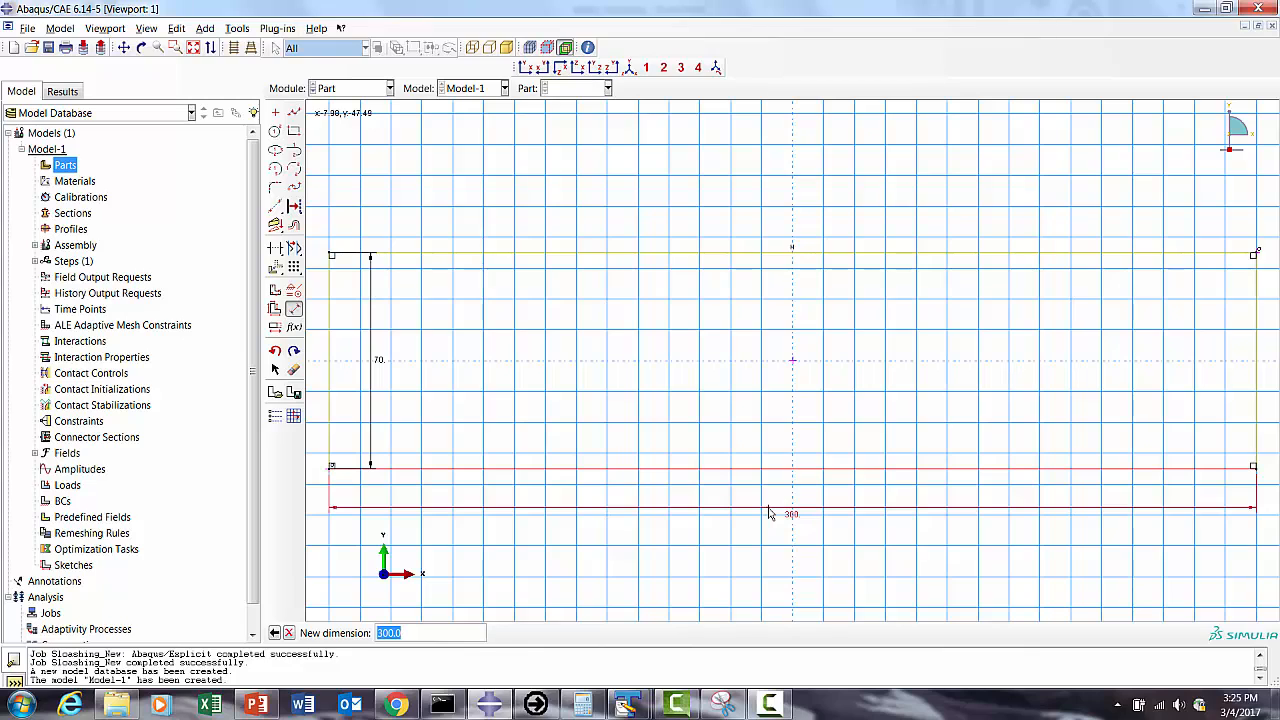
{"action": "key", "text": "Return"}
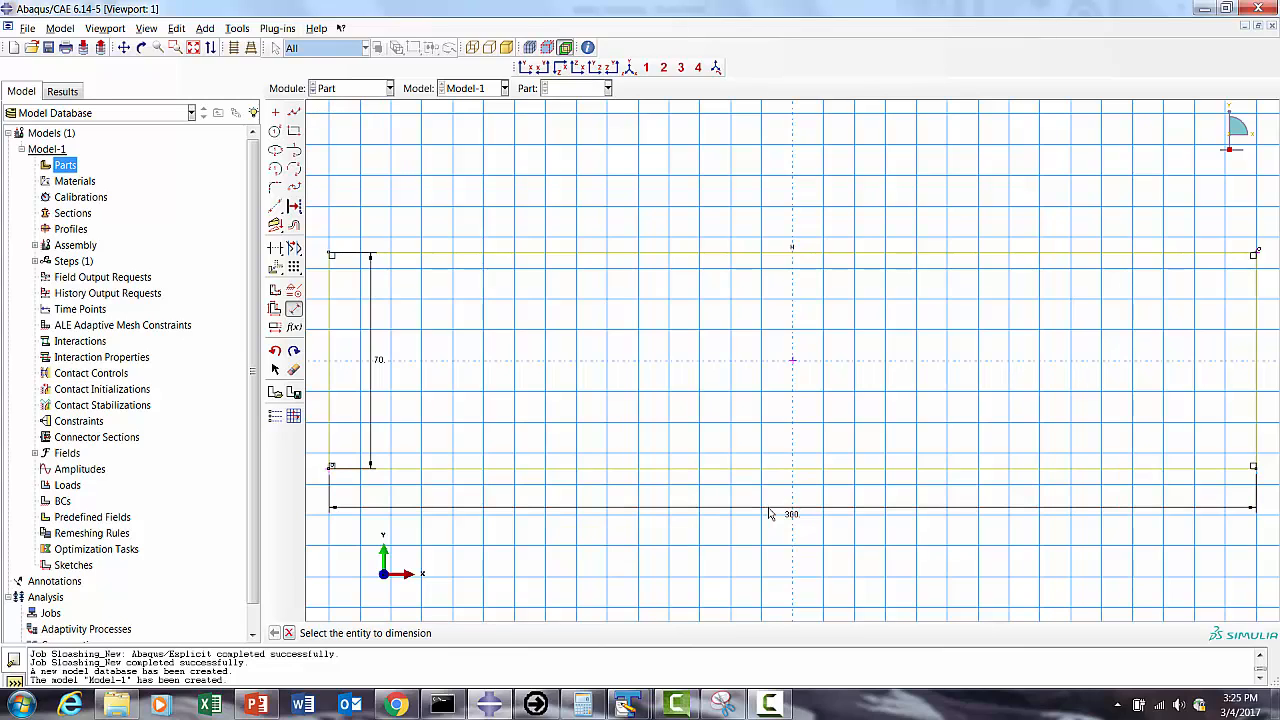
{"action": "left_click", "coordinate": [290, 634]}
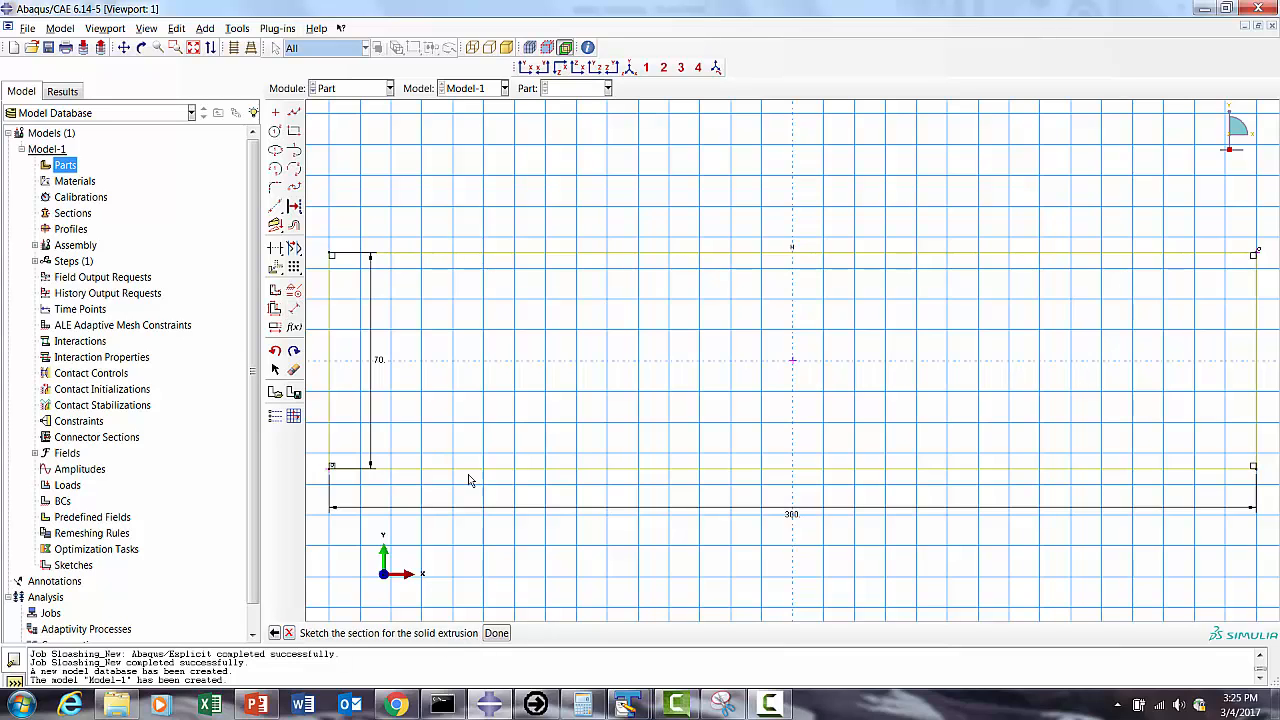
Step: Finish the section sketch and extrude it to a depth of 10
{"action": "left_click", "coordinate": [495, 634]}
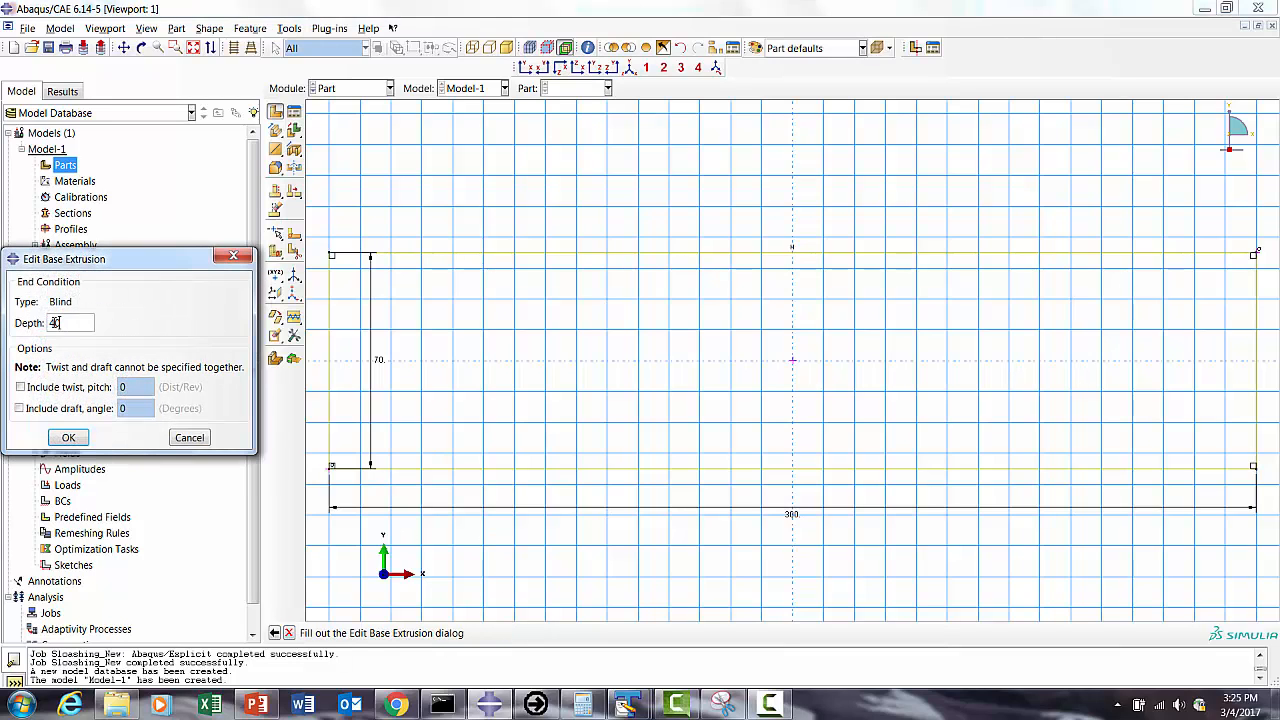
{"action": "type", "text": "10"}
{"action": "left_click", "coordinate": [68, 437]}
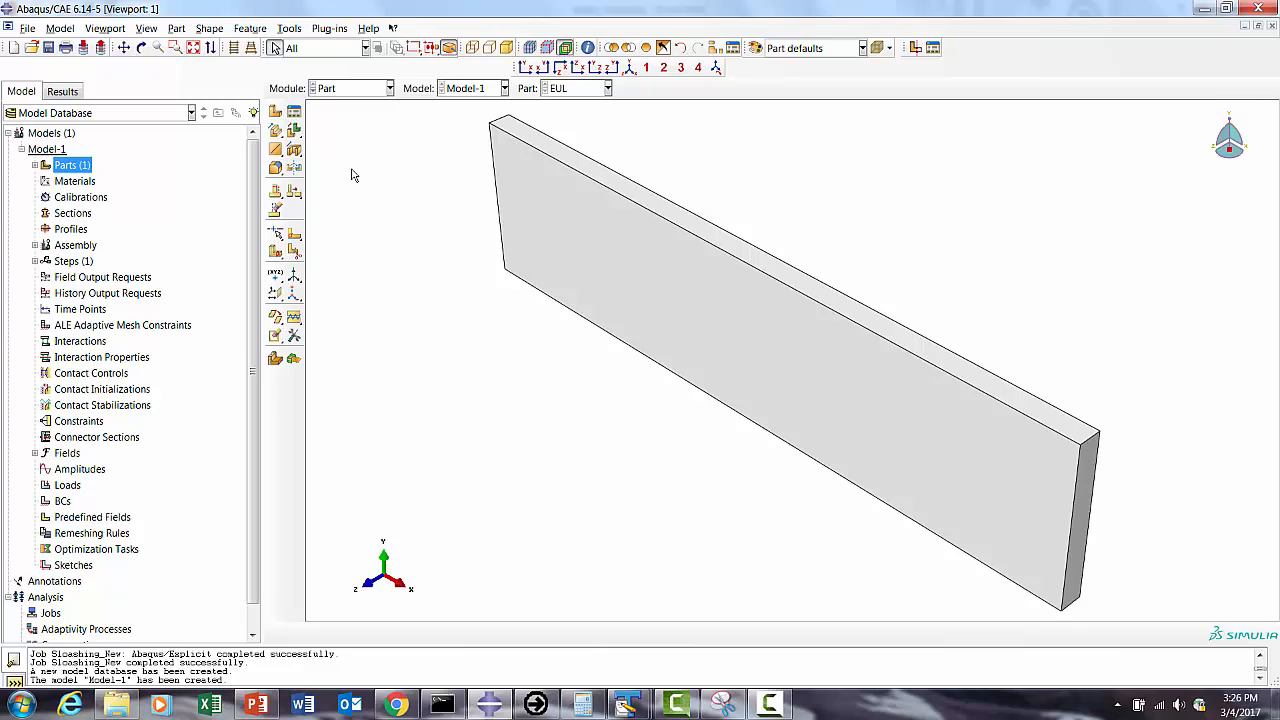
Step: Switch to the Property module and start a new material named Water
{"action": "left_click", "coordinate": [334, 98]}
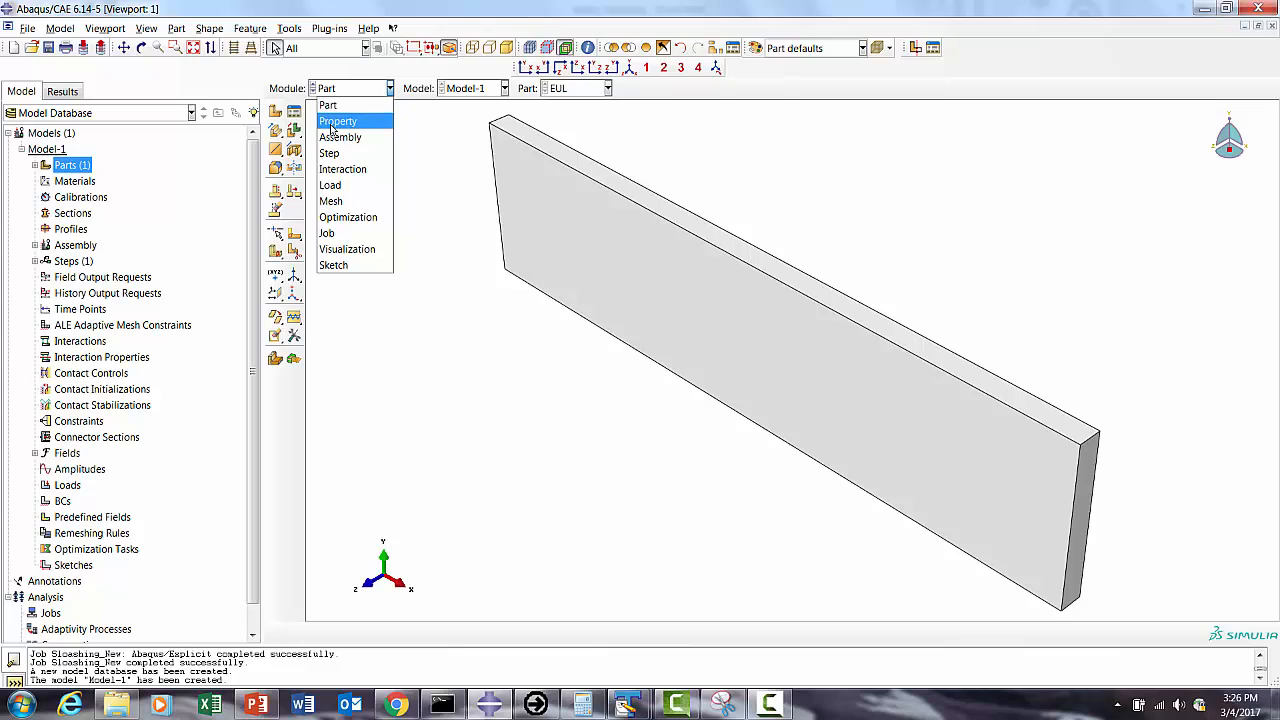
{"action": "left_click", "coordinate": [337, 121]}
{"action": "left_click", "coordinate": [294, 111]}
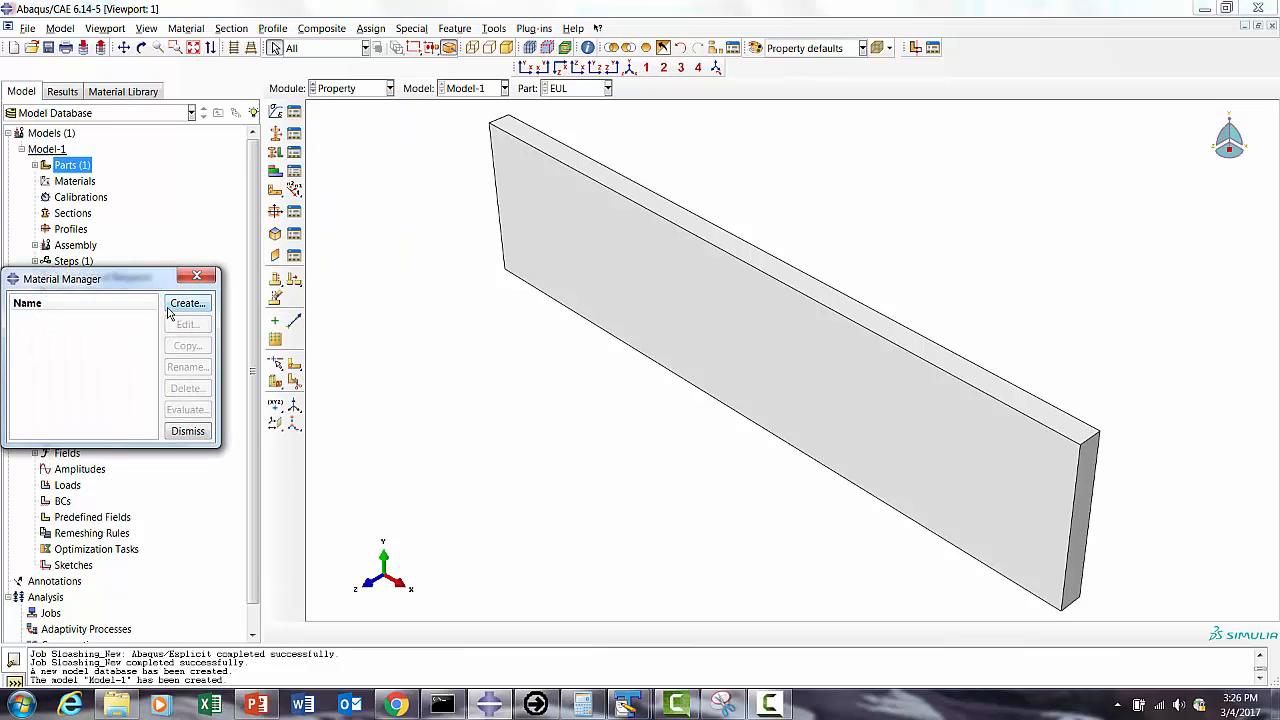
{"action": "left_click", "coordinate": [172, 305]}
{"action": "type", "text": "W"}
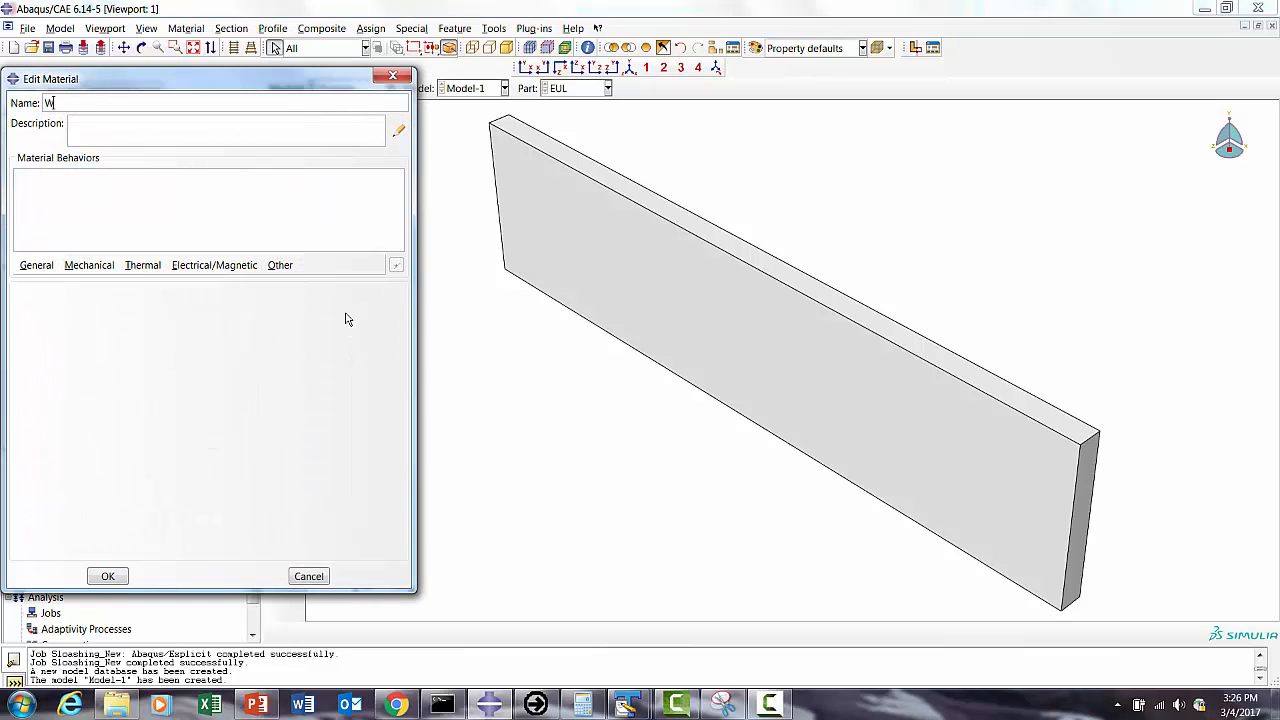
{"action": "type", "text": "ater"}
Step: Add a Density behavior to the Water material with a mass density of 0.94e-09
{"action": "left_click", "coordinate": [36, 265]}
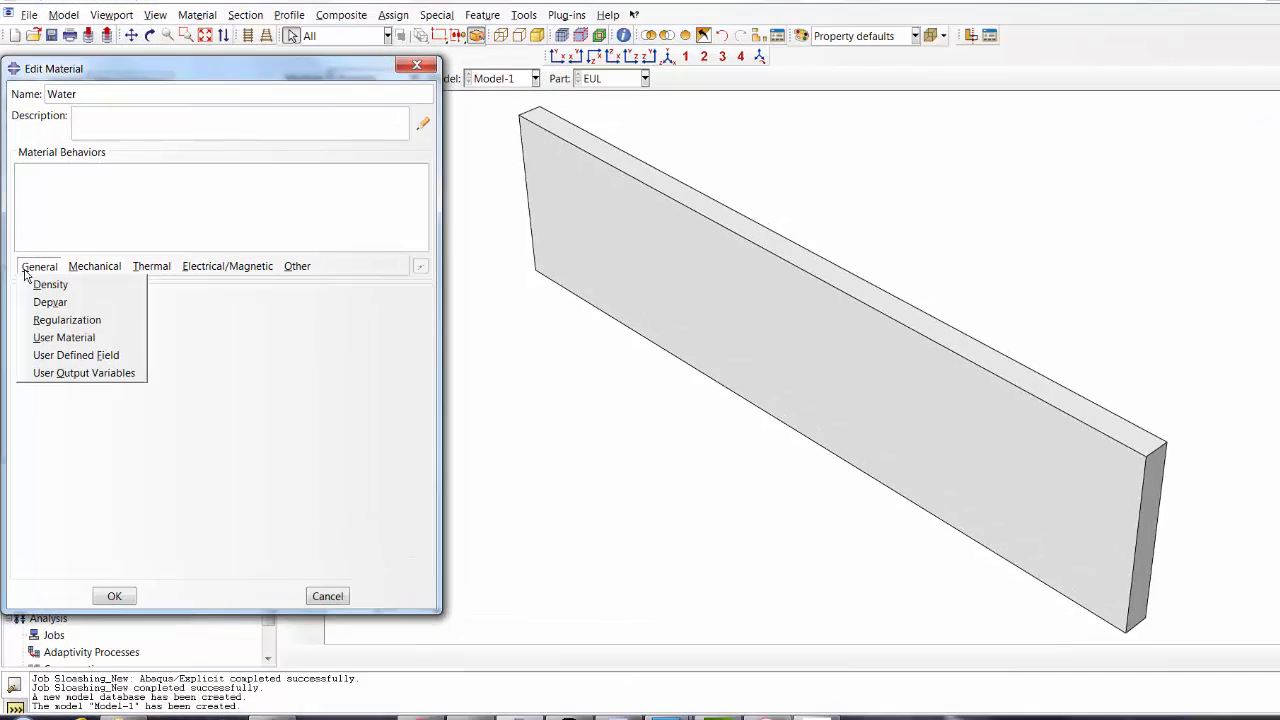
{"action": "left_click", "coordinate": [45, 283]}
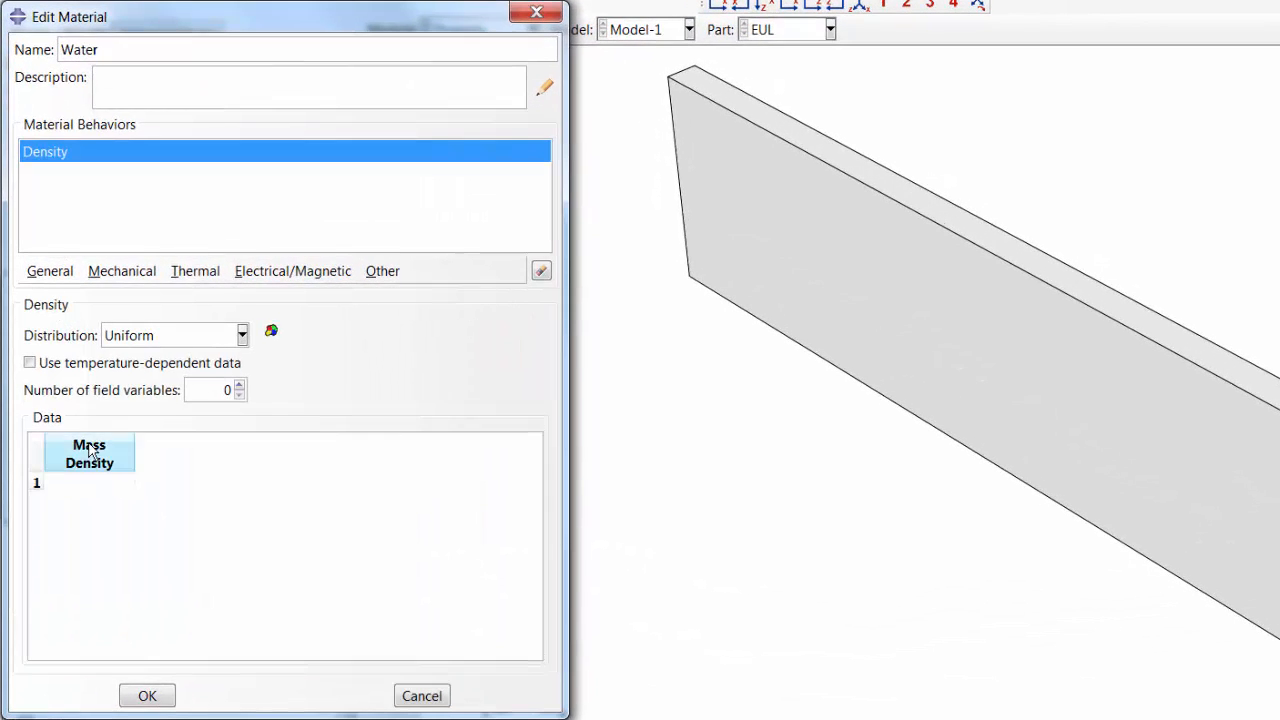
{"action": "left_click", "coordinate": [70, 484]}
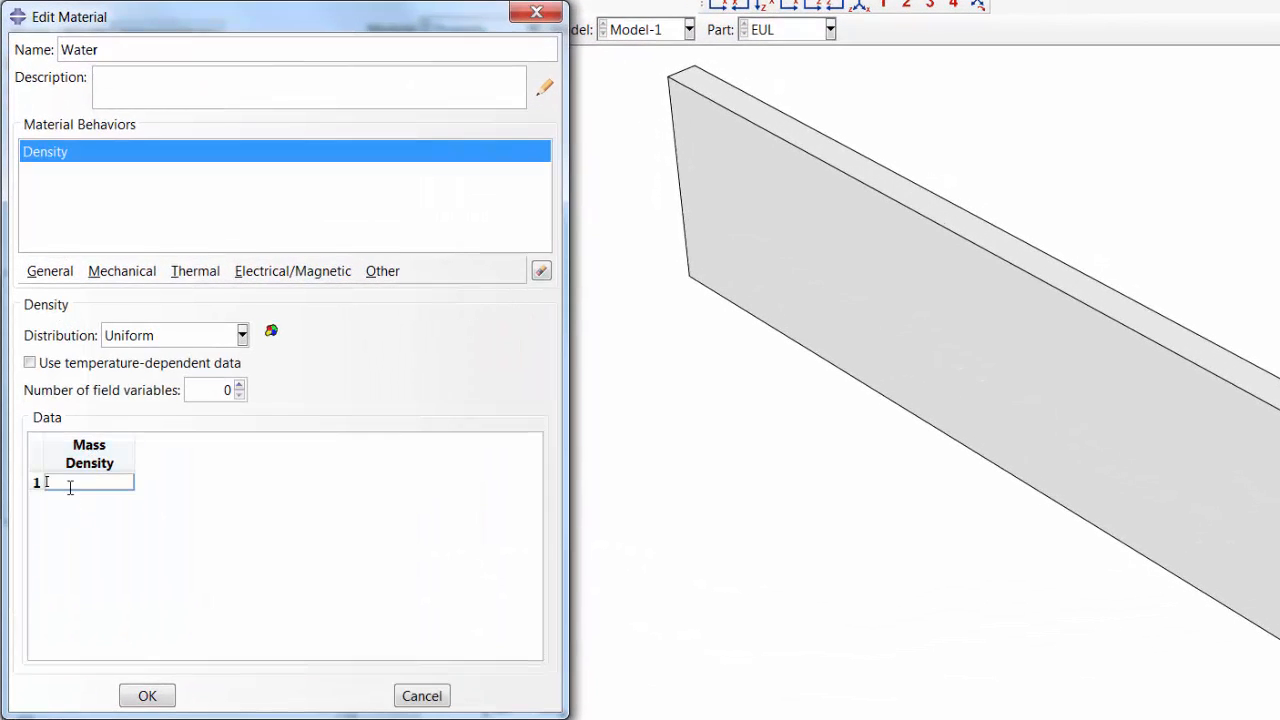
{"action": "type", "text": "0.94e-09"}
{"action": "key", "text": "Return"}
Step: Add an Eos behavior of type Us - Up to the Water material with c0 set to 1.45e06
{"action": "left_click", "coordinate": [119, 276]}
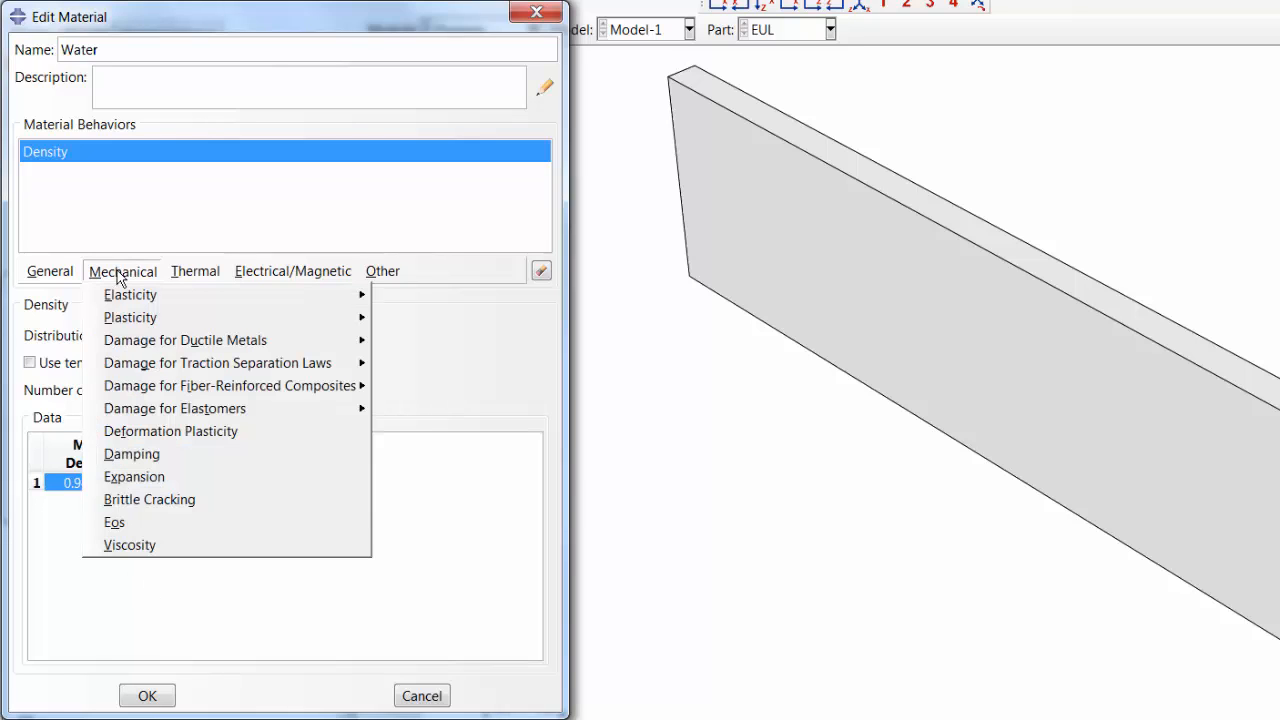
{"action": "left_click", "coordinate": [139, 524]}
{"action": "left_click", "coordinate": [112, 336]}
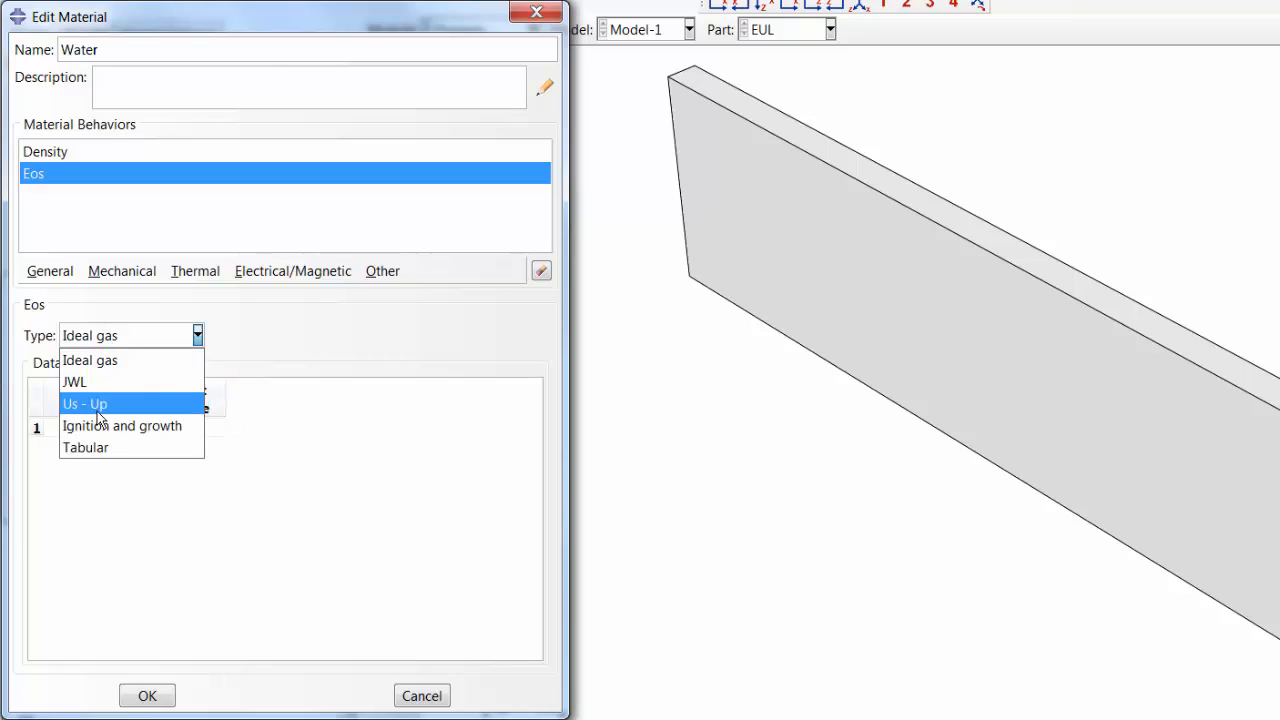
{"action": "left_click", "coordinate": [98, 400]}
{"action": "left_click", "coordinate": [80, 414]}
{"action": "type", "text": "1"}
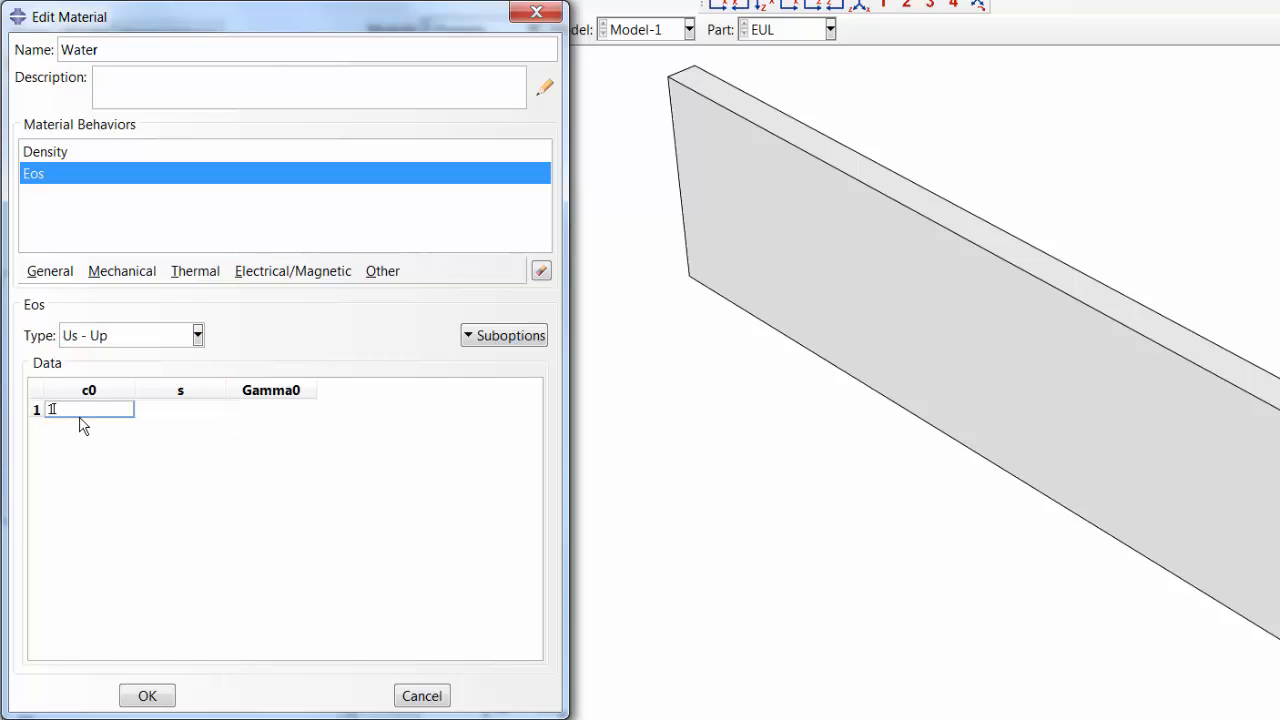
{"action": "type", "text": ".45e06"}
{"action": "key", "text": "Return"}
Step: Add a Newtonian Viscosity behavior to the Water material with a dynamic viscosity of 1e-09
{"action": "left_click", "coordinate": [130, 276]}
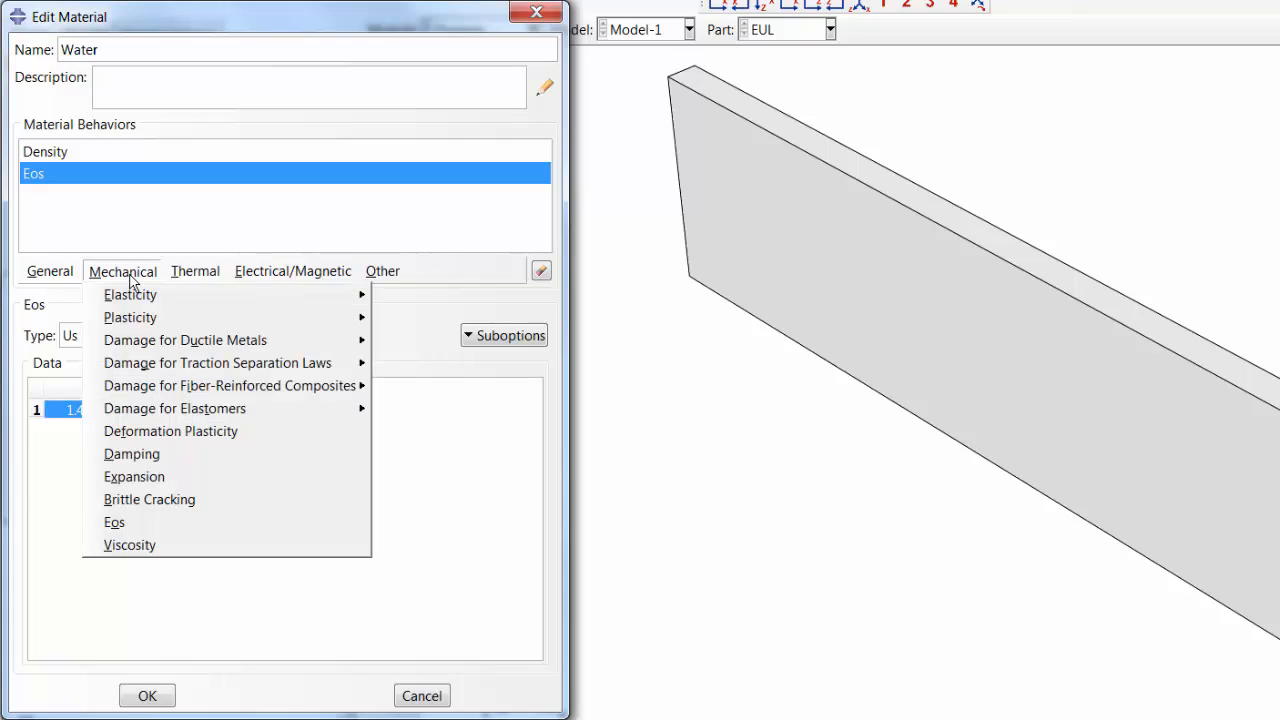
{"action": "left_click", "coordinate": [129, 545]}
{"action": "left_click", "coordinate": [86, 481]}
{"action": "type", "text": "1"}
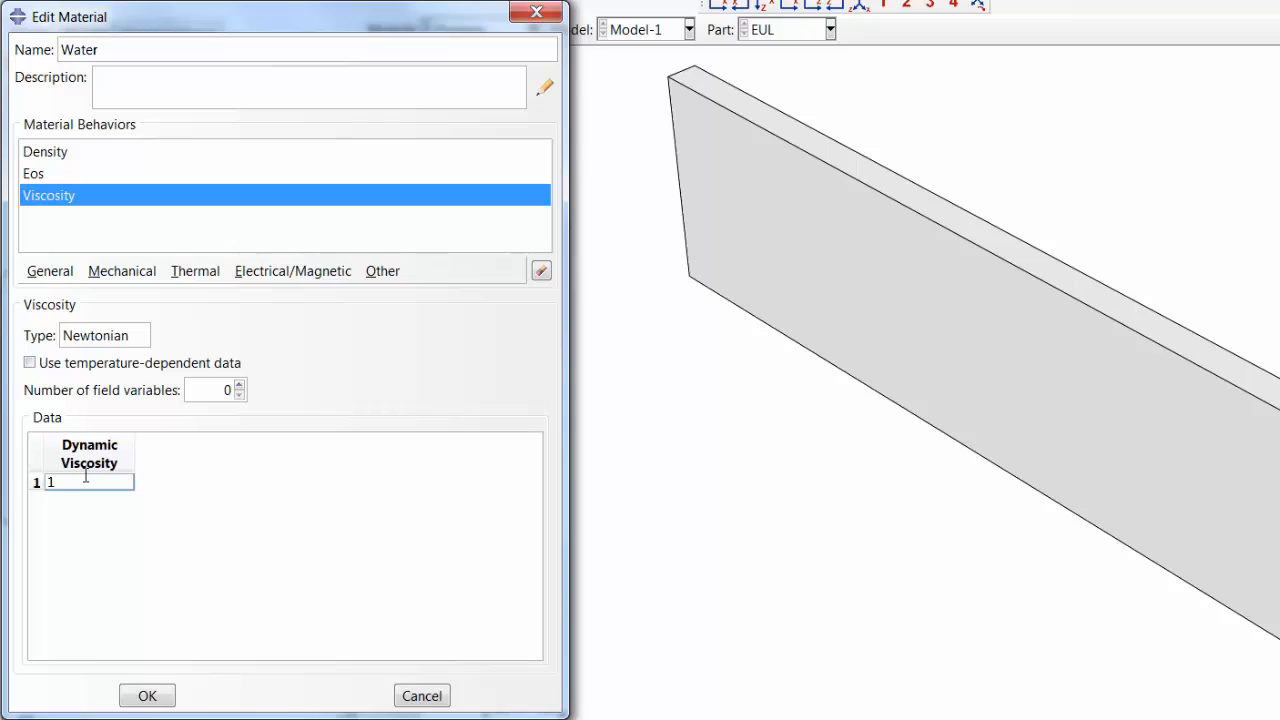
{"action": "type", "text": "e-09"}
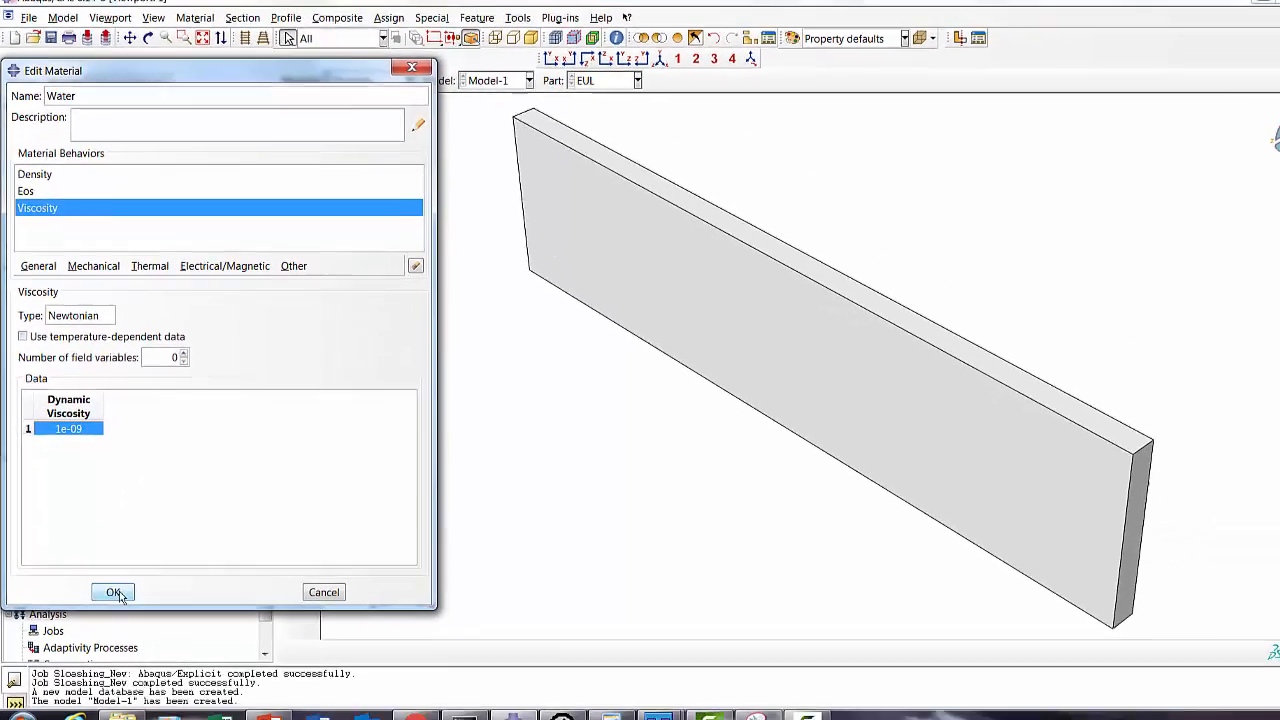
Step: Save the Water material definition and dismiss the material manager
{"action": "left_click", "coordinate": [147, 696]}
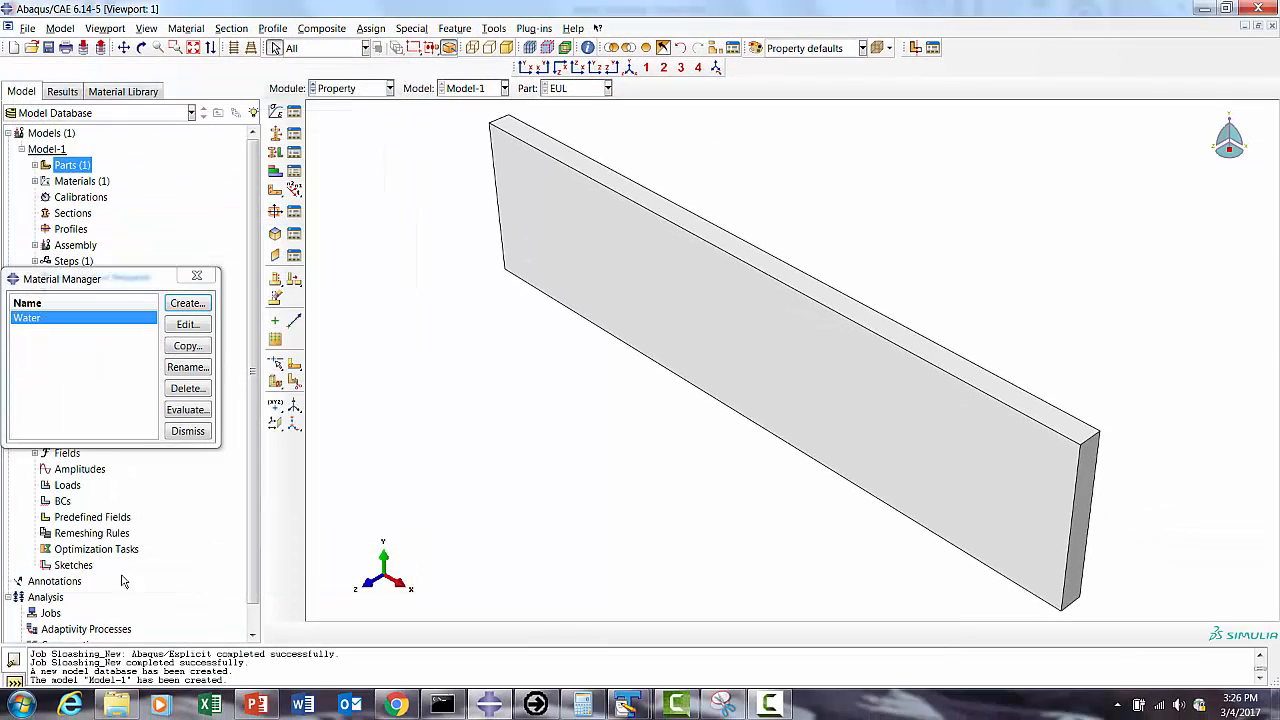
{"action": "left_click", "coordinate": [188, 431]}
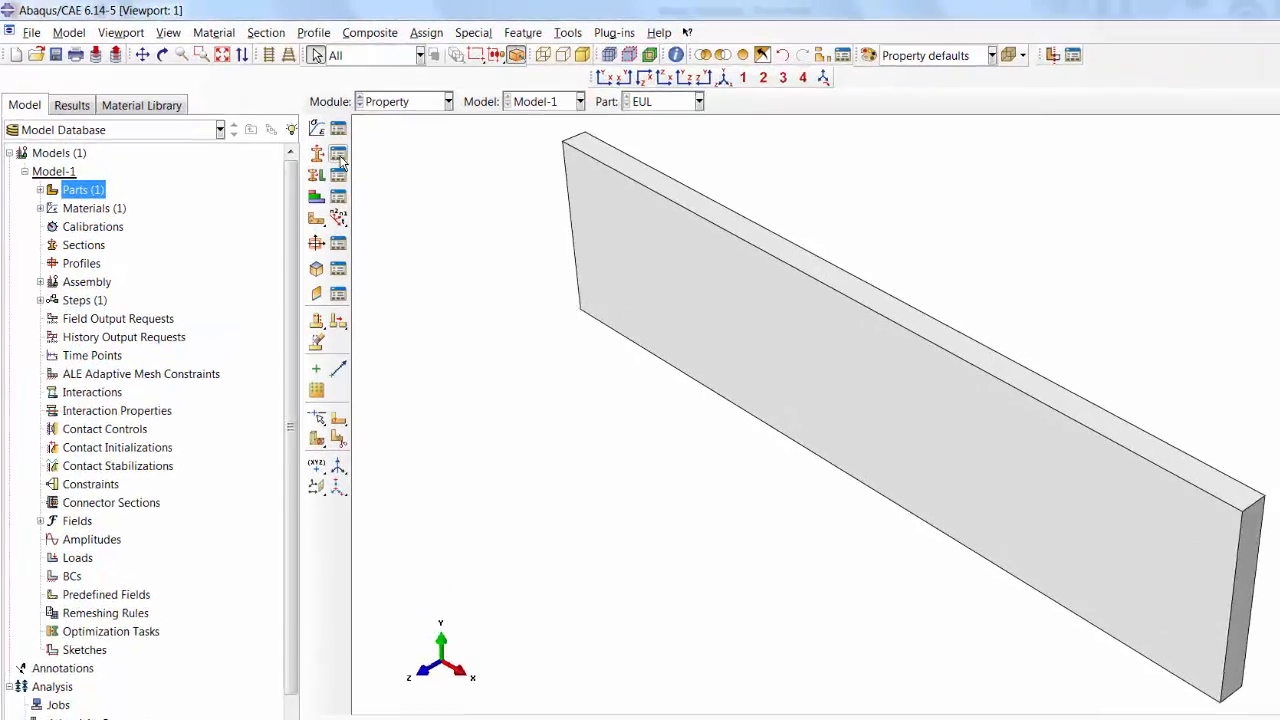
Step: Create a solid Eulerian section named Water
{"action": "left_click", "coordinate": [340, 158]}
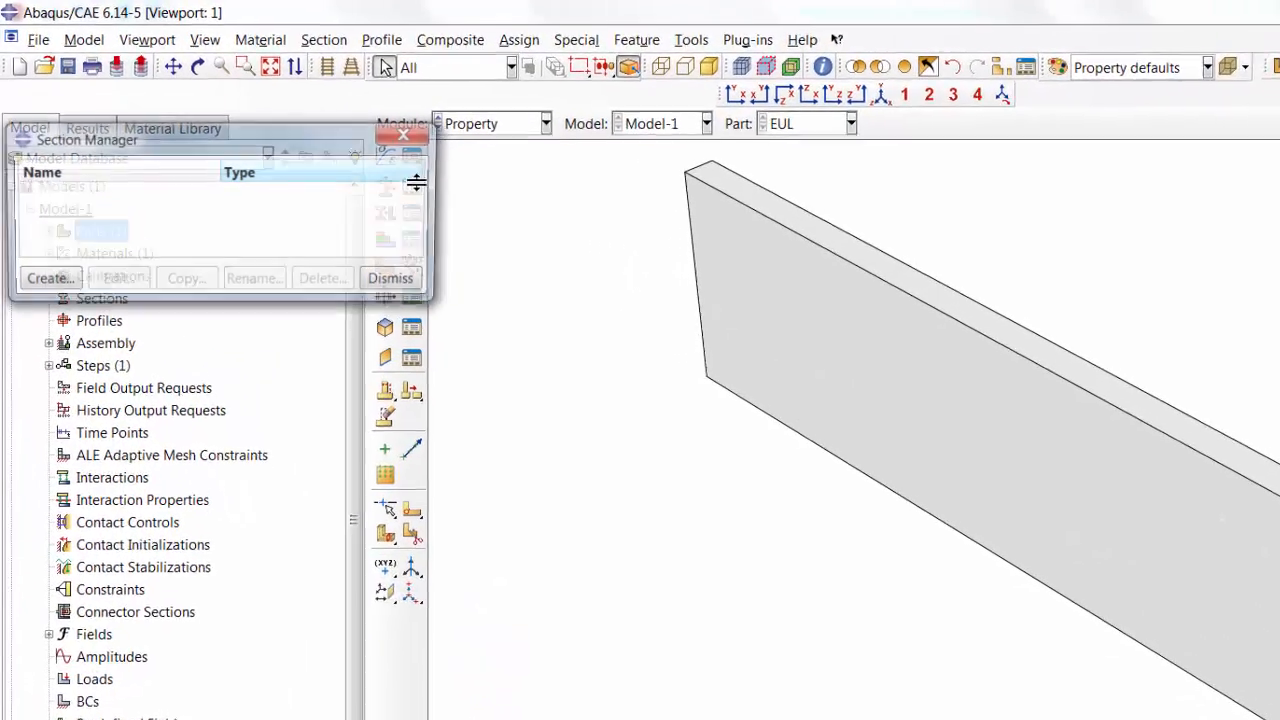
{"action": "left_click", "coordinate": [35, 228]}
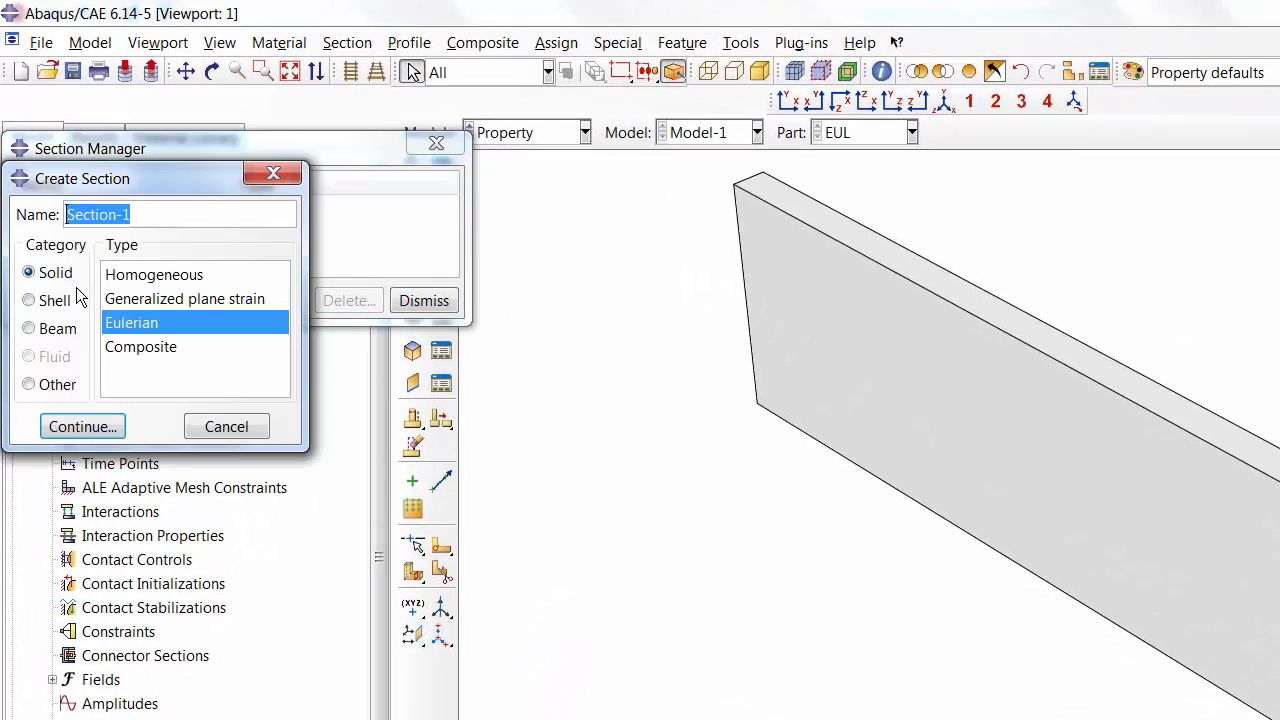
{"action": "left_click_drag", "start_coordinate": [147, 213], "coordinate": [7, 214]}
{"action": "type", "text": "Water"}
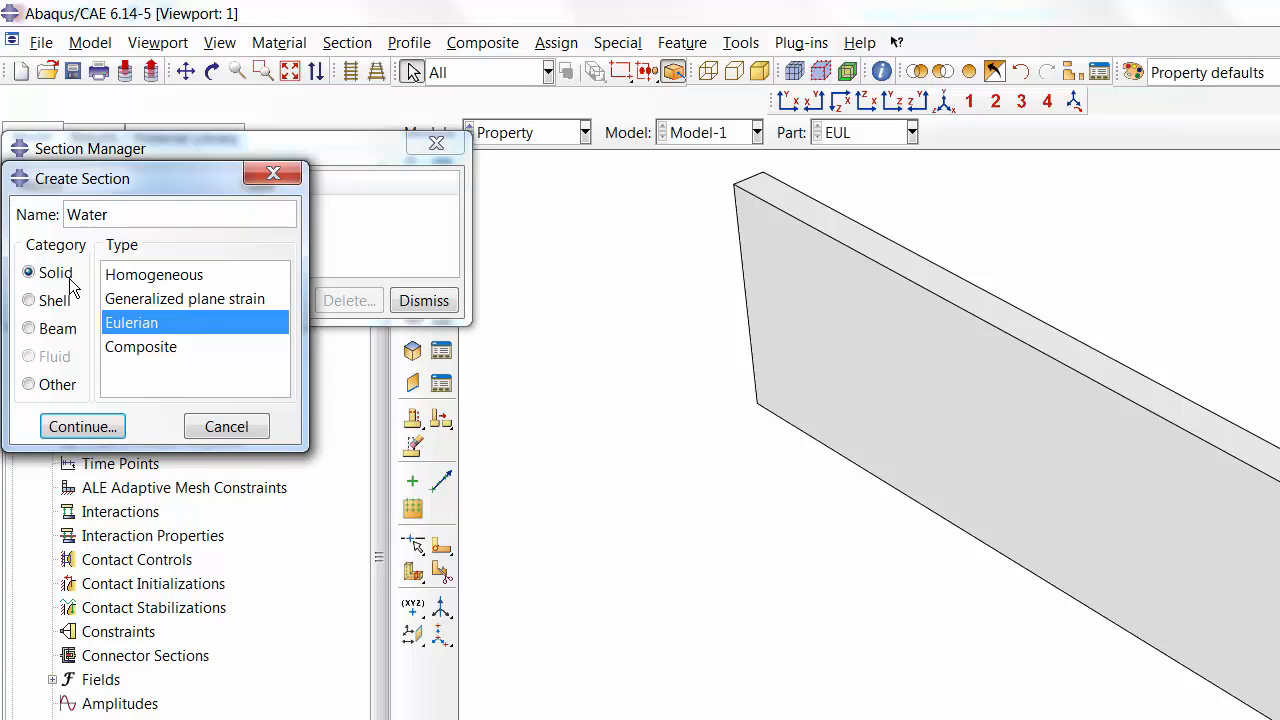
{"action": "left_click", "coordinate": [97, 430]}
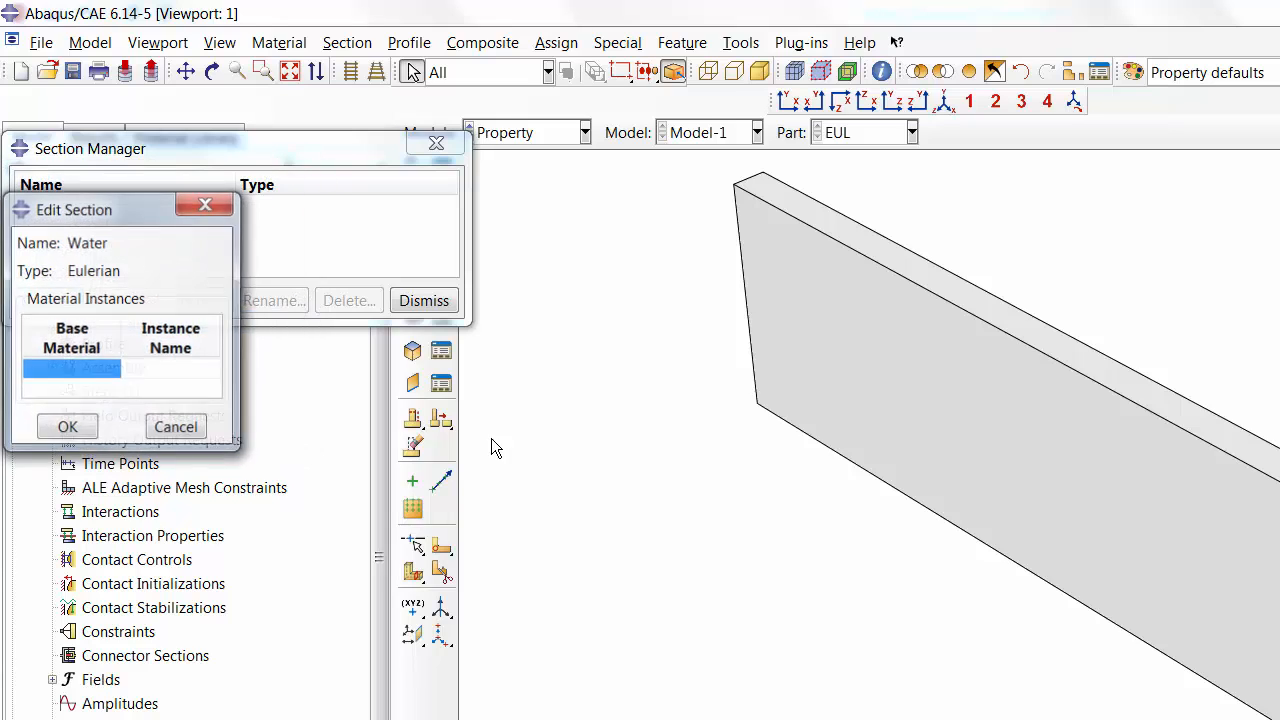
Step: Set Water as the base material of the Eulerian section, save it and dismiss the section manager
{"action": "left_click", "coordinate": [54, 369]}
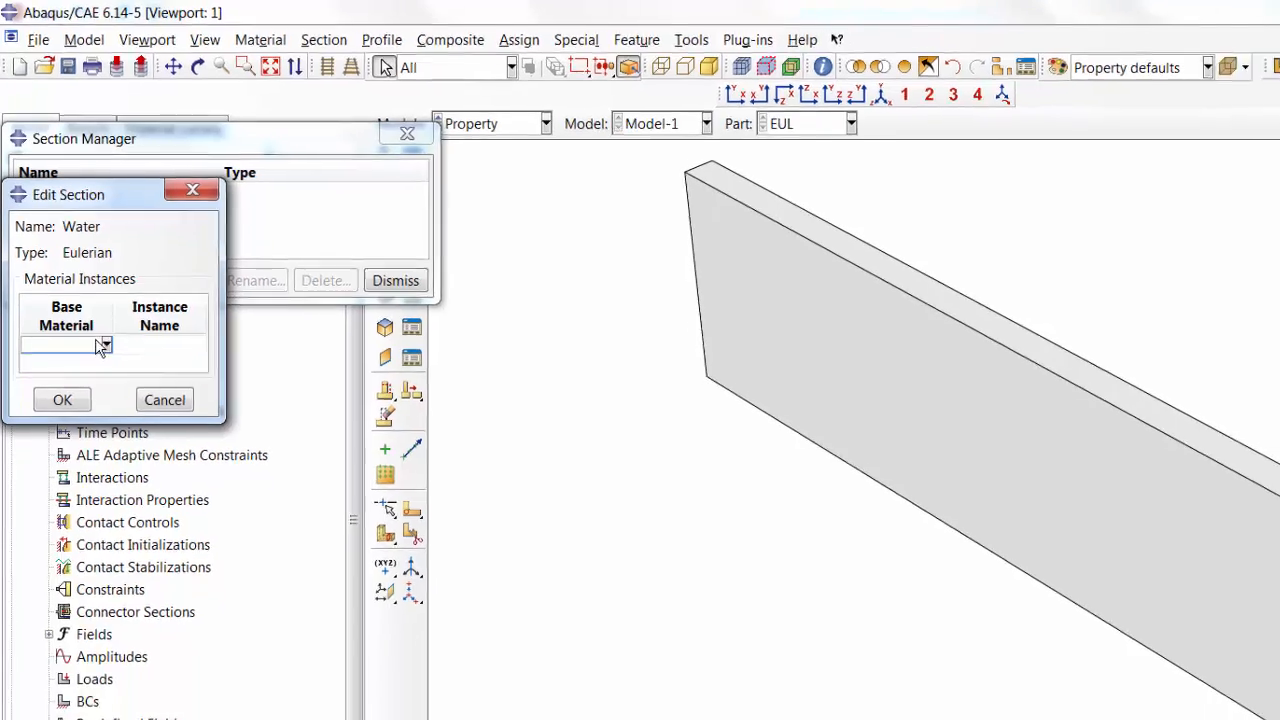
{"action": "left_click", "coordinate": [103, 345]}
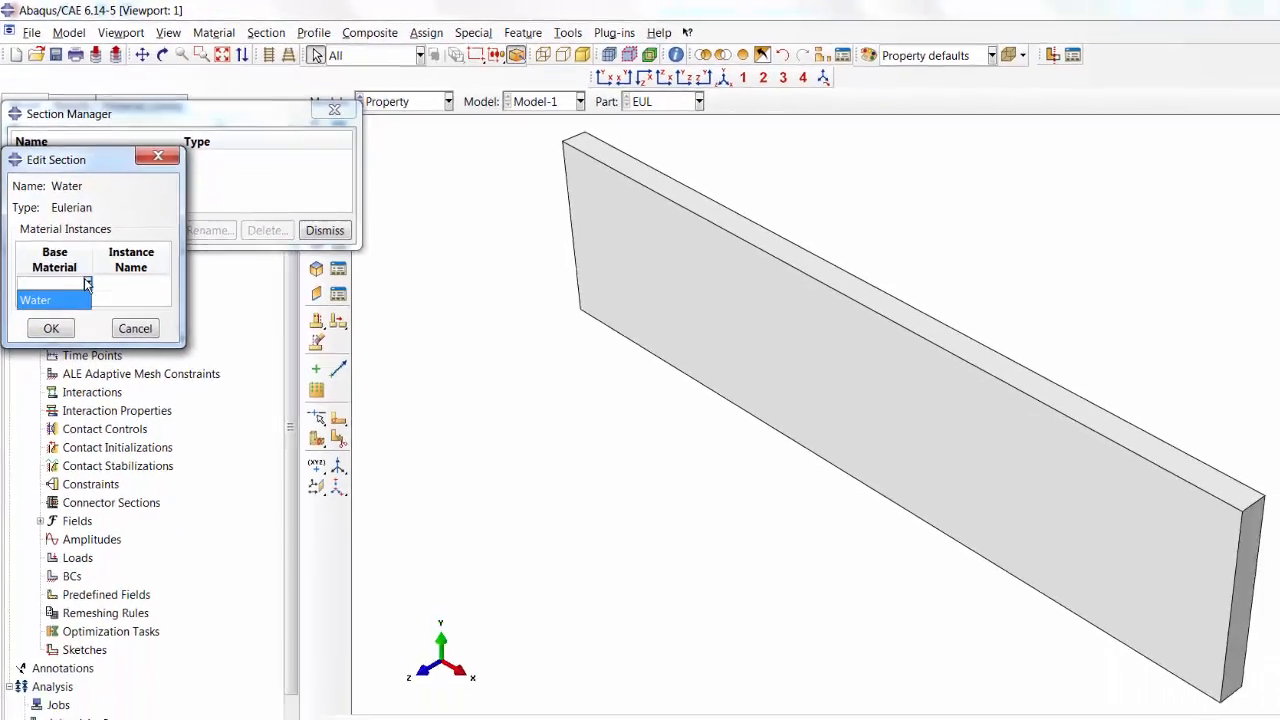
{"action": "left_click", "coordinate": [60, 363]}
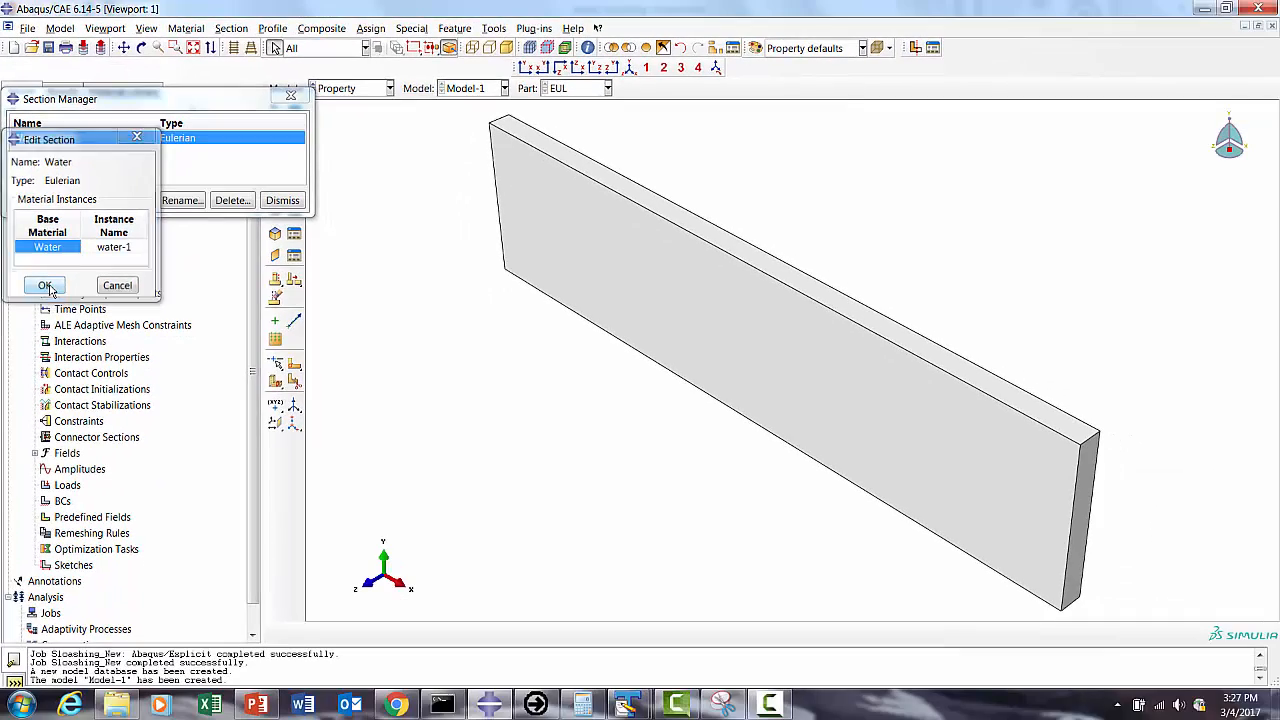
{"action": "left_click", "coordinate": [45, 286]}
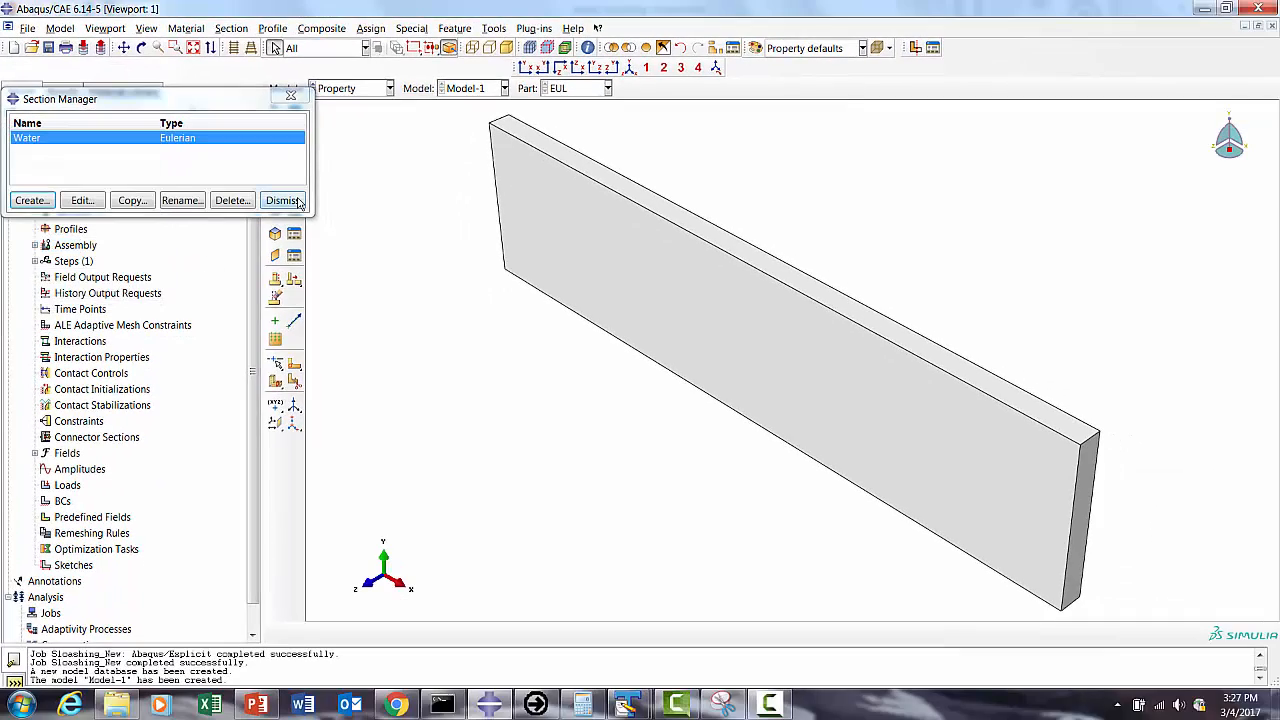
{"action": "left_click", "coordinate": [282, 200]}
Step: Assign the Water section to the EUL part's existing region Set-1
{"action": "left_click", "coordinate": [294, 160]}
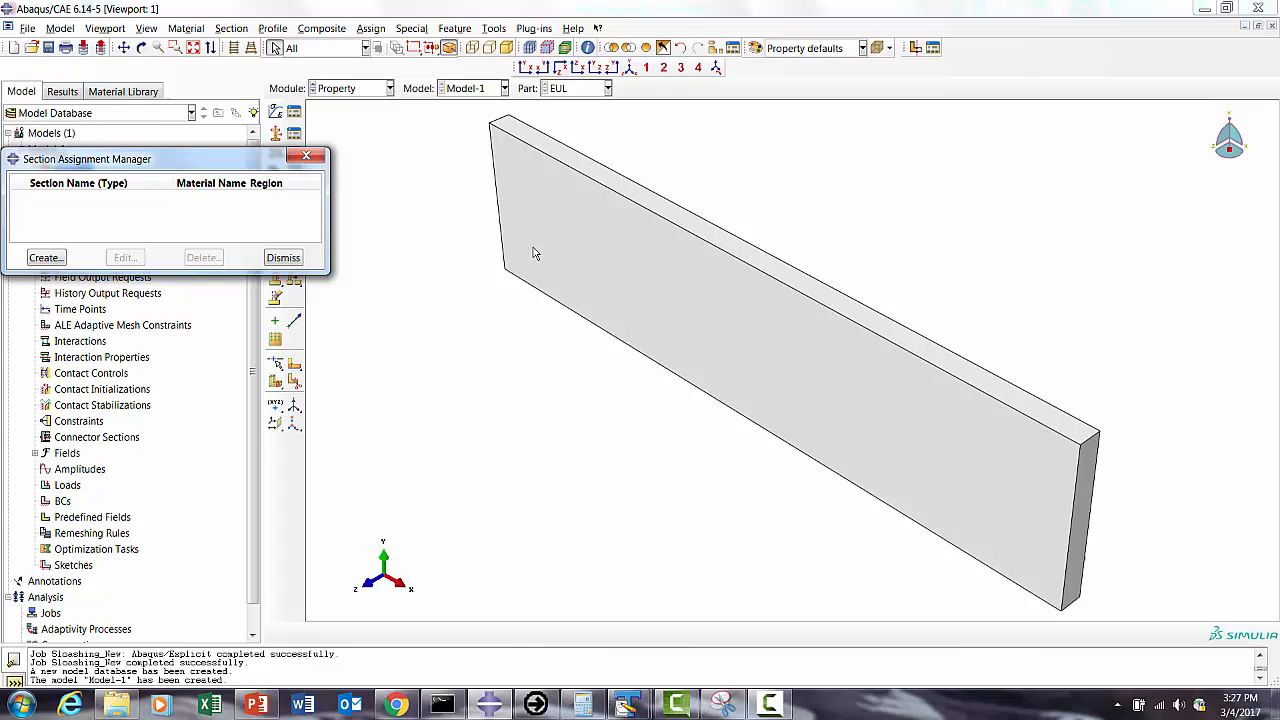
{"action": "left_click", "coordinate": [45, 257]}
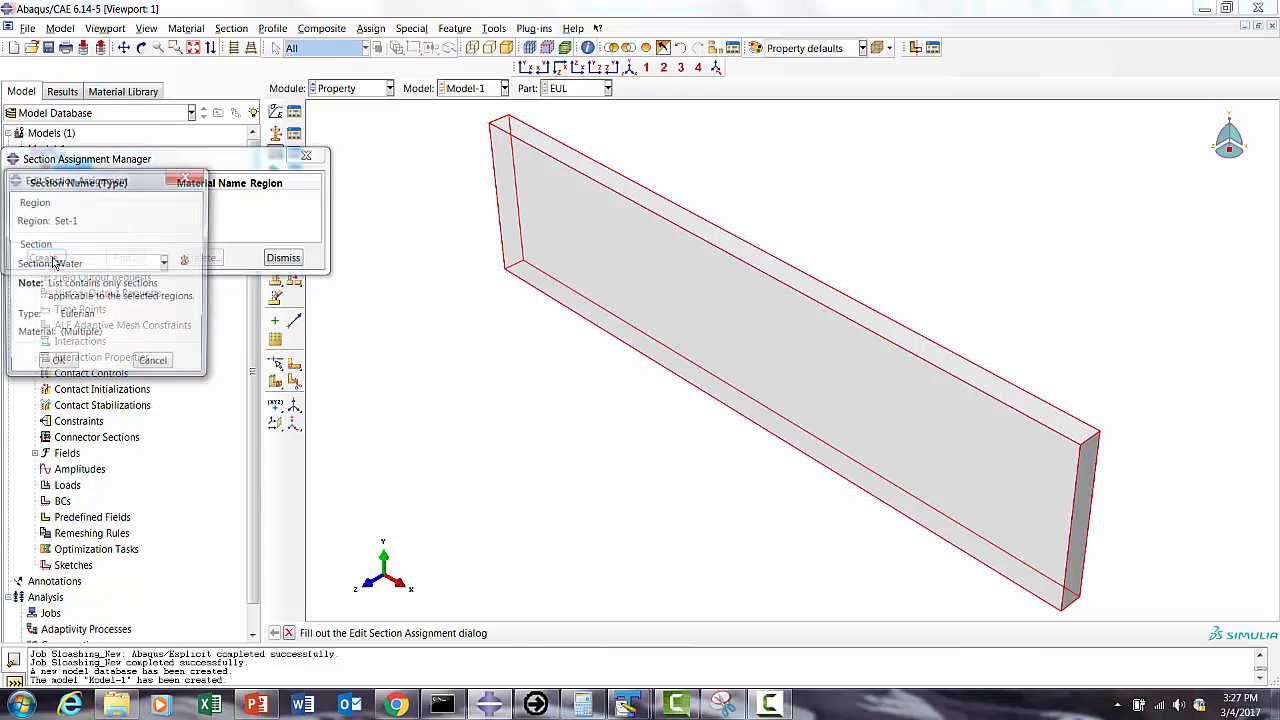
{"action": "left_click", "coordinate": [57, 365]}
{"action": "left_click", "coordinate": [283, 258]}
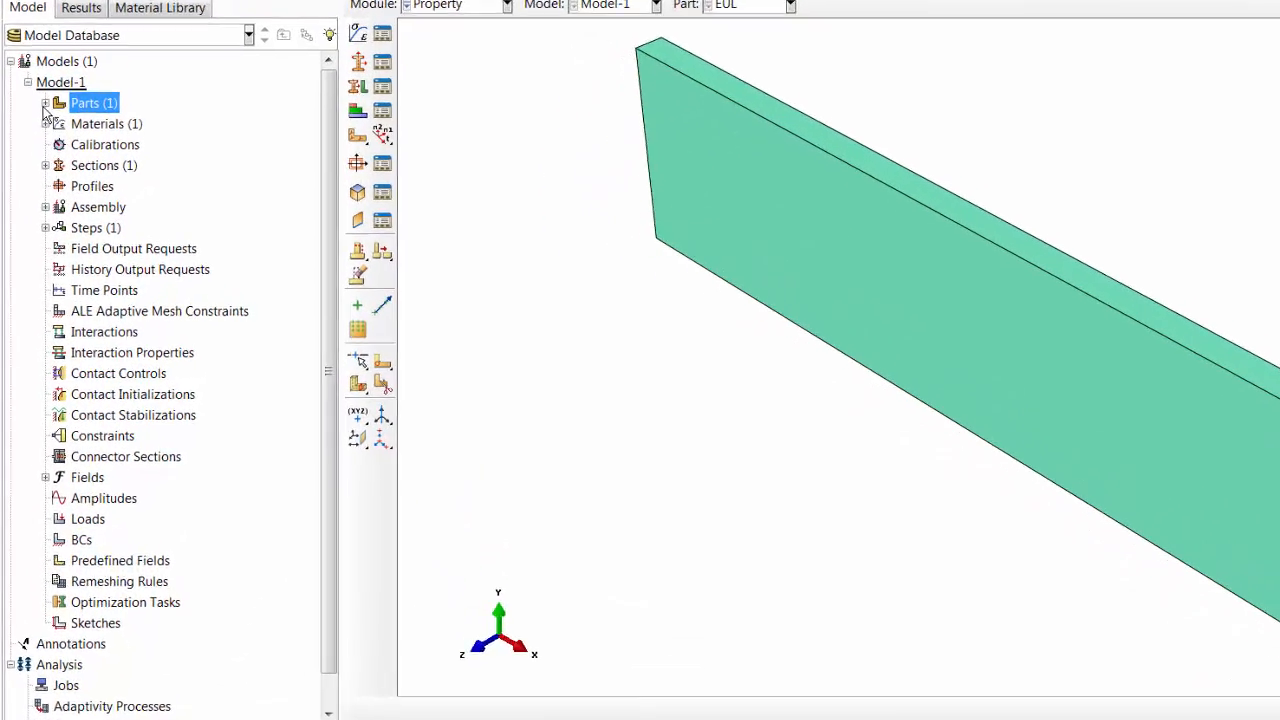
Step: Start a new 3D discrete rigid part named Box with a solid extrusion base feature and a new approximate size
{"action": "left_click", "coordinate": [36, 155]}
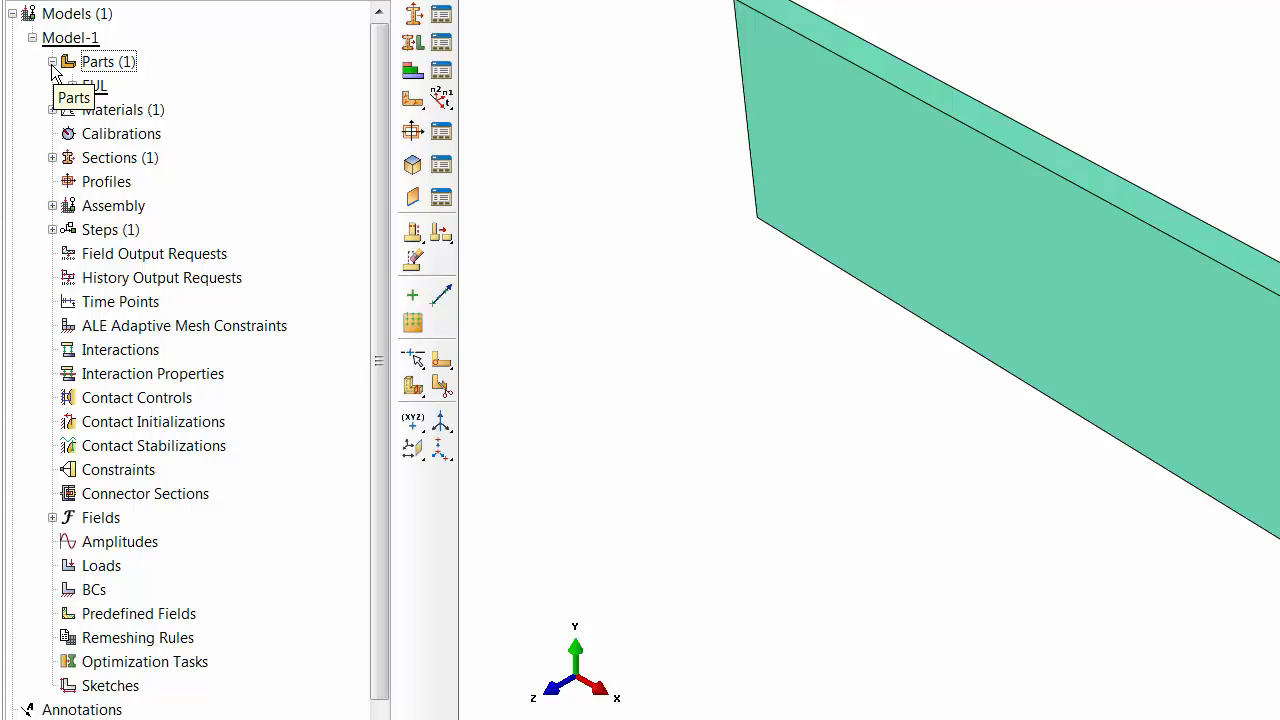
{"action": "left_click", "coordinate": [106, 64]}
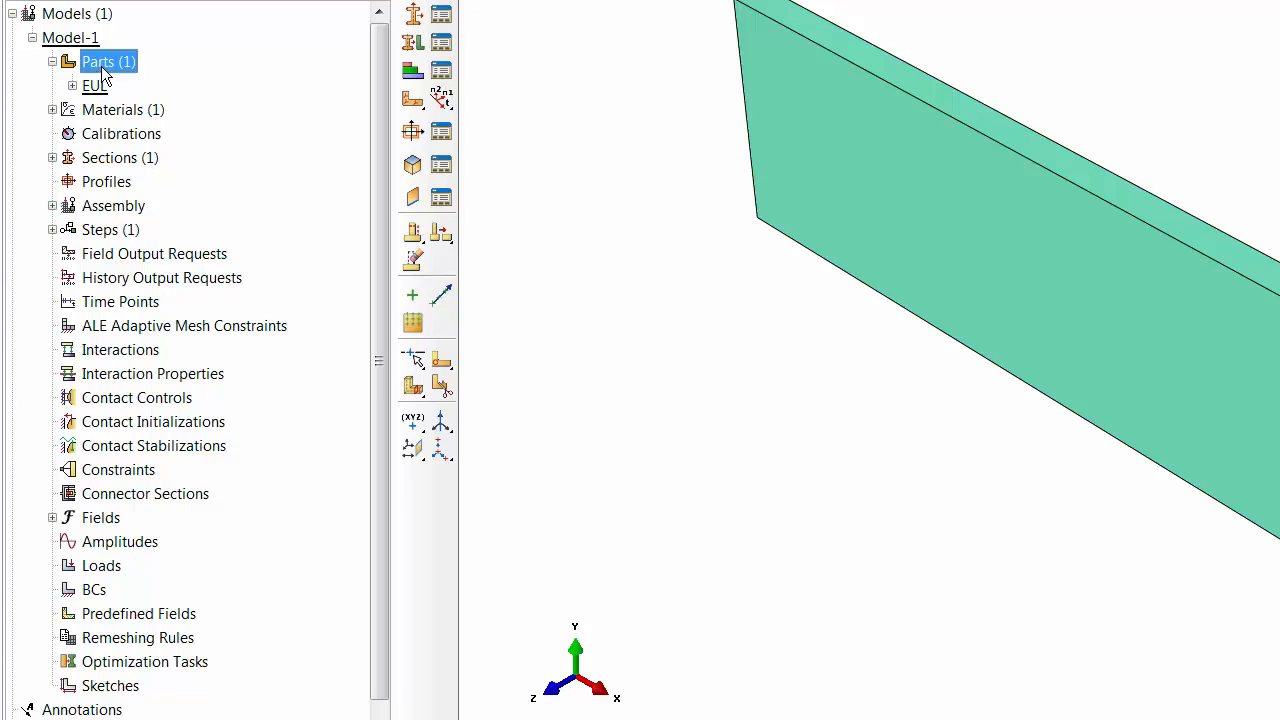
{"action": "right_click", "coordinate": [106, 64]}
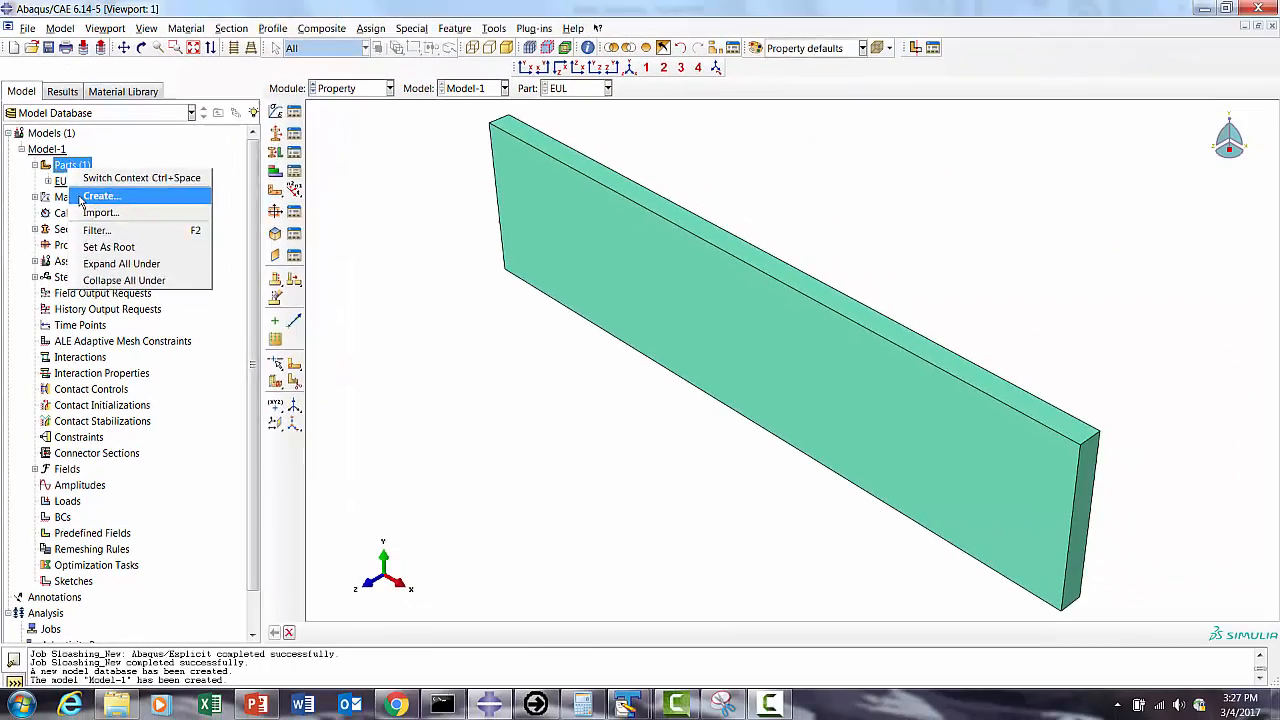
{"action": "left_click", "coordinate": [108, 152]}
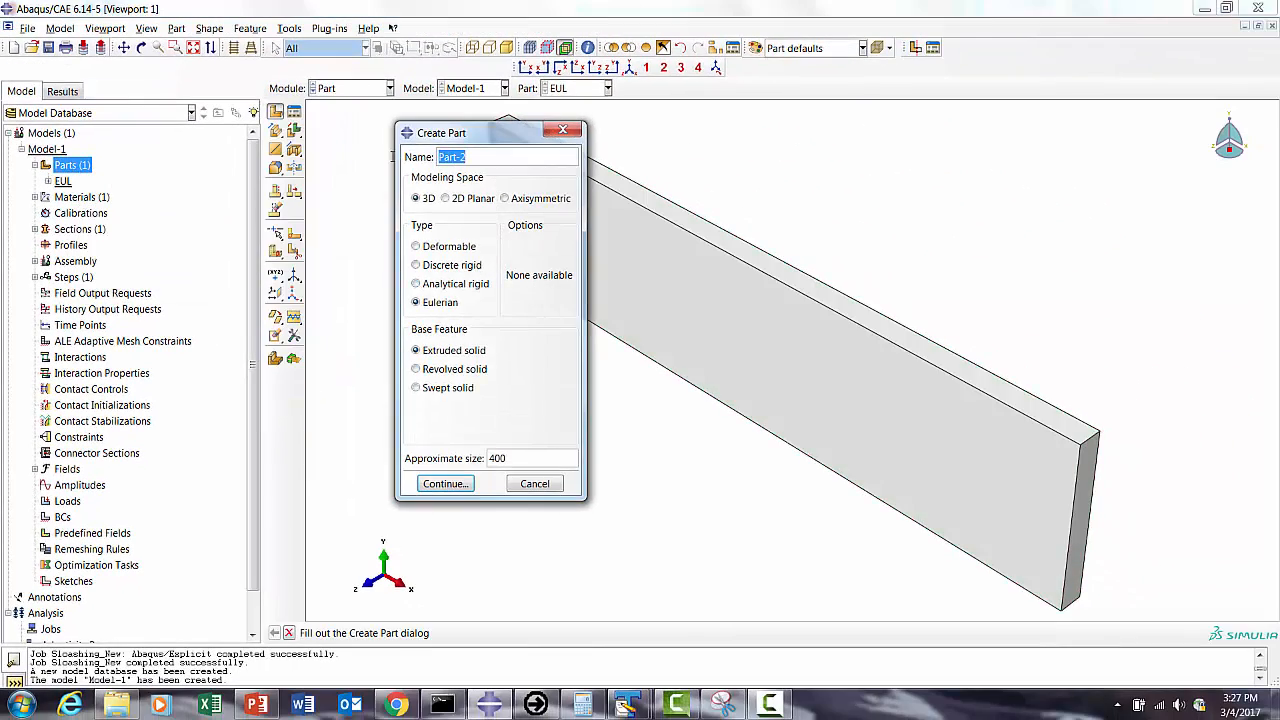
{"action": "left_click", "coordinate": [418, 267]}
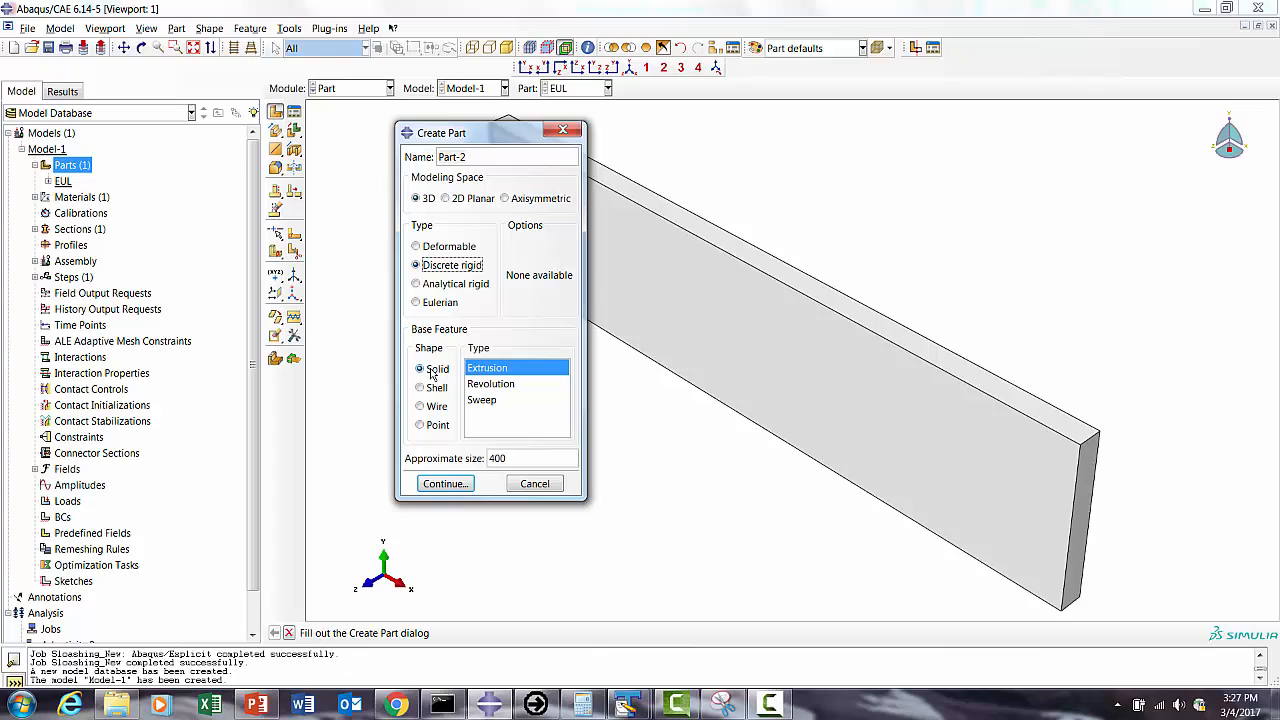
{"action": "left_click_drag", "start_coordinate": [508, 458], "coordinate": [465, 458]}
{"action": "type", "text": "20"}
{"action": "left_click_drag", "start_coordinate": [515, 460], "coordinate": [450, 462]}
{"action": "type", "text": "30"}
{"action": "left_click_drag", "start_coordinate": [468, 157], "coordinate": [408, 157]}
{"action": "type", "text": "Box"}
{"action": "left_click", "coordinate": [452, 487]}
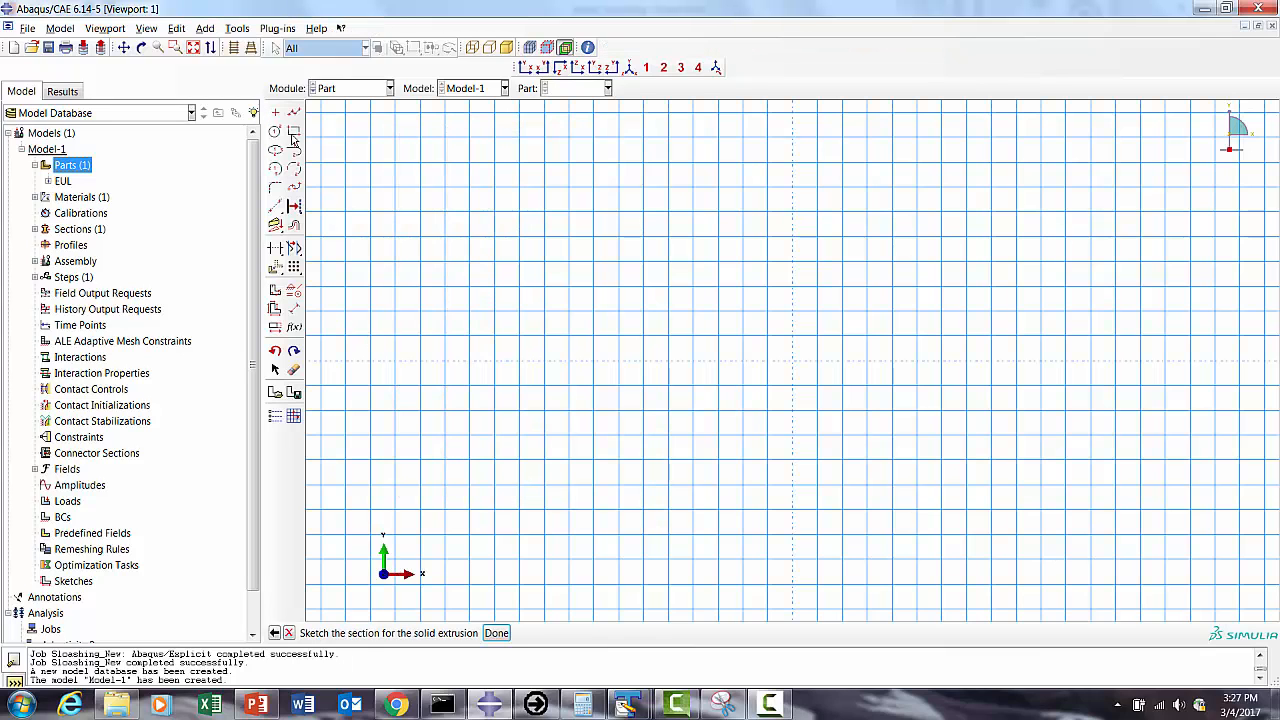
Step: Place isolated sketch points at (-50, 30), (-50, -30) and (50, 30) as guides for the box section
{"action": "left_click", "coordinate": [275, 112]}
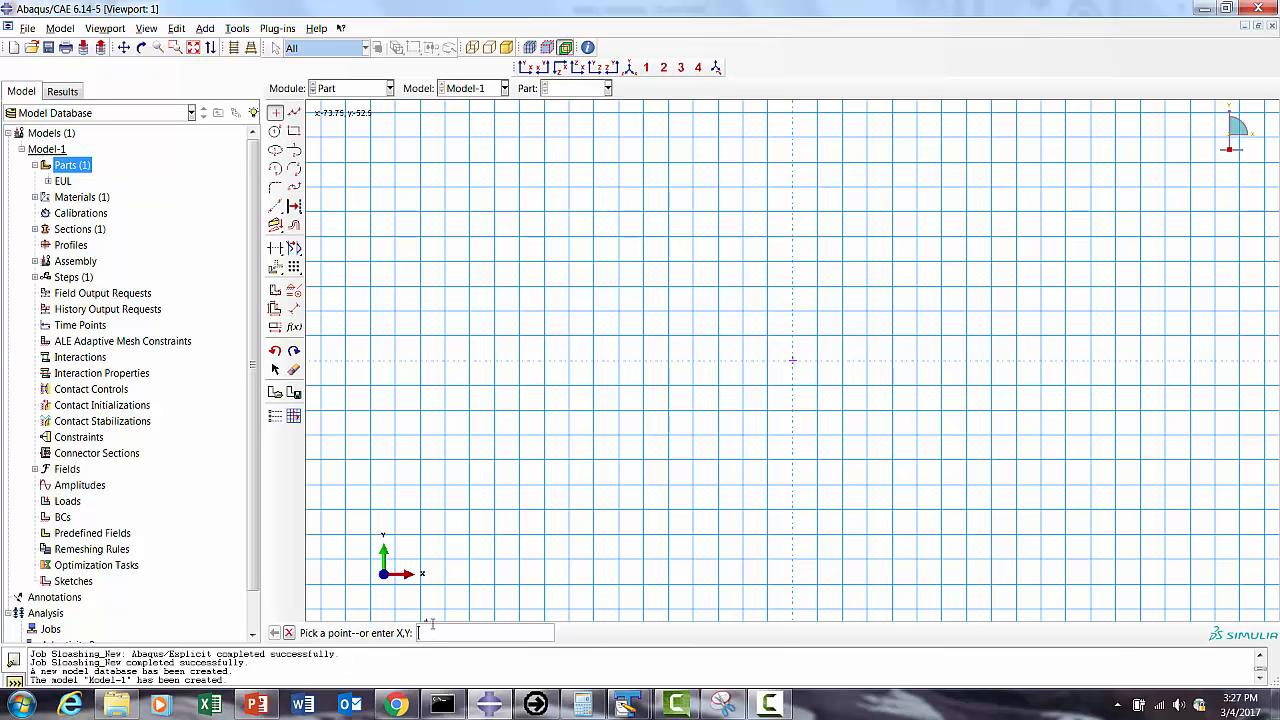
{"action": "type", "text": "-50,"}
{"action": "type", "text": "0"}
{"action": "key", "text": "Return"}
{"action": "type", "text": "-50,-30"}
{"action": "key", "text": "Return"}
{"action": "type", "text": "50,30"}
{"action": "key", "text": "Return"}
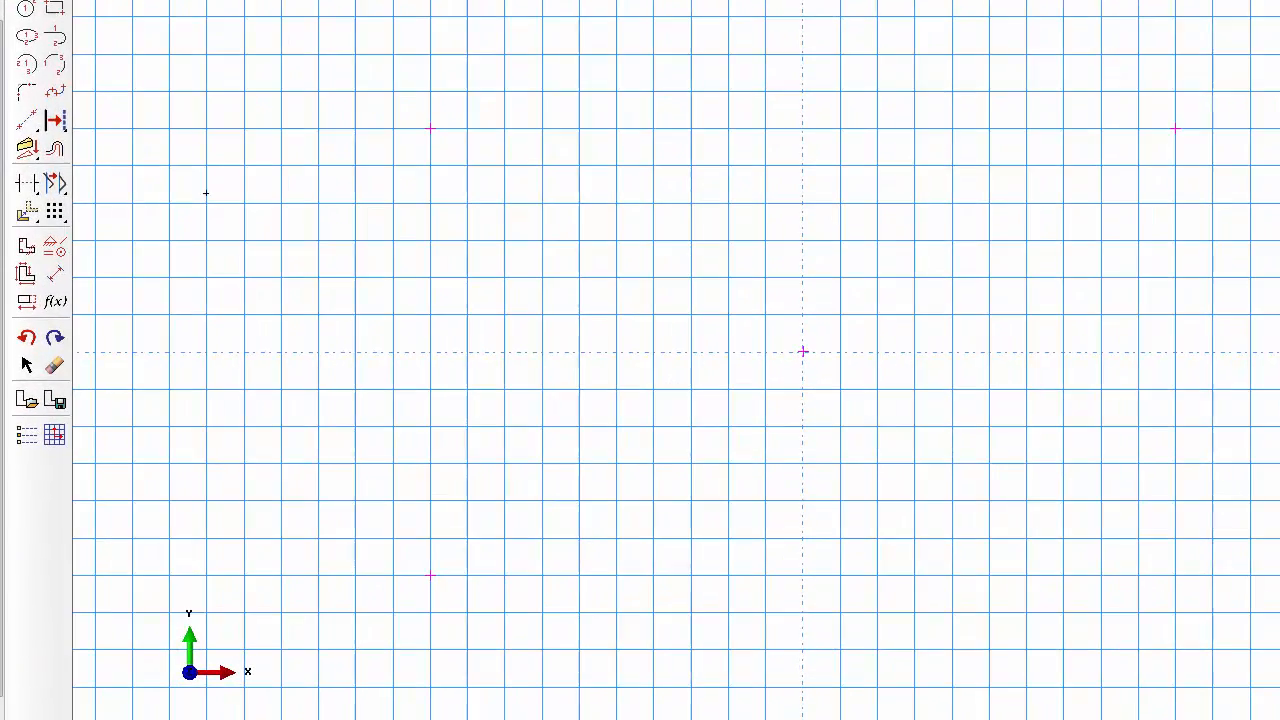
Step: Sketch a rectangle from the point at (-50, -30) to the opposite corner at (50, 30)
{"action": "key", "text": "F6"}
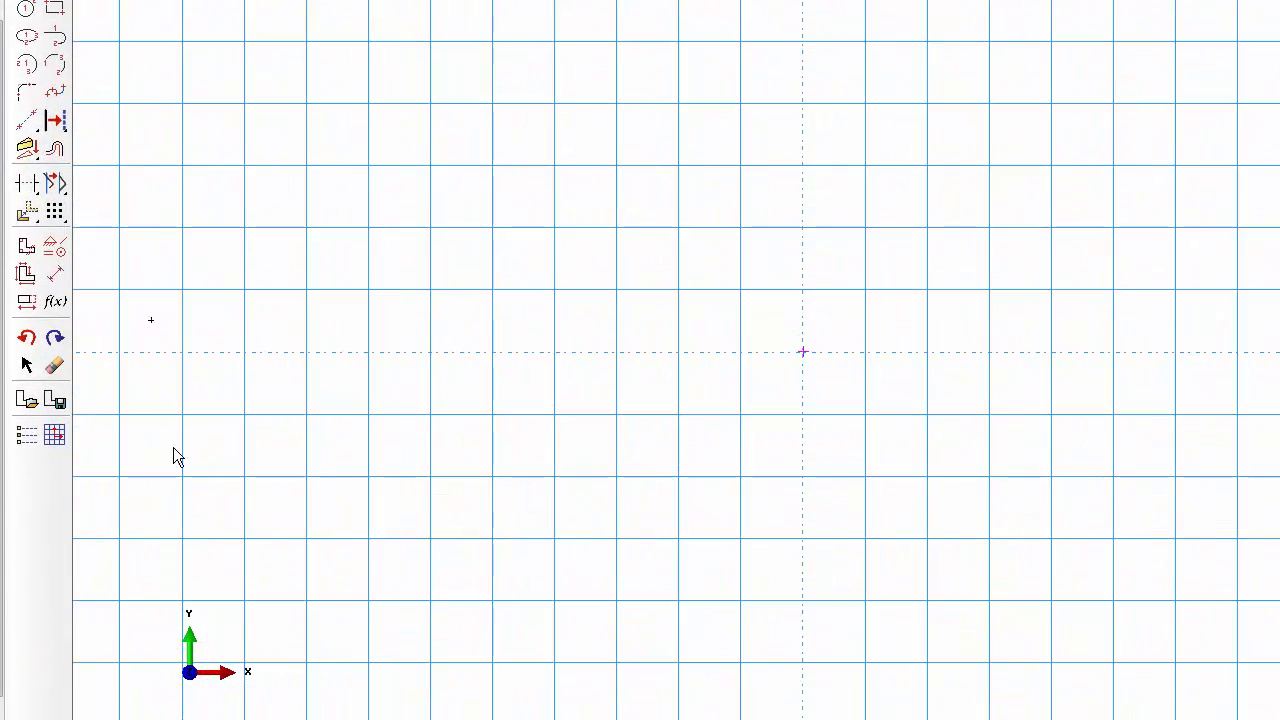
{"action": "left_click", "coordinate": [55, 8]}
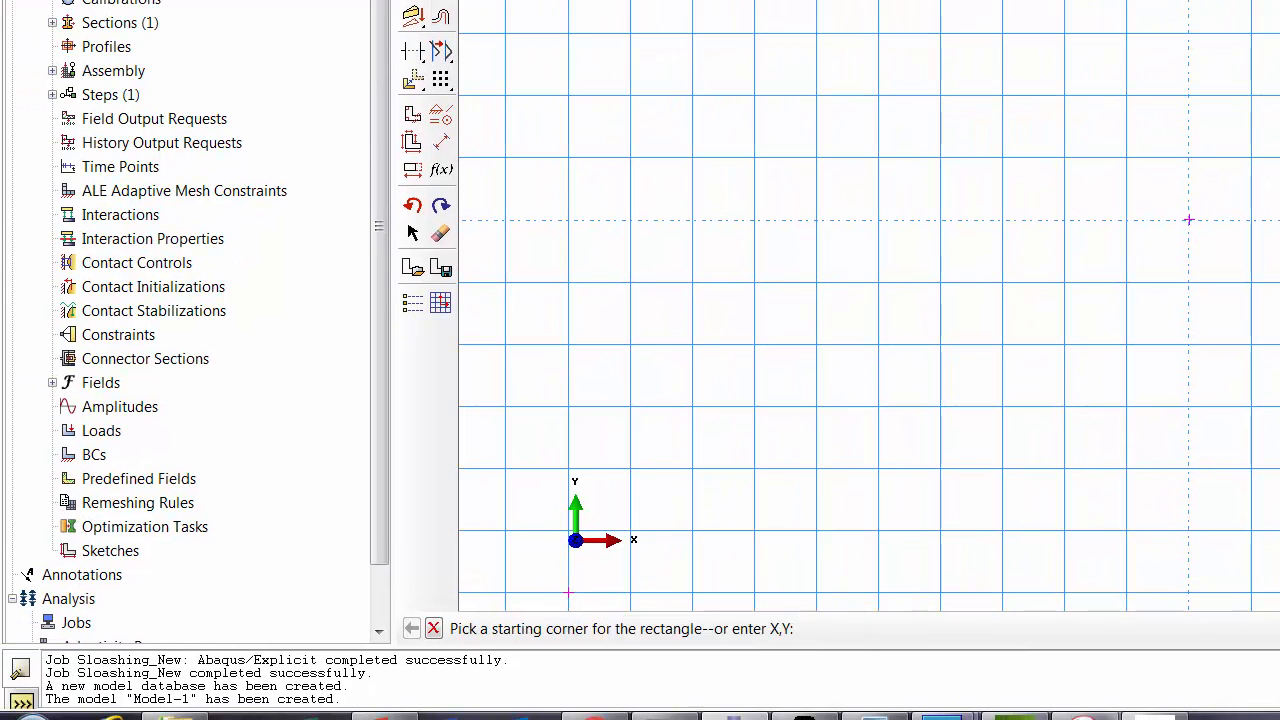
{"action": "left_click", "coordinate": [566, 594]}
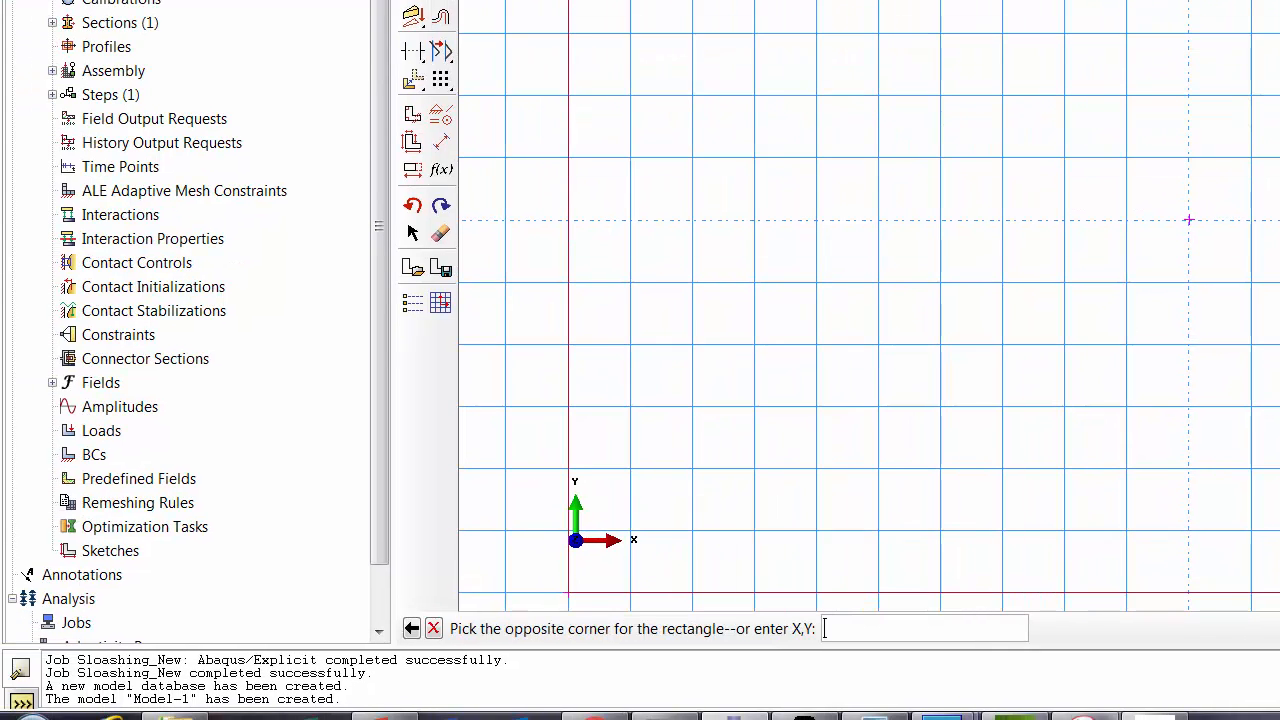
{"action": "left_click", "coordinate": [1279, 1]}
Step: Dimension the rectangle's left and bottom edges, accepting their drawn lengths
{"action": "left_click", "coordinate": [441, 141]}
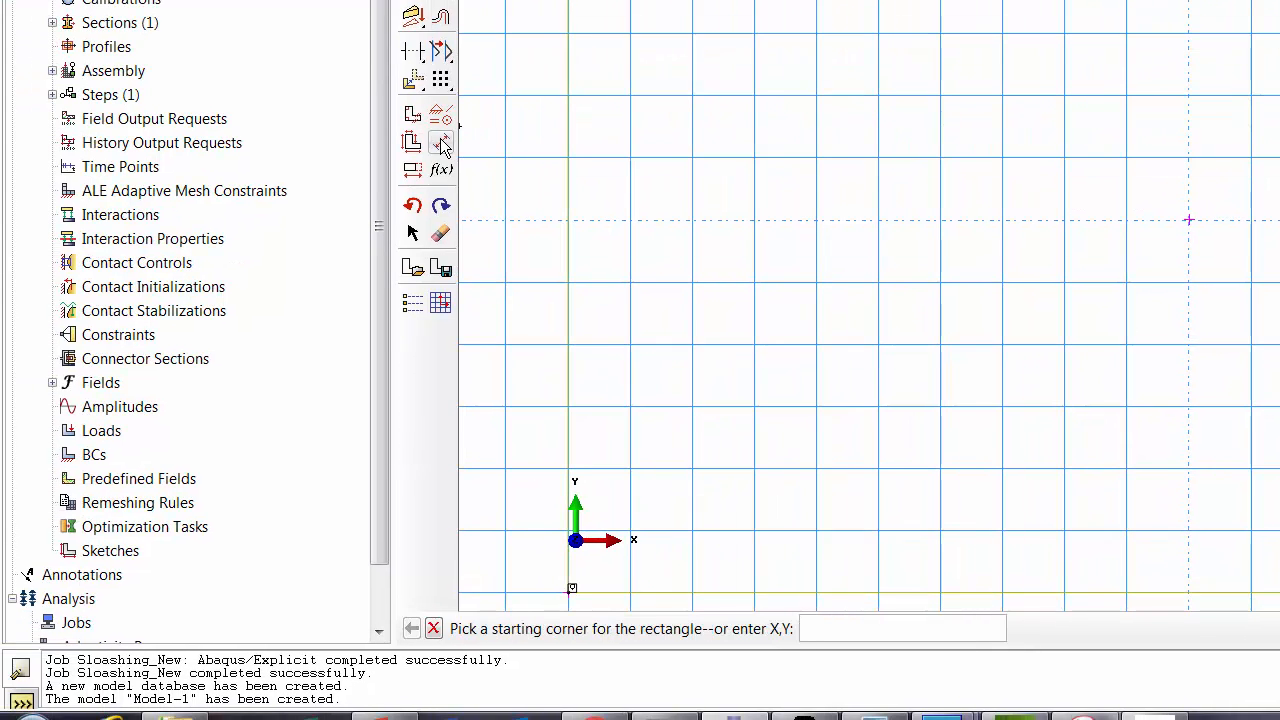
{"action": "left_click", "coordinate": [569, 140]}
{"action": "left_click", "coordinate": [625, 130]}
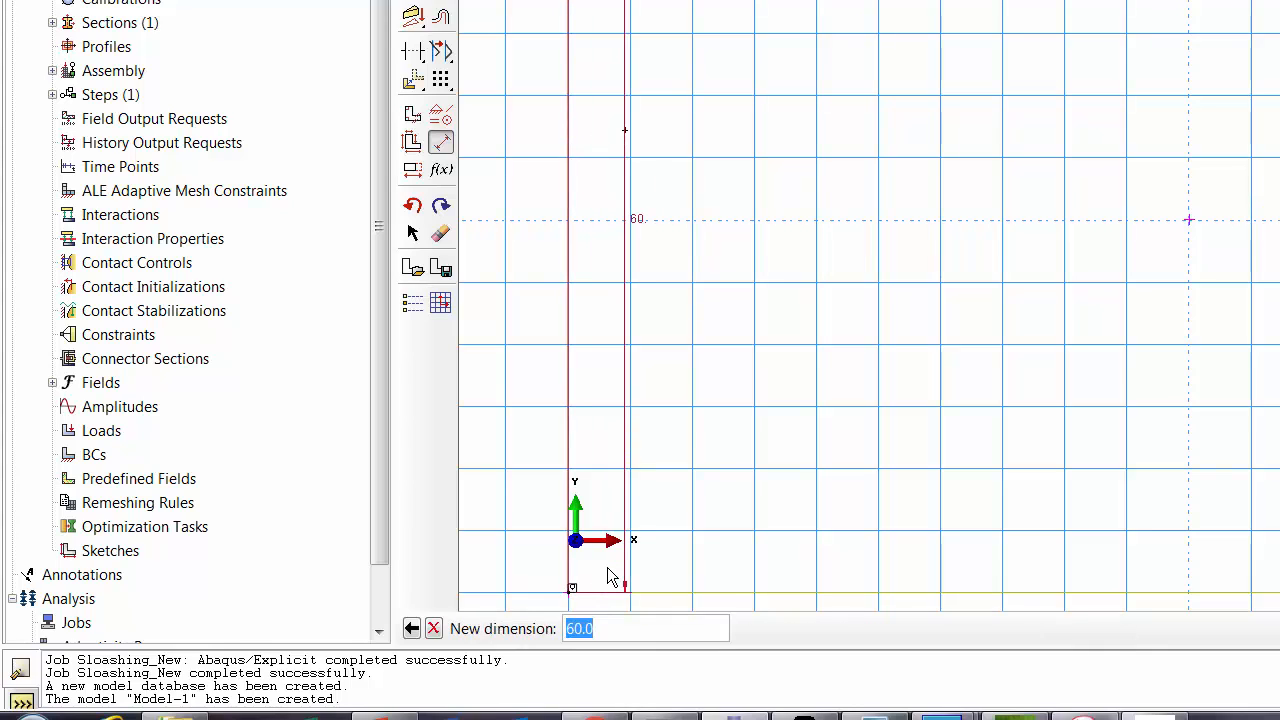
{"action": "key", "text": "Return"}
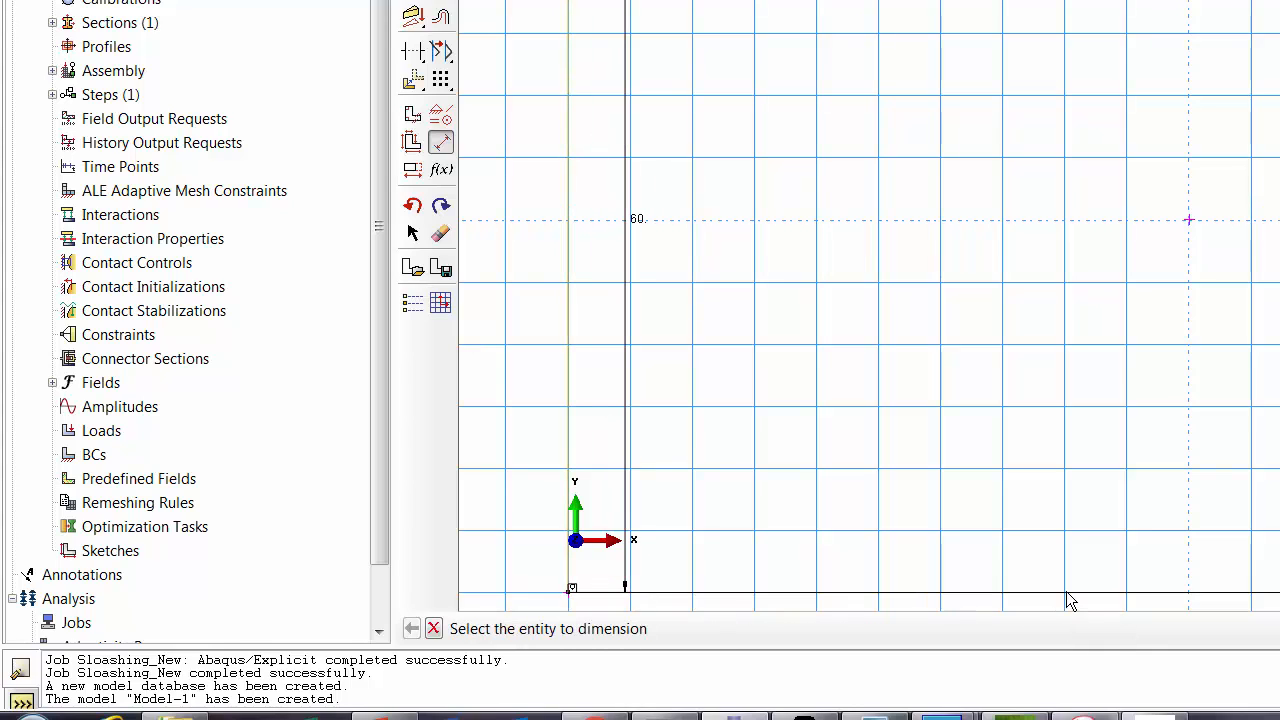
{"action": "left_click", "coordinate": [1066, 592]}
{"action": "left_click", "coordinate": [1047, 470]}
{"action": "key", "text": "Return"}
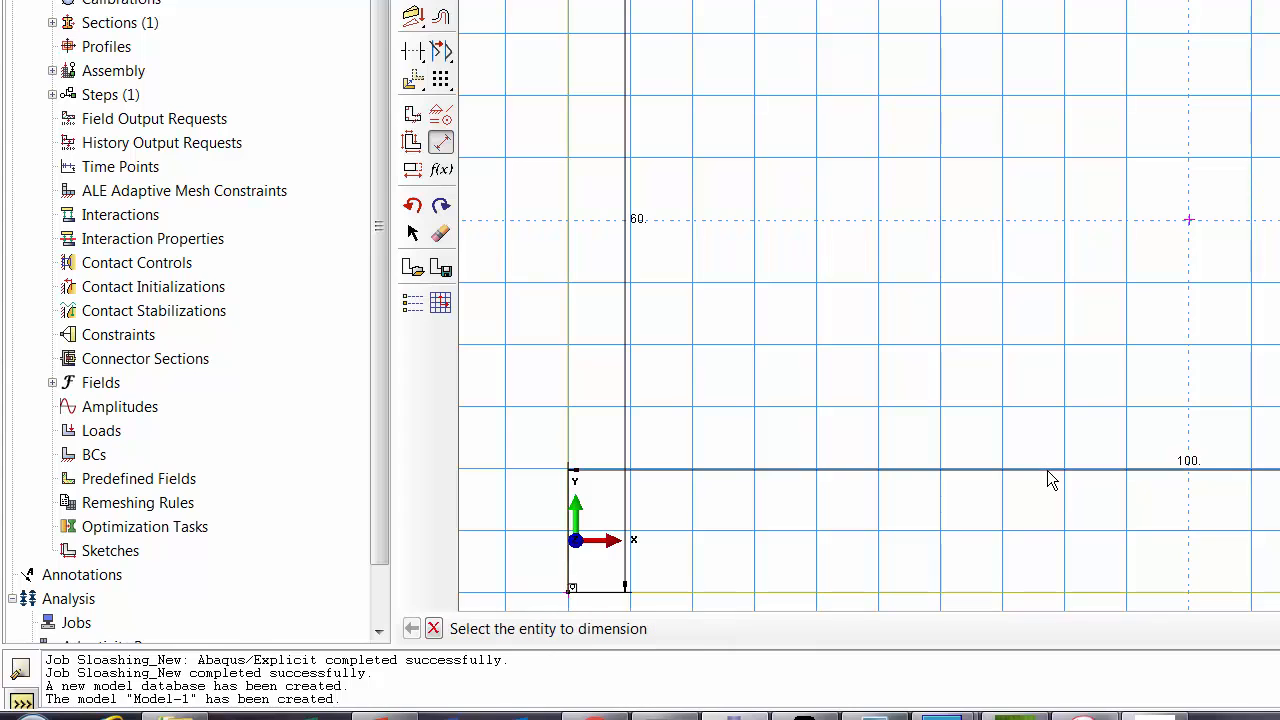
{"action": "left_click", "coordinate": [433, 628]}
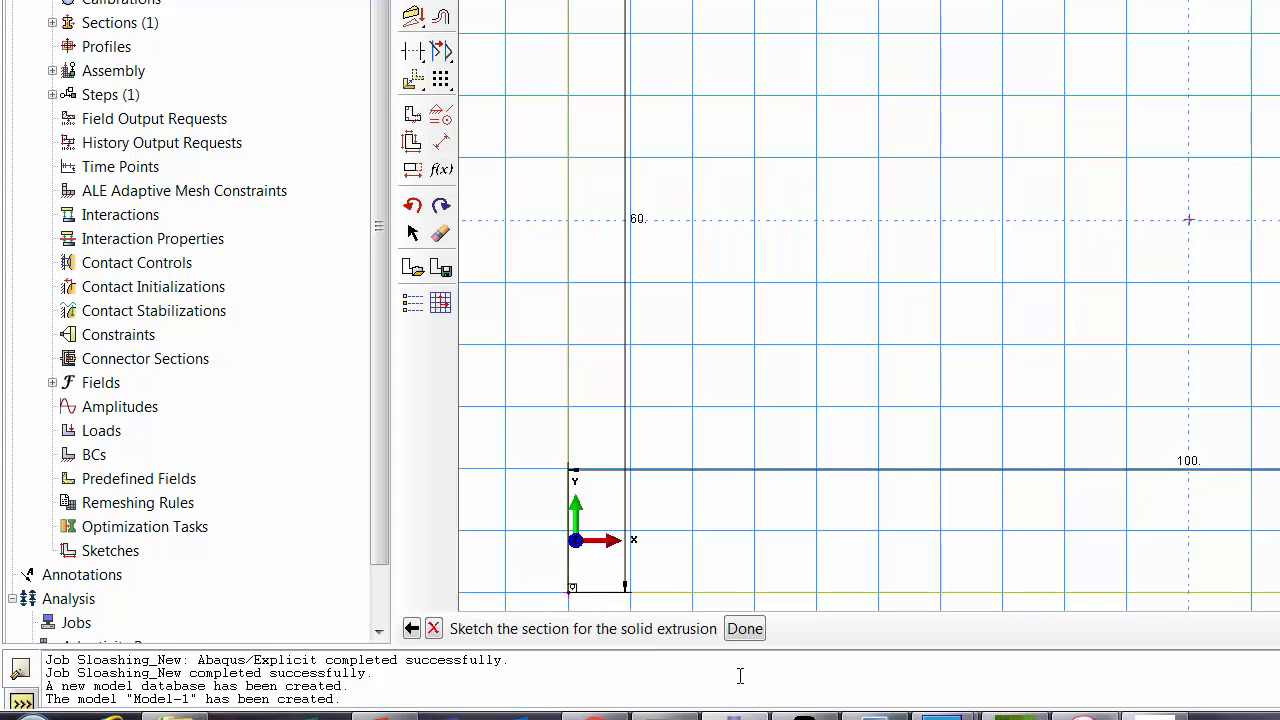
Step: Finish the rectangle sketch and extrude it to a depth of 10 as the Box solid
{"action": "left_click", "coordinate": [745, 629]}
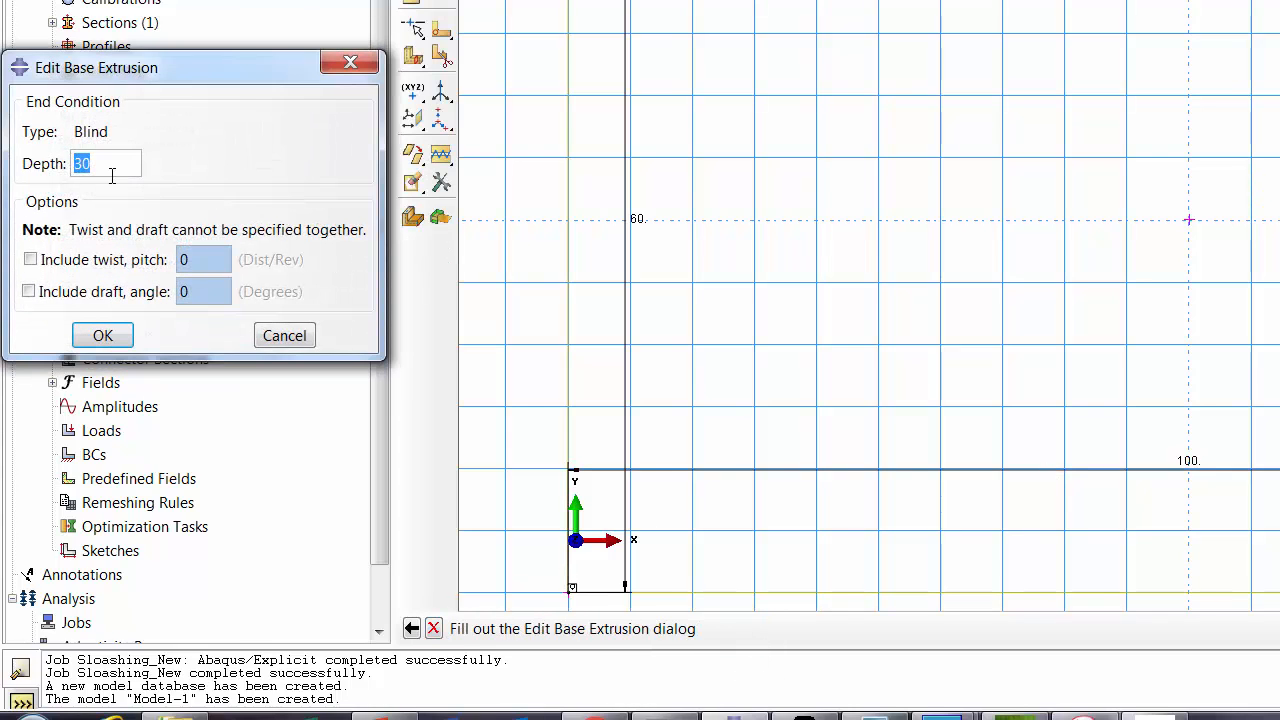
{"action": "type", "text": "10"}
{"action": "left_click", "coordinate": [104, 336]}
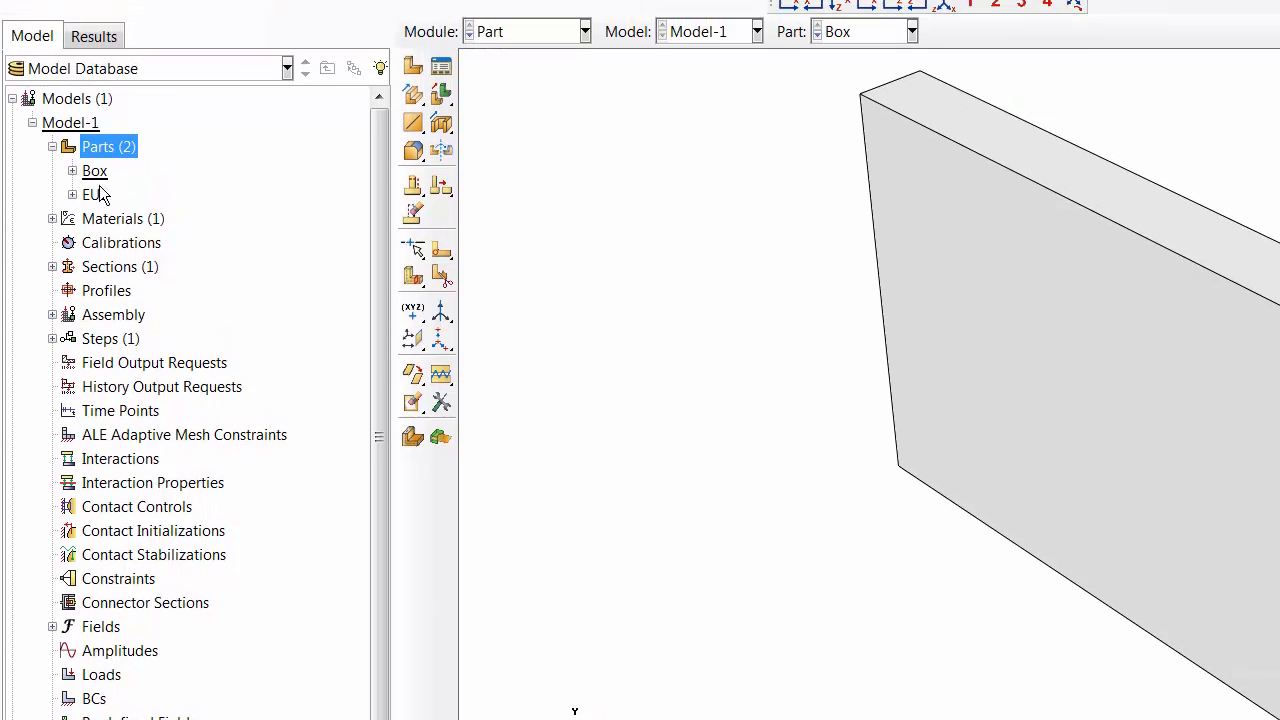
Step: Review the Box part's modeling space and type settings, leaving them unedited
{"action": "right_click", "coordinate": [96, 176]}
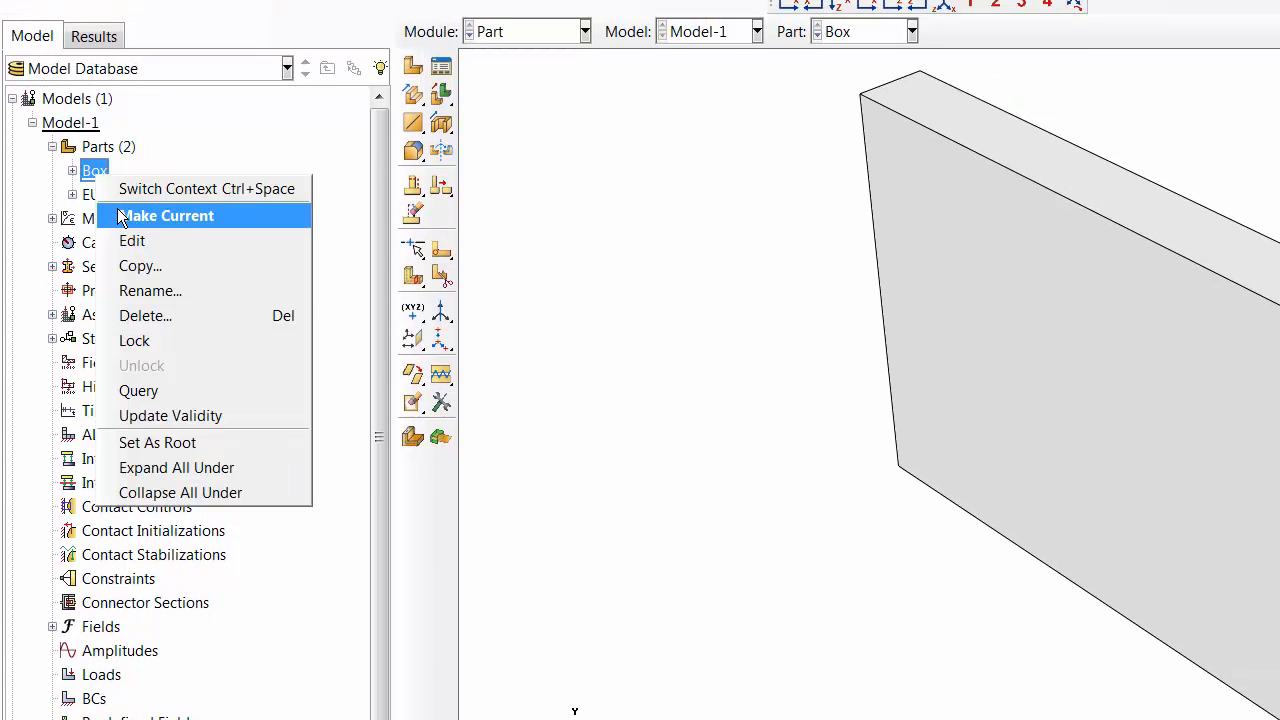
{"action": "left_click", "coordinate": [163, 240]}
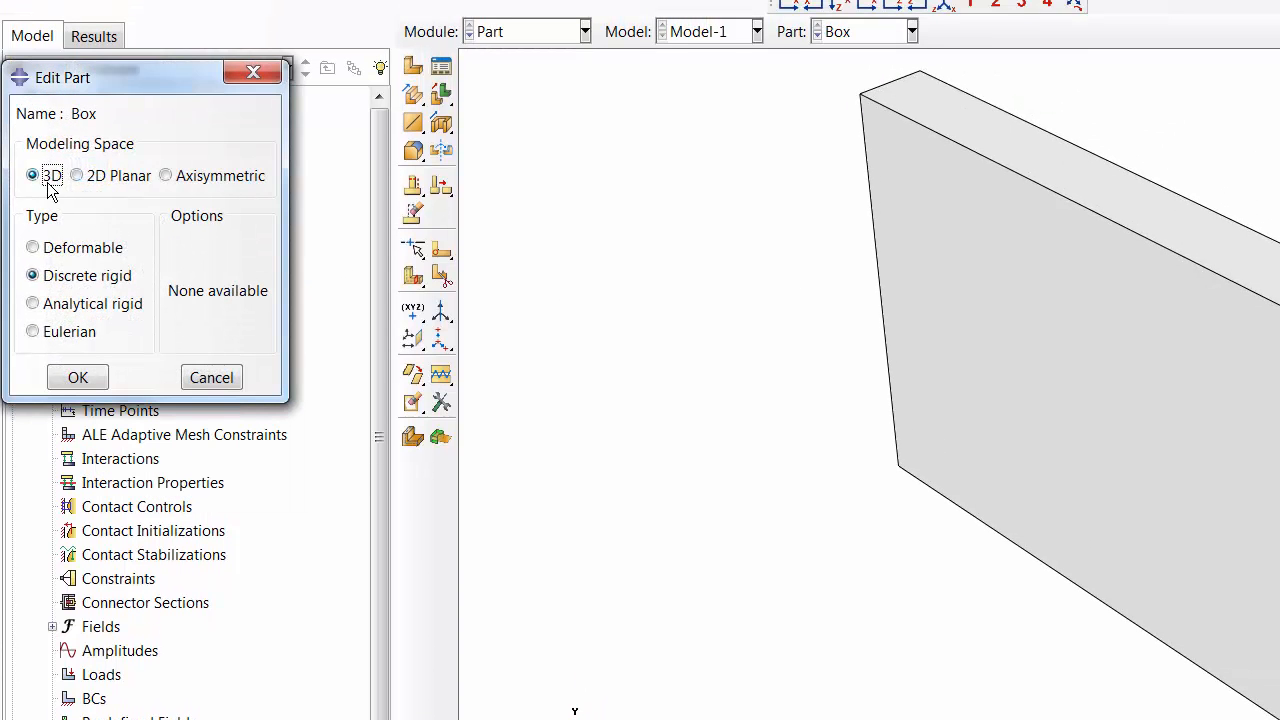
{"action": "left_click", "coordinate": [209, 376]}
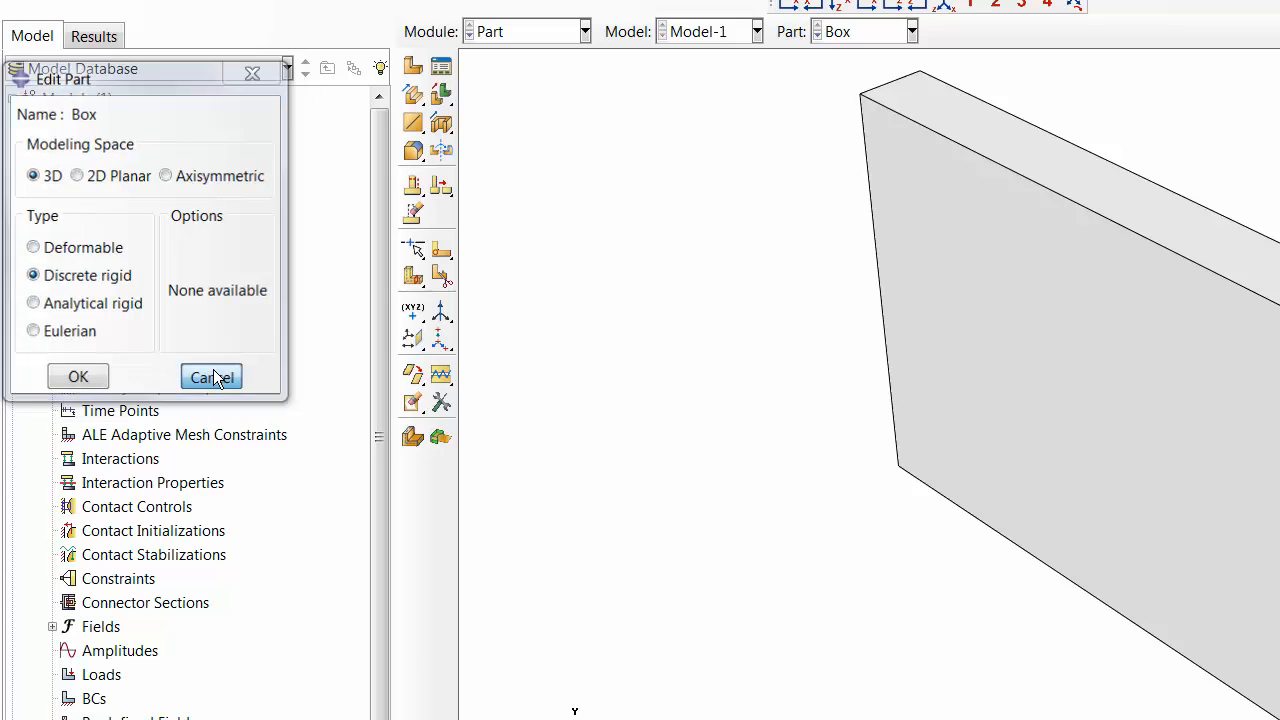
Step: Convert the Box part's solid cell into a shell using Shell From Solid
{"action": "left_click", "coordinate": [502, 39]}
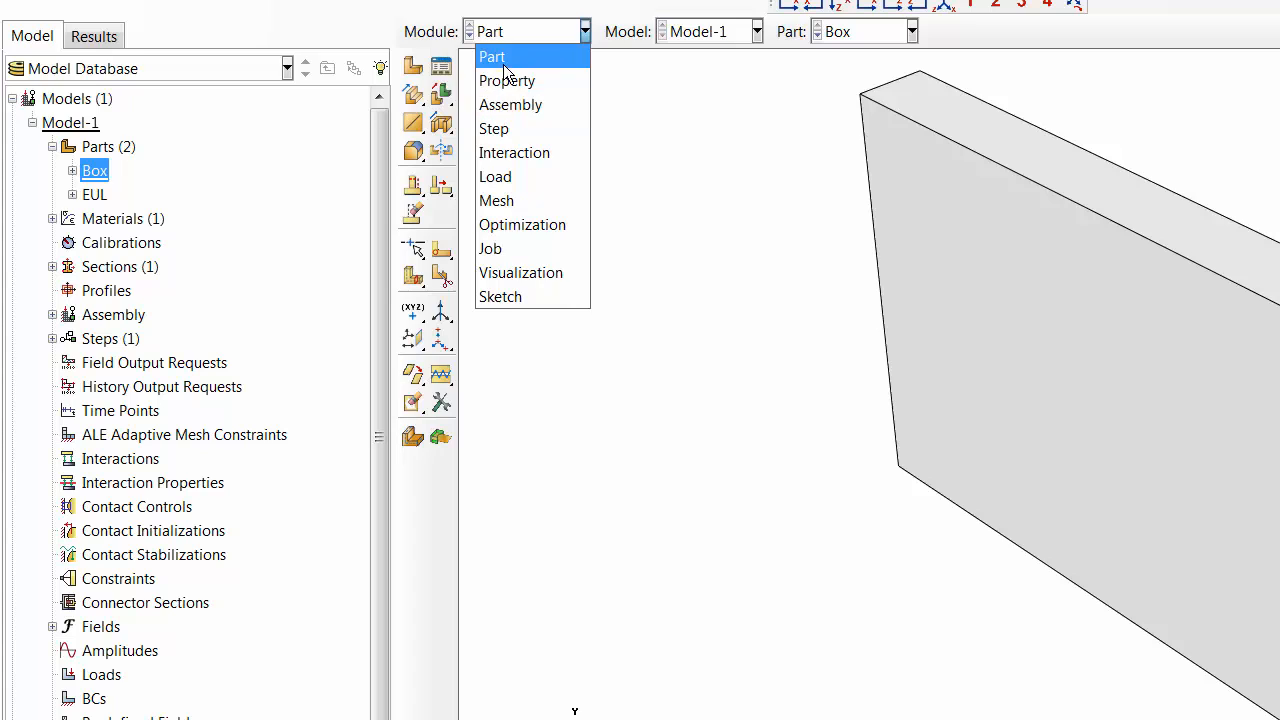
{"action": "left_click", "coordinate": [504, 66]}
{"action": "left_click", "coordinate": [308, 0]}
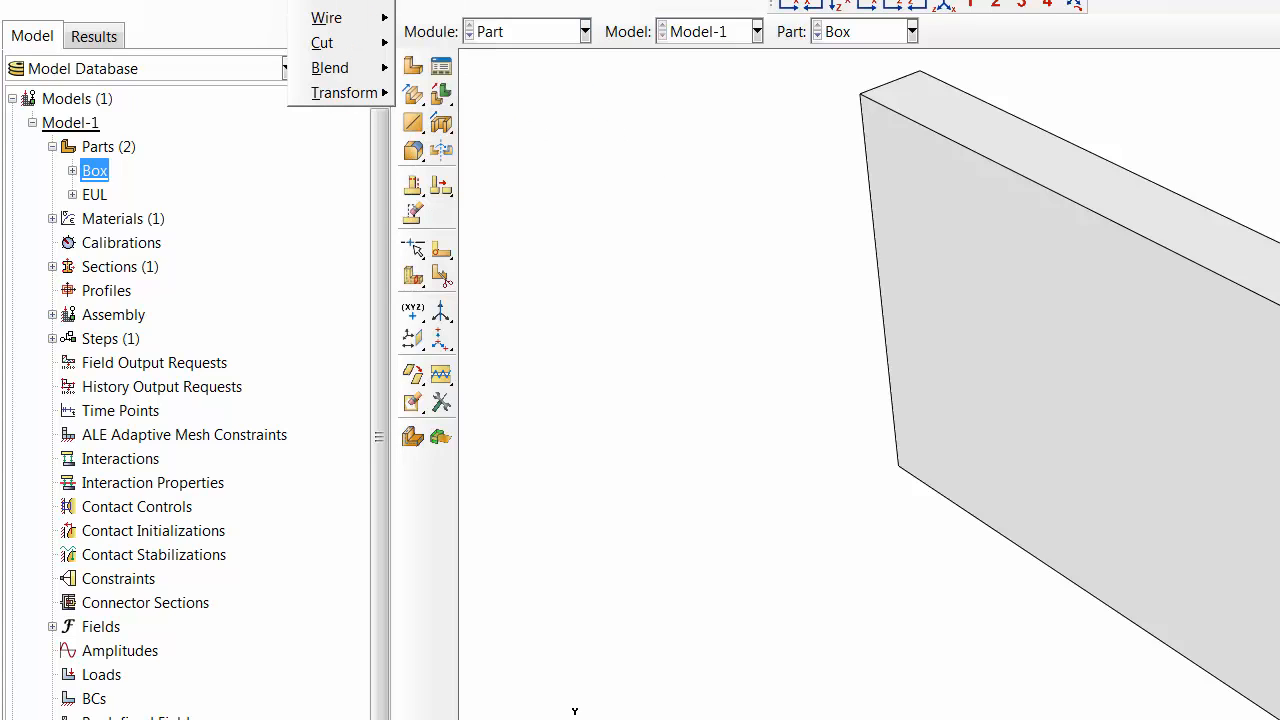
{"action": "mouse_move", "coordinate": [341, 2]}
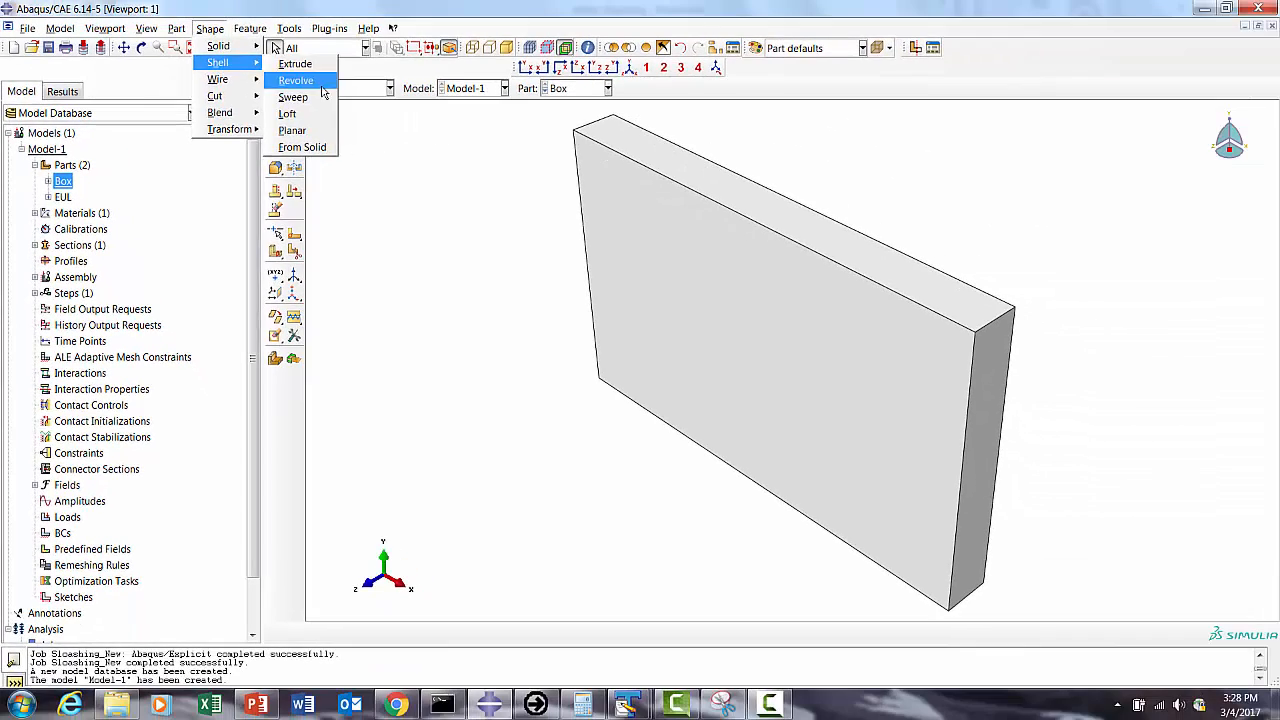
{"action": "left_click", "coordinate": [297, 148]}
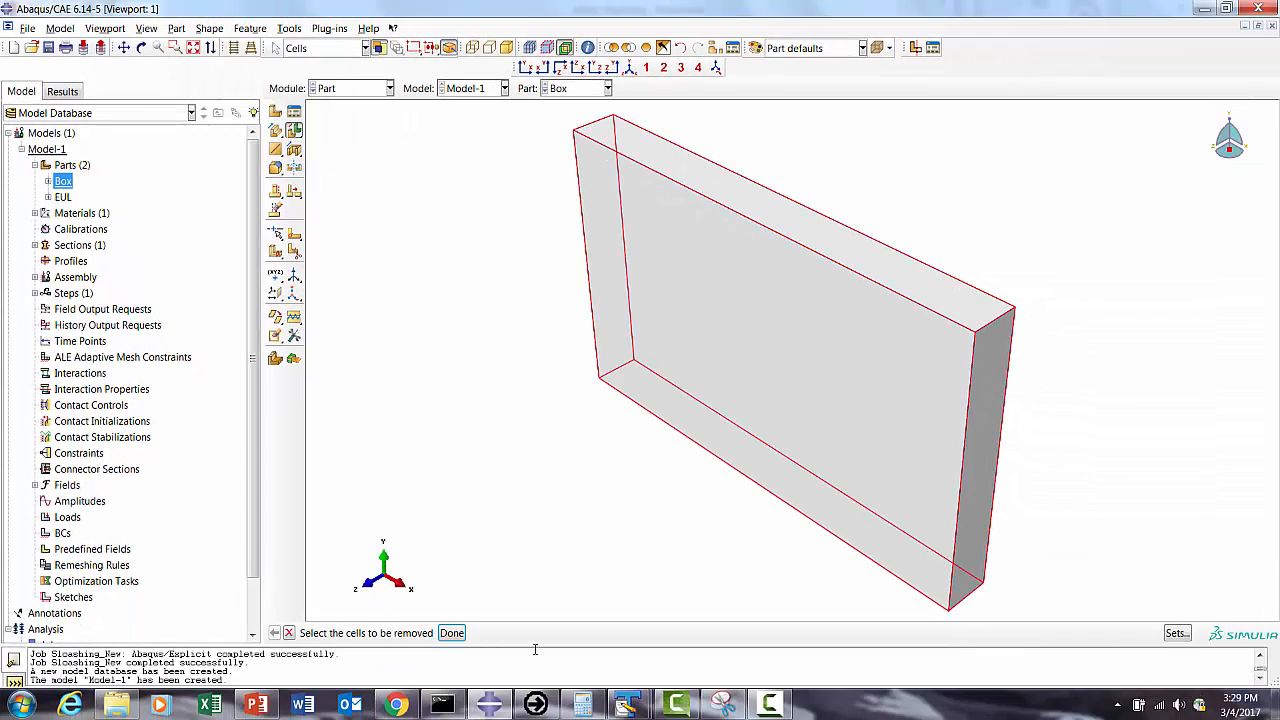
{"action": "left_click", "coordinate": [452, 633]}
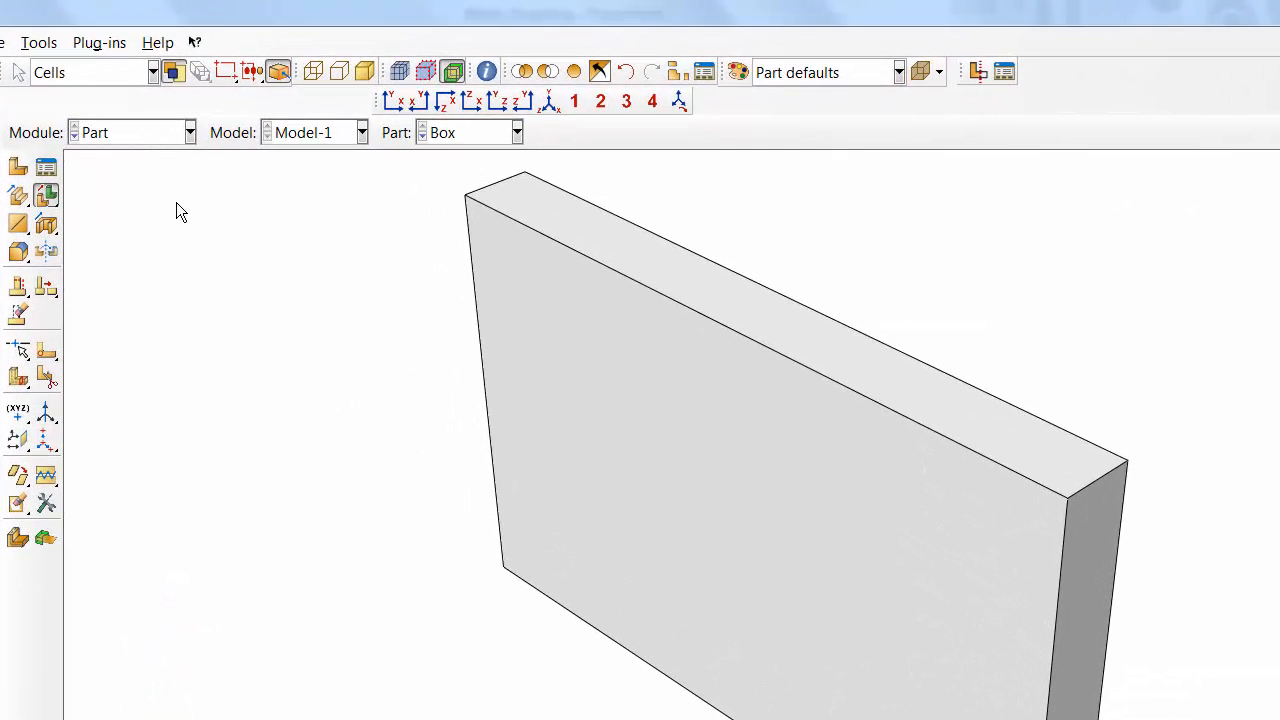
Step: In the Property module, create a reference point at the midpoint of the Box's short upper edge at the negative-X end
{"action": "left_click", "coordinate": [96, 133]}
{"action": "left_click", "coordinate": [115, 184]}
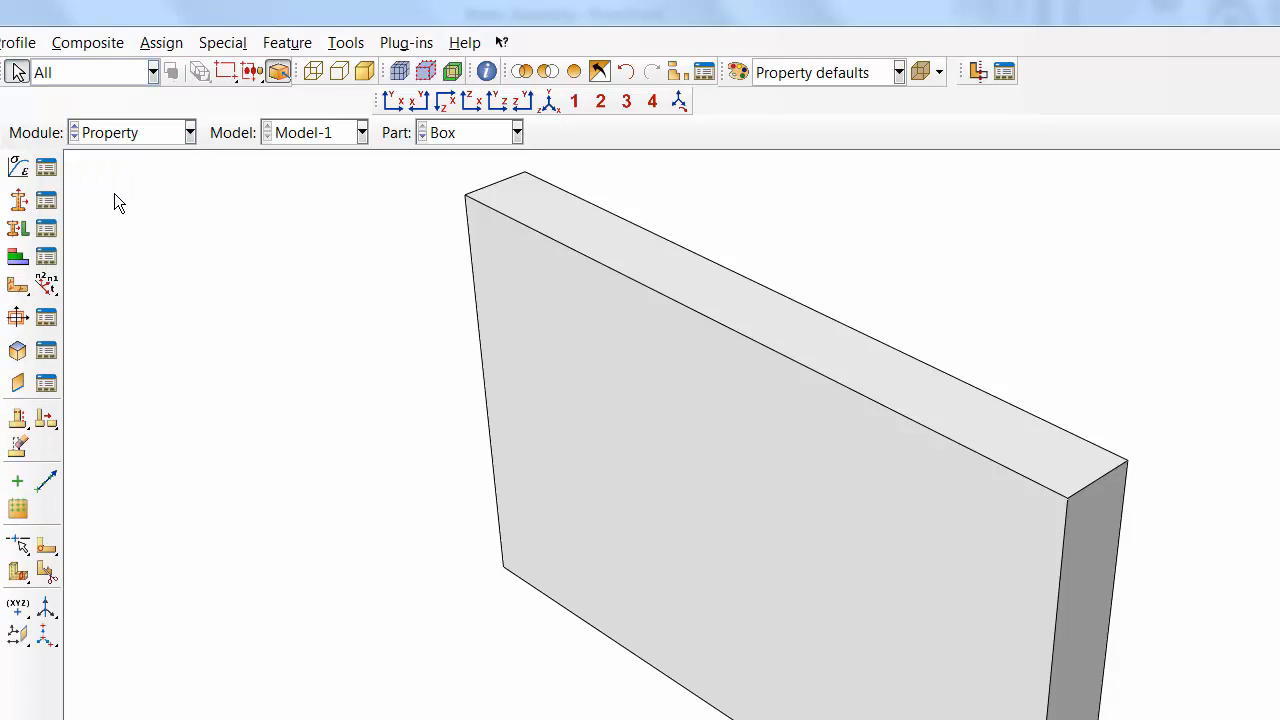
{"action": "left_click", "coordinate": [345, 43]}
{"action": "left_click", "coordinate": [385, 94]}
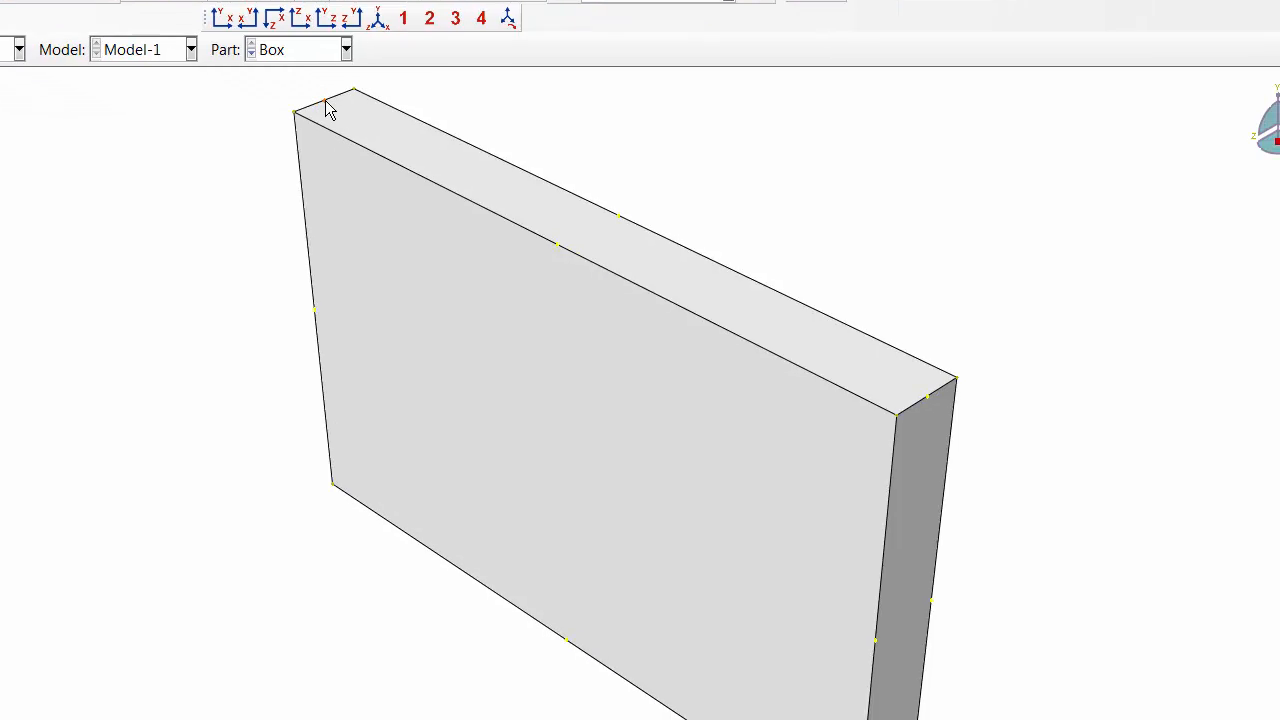
{"action": "left_click", "coordinate": [496, 184]}
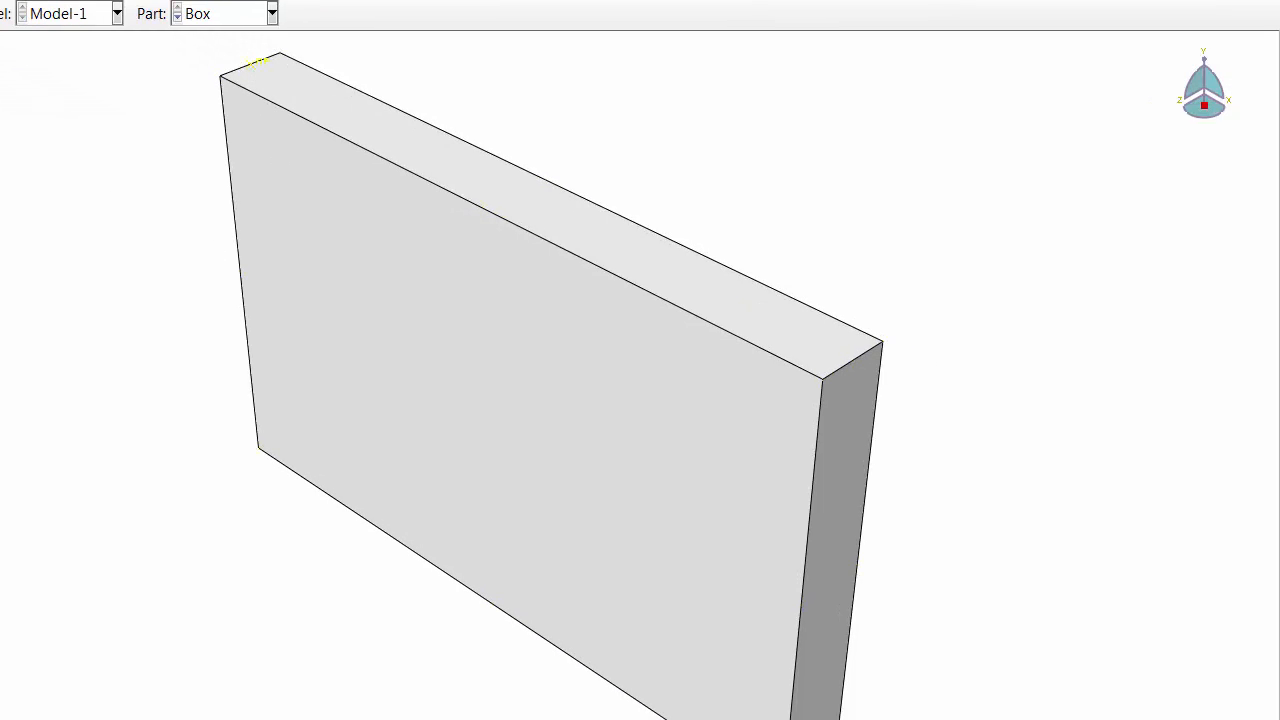
Step: Create a geometry set named RP on the Box part containing its reference point
{"action": "left_click_drag", "start_coordinate": [474, 474], "coordinate": [240, 463]}
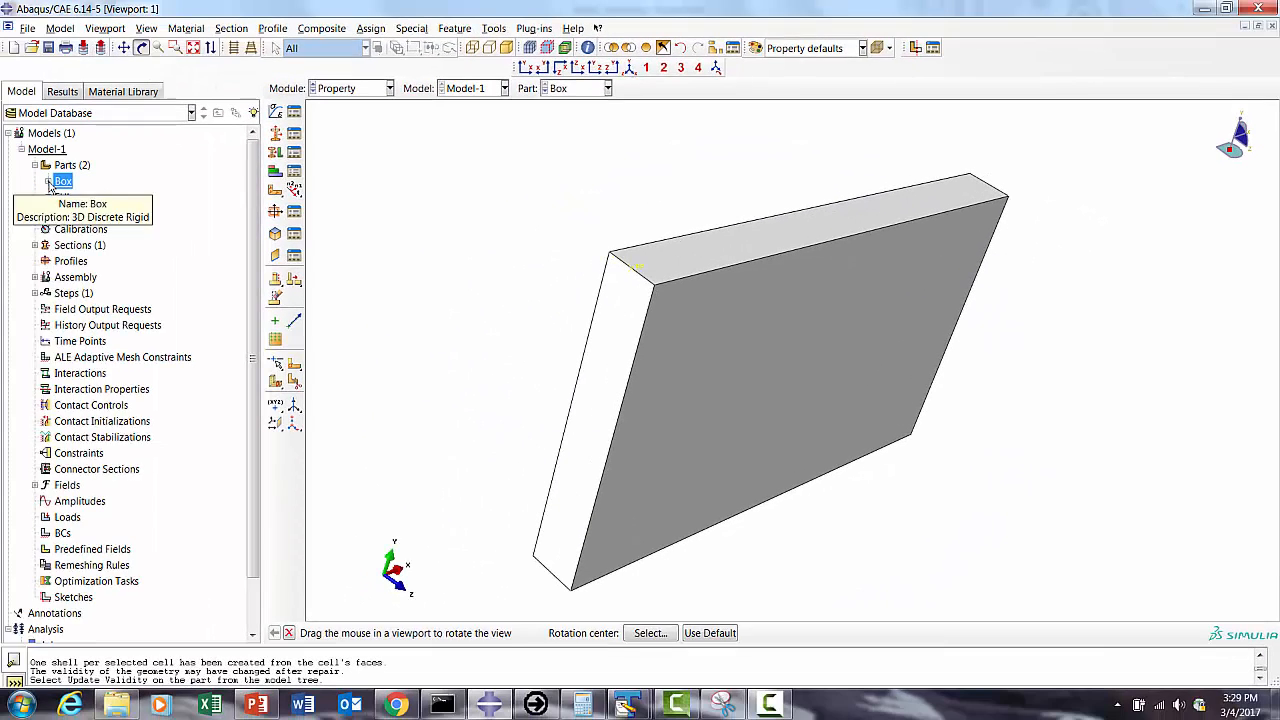
{"action": "left_click", "coordinate": [48, 181]}
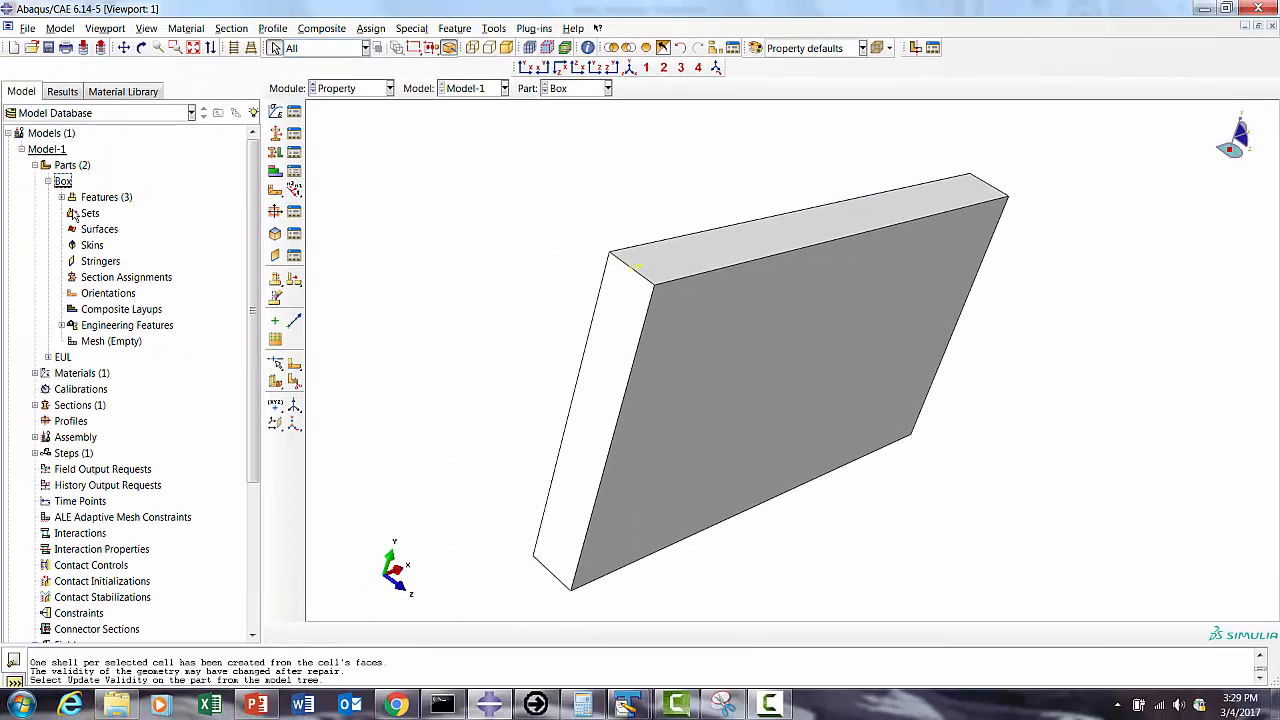
{"action": "double_click", "coordinate": [91, 215]}
{"action": "right_click", "coordinate": [91, 215]}
{"action": "left_click", "coordinate": [114, 258]}
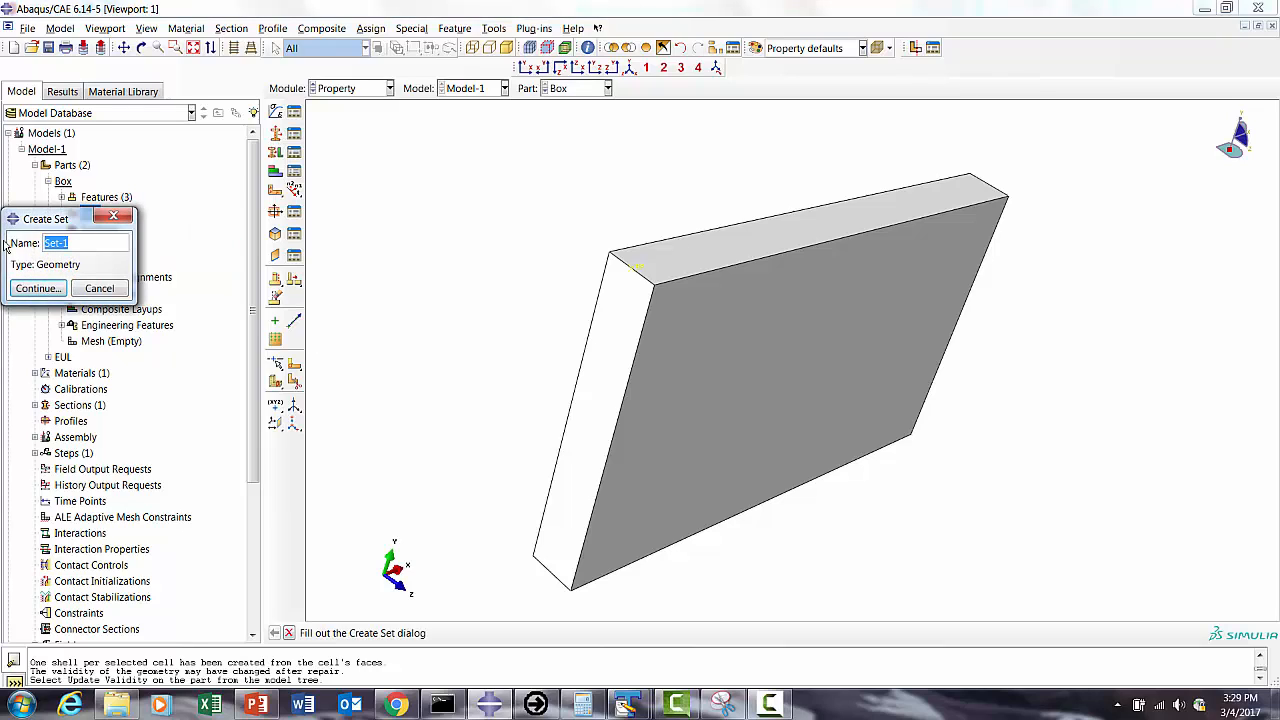
{"action": "type", "text": "RF"}
{"action": "left_click", "coordinate": [30, 288]}
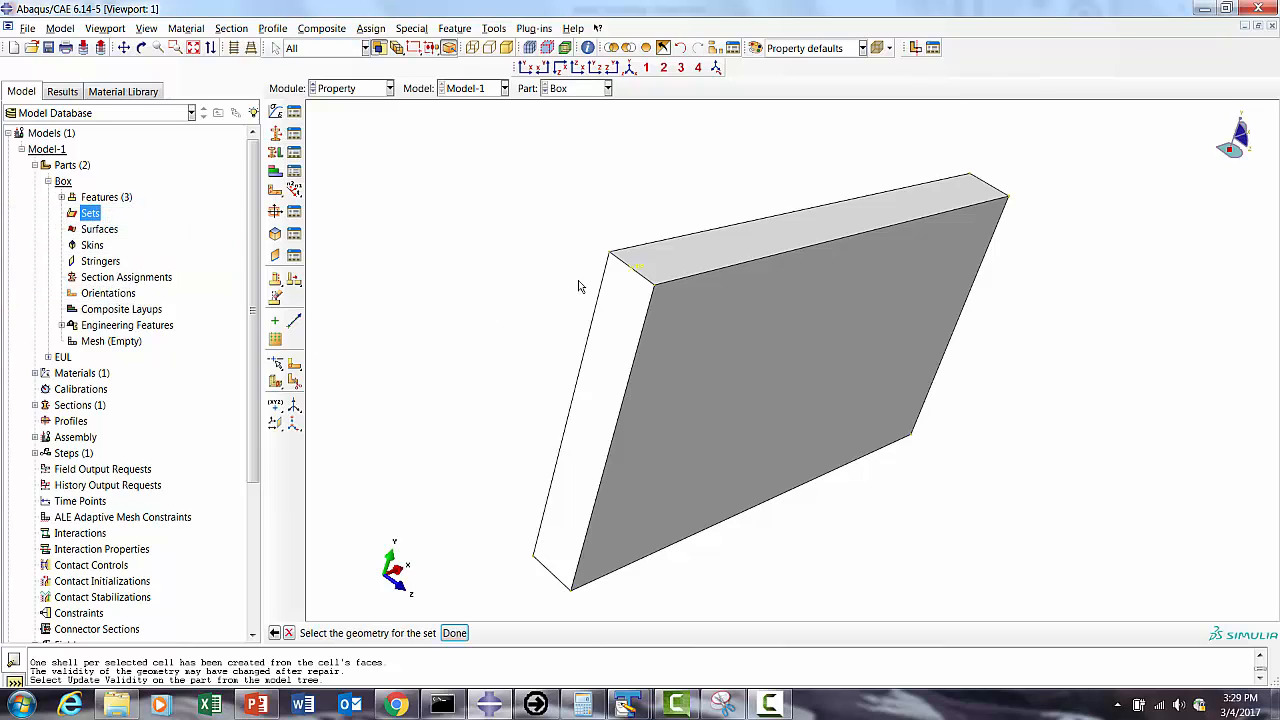
{"action": "left_click", "coordinate": [632, 277]}
{"action": "left_click", "coordinate": [455, 633]}
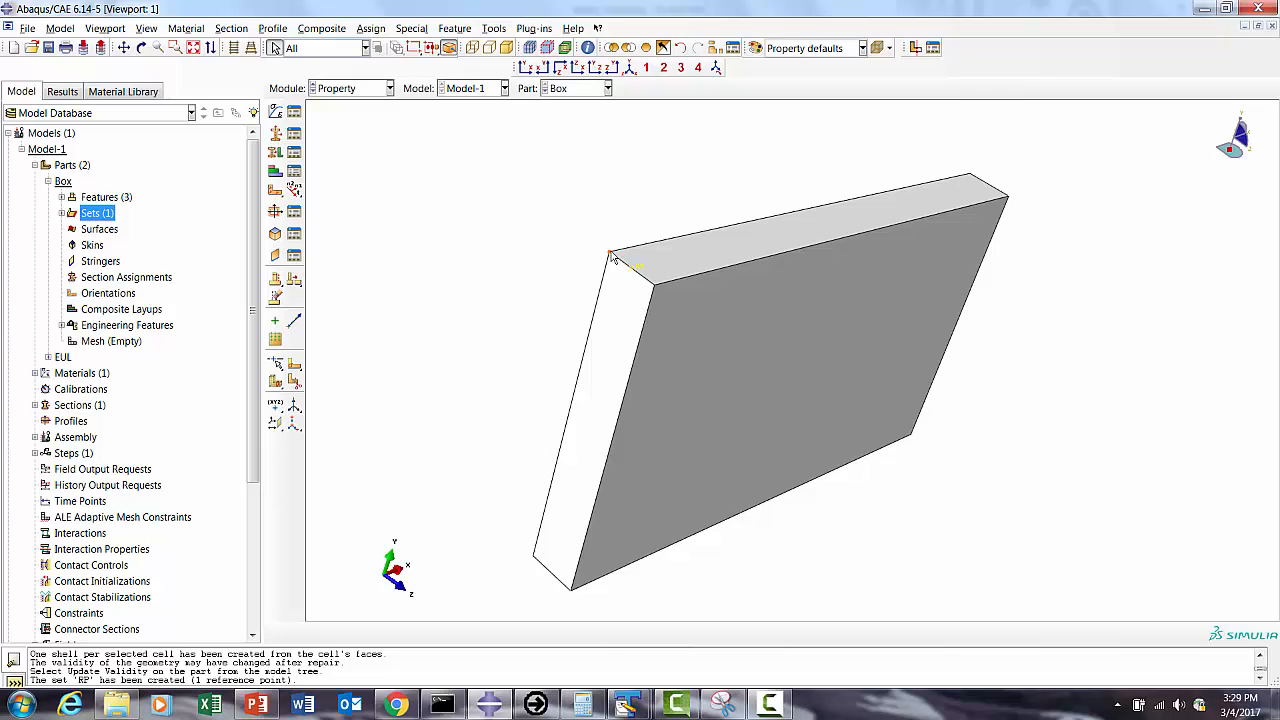
{"action": "left_click", "coordinate": [47, 181]}
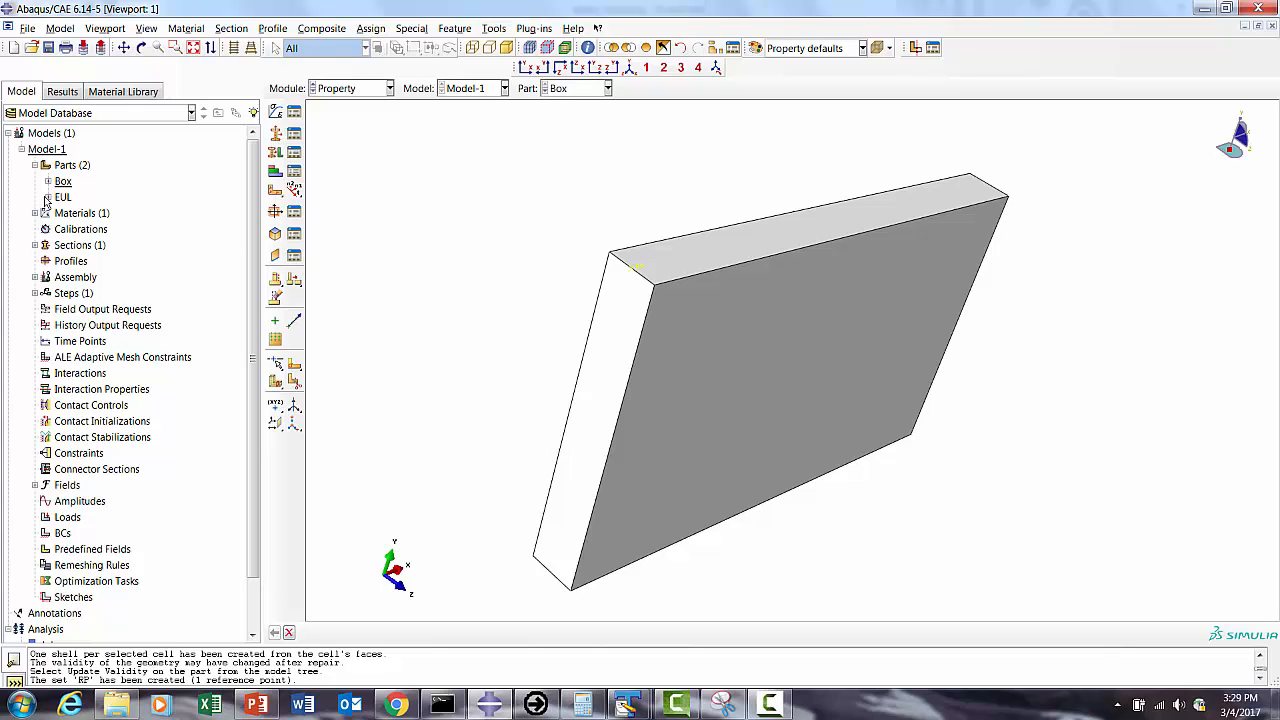
Step: Create a 3D deformable solid extrusion part named Dummy with an approximate size of 300
{"action": "left_click", "coordinate": [63, 166]}
{"action": "right_click", "coordinate": [70, 165]}
{"action": "left_click", "coordinate": [90, 195]}
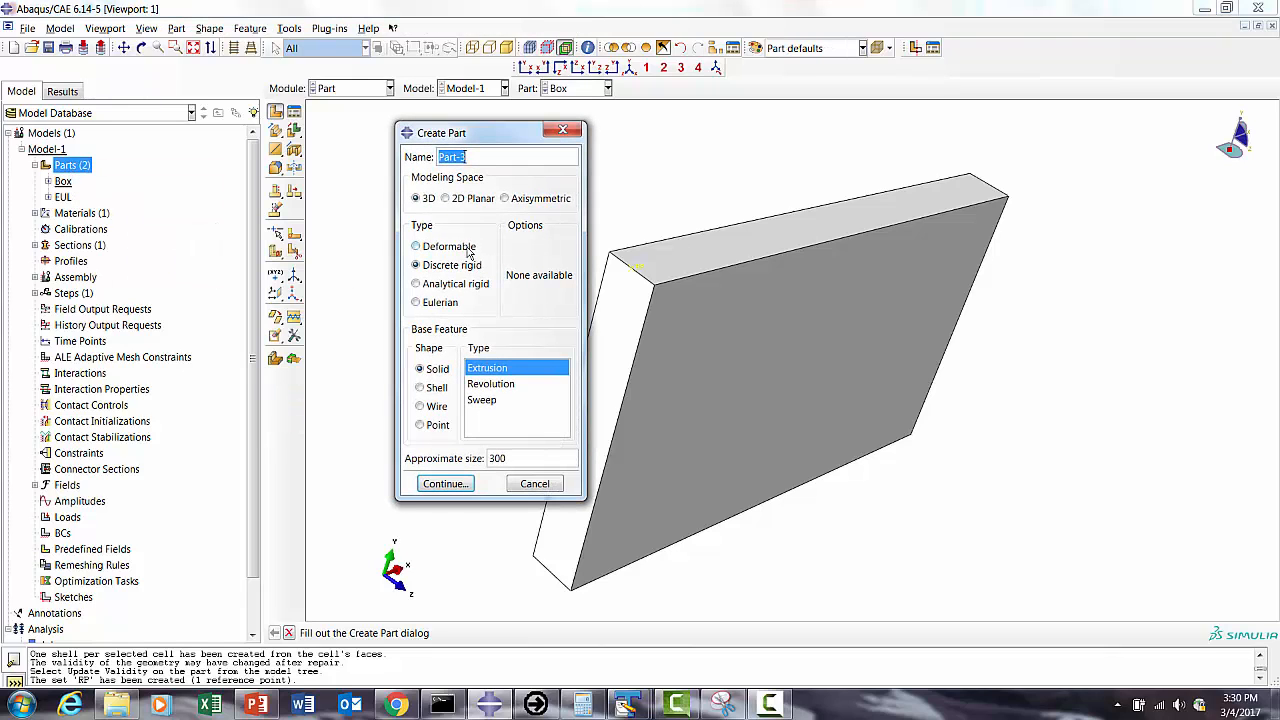
{"action": "left_click", "coordinate": [455, 250]}
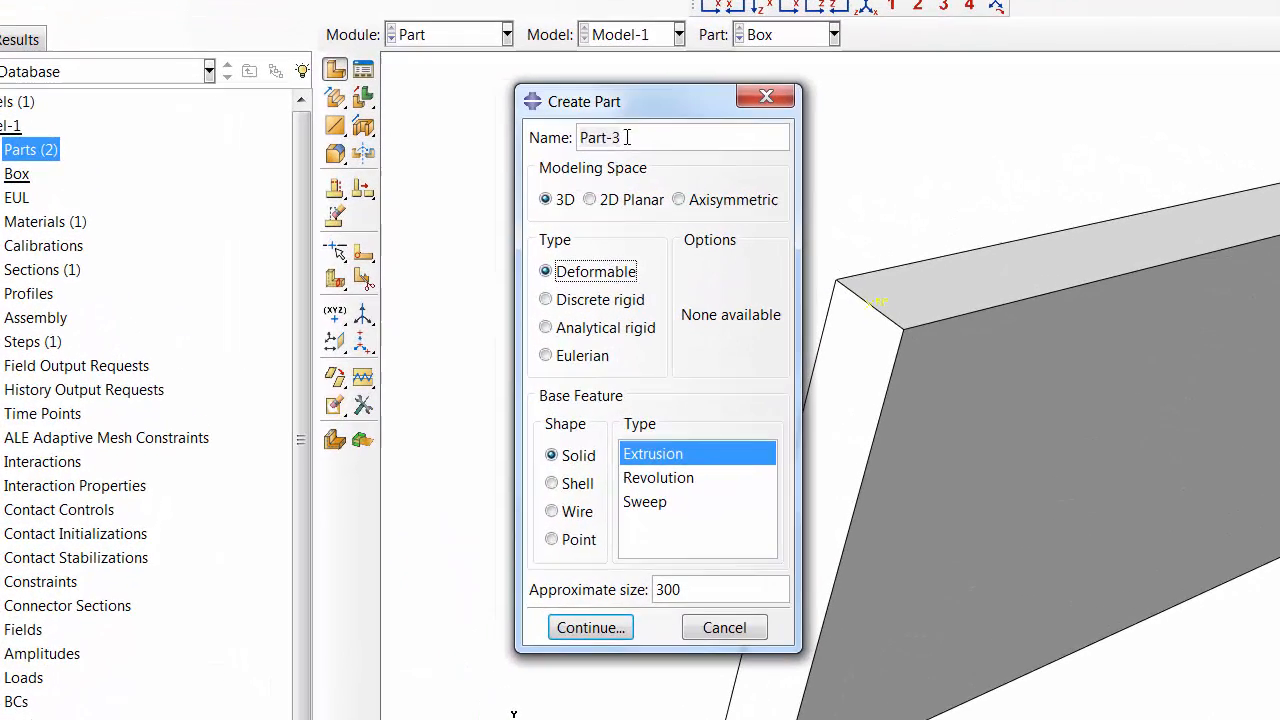
{"action": "left_click_drag", "start_coordinate": [627, 137], "coordinate": [545, 150]}
{"action": "type", "text": "dUMM"}
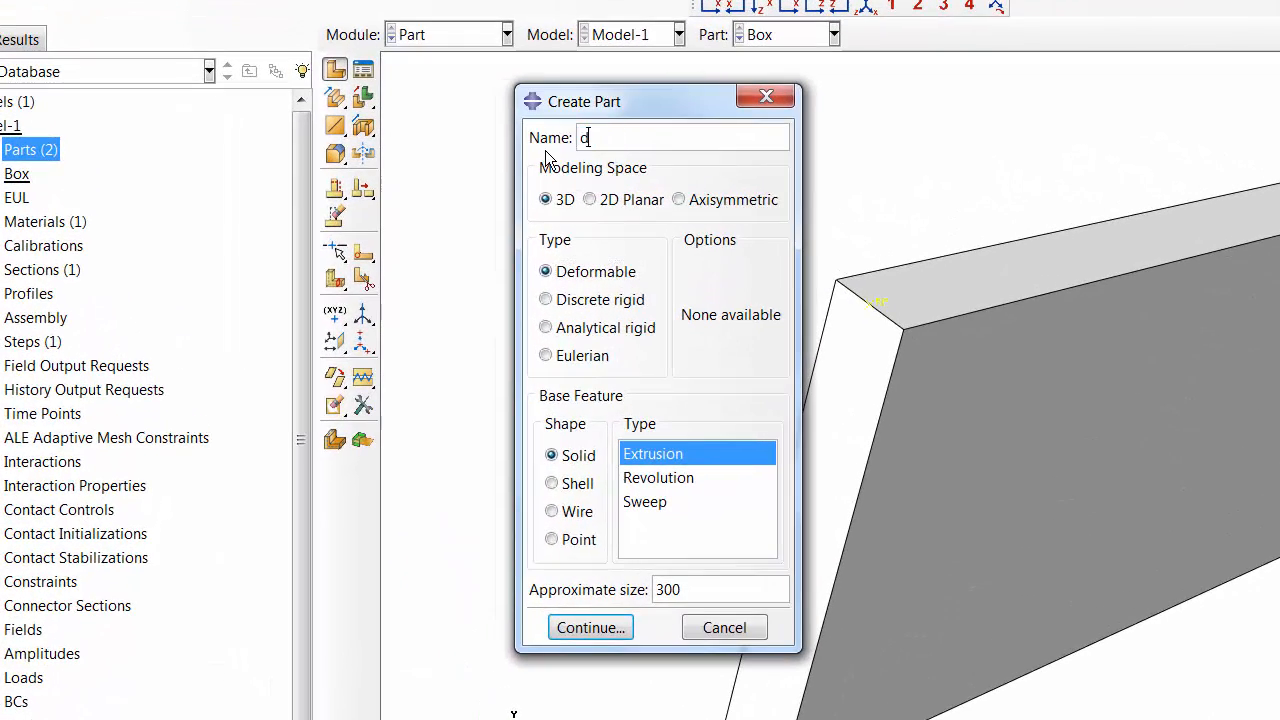
{"action": "key", "text": "BackSpace"}
{"action": "key", "text": "BackSpace"}
{"action": "key", "text": "BackSpace"}
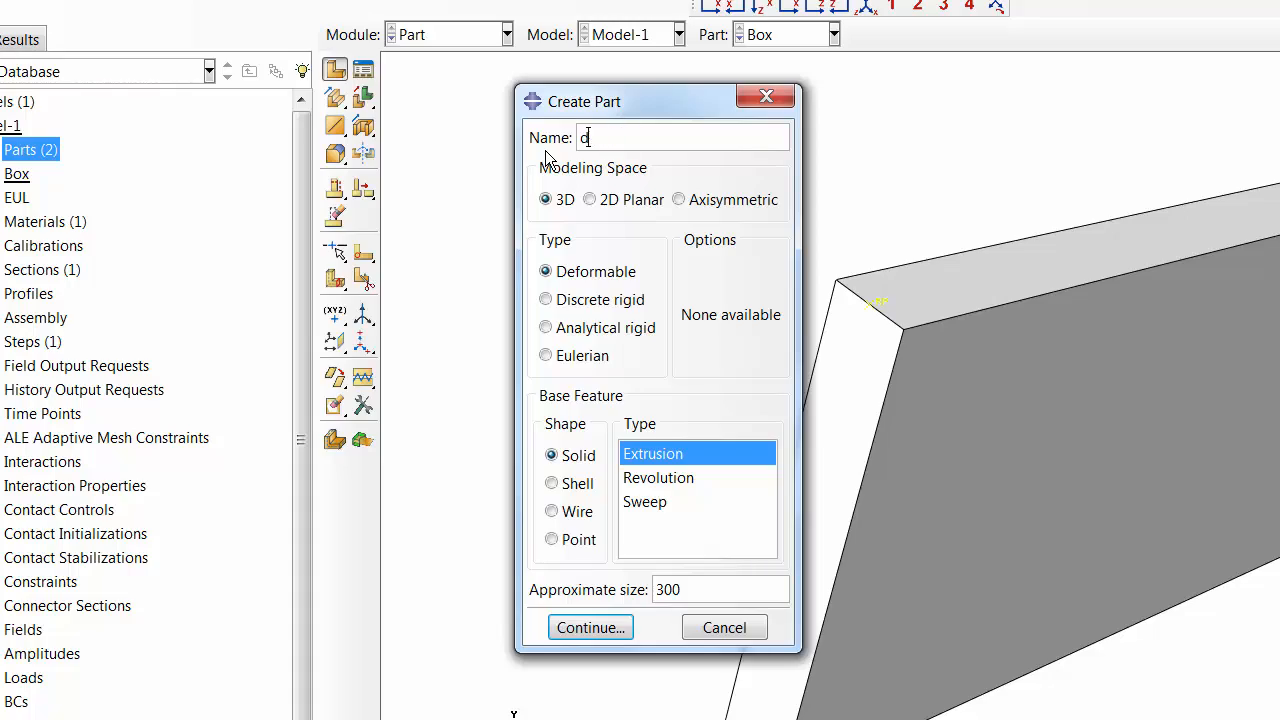
{"action": "type", "text": "Dummy"}
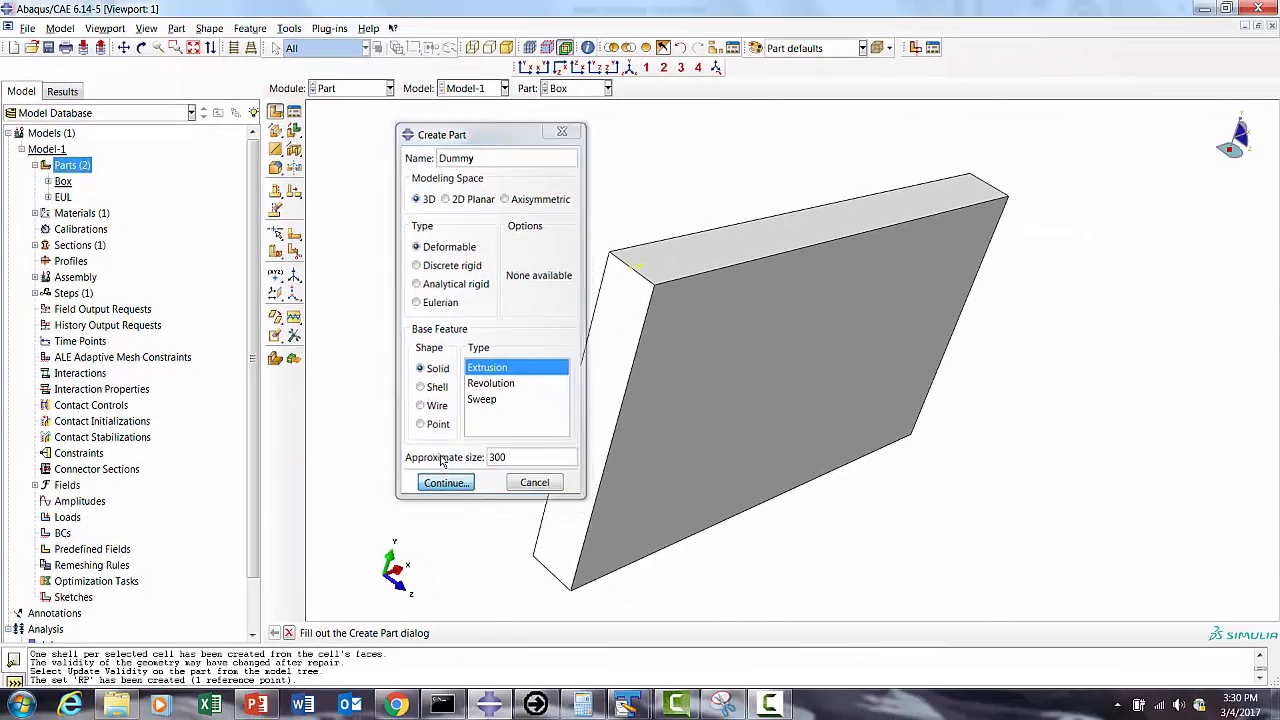
{"action": "left_click", "coordinate": [470, 508]}
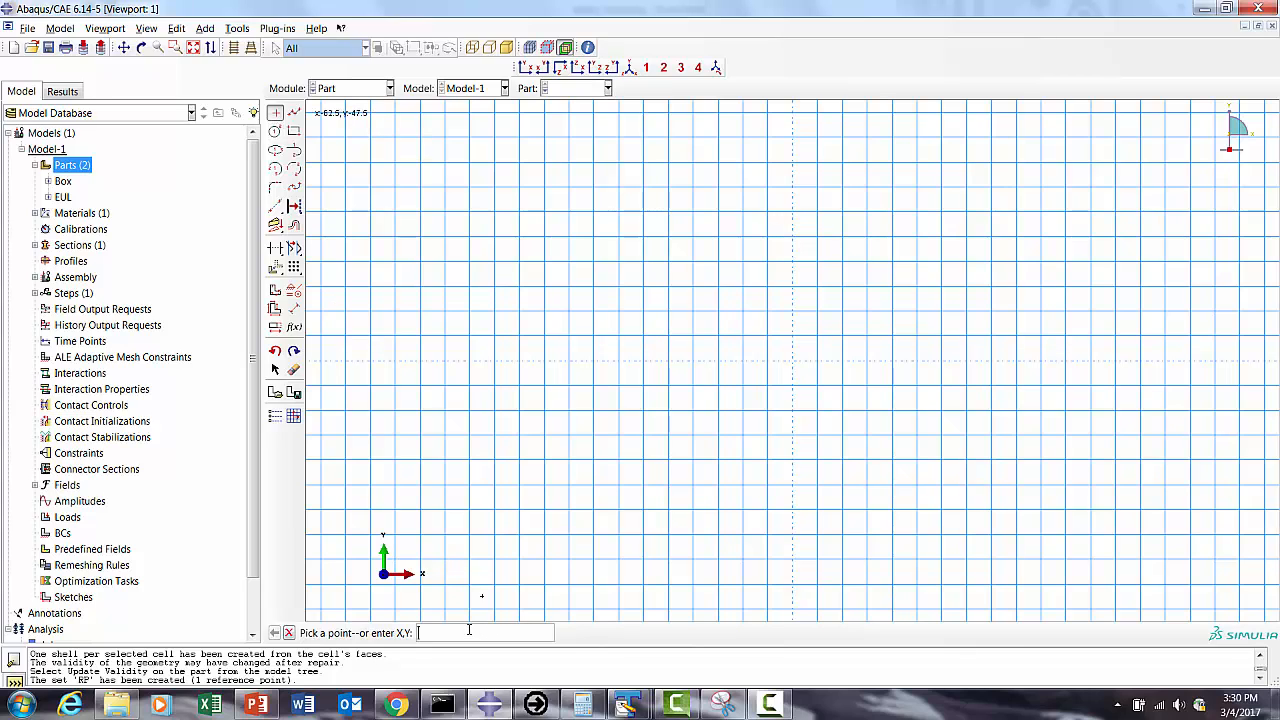
Step: Place isolated sketch points at (-50, -20) and (50, 20) for the Dummy profile
{"action": "type", "text": "-50,20"}
{"action": "key", "text": "Return"}
{"action": "type", "text": "50,20"}
{"action": "key", "text": "Return"}
{"action": "left_click", "coordinate": [195, 49]}
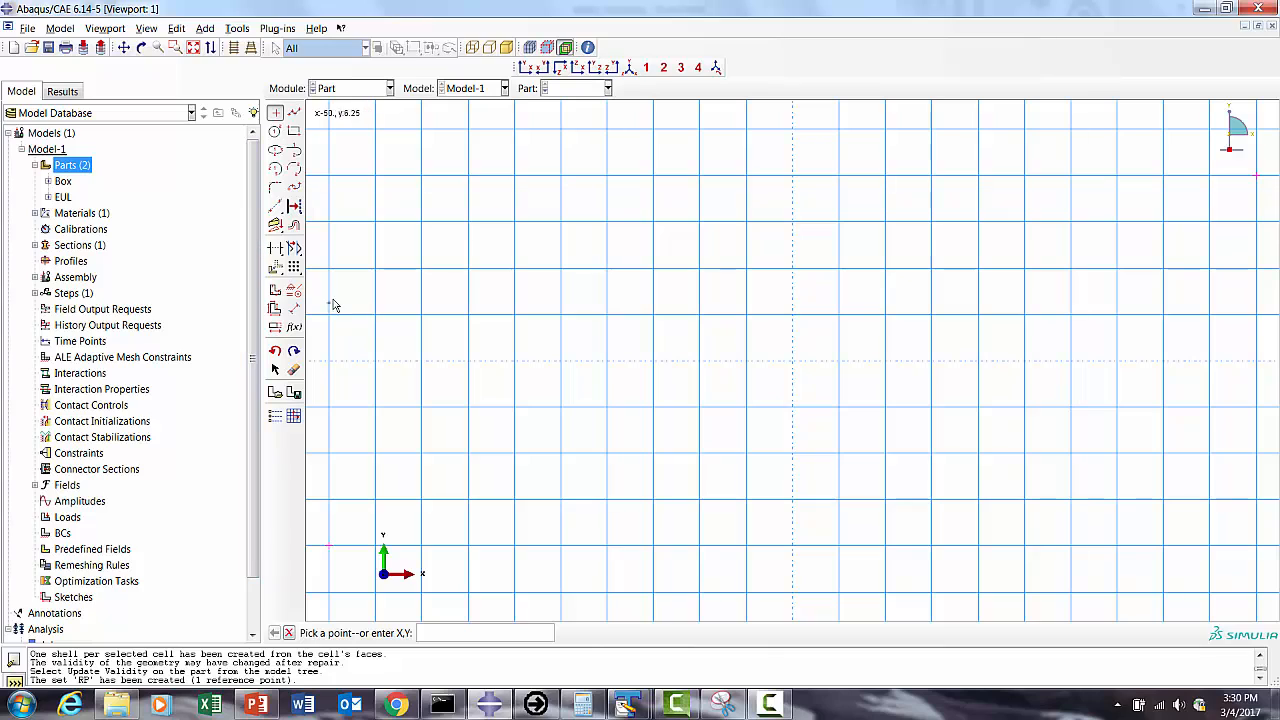
Step: Sketch a rectangle from the point at (-50, -20) to the opposite corner at (50, 20)
{"action": "left_click", "coordinate": [294, 132]}
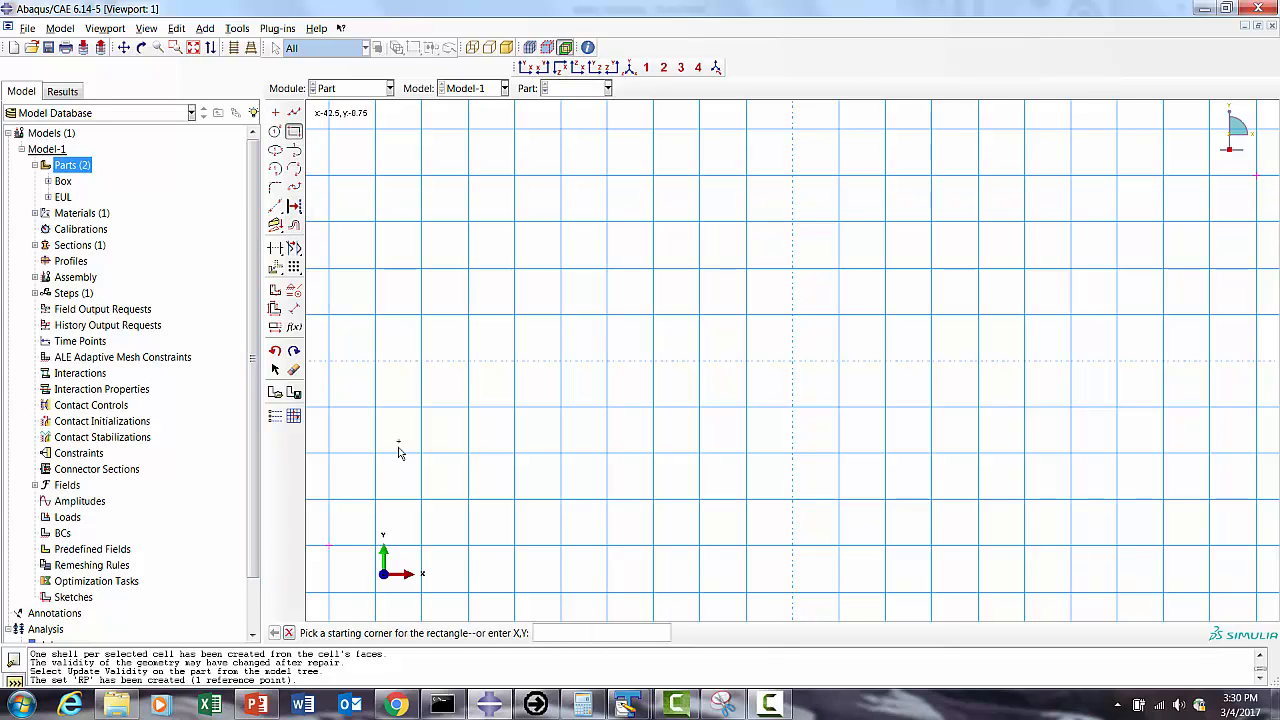
{"action": "left_click", "coordinate": [332, 549]}
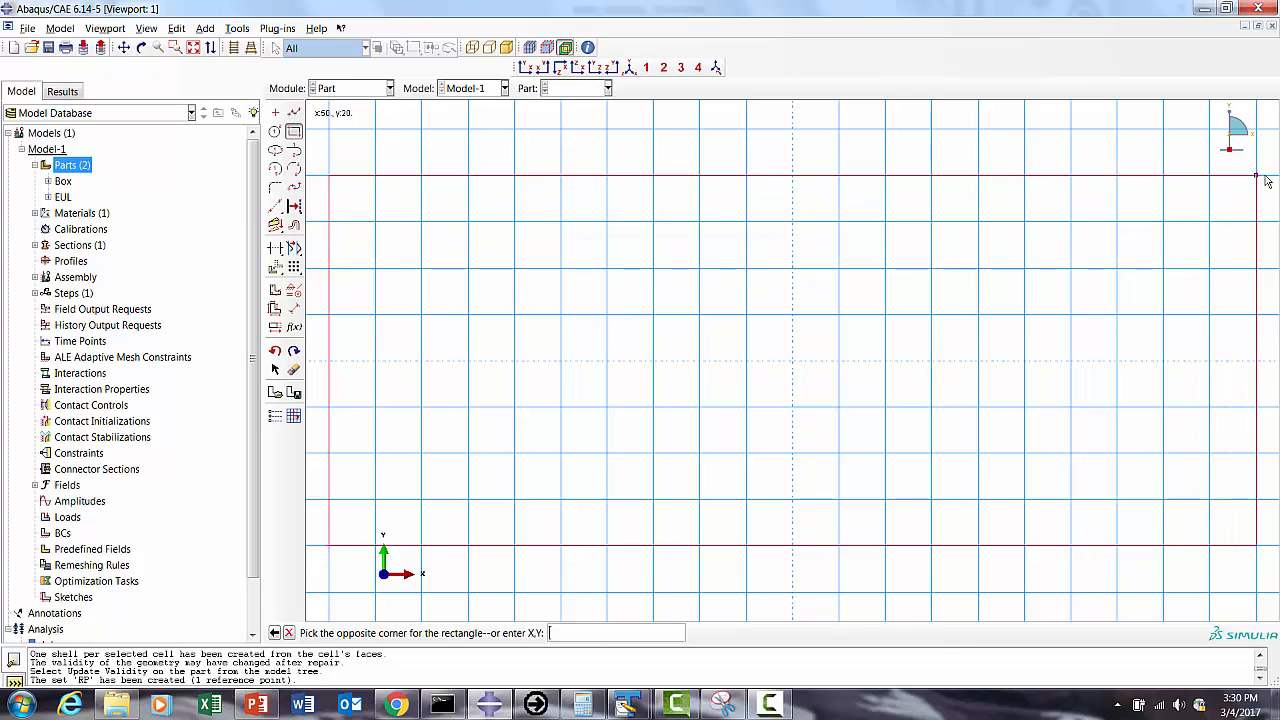
{"action": "left_click", "coordinate": [1256, 180]}
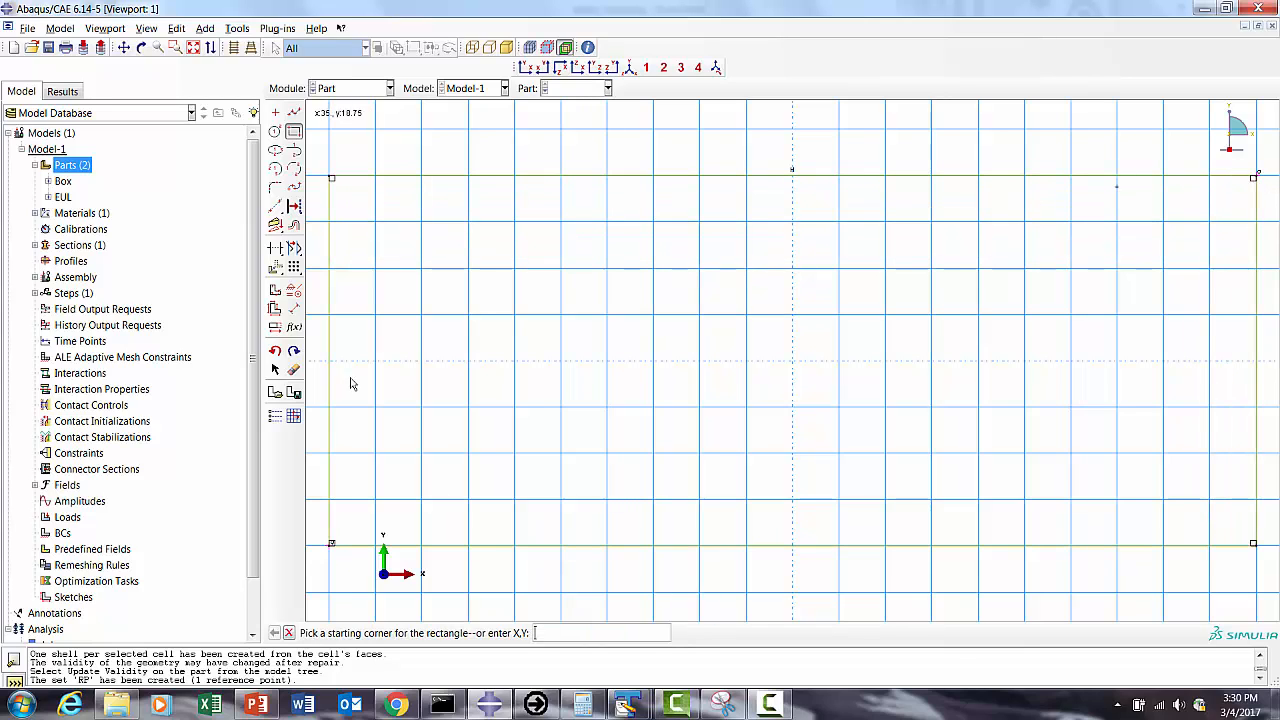
Step: Dimension the Dummy rectangle's vertical edge at negative X and its lower horizontal edge, accepting the drawn lengths
{"action": "left_click", "coordinate": [294, 309]}
{"action": "left_click", "coordinate": [331, 320]}
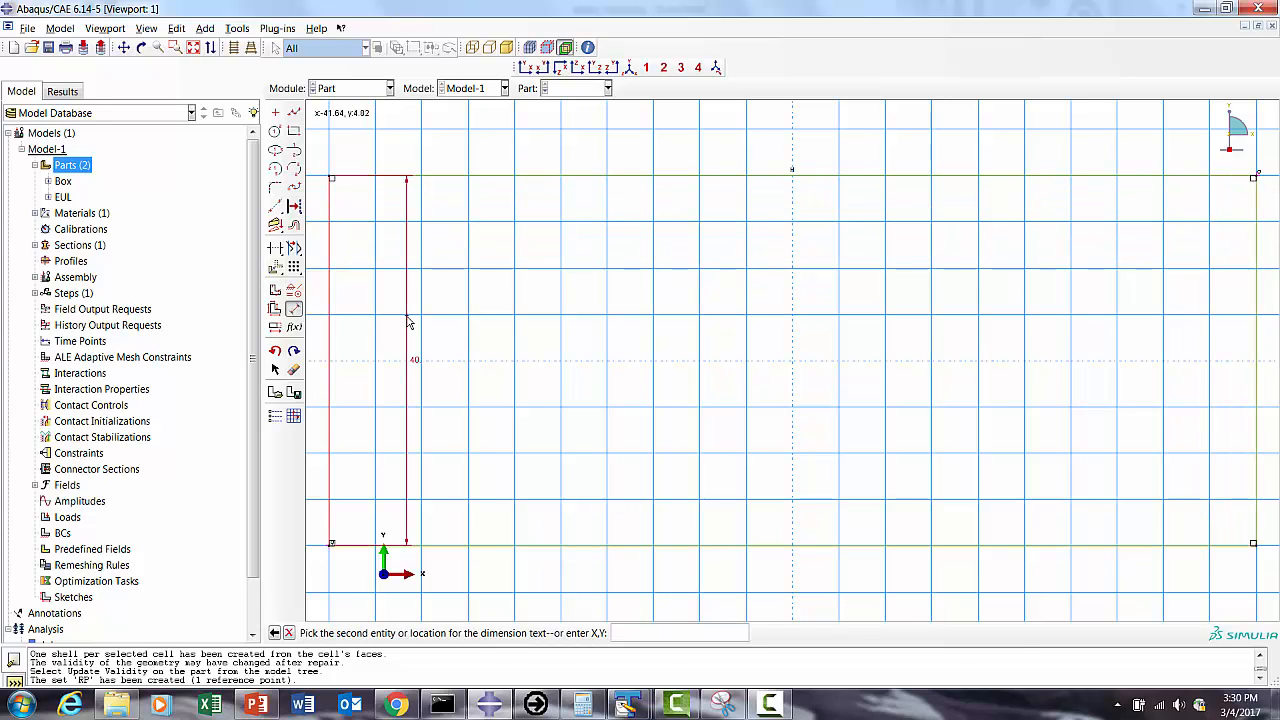
{"action": "left_click", "coordinate": [400, 326]}
{"action": "key", "text": "Return"}
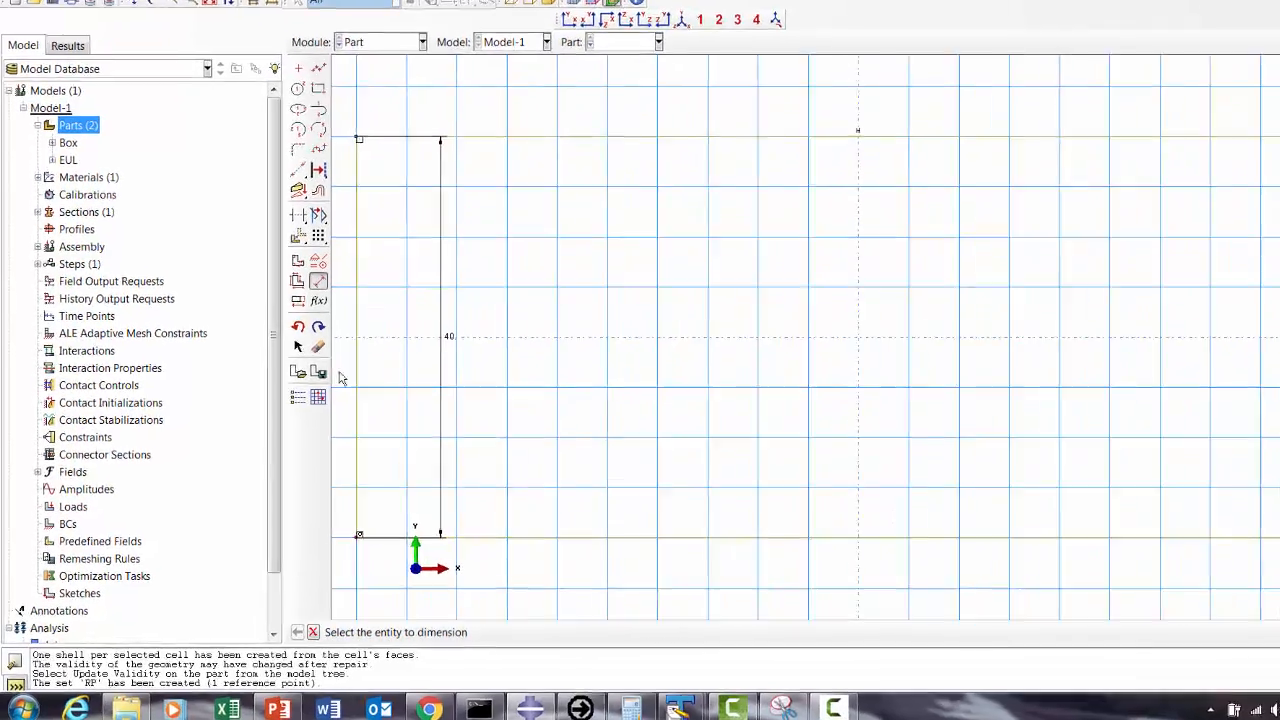
{"action": "left_click", "coordinate": [796, 513]}
{"action": "left_click", "coordinate": [795, 482]}
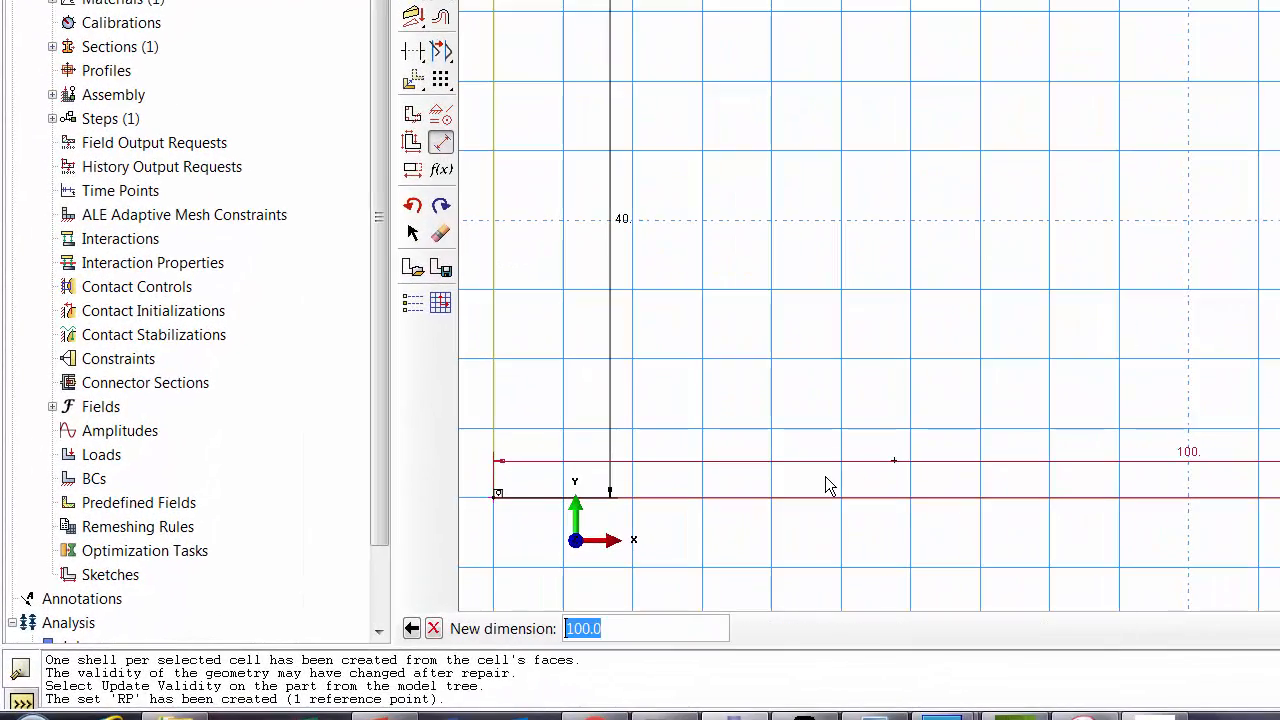
{"action": "key", "text": "Return"}
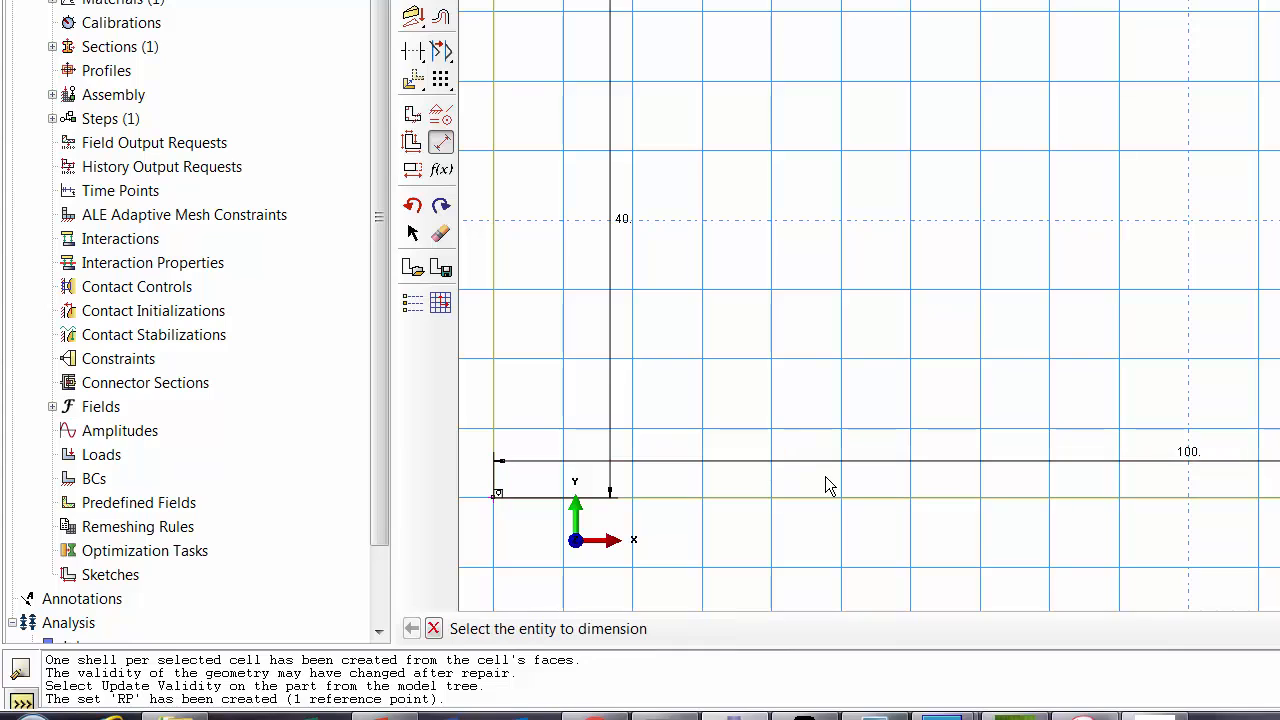
Step: Finish the Dummy sketch and extrude it to a depth of 10, matching the Box part
{"action": "left_click", "coordinate": [434, 628]}
{"action": "left_click", "coordinate": [747, 627]}
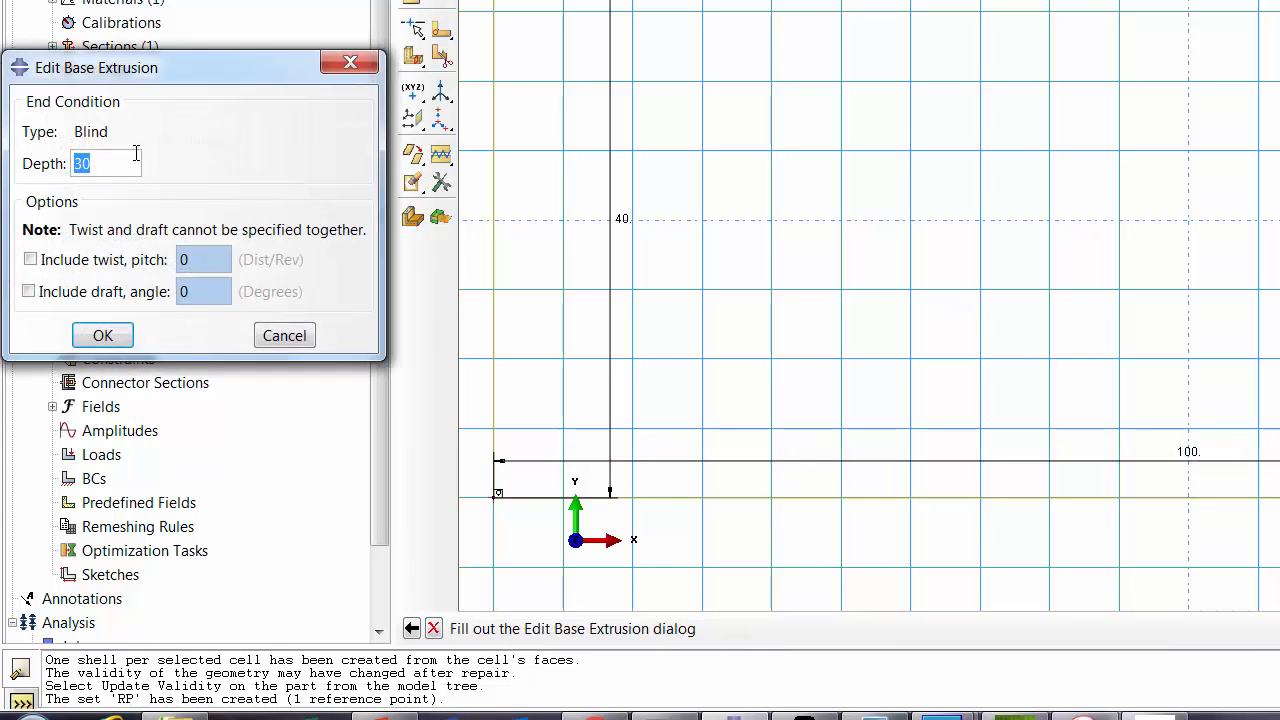
{"action": "type", "text": "1"}
{"action": "left_click", "coordinate": [102, 335]}
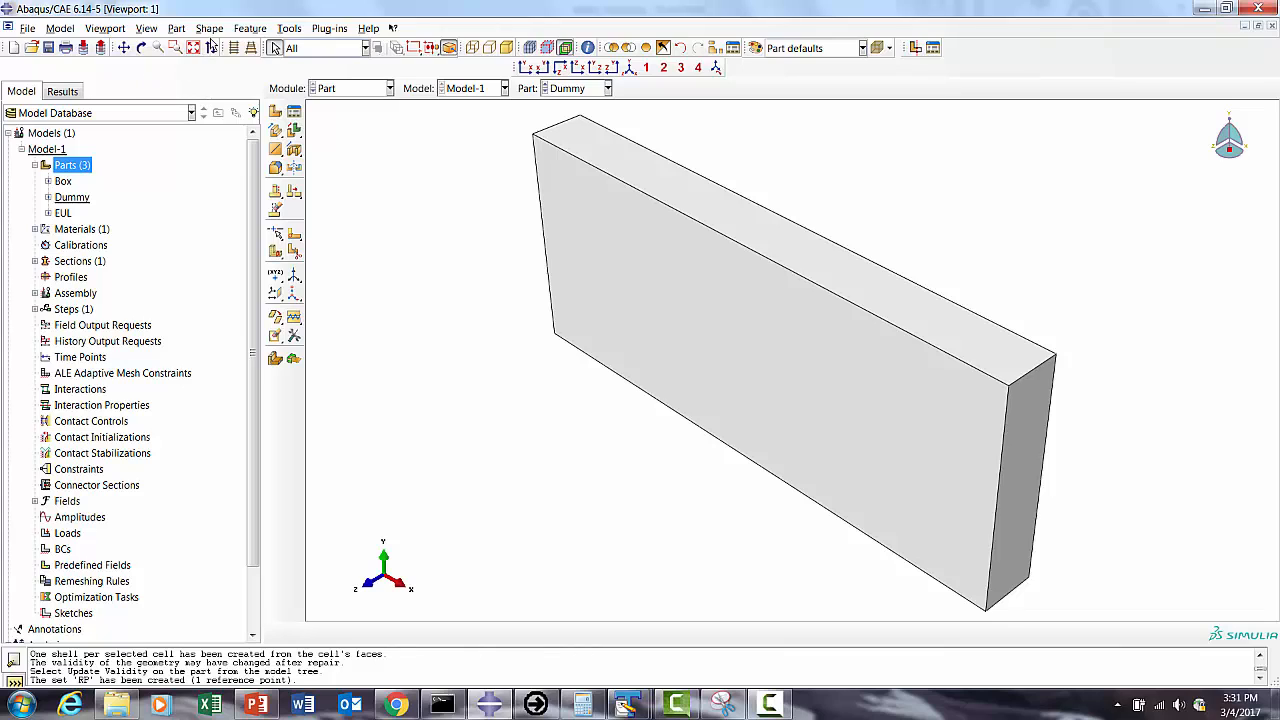
Step: Convert the Dummy part's solid cell into a shell using Shell From Solid
{"action": "left_click", "coordinate": [209, 30]}
{"action": "mouse_move", "coordinate": [225, 62]}
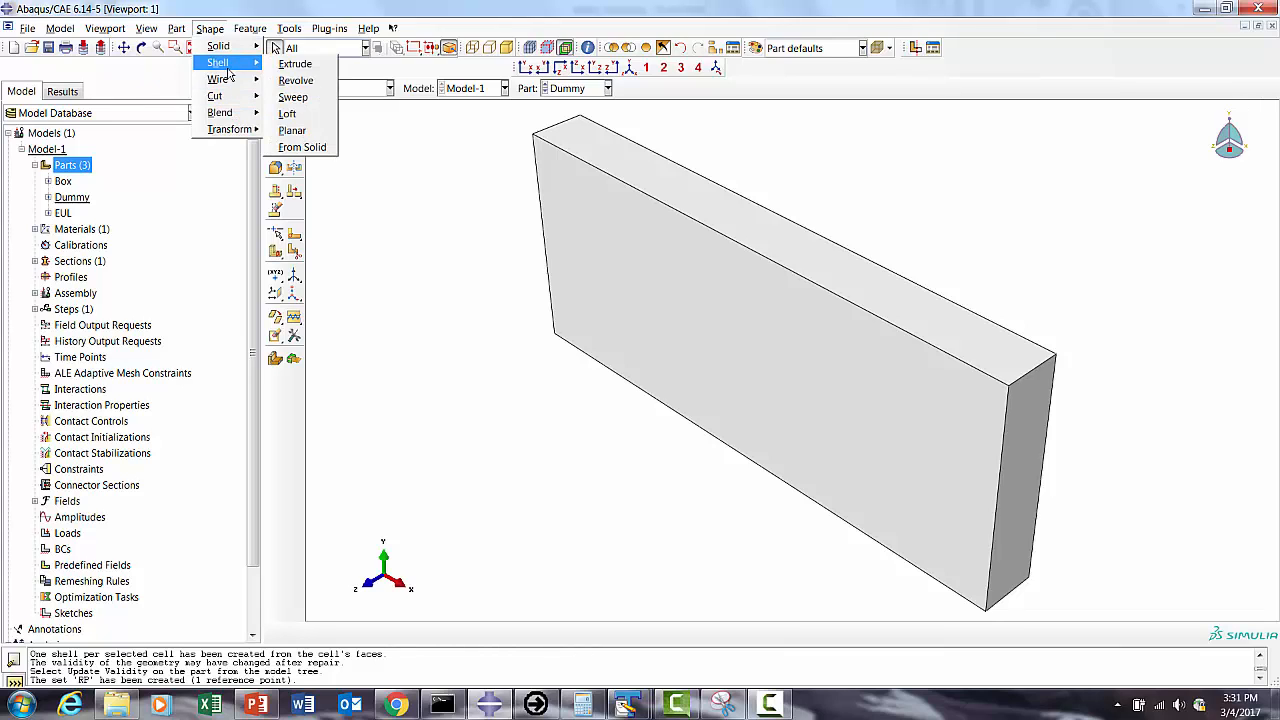
{"action": "left_click", "coordinate": [306, 147]}
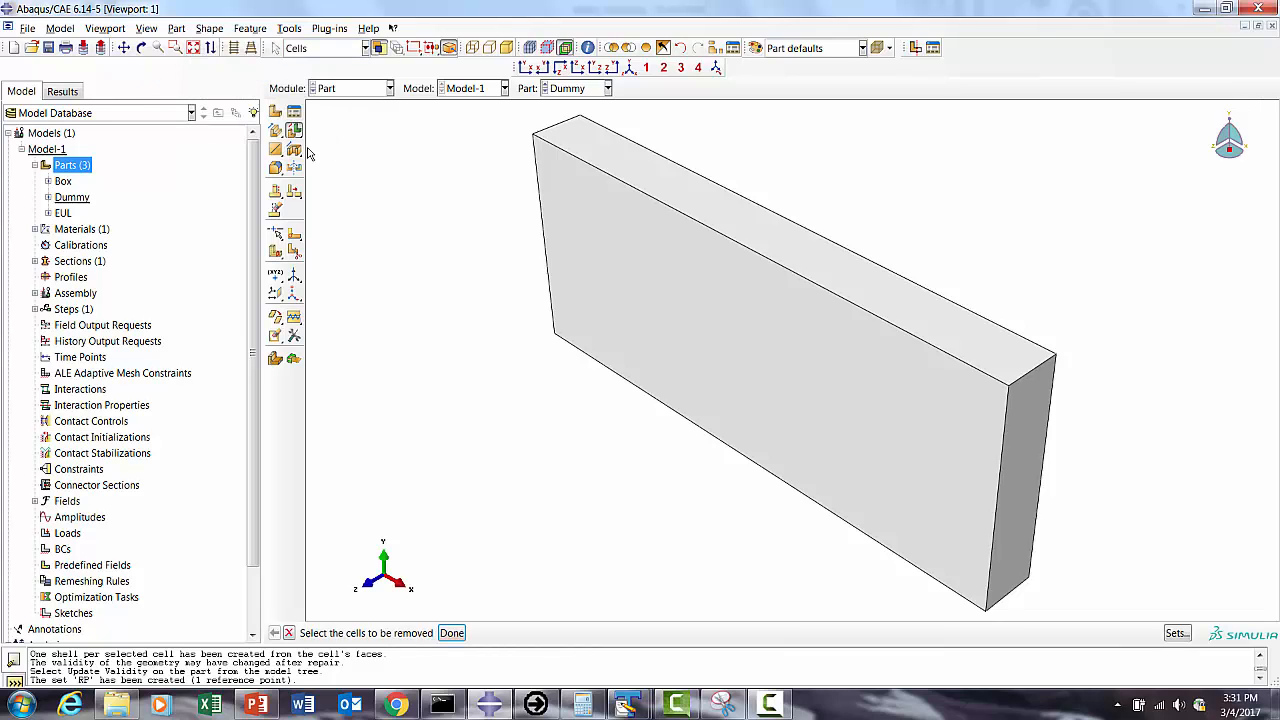
{"action": "left_click", "coordinate": [810, 308]}
{"action": "left_click", "coordinate": [455, 633]}
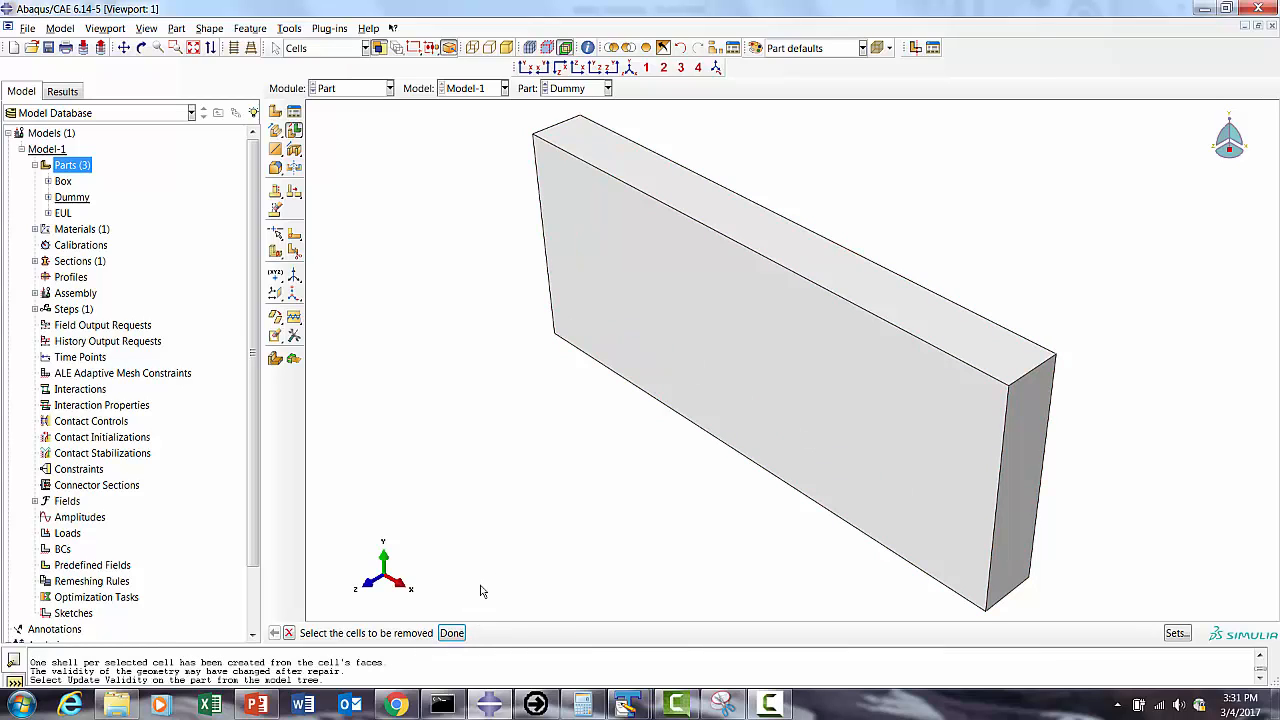
{"action": "left_click", "coordinate": [455, 633]}
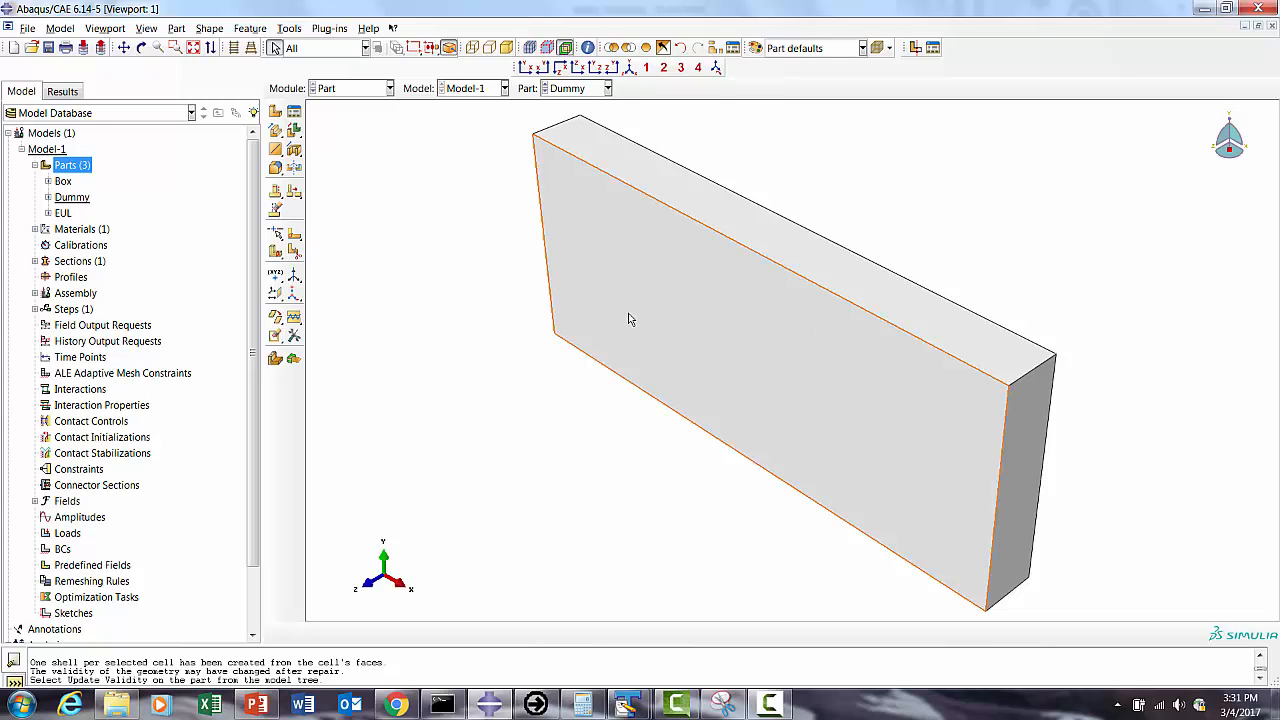
Step: Create dependent assembly instances of the Box, Dummy and EUL parts
{"action": "left_click", "coordinate": [34, 293]}
{"action": "right_click", "coordinate": [86, 312]}
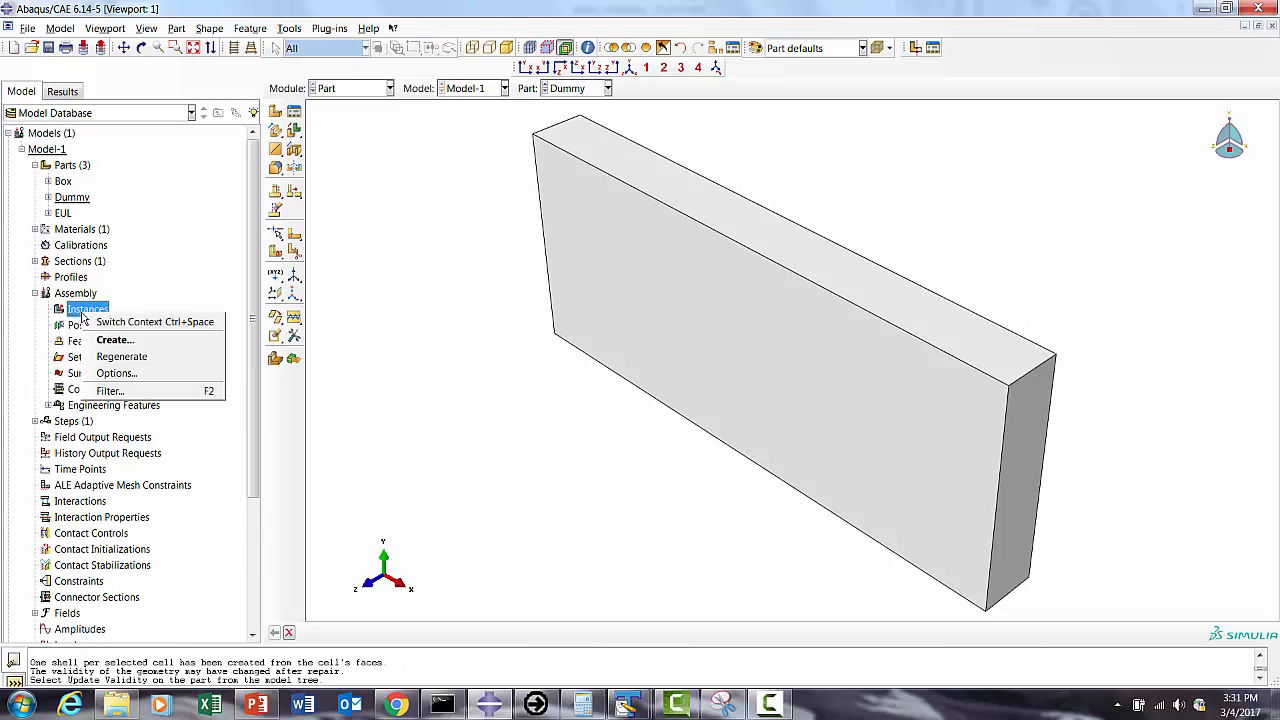
{"action": "left_click", "coordinate": [99, 342]}
{"action": "left_click_drag", "start_coordinate": [40, 285], "coordinate": [36, 325]}
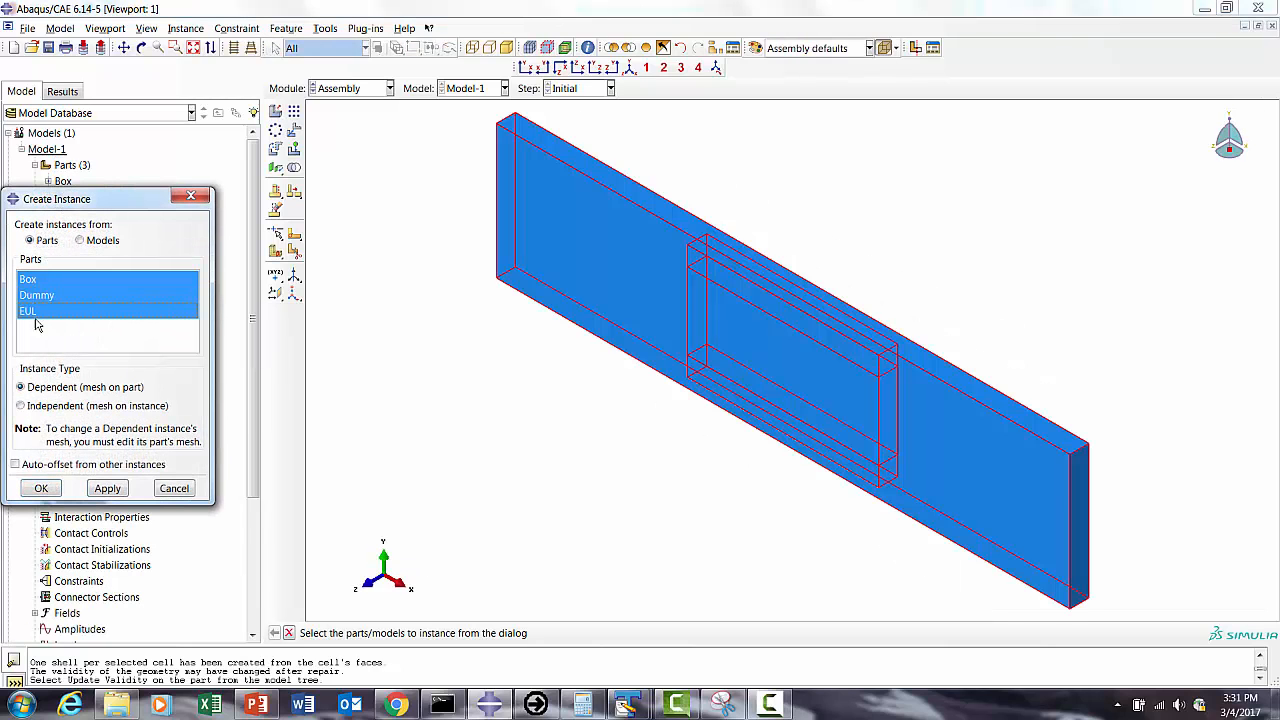
{"action": "left_click", "coordinate": [43, 488]}
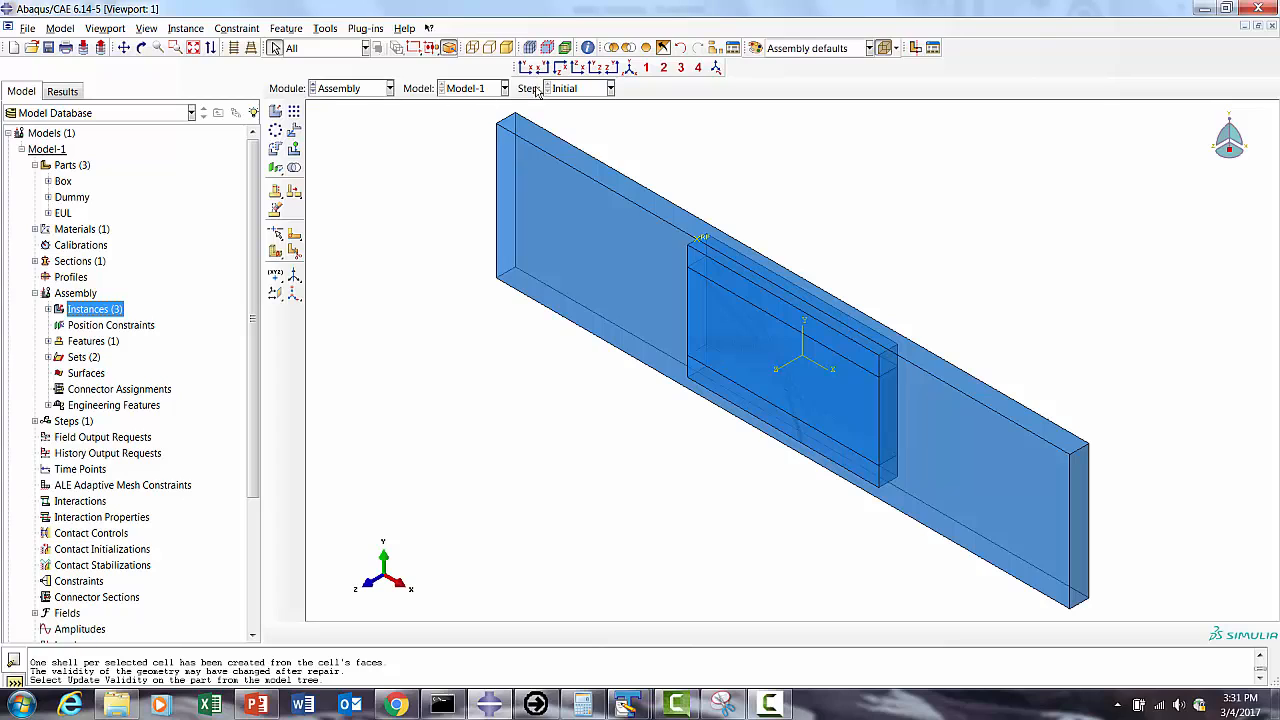
Step: Translate the Dummy instance so its lower front corner at negative X coincides with the Box's matching lower corner
{"action": "left_click", "coordinate": [525, 68]}
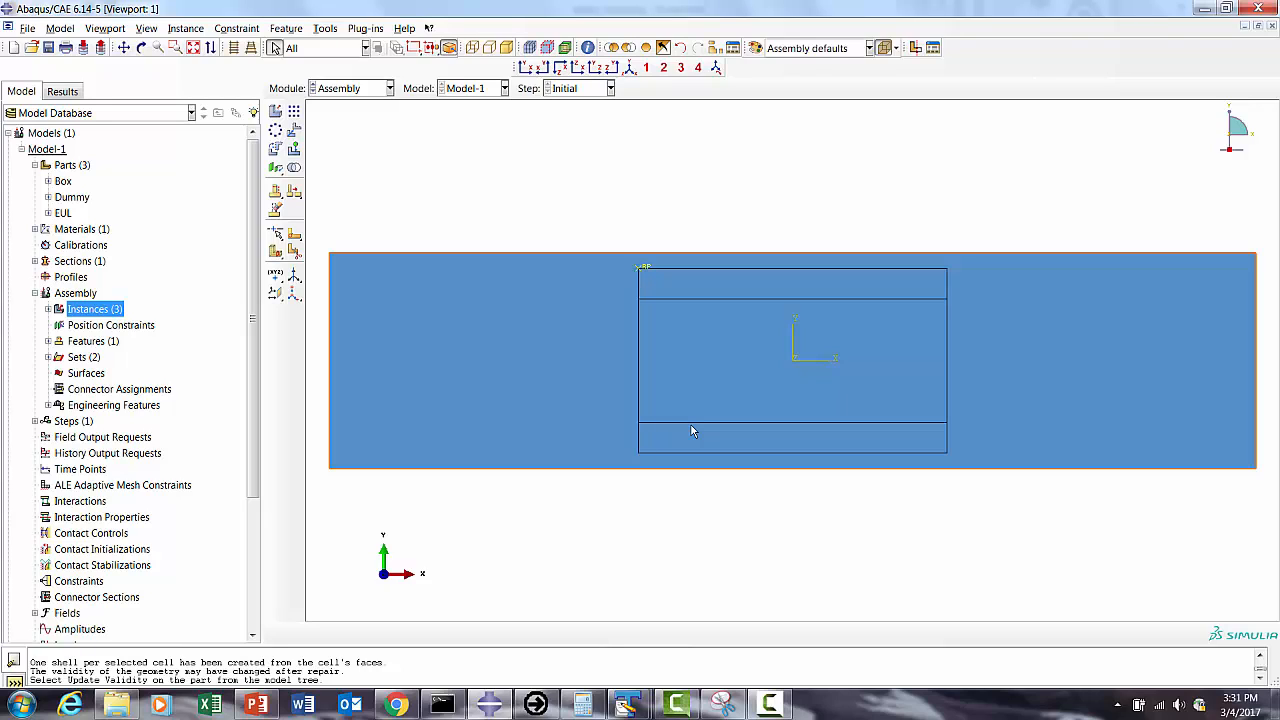
{"action": "left_click", "coordinate": [293, 130]}
{"action": "left_click", "coordinate": [1165, 634]}
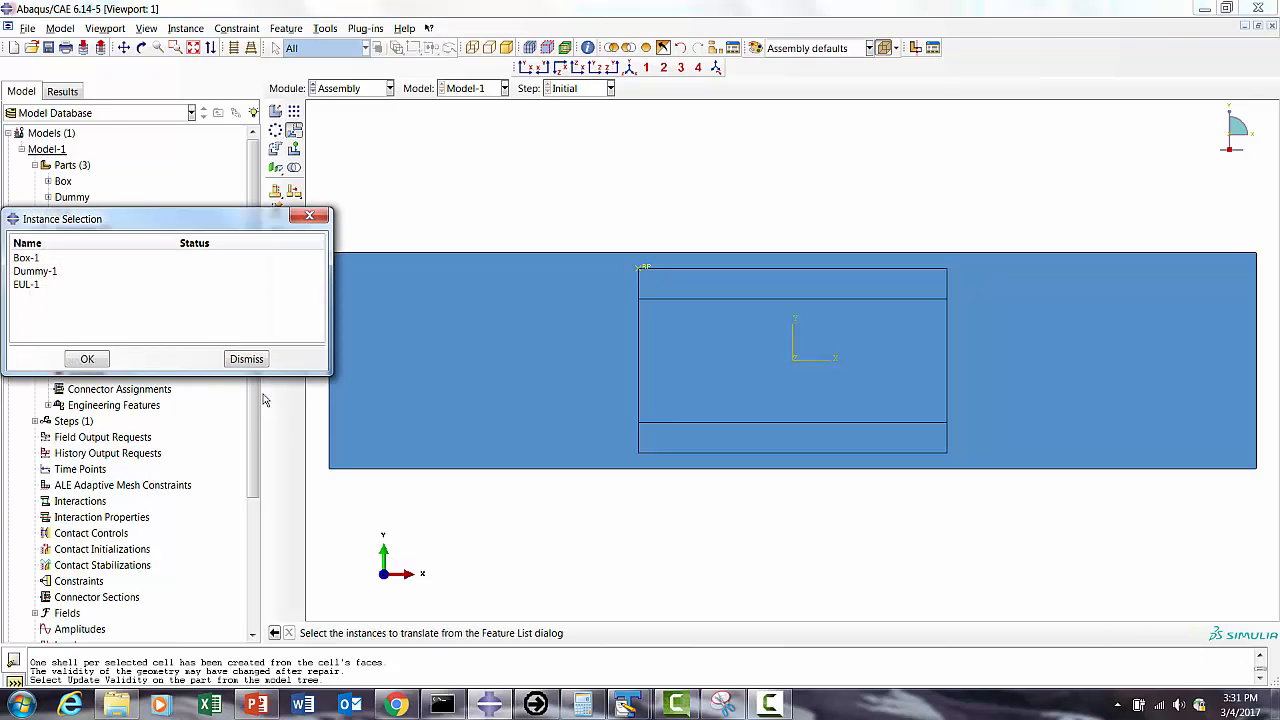
{"action": "left_click", "coordinate": [33, 272]}
{"action": "left_click", "coordinate": [87, 359]}
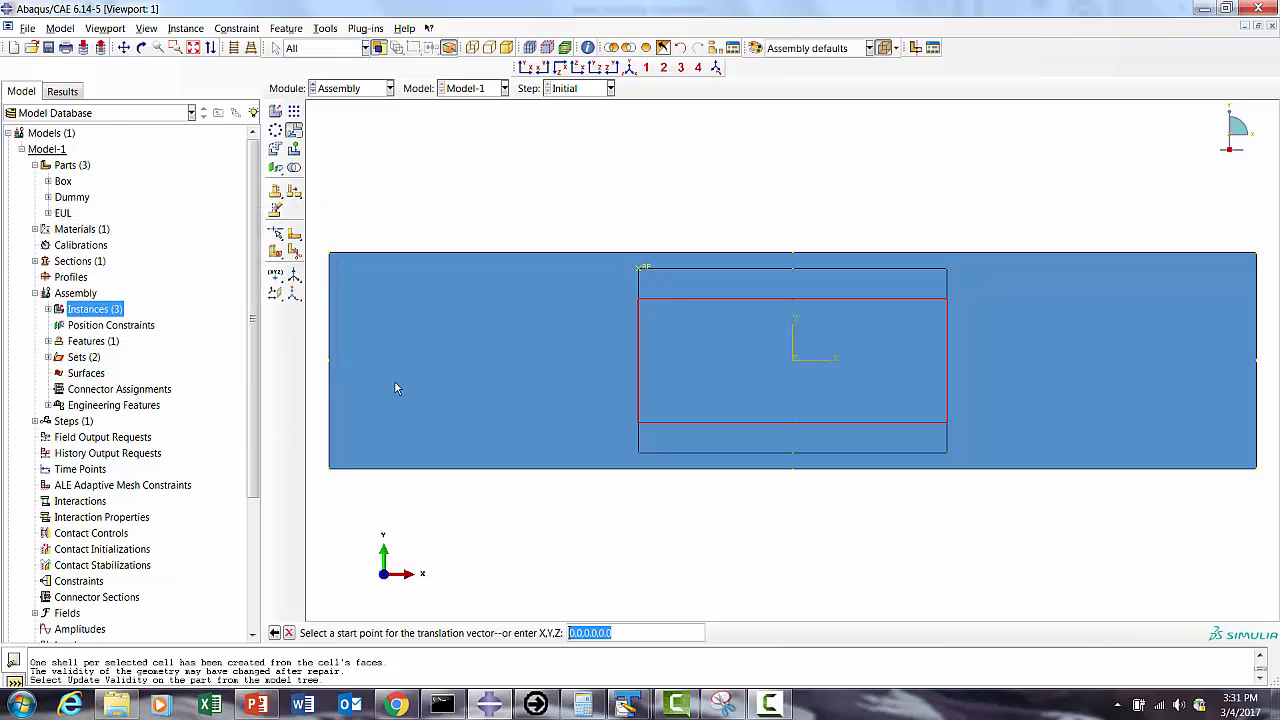
{"action": "left_click", "coordinate": [141, 47]}
{"action": "left_click_drag", "start_coordinate": [677, 309], "coordinate": [876, 426]}
{"action": "left_click", "coordinate": [280, 636]}
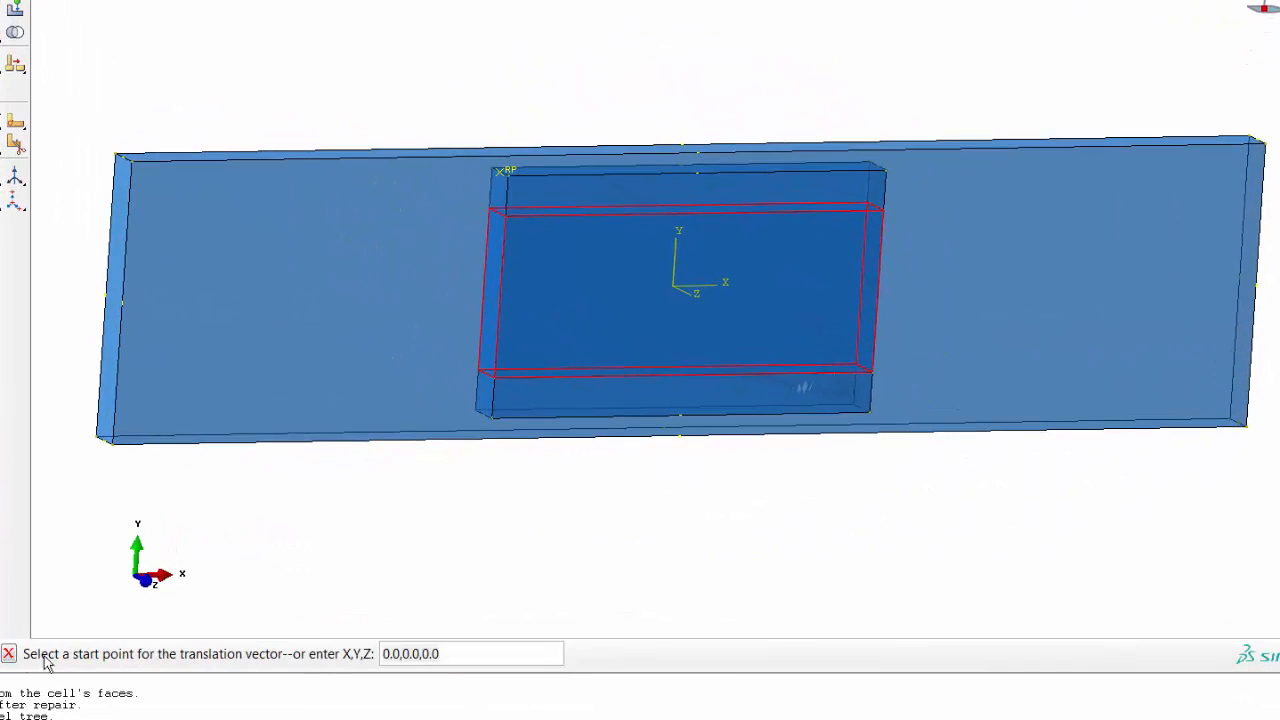
{"action": "left_click", "coordinate": [495, 382]}
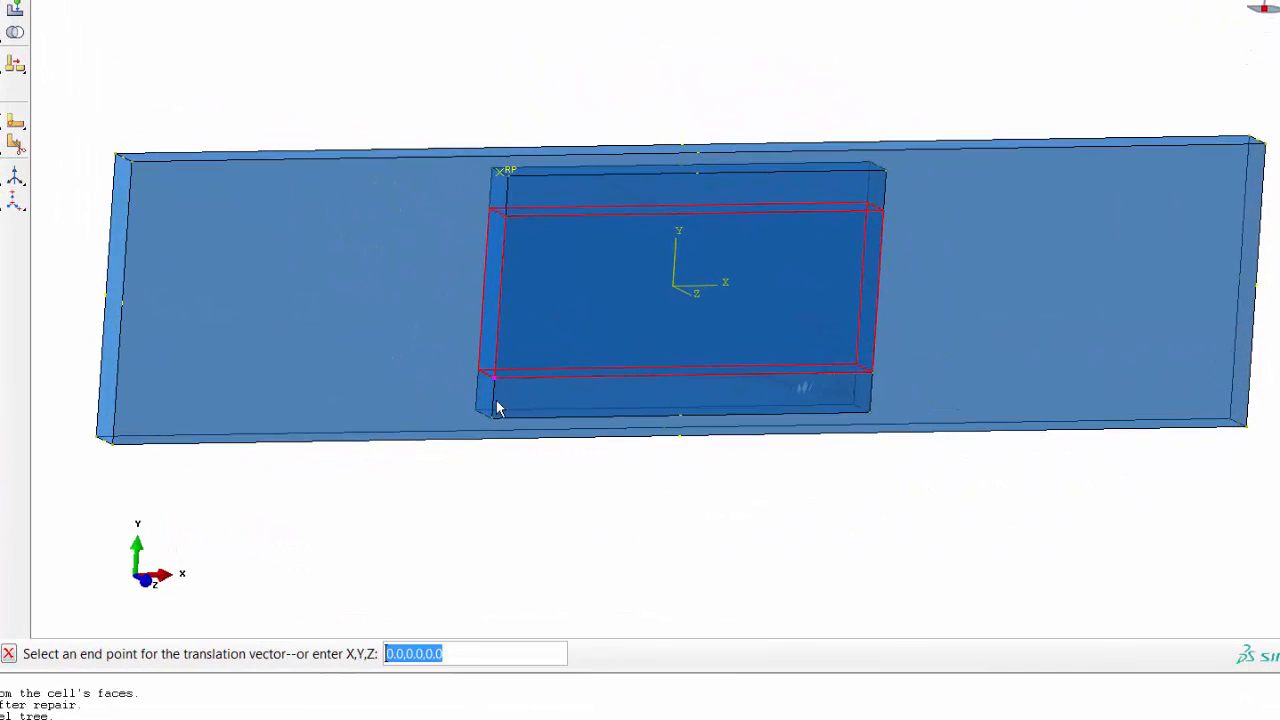
{"action": "left_click", "coordinate": [491, 417]}
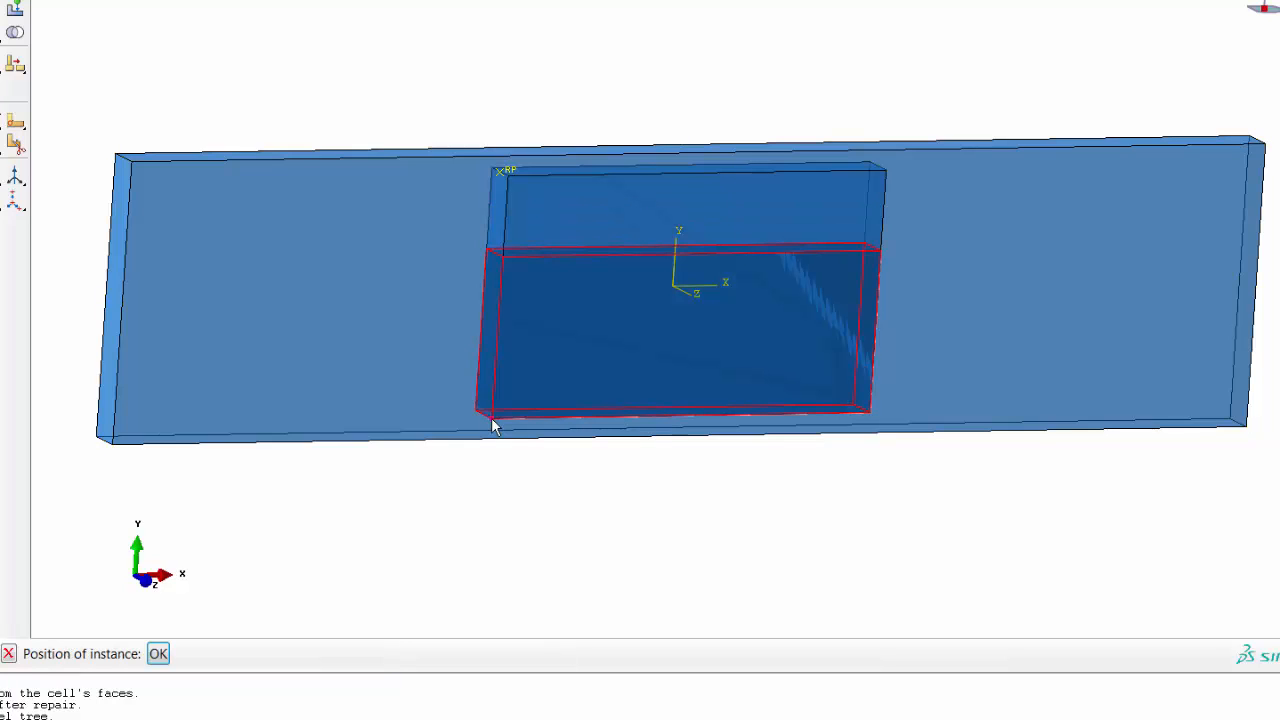
{"action": "left_click", "coordinate": [158, 655]}
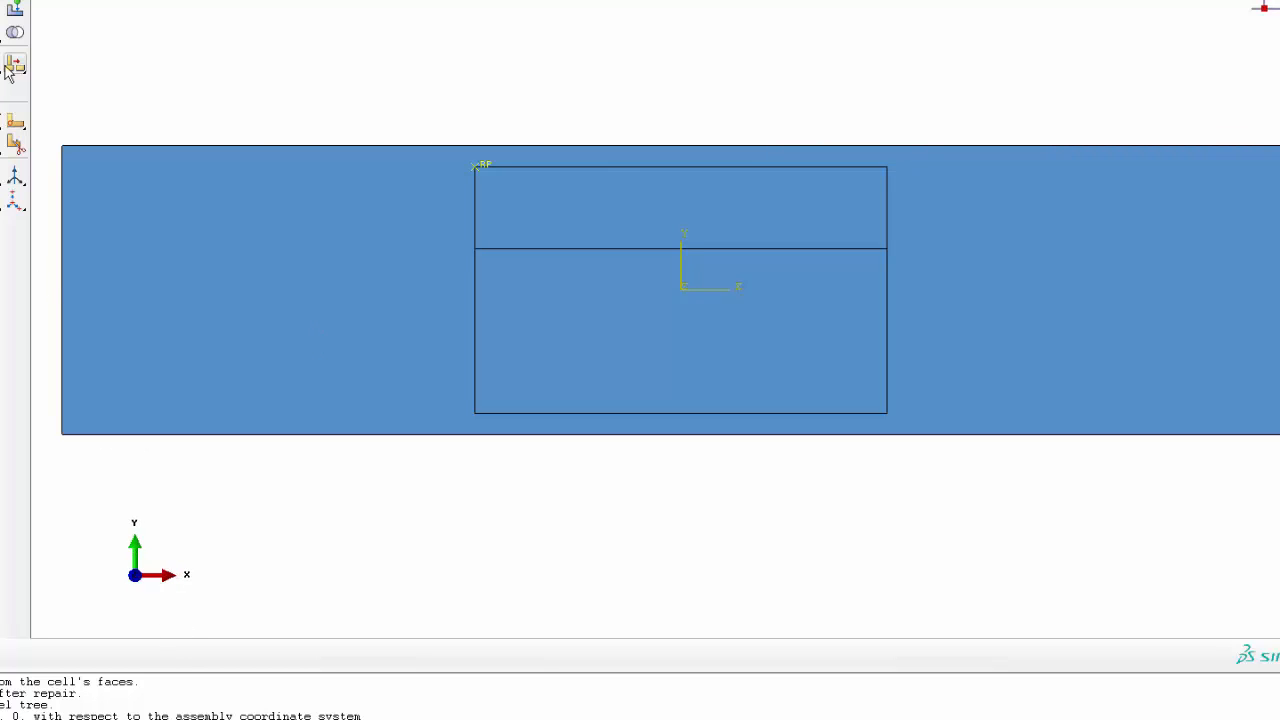
Step: Translate the EUL instance from its lower corner at negative X to the Box's lower corner at negative X
{"action": "left_click", "coordinate": [15, 7]}
{"action": "left_click", "coordinate": [1091, 436]}
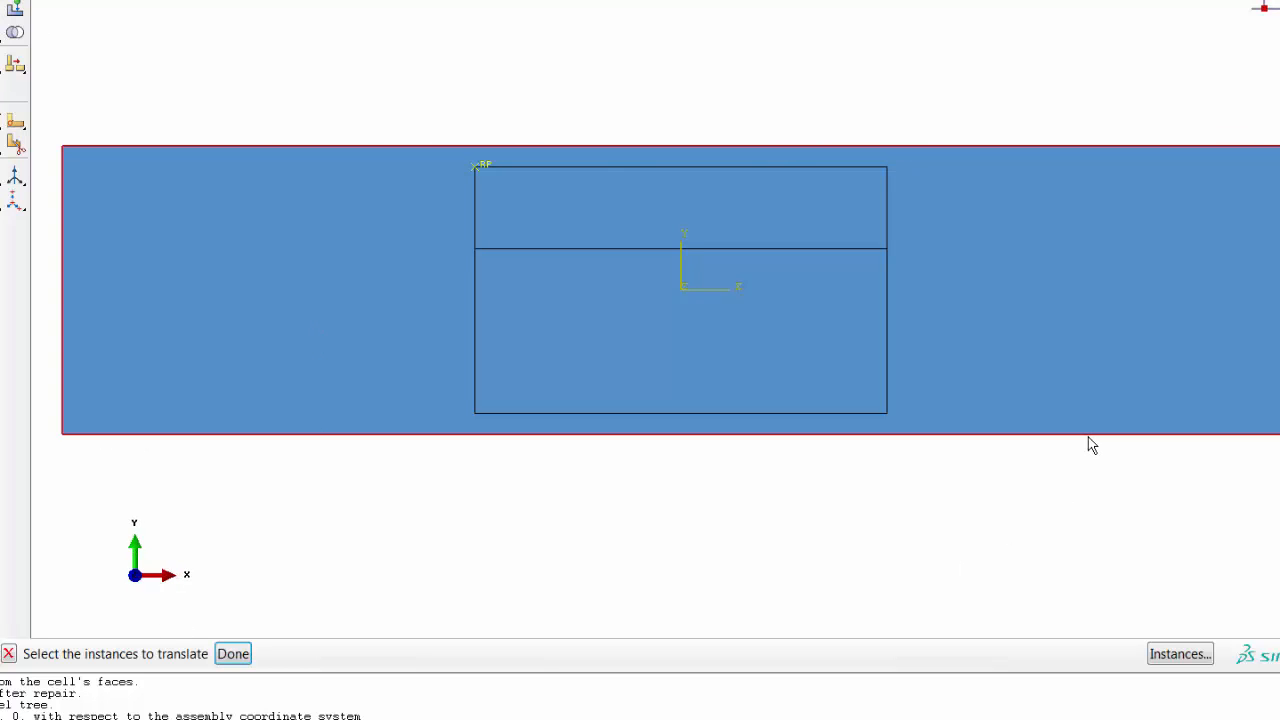
{"action": "left_click", "coordinate": [233, 654]}
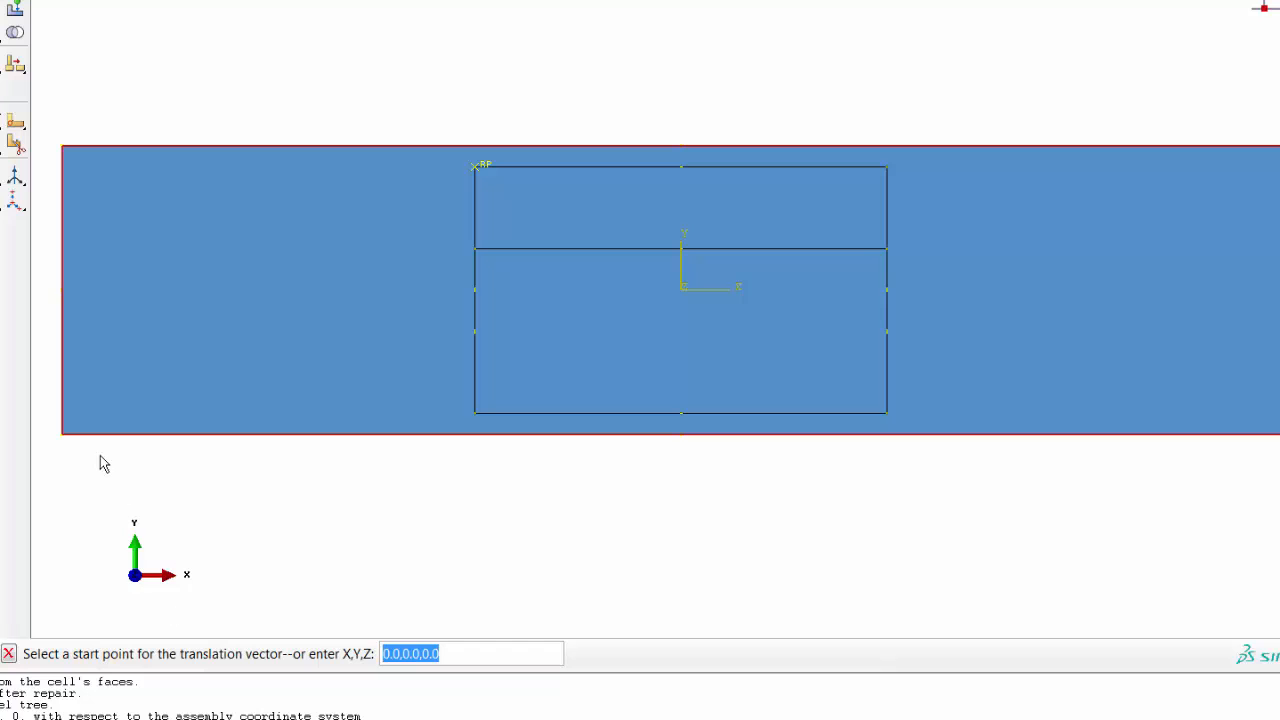
{"action": "left_click", "coordinate": [62, 435]}
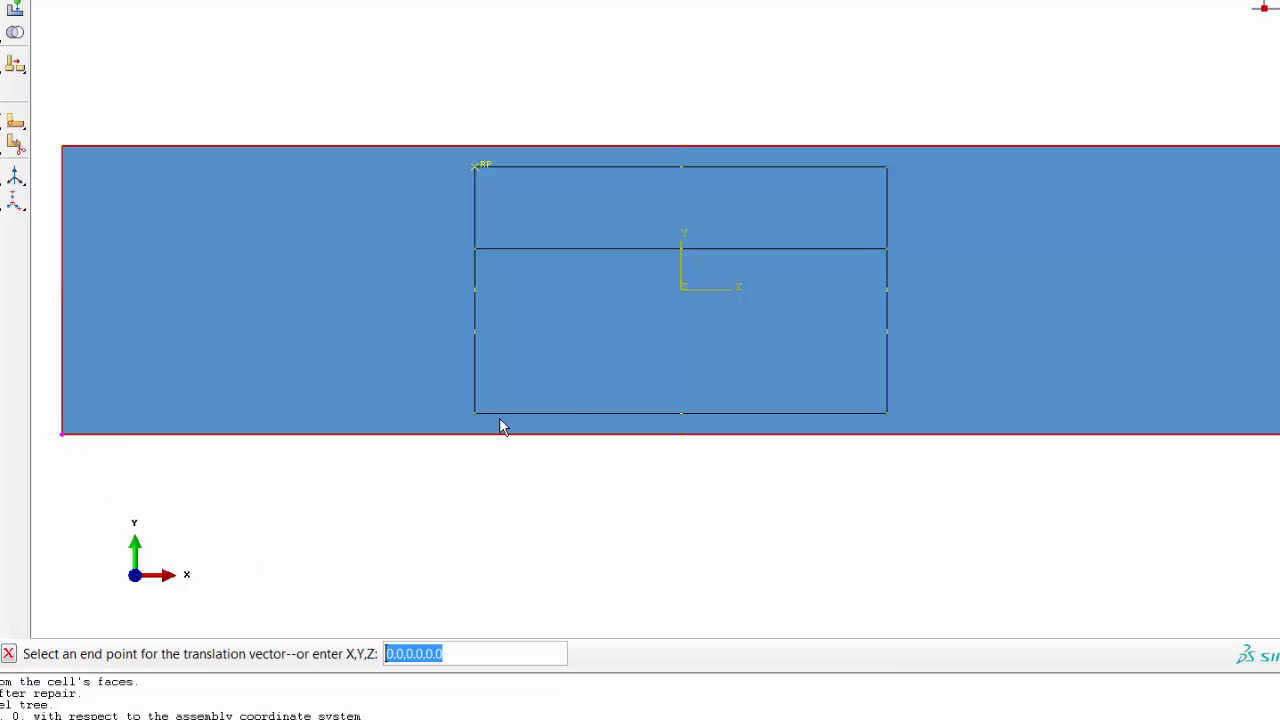
{"action": "left_click", "coordinate": [475, 413]}
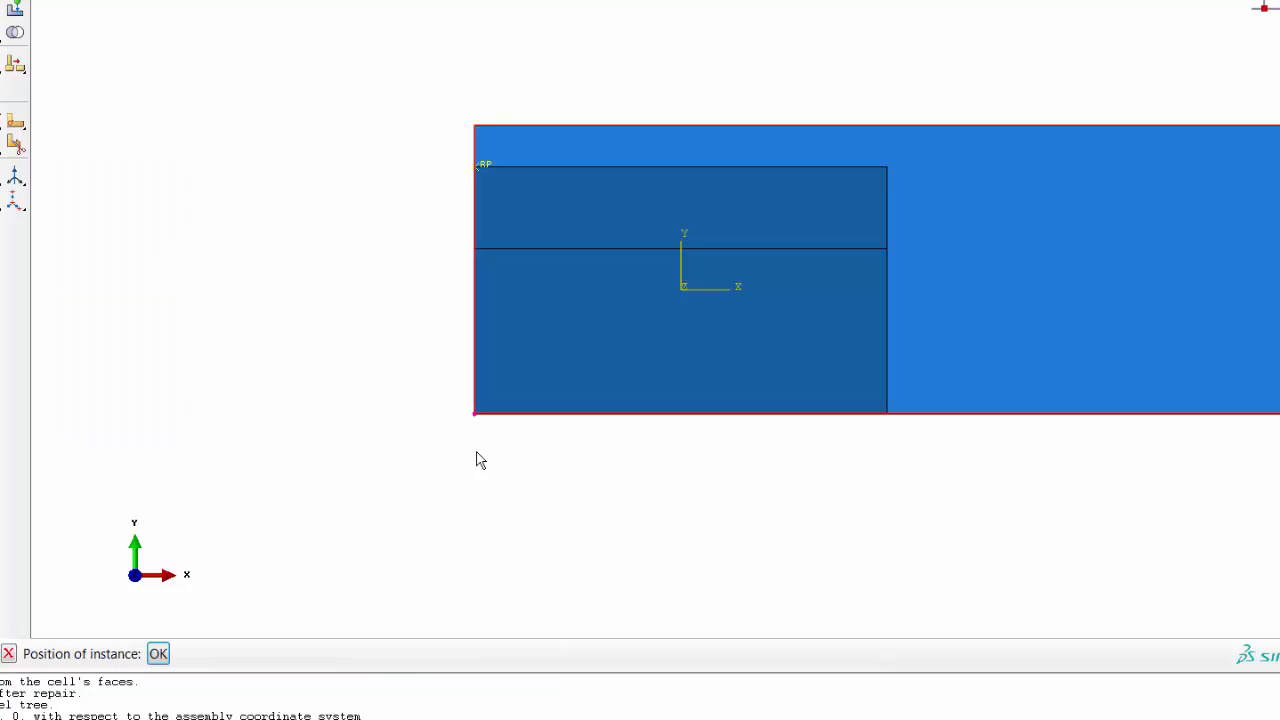
{"action": "left_click", "coordinate": [158, 654]}
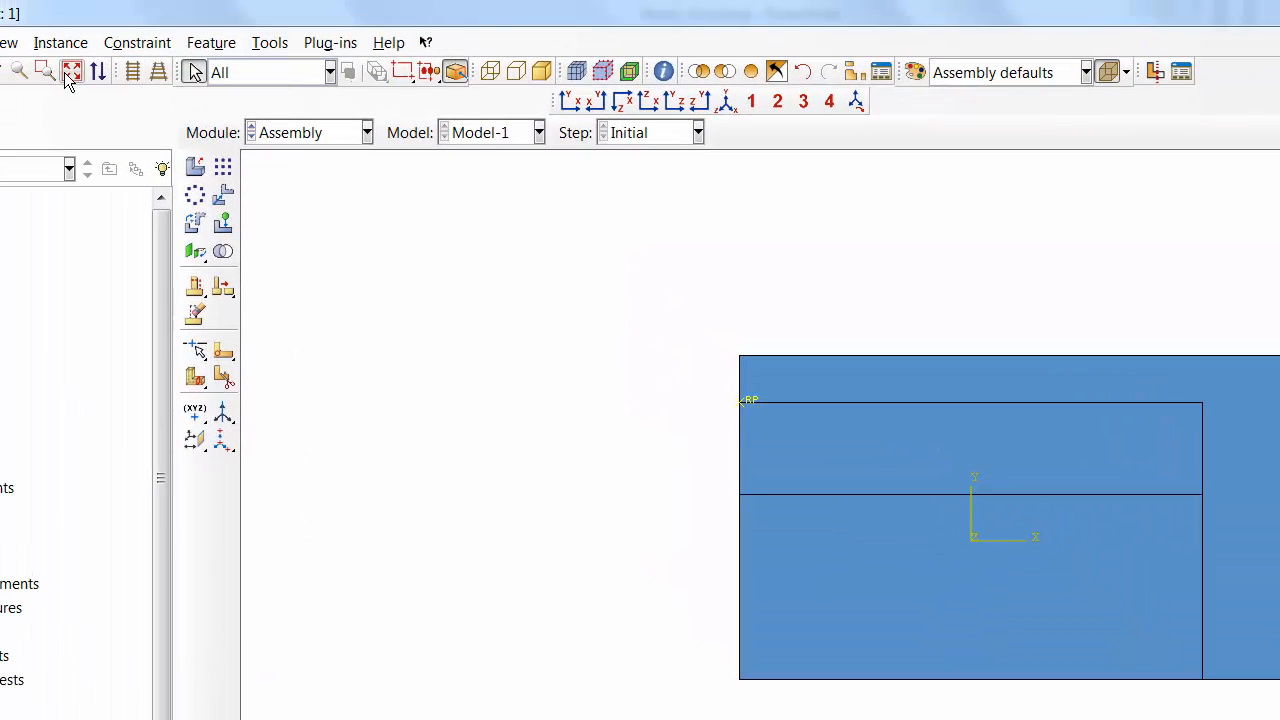
Step: Translate the EUL instance by 0, -5, 0 so it extends below the Box
{"action": "left_click", "coordinate": [68, 74]}
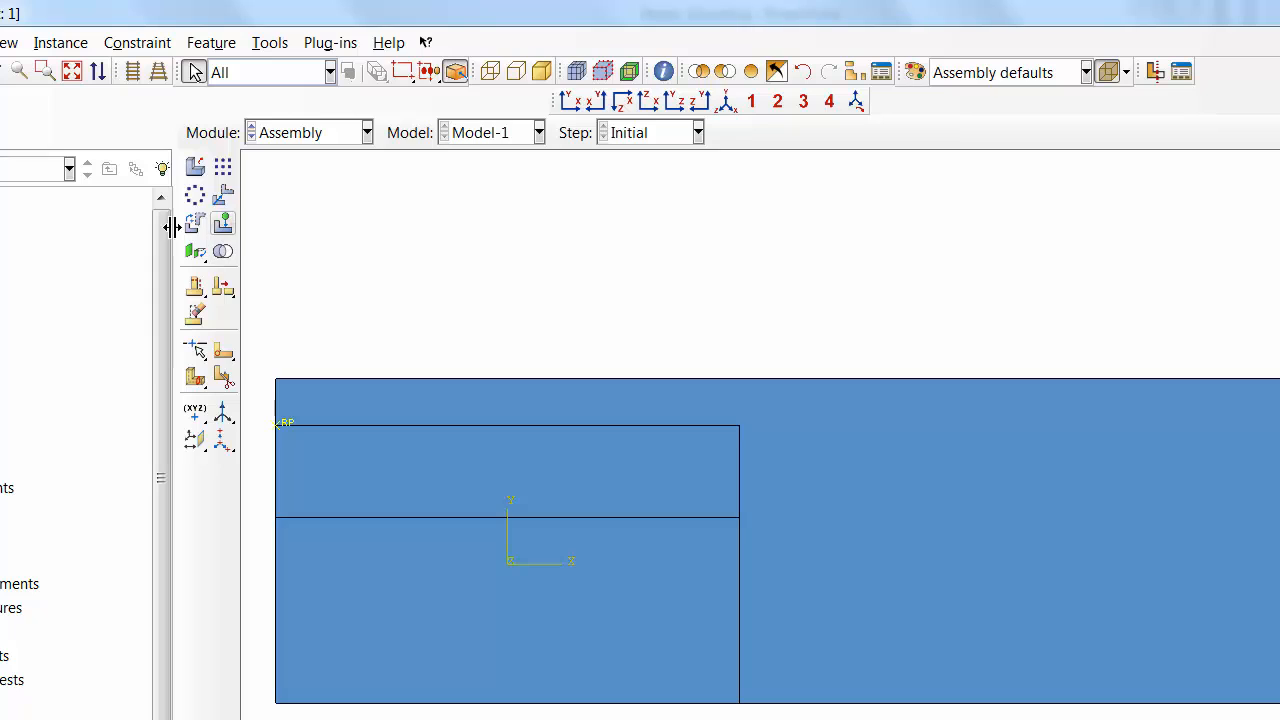
{"action": "left_click", "coordinate": [222, 195]}
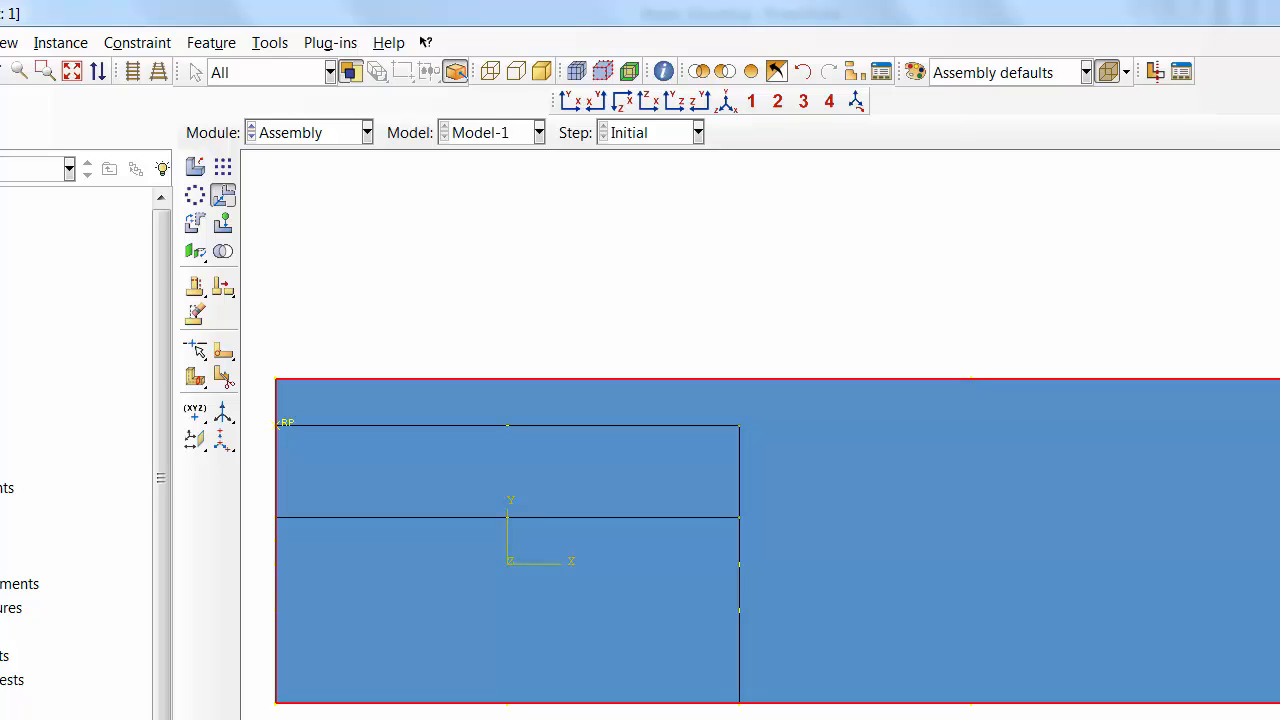
{"action": "key", "text": "Return"}
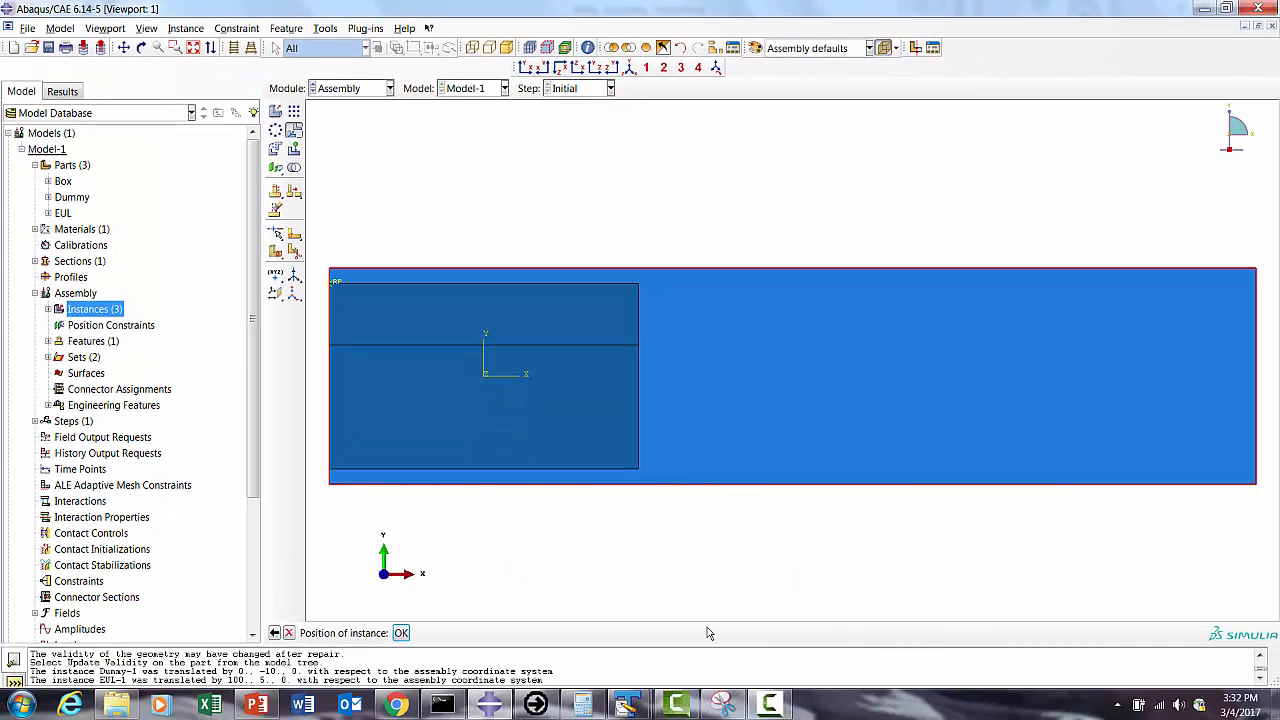
{"action": "left_click", "coordinate": [401, 633]}
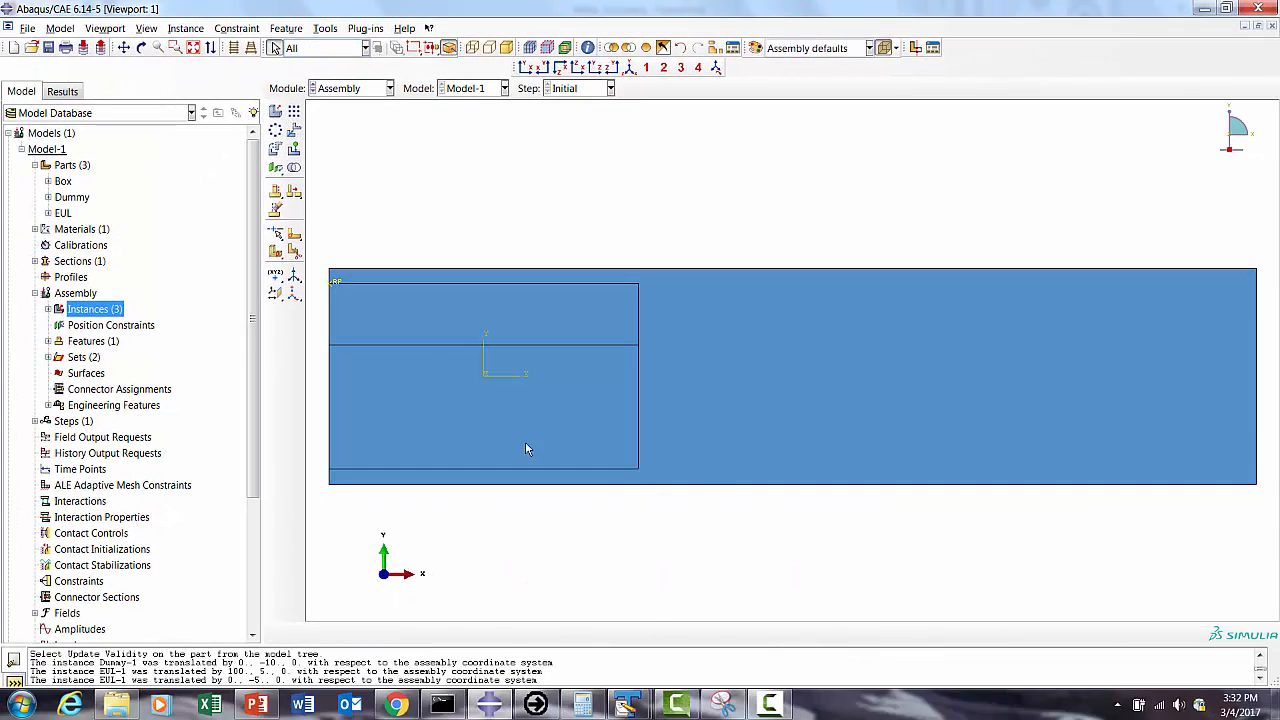
Step: Translate the EUL instance by -5, 0, 0 so it extends past the Box at negative X
{"action": "left_click", "coordinate": [293, 130]}
{"action": "left_click", "coordinate": [919, 404]}
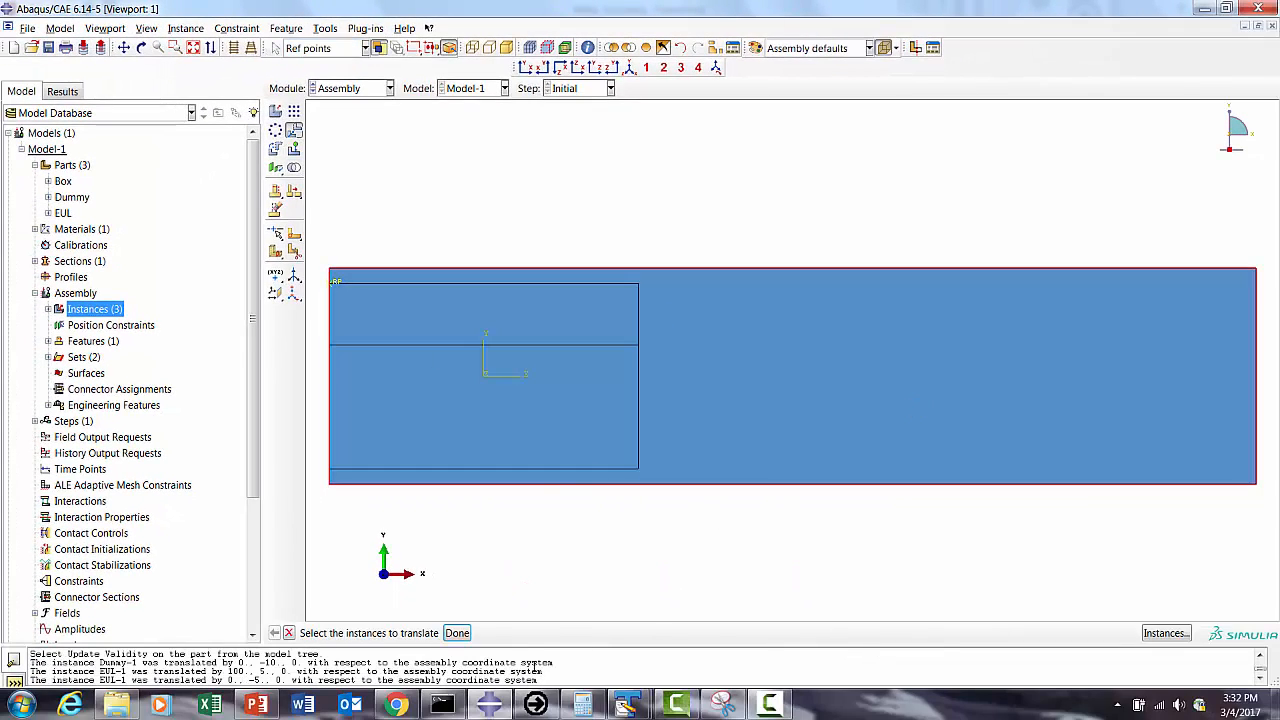
{"action": "left_click", "coordinate": [456, 633]}
{"action": "key", "text": "Return"}
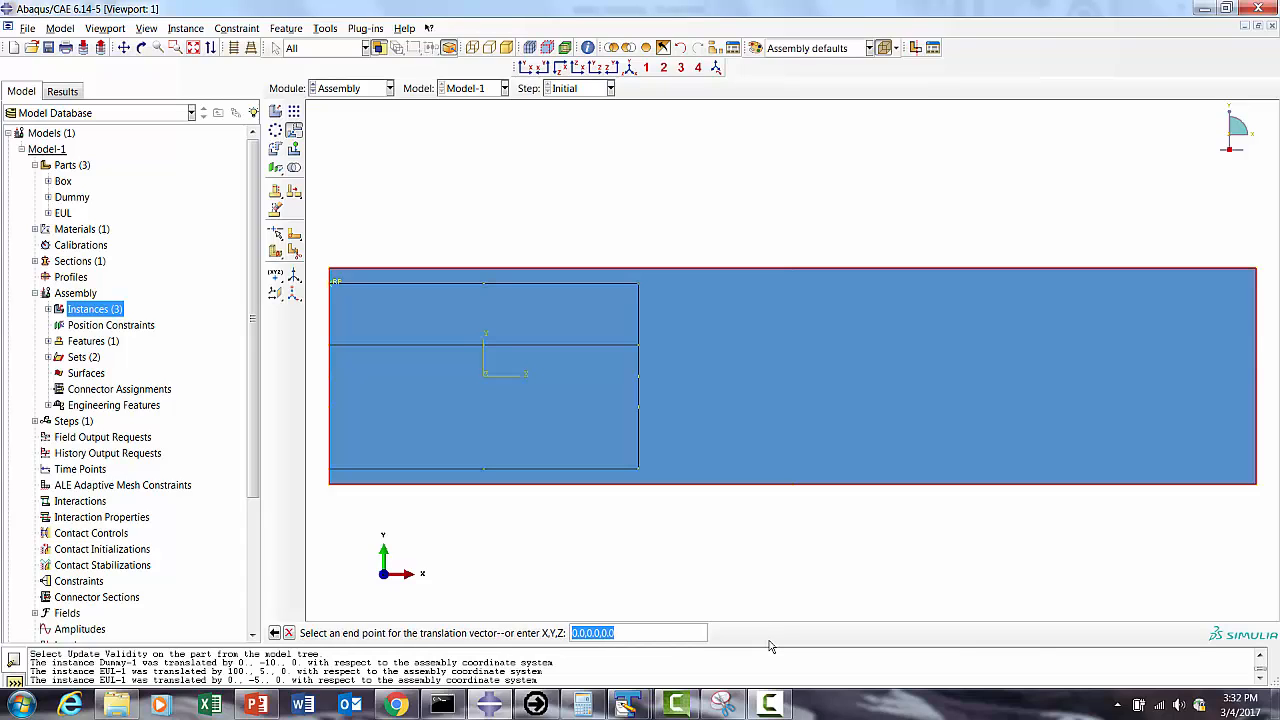
{"action": "type", "text": "-5,0,0"}
{"action": "key", "text": "Return"}
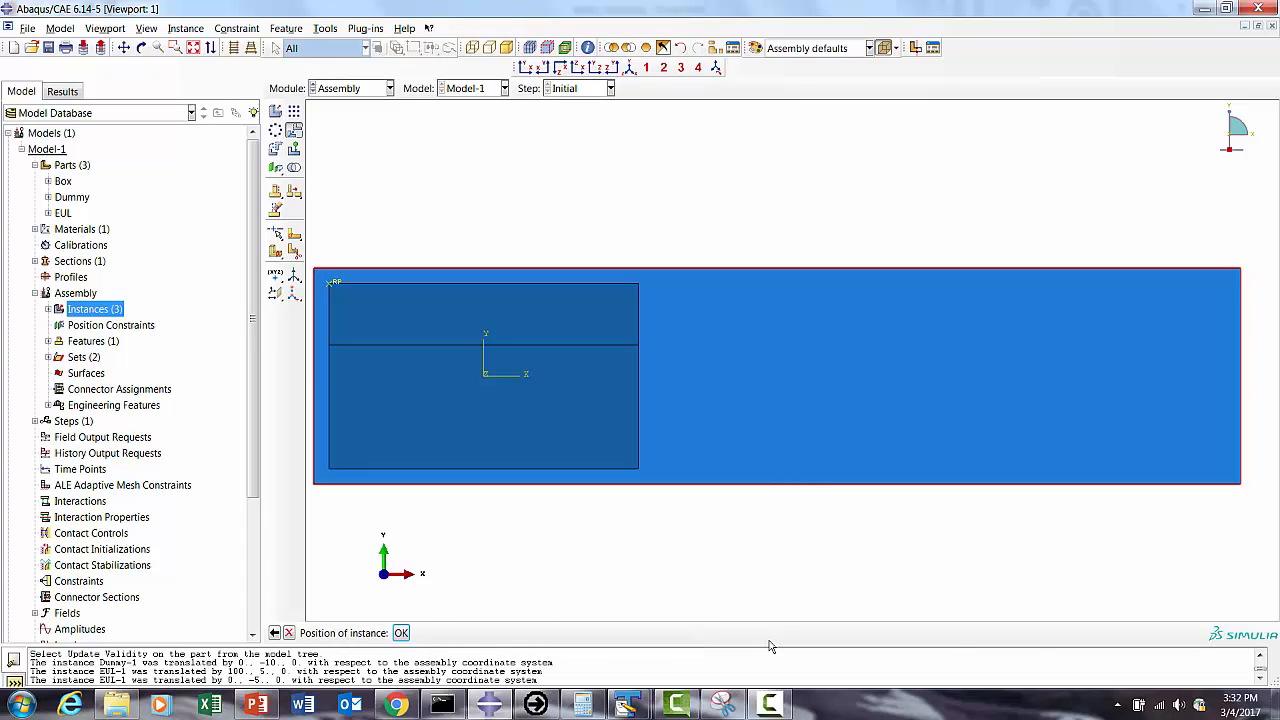
{"action": "left_click", "coordinate": [404, 634]}
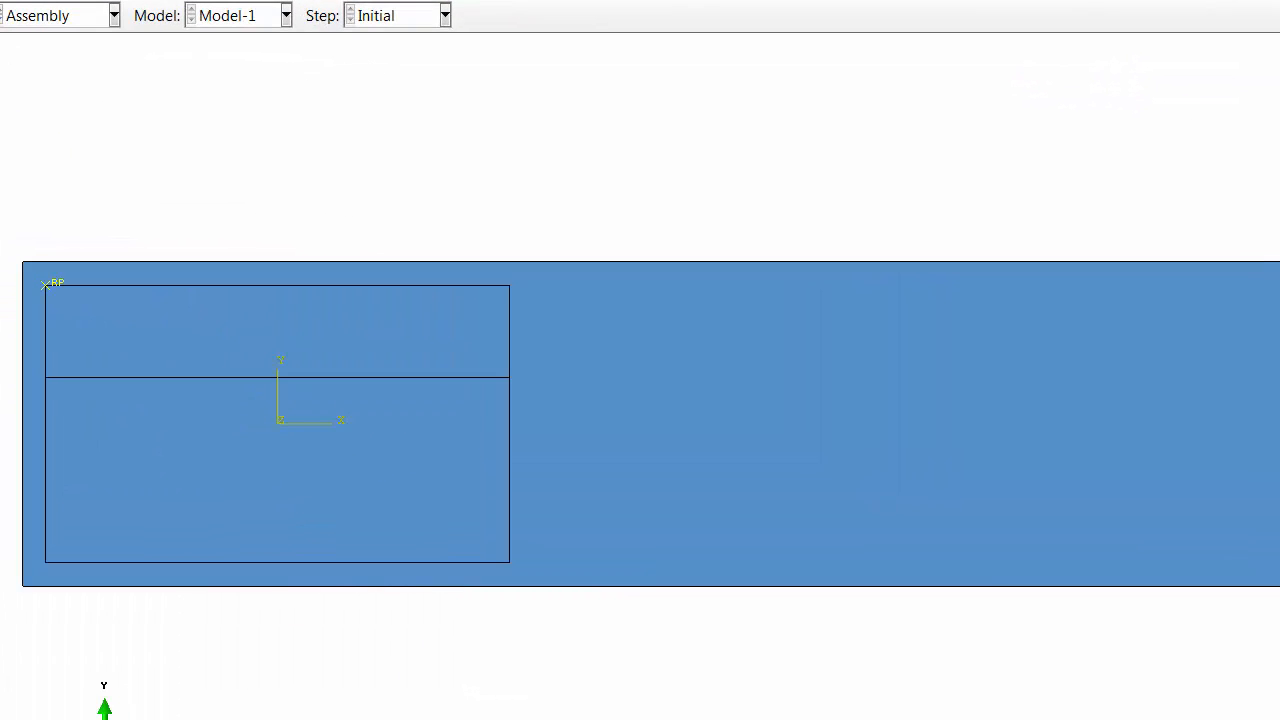
Step: Switch to part-level meshing of Dummy and assign the Medial axis algorithm to all its faces
{"action": "left_click_drag", "start_coordinate": [386, 271], "coordinate": [951, 251]}
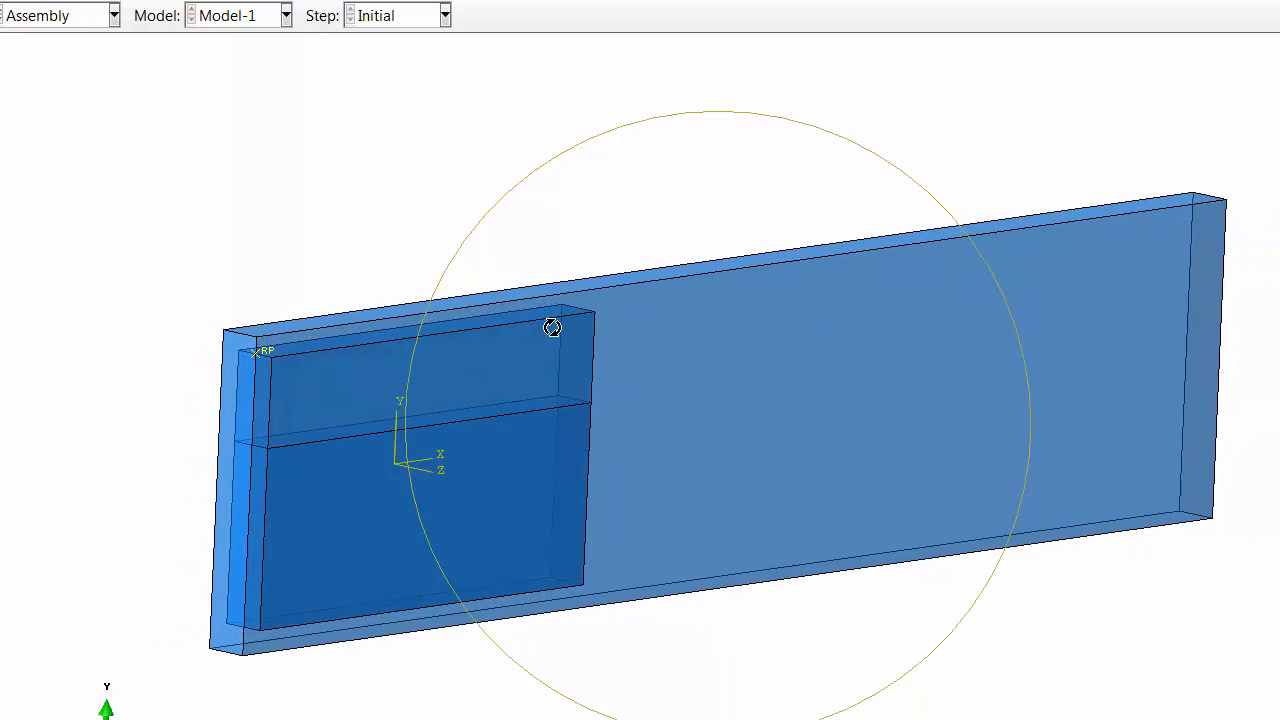
{"action": "left_click", "coordinate": [59, 26]}
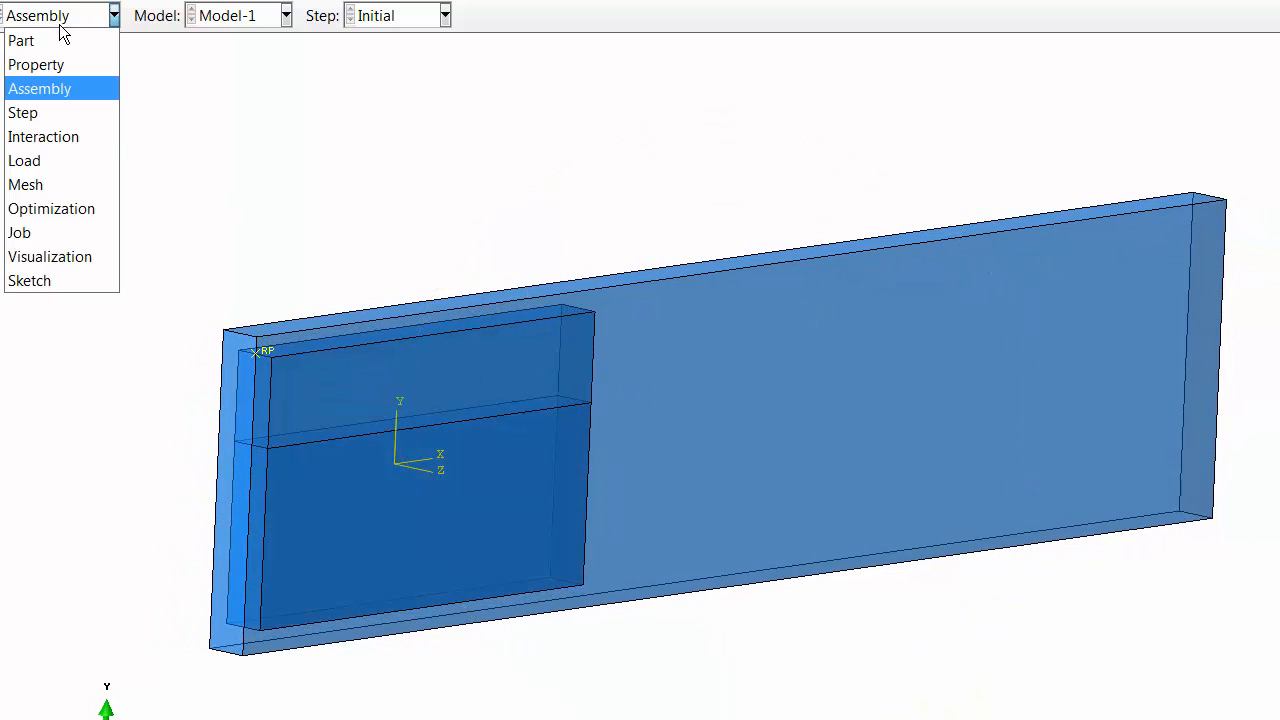
{"action": "left_click", "coordinate": [30, 185]}
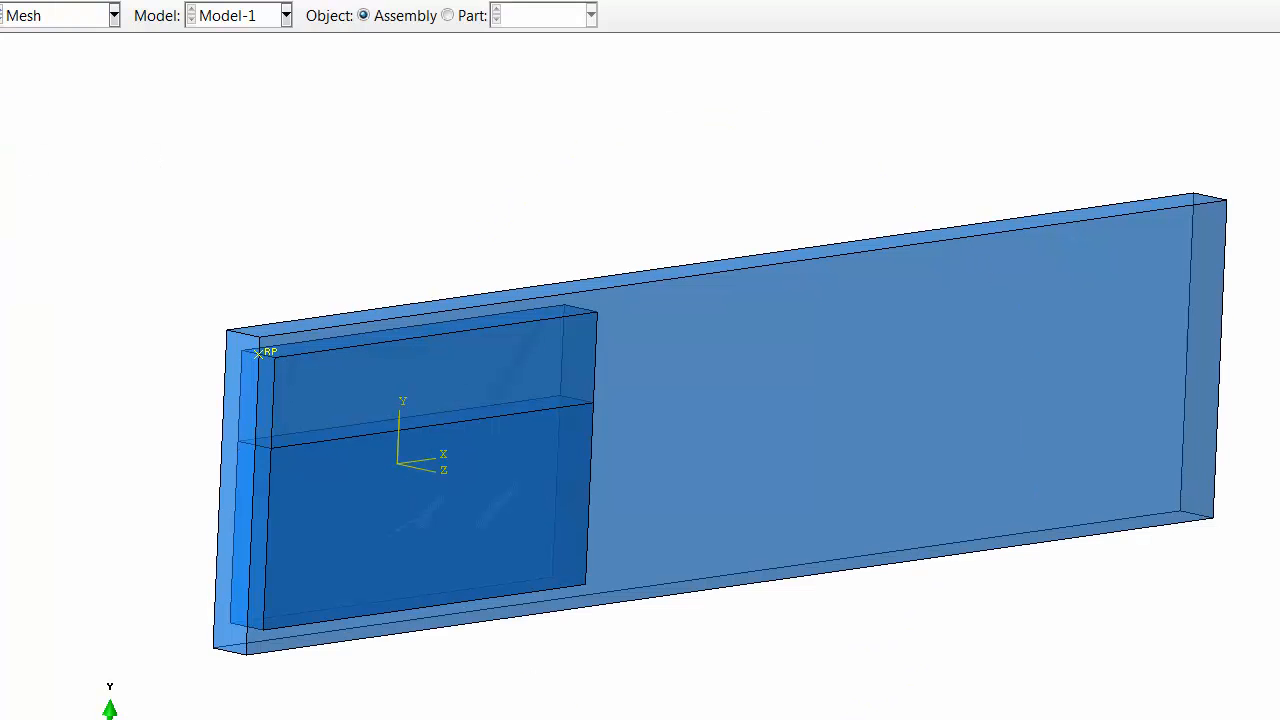
{"action": "left_click", "coordinate": [447, 15]}
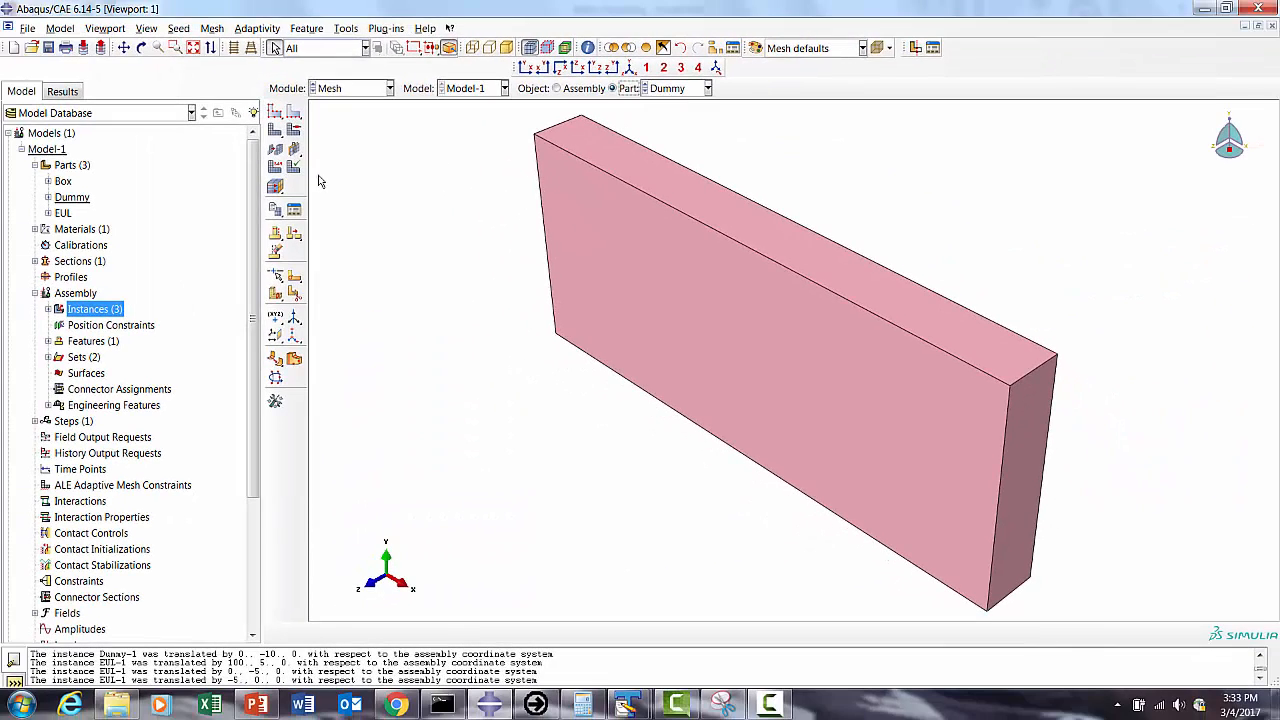
{"action": "left_click", "coordinate": [293, 130]}
{"action": "left_click_drag", "start_coordinate": [508, 118], "coordinate": [1150, 605]}
{"action": "left_click", "coordinate": [634, 632]}
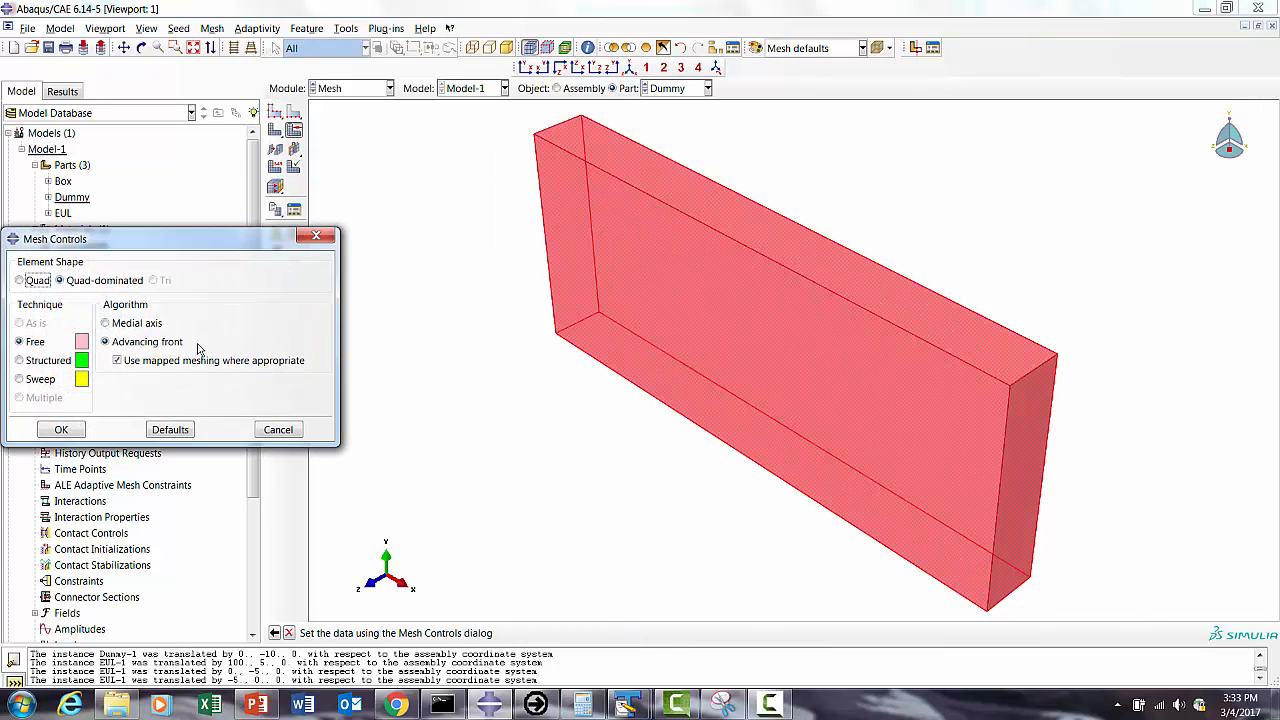
{"action": "left_click", "coordinate": [106, 323]}
{"action": "left_click", "coordinate": [61, 429]}
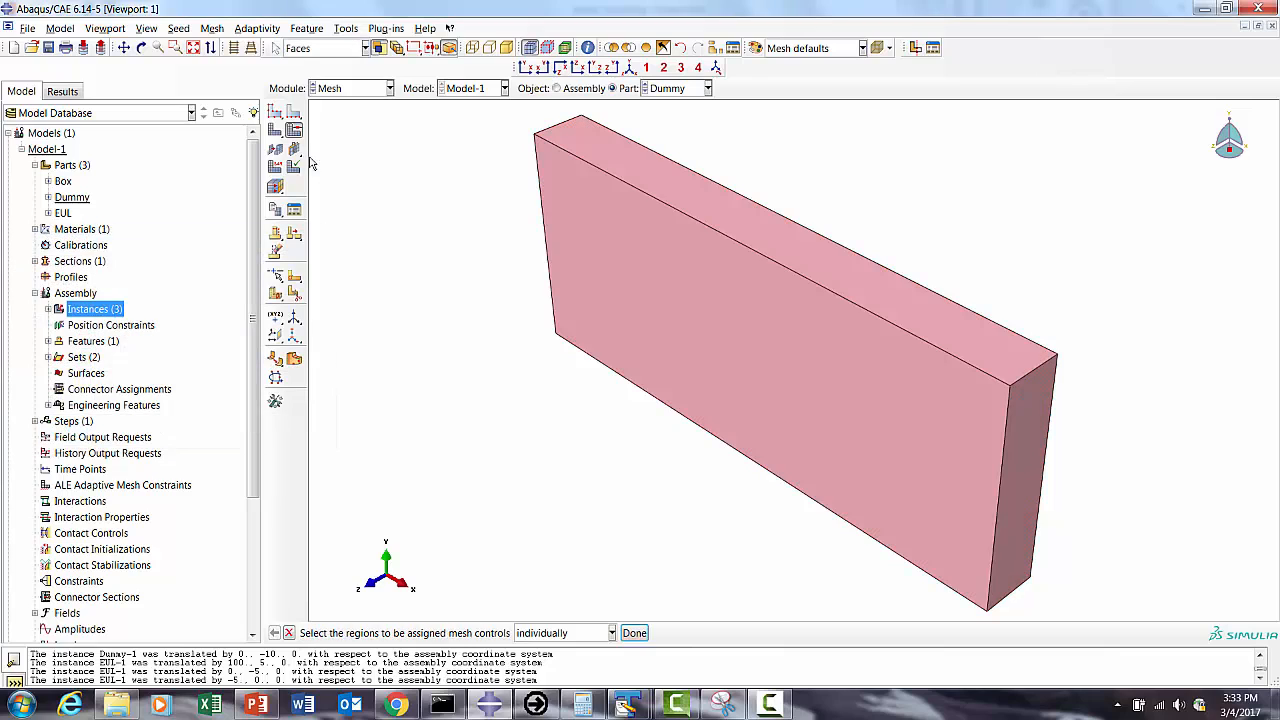
Step: Seed the Dummy part with an approximate global size of 5 and mesh it
{"action": "left_click", "coordinate": [281, 113]}
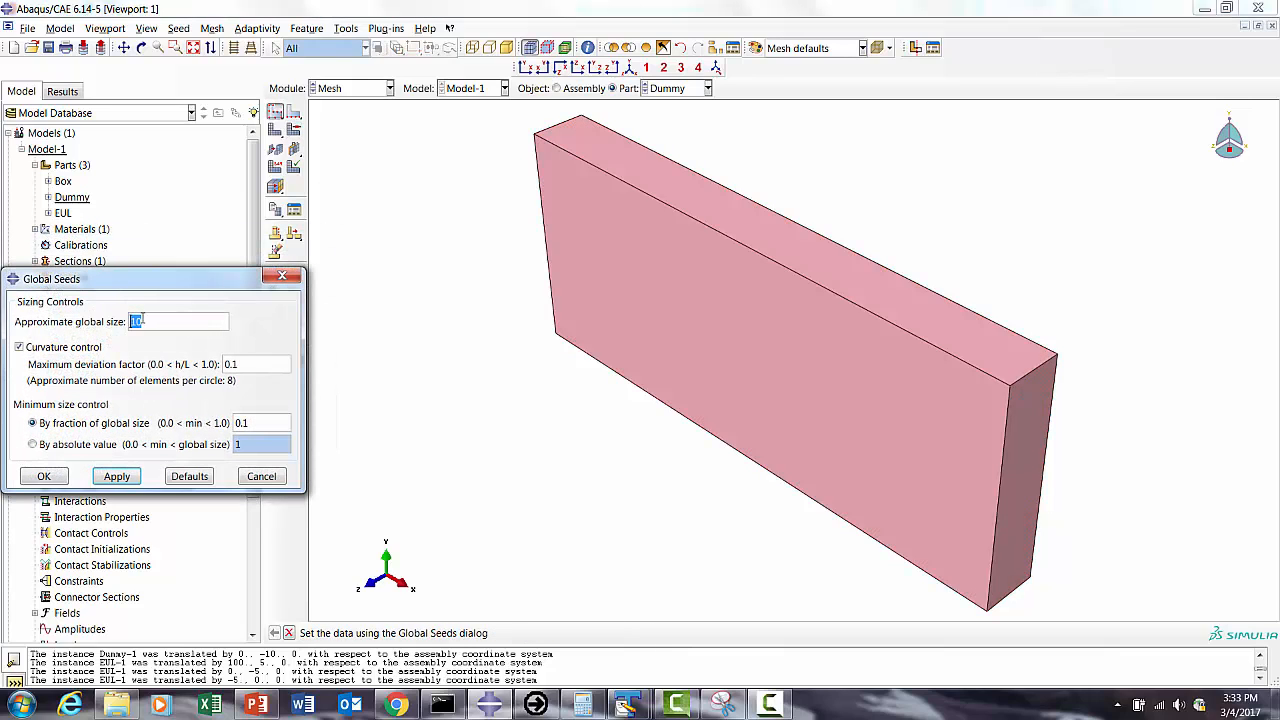
{"action": "type", "text": "5"}
{"action": "left_click", "coordinate": [46, 476]}
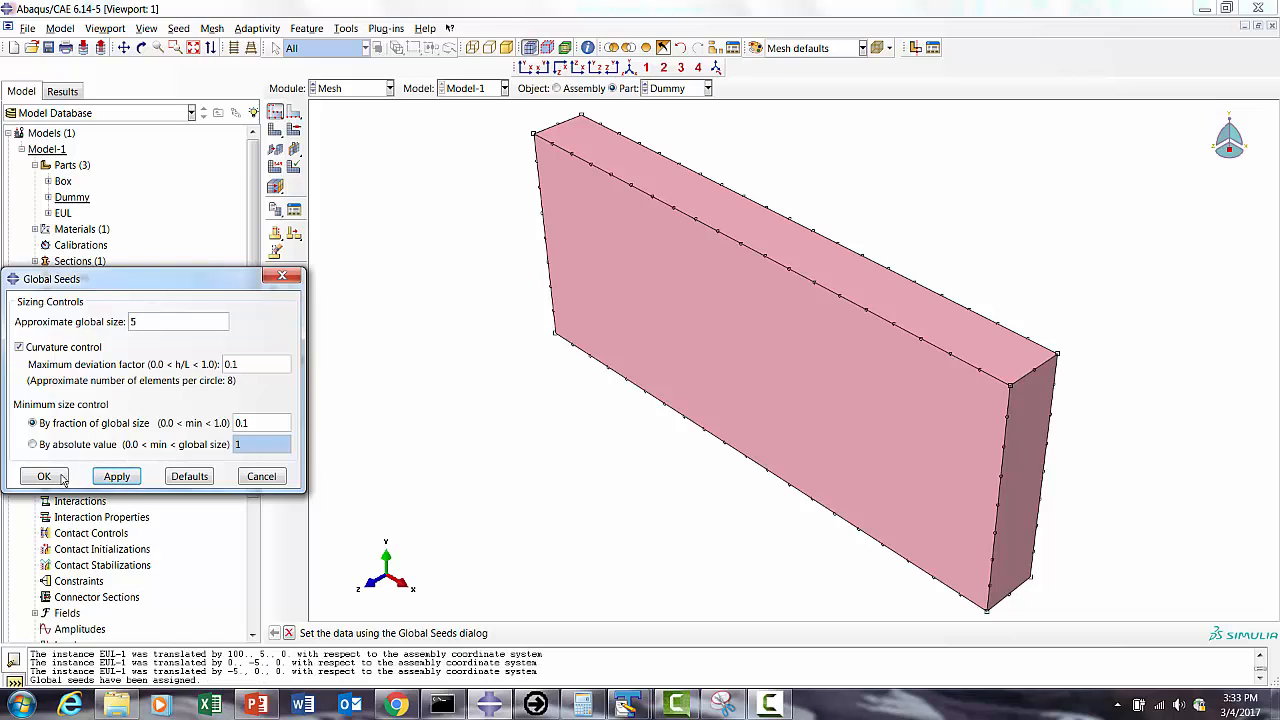
{"action": "left_click", "coordinate": [275, 148]}
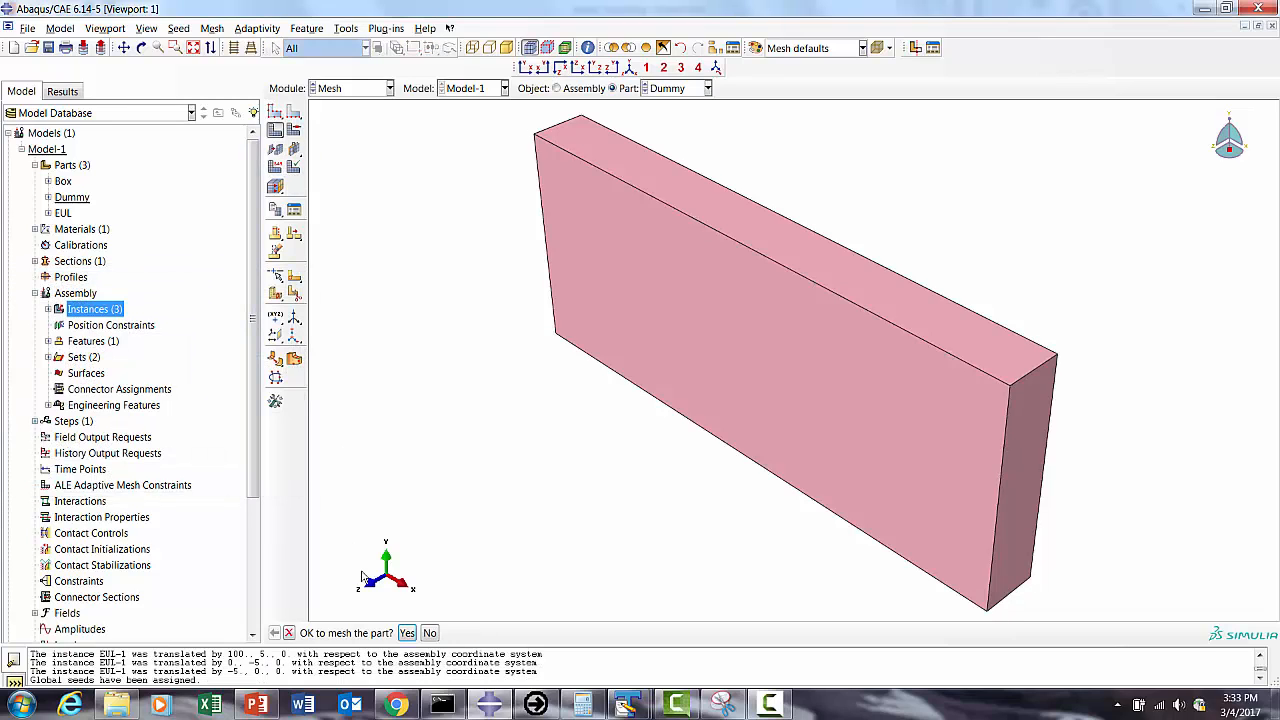
{"action": "left_click", "coordinate": [410, 633]}
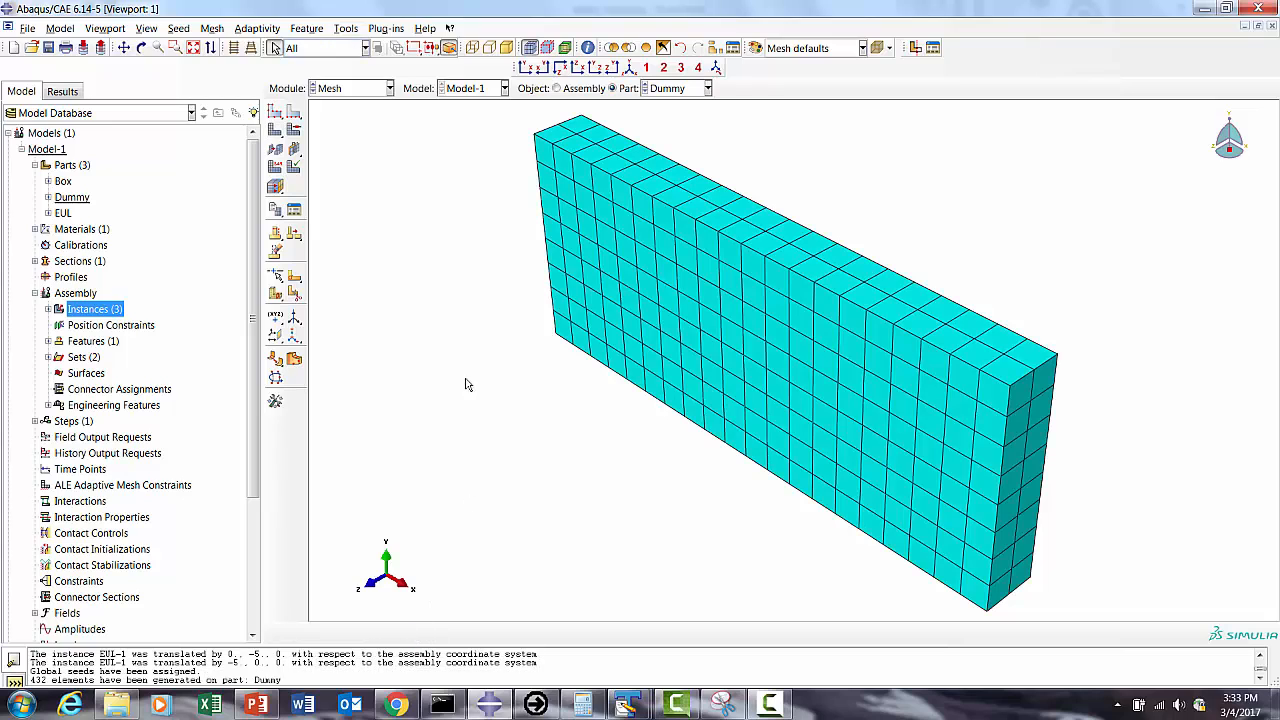
Step: Switch to meshing the Box part and assign the Medial axis algorithm to all its faces
{"action": "left_click", "coordinate": [668, 89]}
{"action": "left_click", "coordinate": [664, 104]}
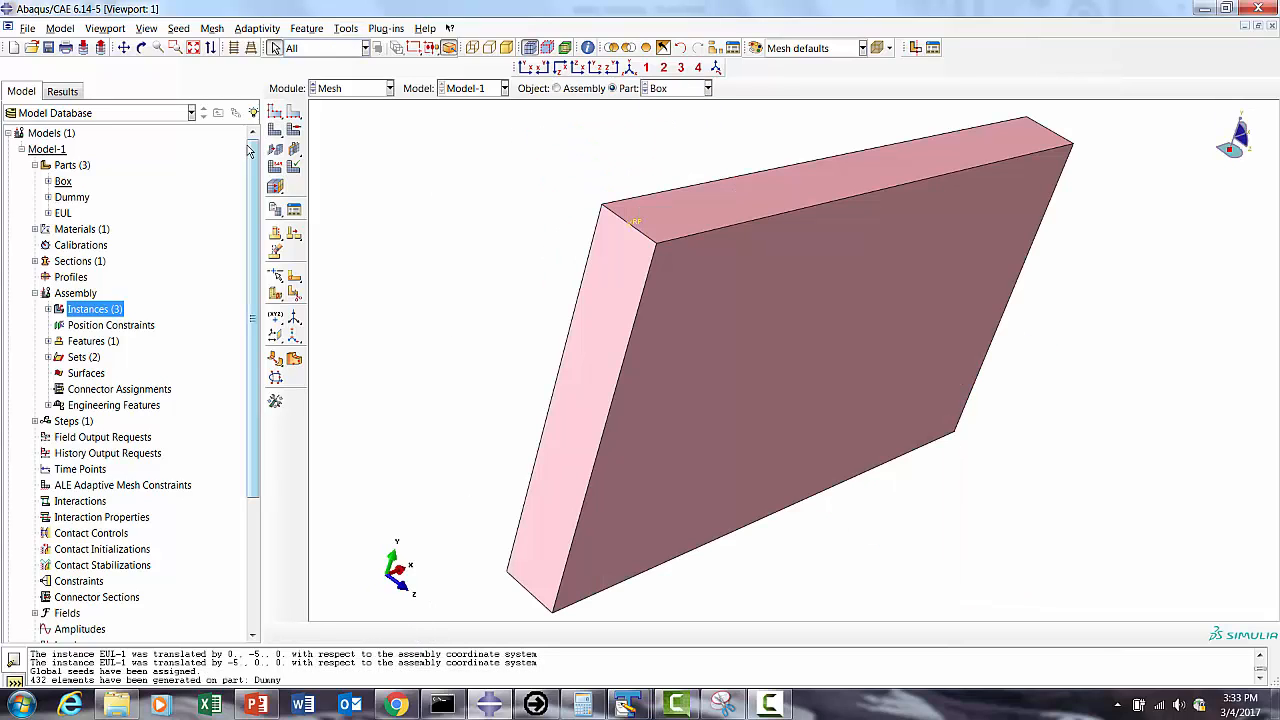
{"action": "left_click", "coordinate": [294, 129]}
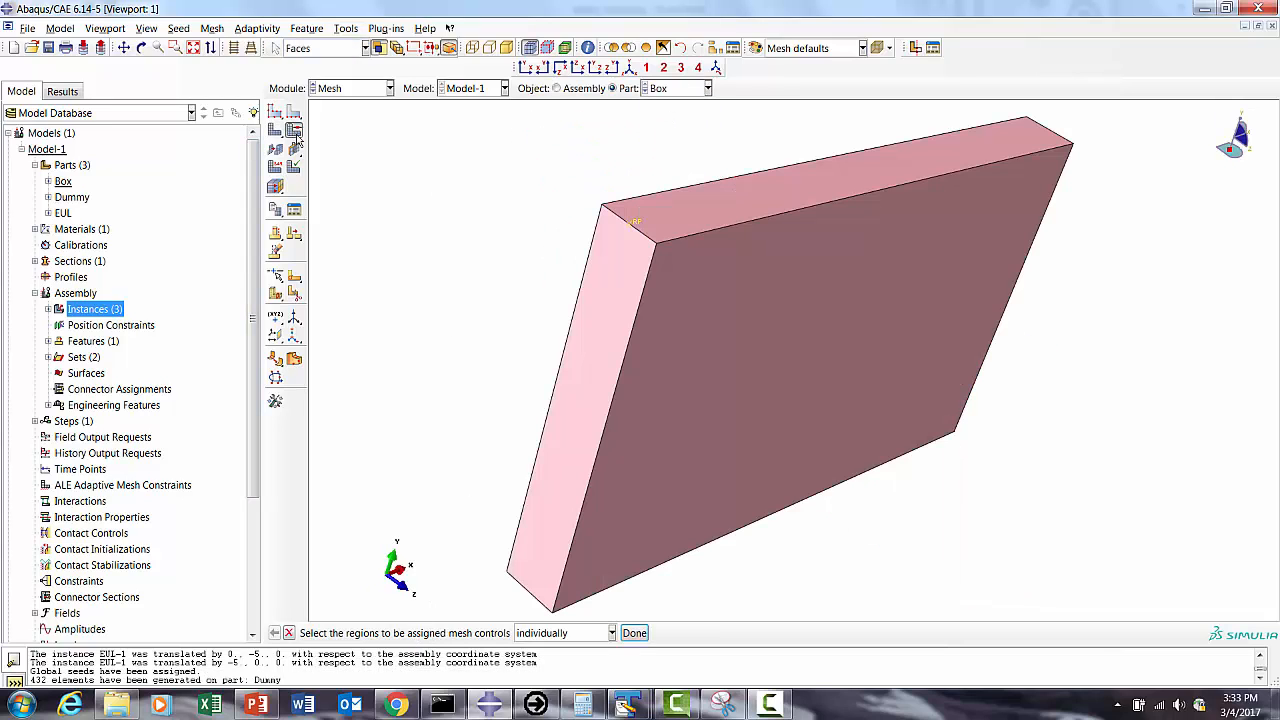
{"action": "left_click", "coordinate": [722, 346]}
{"action": "left_click", "coordinate": [634, 633]}
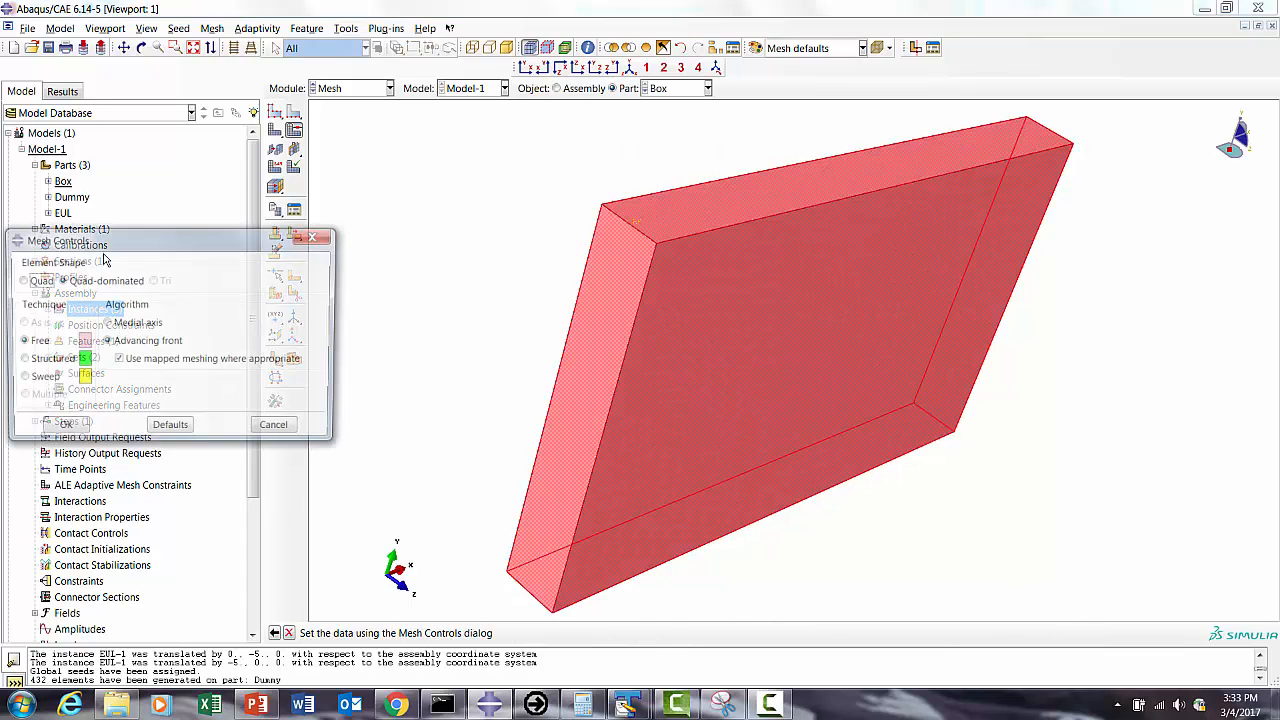
{"action": "left_click", "coordinate": [108, 323]}
{"action": "left_click", "coordinate": [61, 429]}
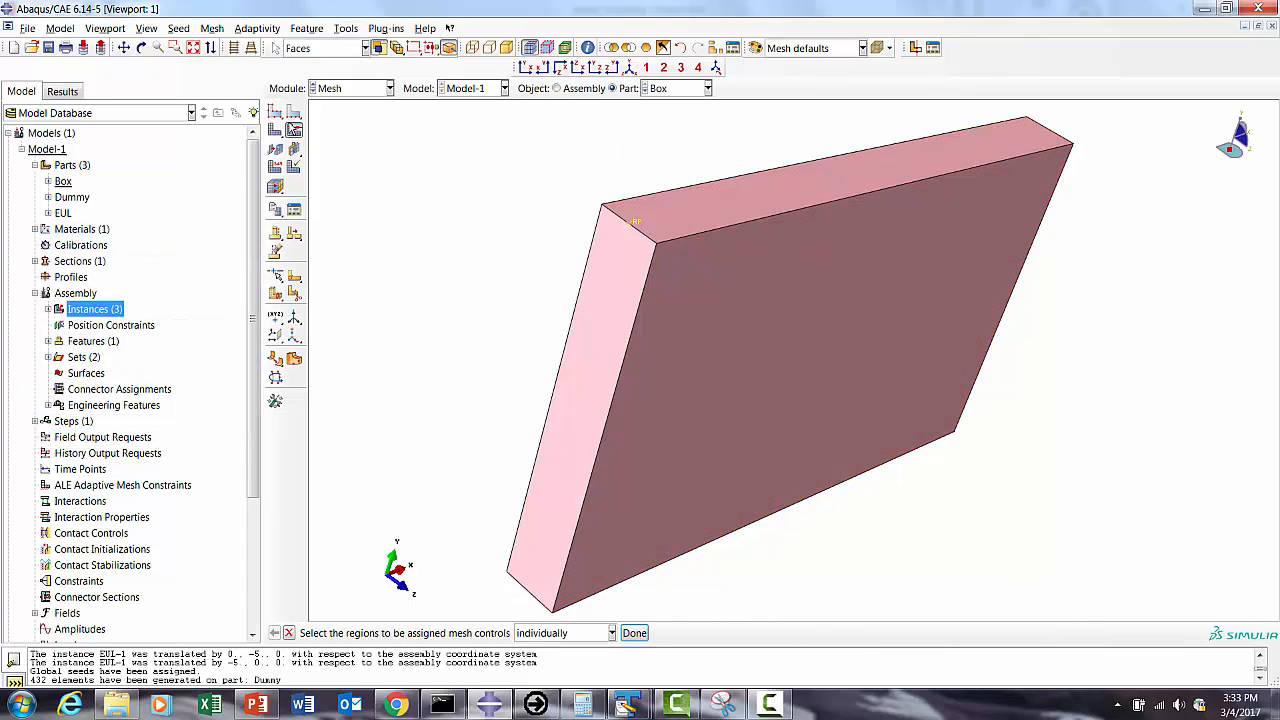
Step: Assign element type Discrete Rigid Element from the Explicit library with linear order to all faces of the Box
{"action": "left_click", "coordinate": [275, 167]}
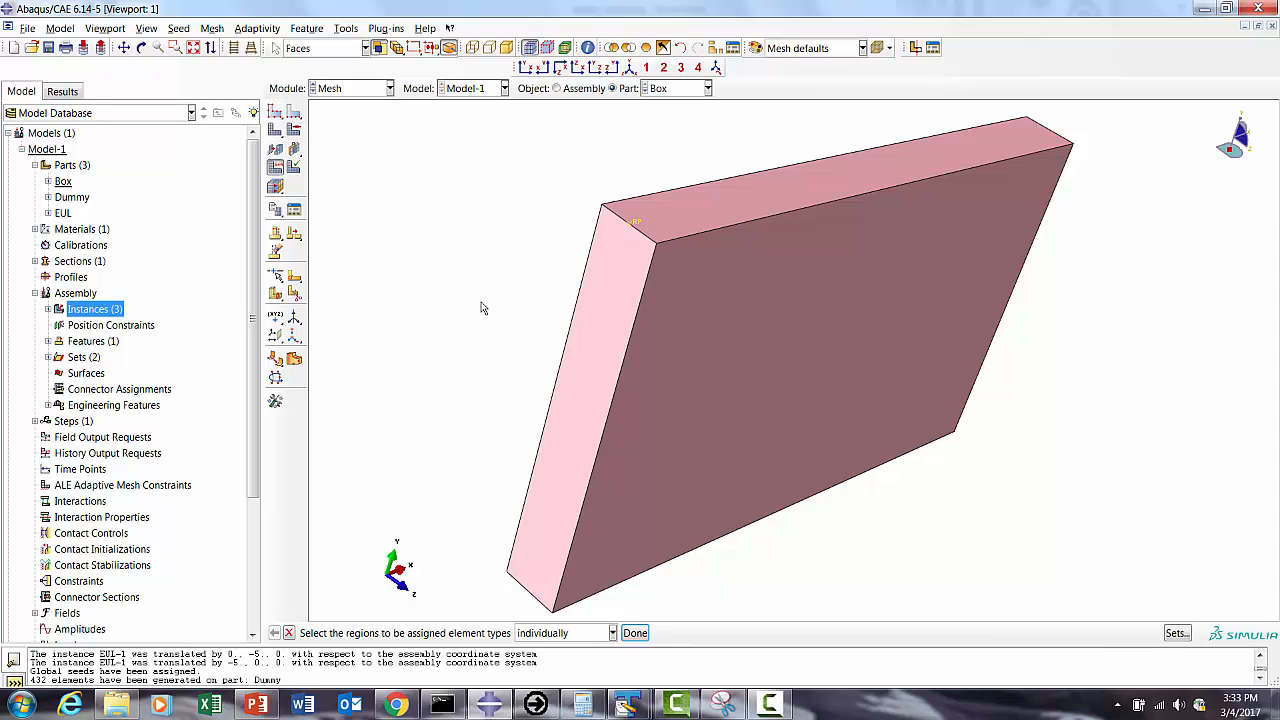
{"action": "left_click", "coordinate": [614, 372]}
{"action": "left_click", "coordinate": [636, 633]}
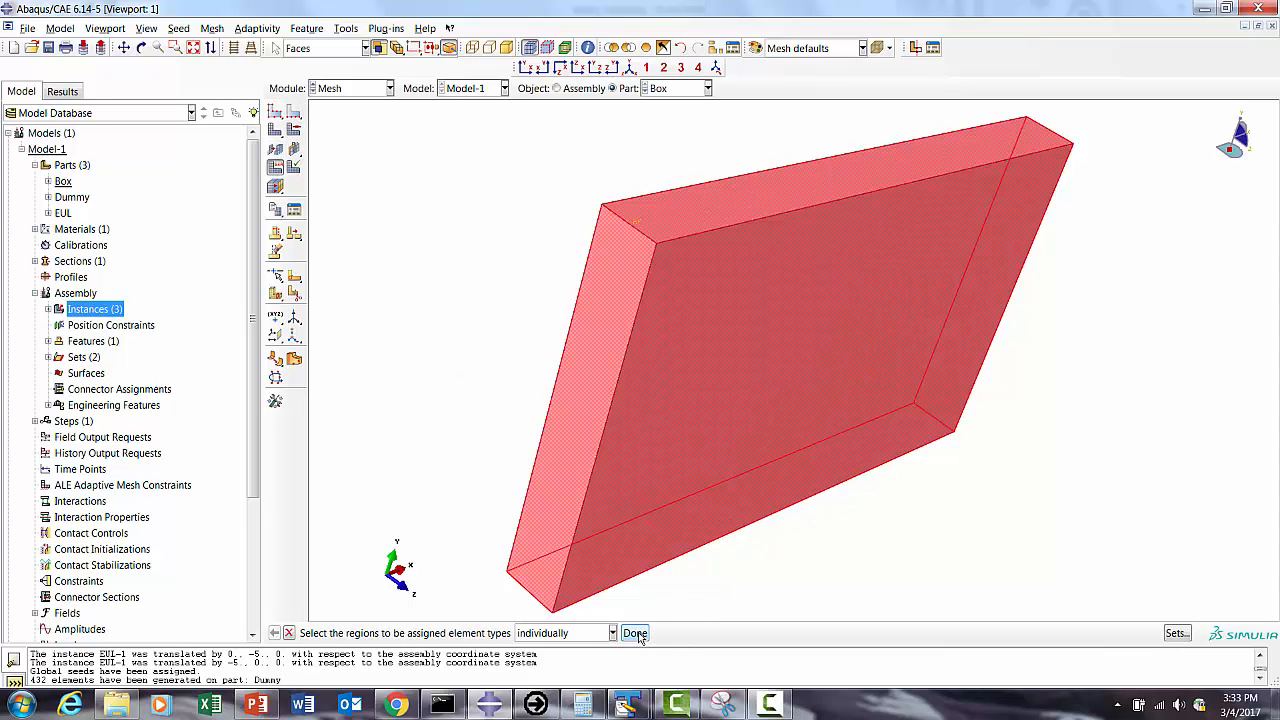
{"action": "left_click", "coordinate": [82, 305]}
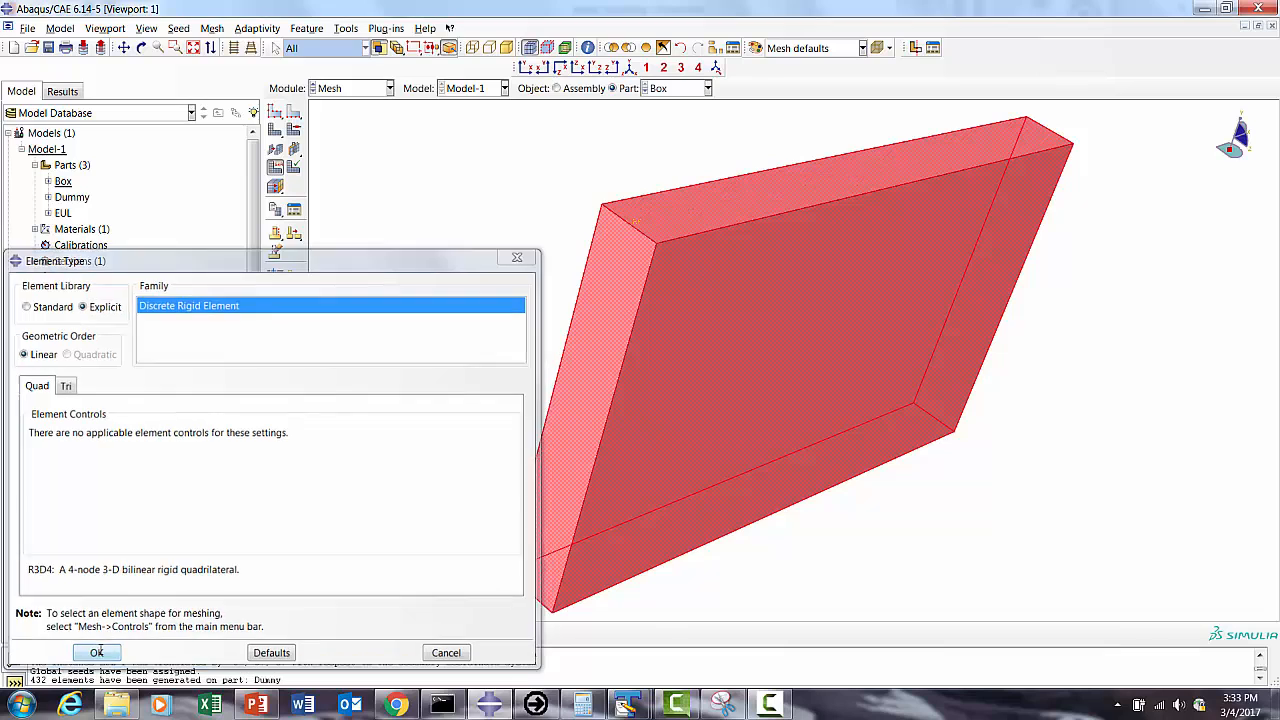
{"action": "left_click", "coordinate": [95, 654]}
Step: Seed the Box part with an approximate global size of 2.5 and mesh it
{"action": "left_click", "coordinate": [275, 115]}
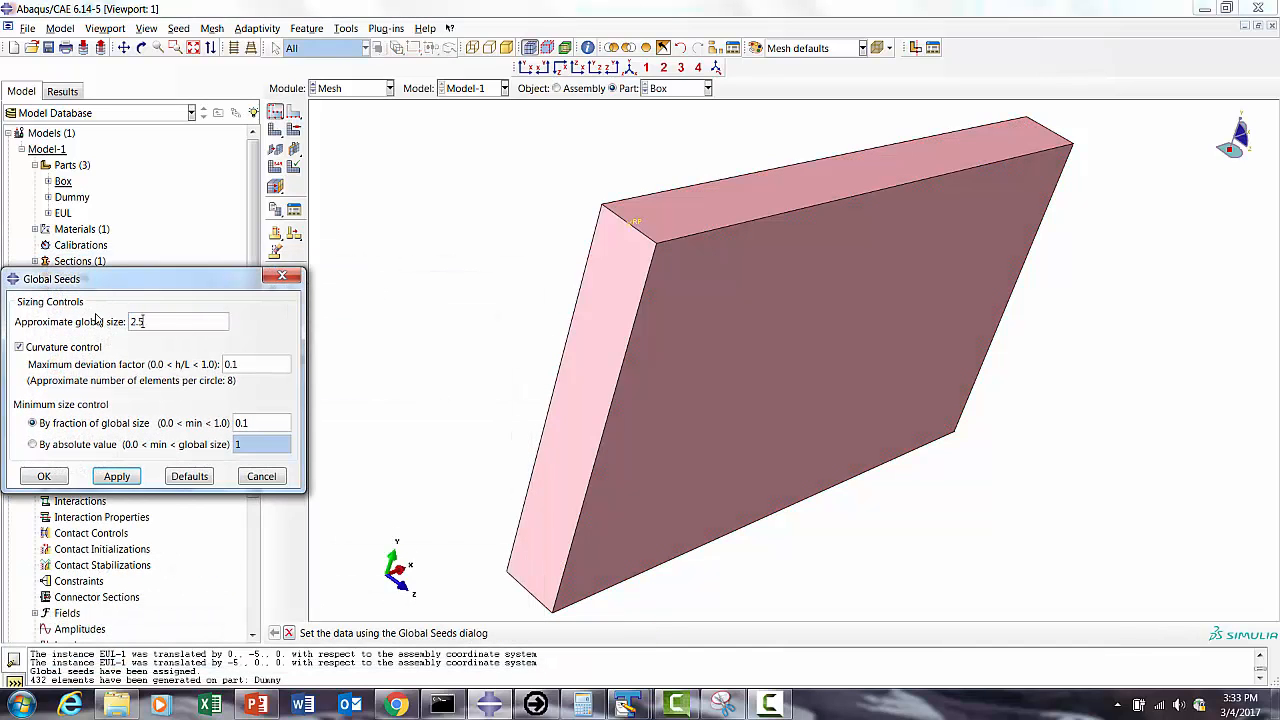
{"action": "left_click", "coordinate": [45, 476]}
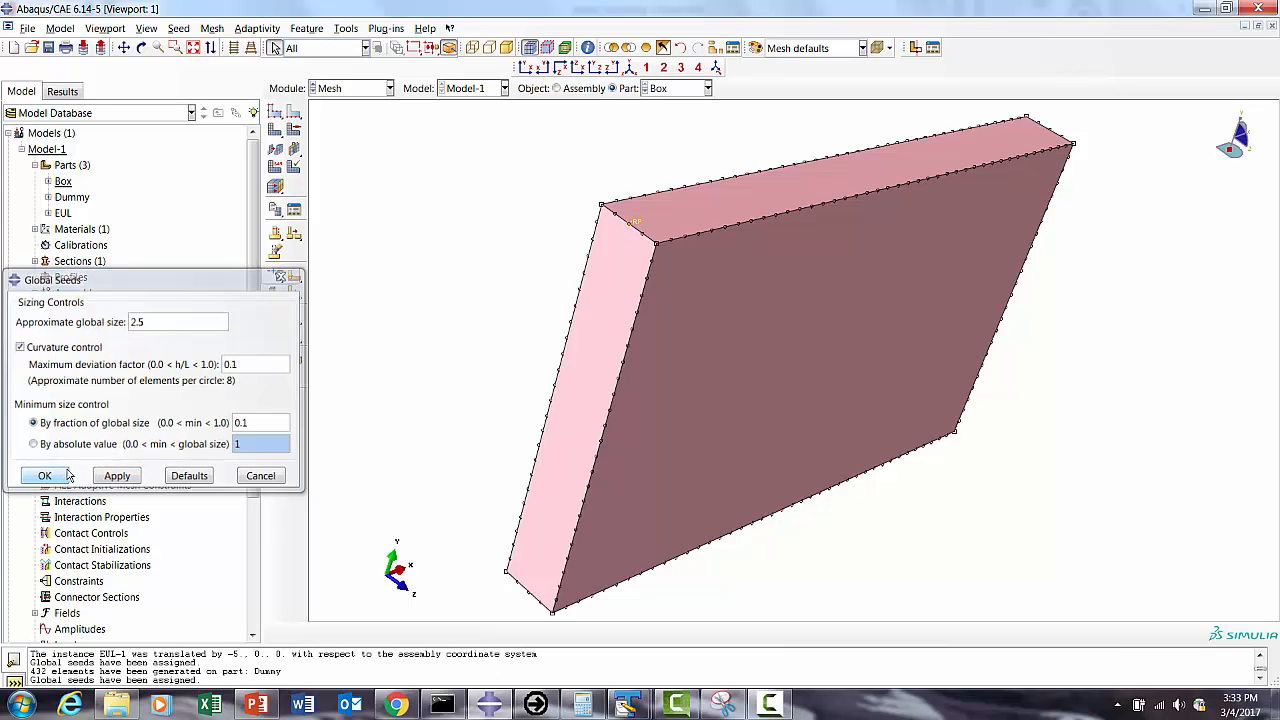
{"action": "left_click", "coordinate": [275, 130]}
{"action": "left_click", "coordinate": [405, 626]}
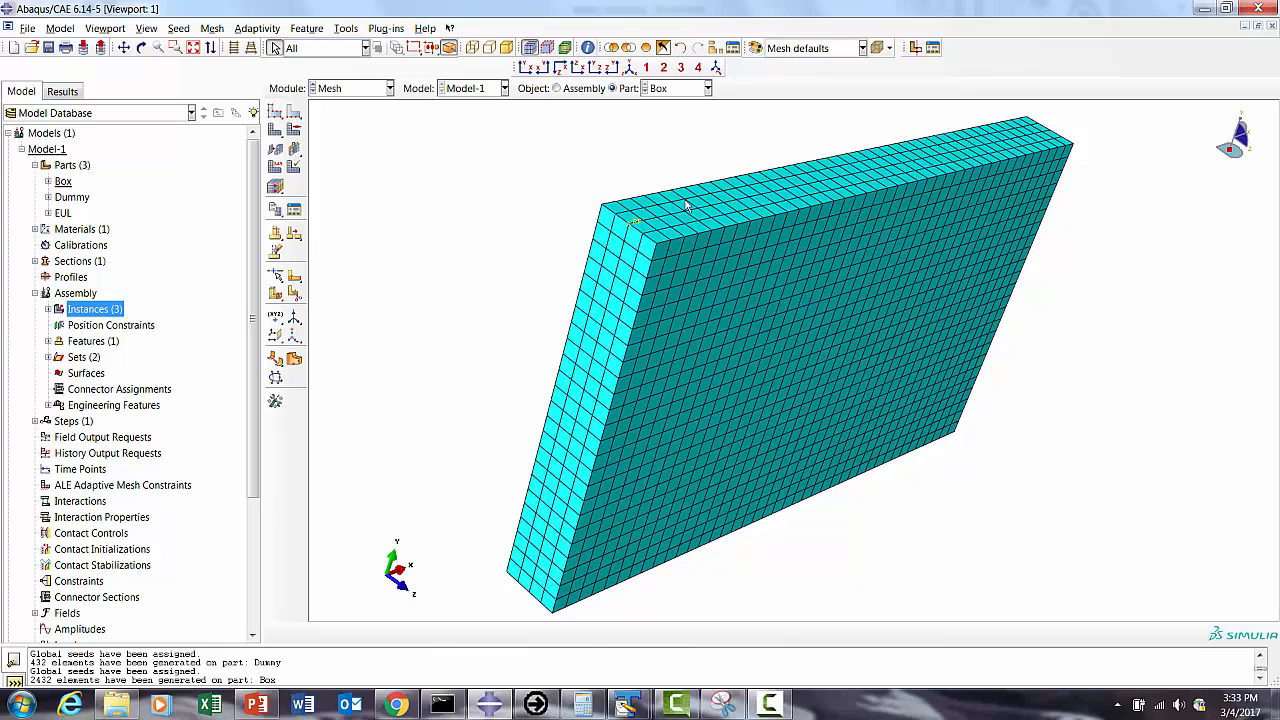
Step: Switch to the EUL part, assign it Explicit linear Eulerian elements and accept Hex Structured mesh controls
{"action": "left_click", "coordinate": [695, 88]}
{"action": "left_click", "coordinate": [666, 136]}
{"action": "left_click", "coordinate": [293, 148]}
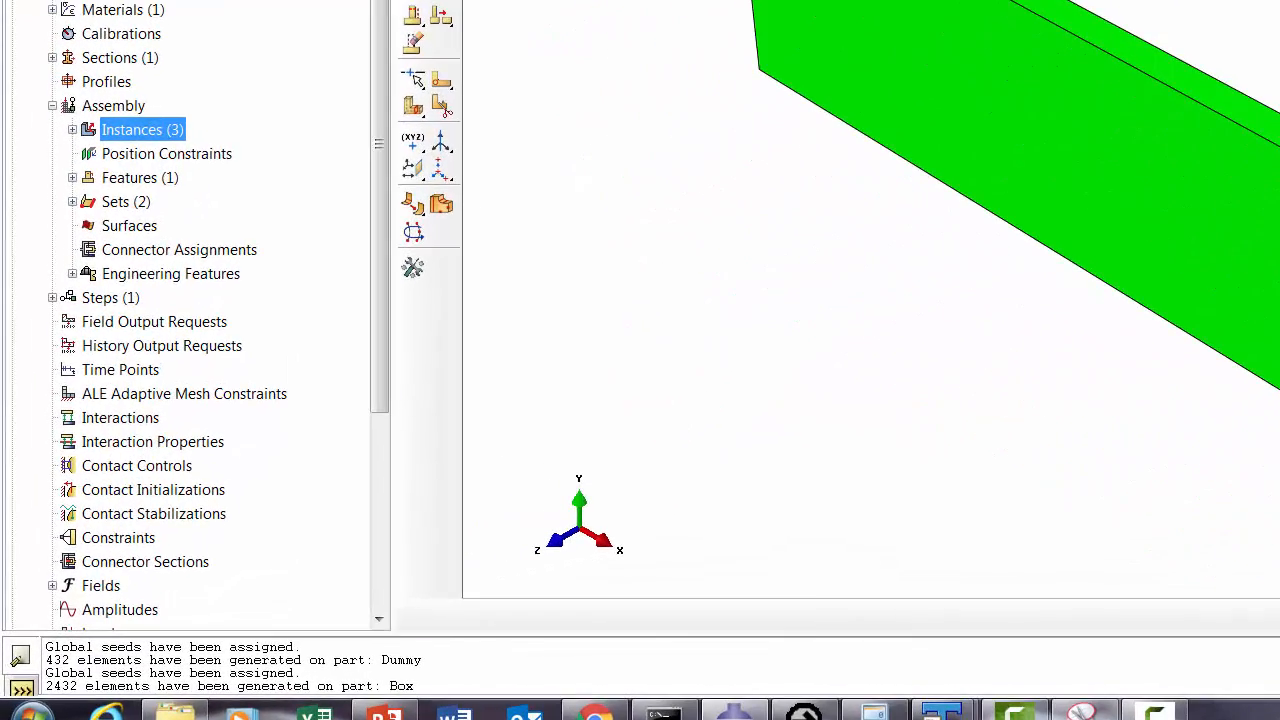
{"action": "left_click", "coordinate": [1136, 251]}
{"action": "left_click", "coordinate": [793, 615]}
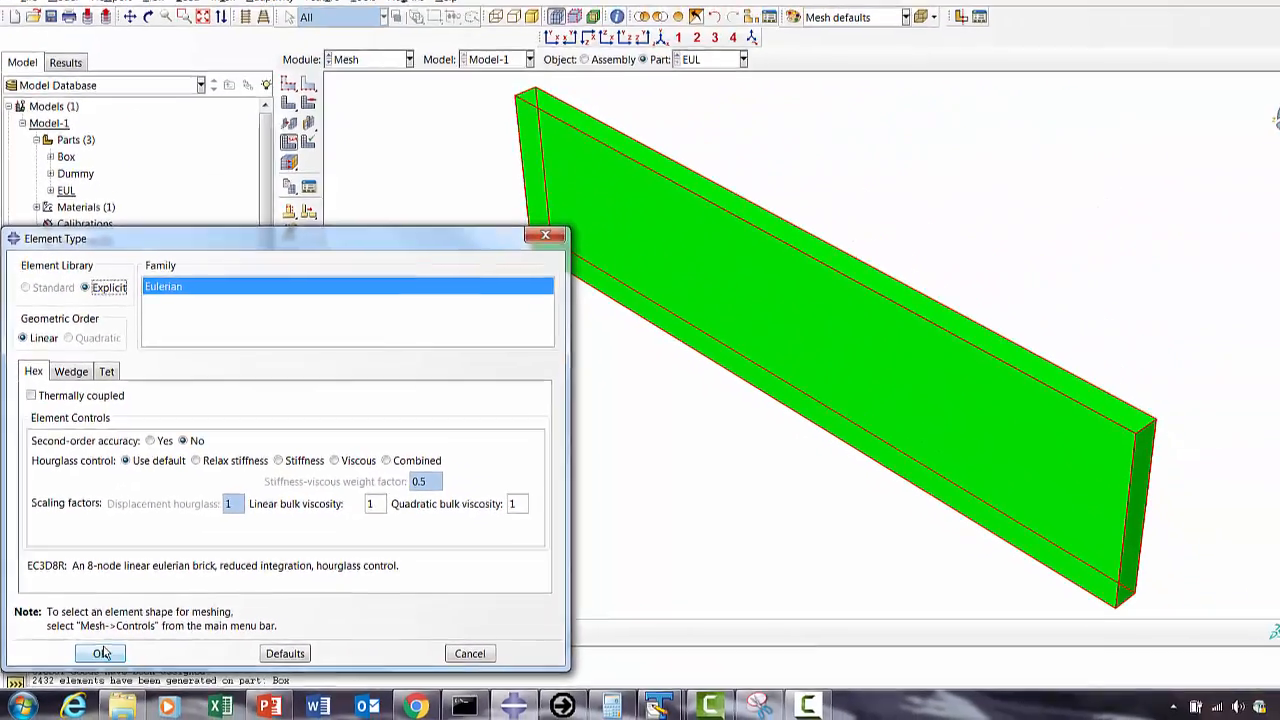
{"action": "left_click", "coordinate": [123, 650]}
{"action": "left_click", "coordinate": [293, 131]}
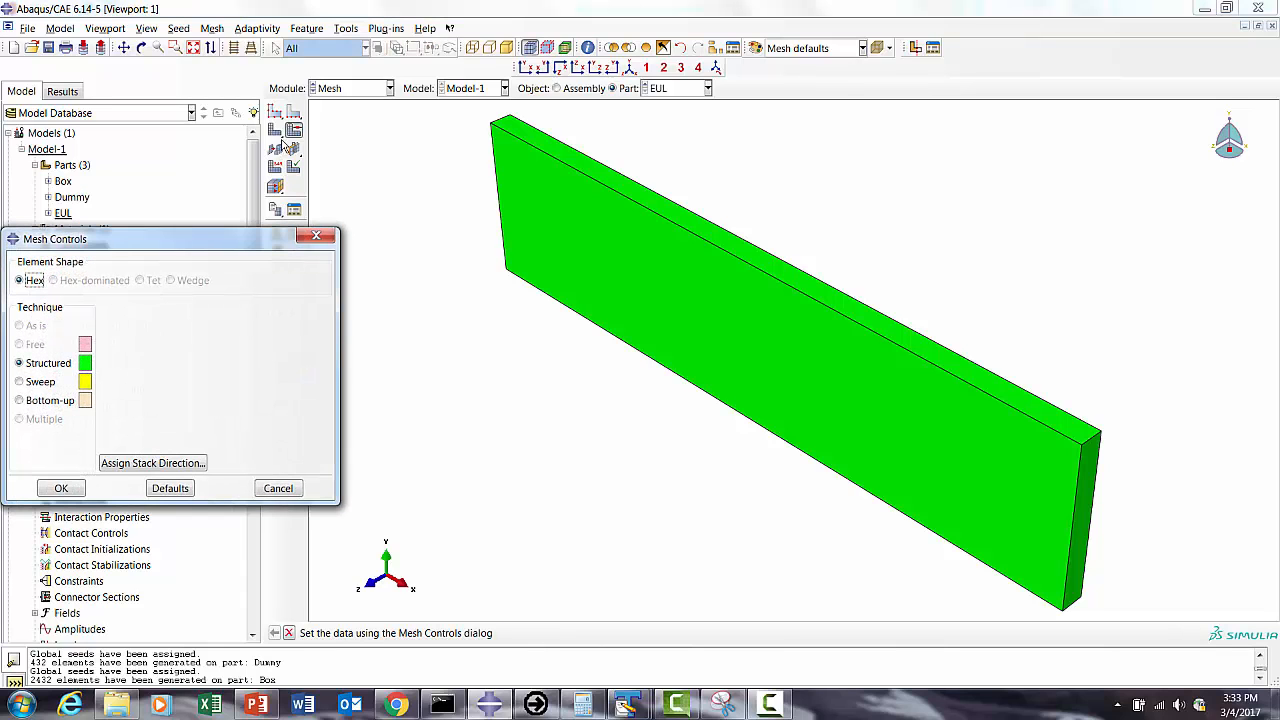
{"action": "left_click", "coordinate": [61, 488]}
Step: Seed the EUL part with an approximate global size of 2.5 and mesh it
{"action": "left_click", "coordinate": [275, 112]}
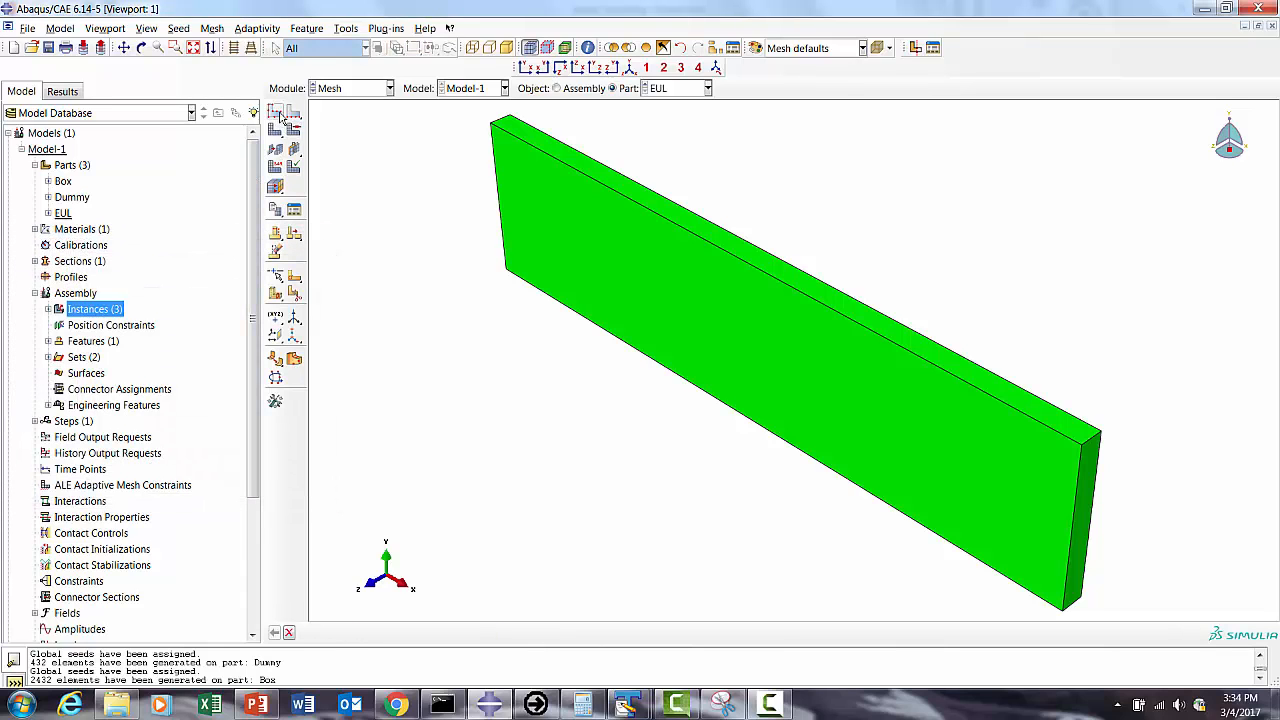
{"action": "type", "text": "2"}
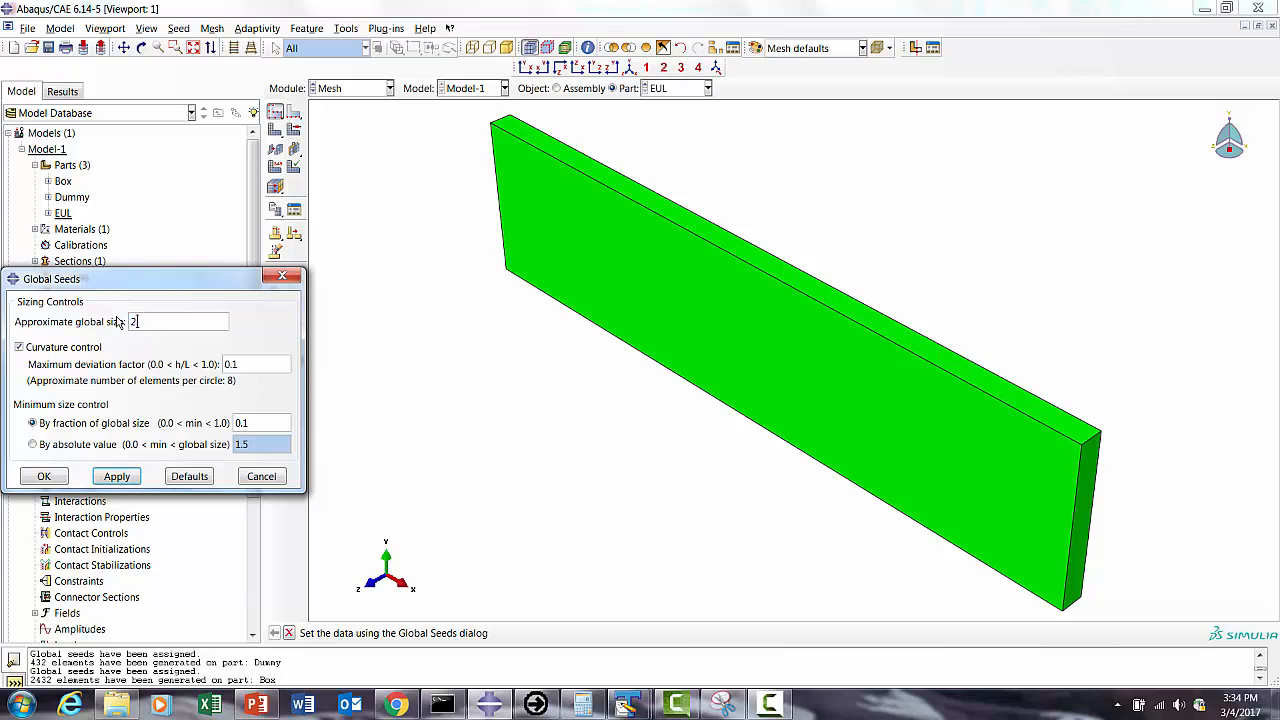
{"action": "type", "text": ".5"}
{"action": "left_click", "coordinate": [116, 476]}
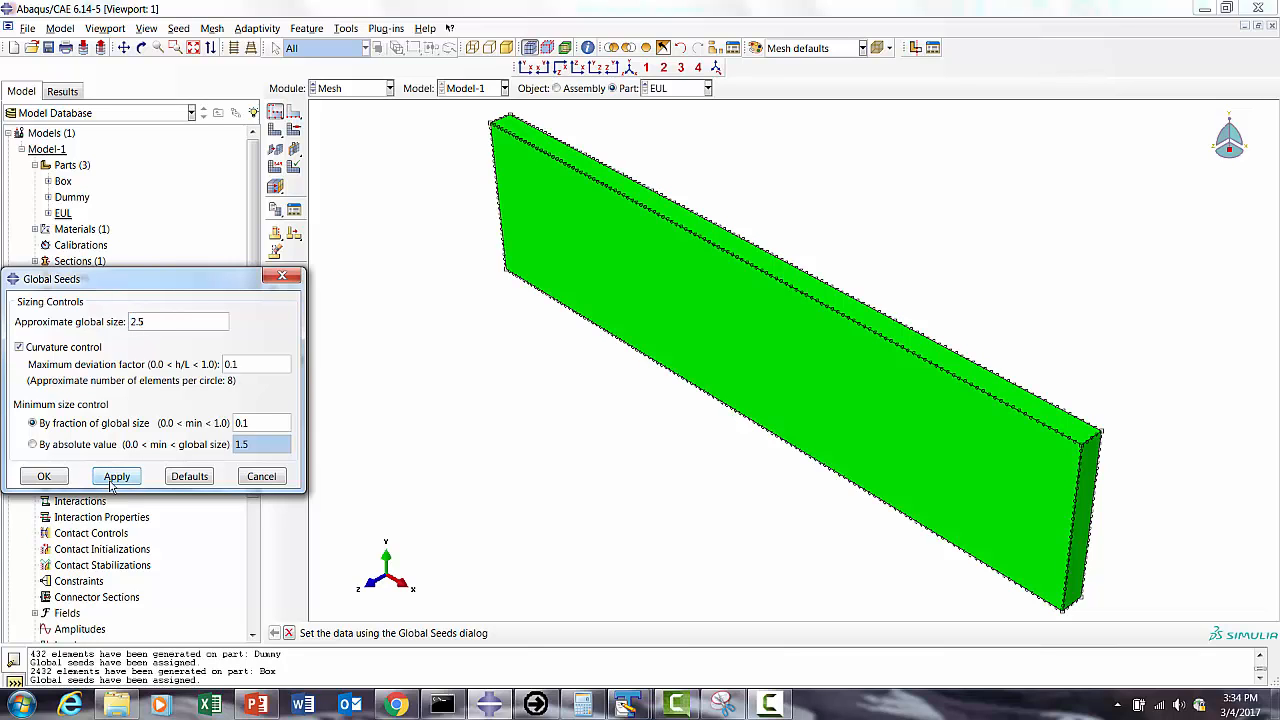
{"action": "left_click", "coordinate": [44, 476]}
{"action": "left_click", "coordinate": [275, 130]}
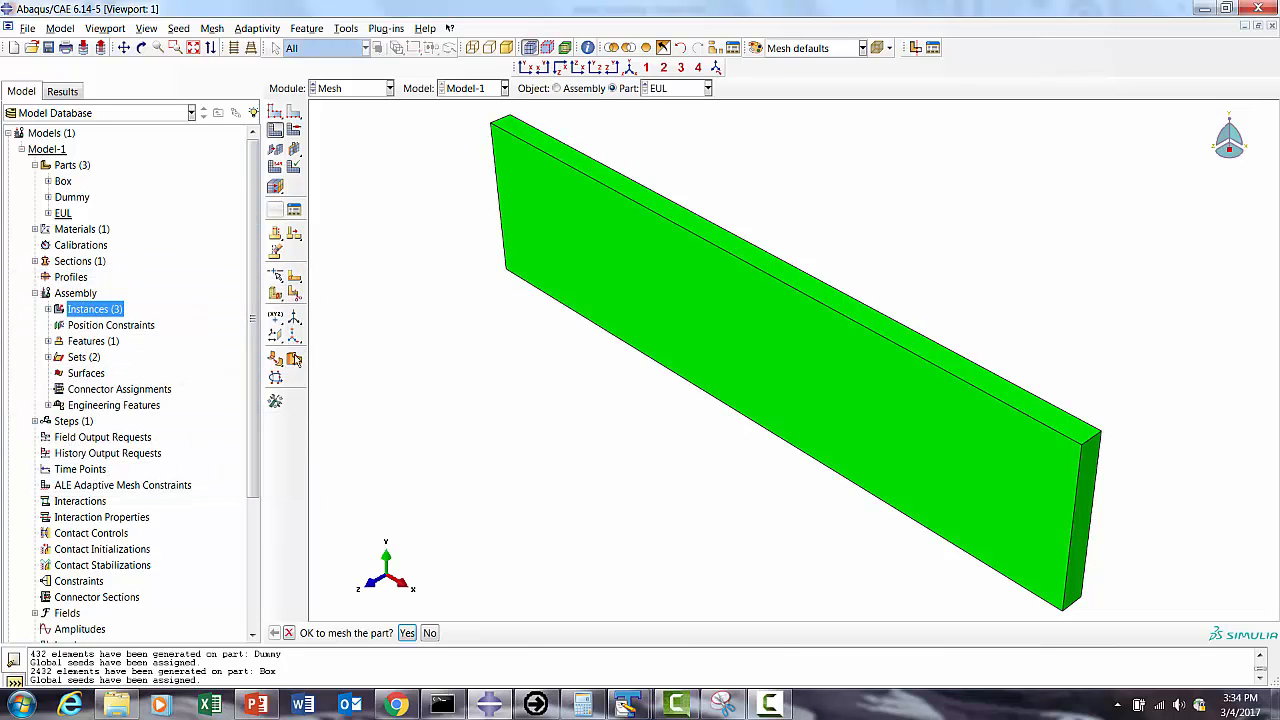
{"action": "left_click", "coordinate": [410, 628]}
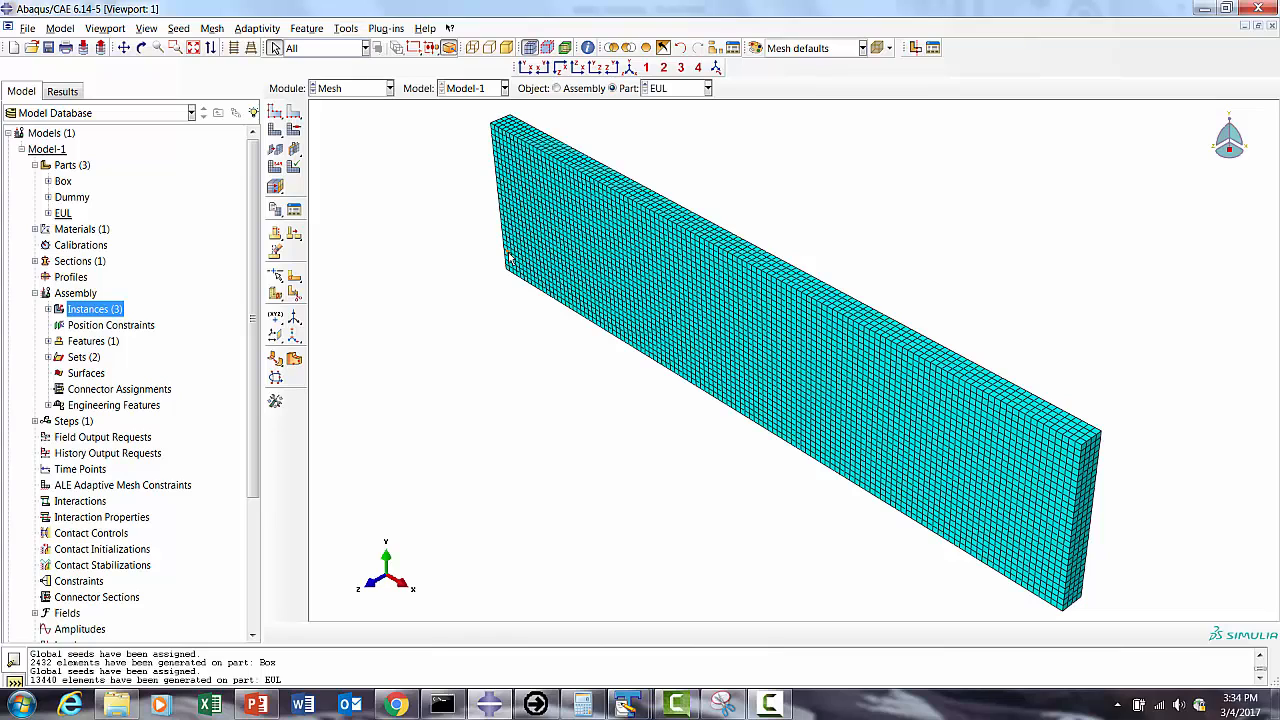
Step: Save the model database as Water_Sloshing in the Sloashing2 folder inside Abaqus_Acumen
{"action": "left_click", "coordinate": [28, 28]}
{"action": "left_click", "coordinate": [49, 147]}
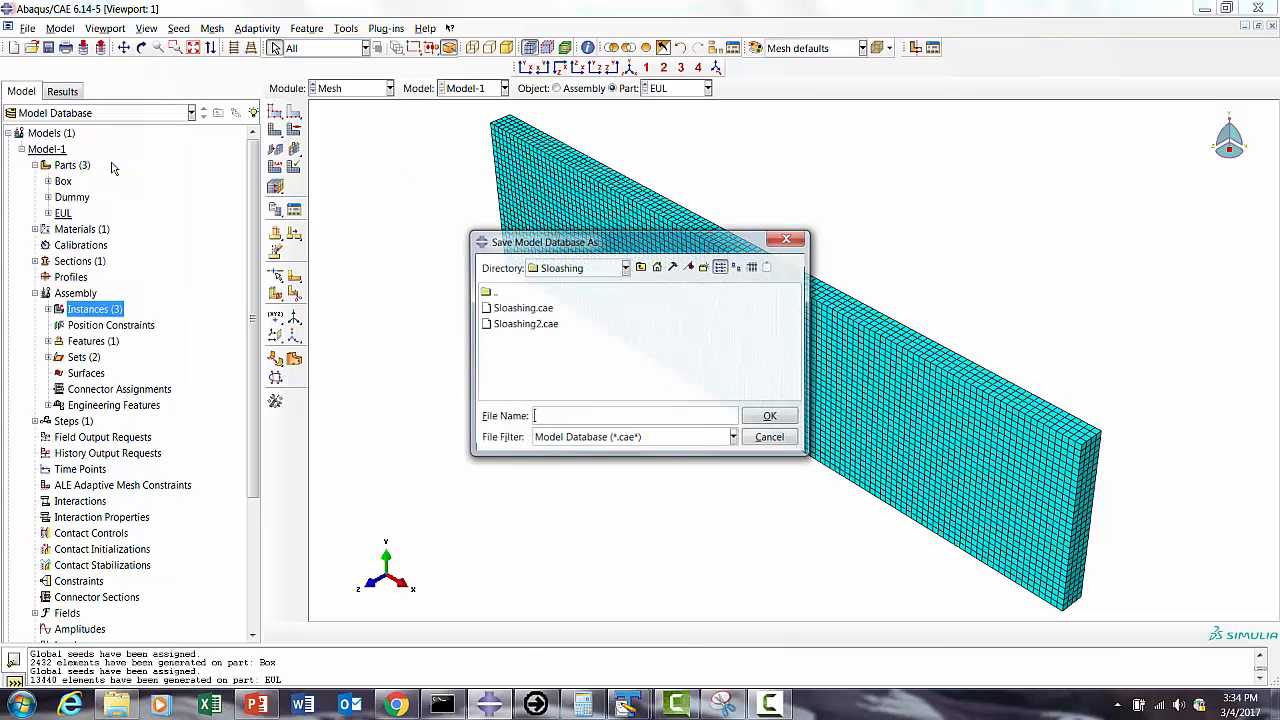
{"action": "left_click", "coordinate": [640, 267]}
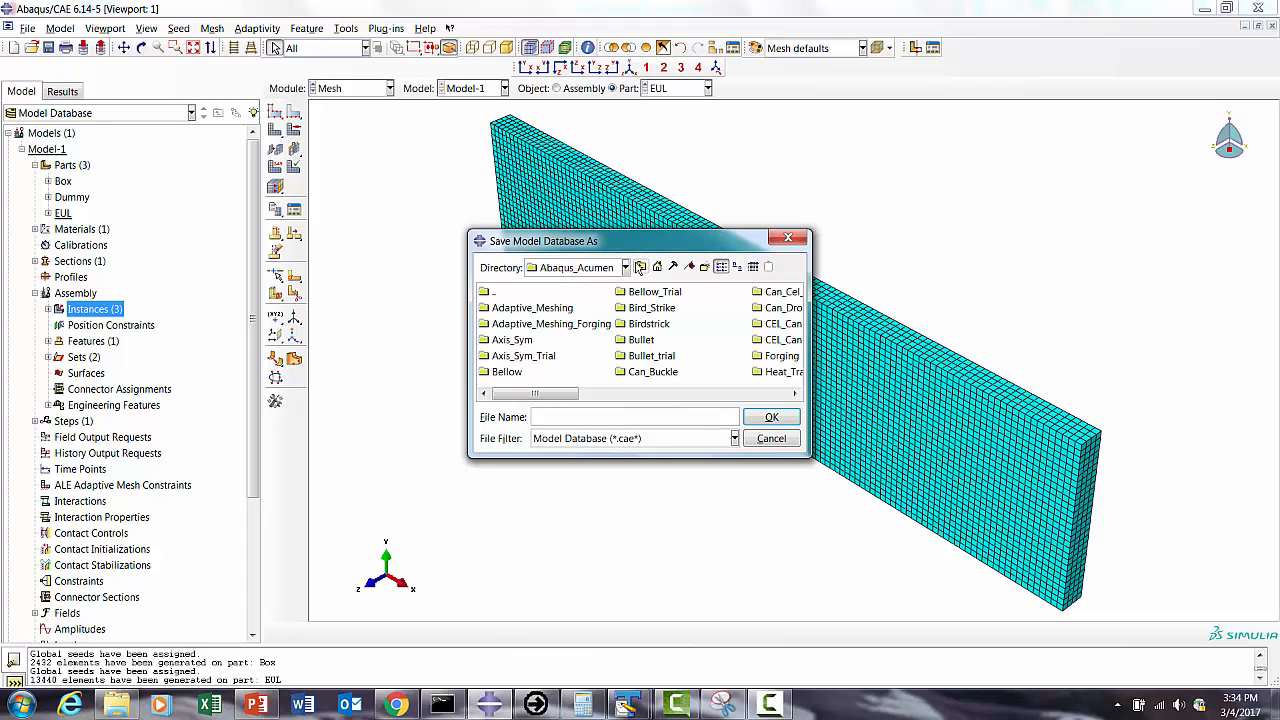
{"action": "left_click", "coordinate": [670, 396]}
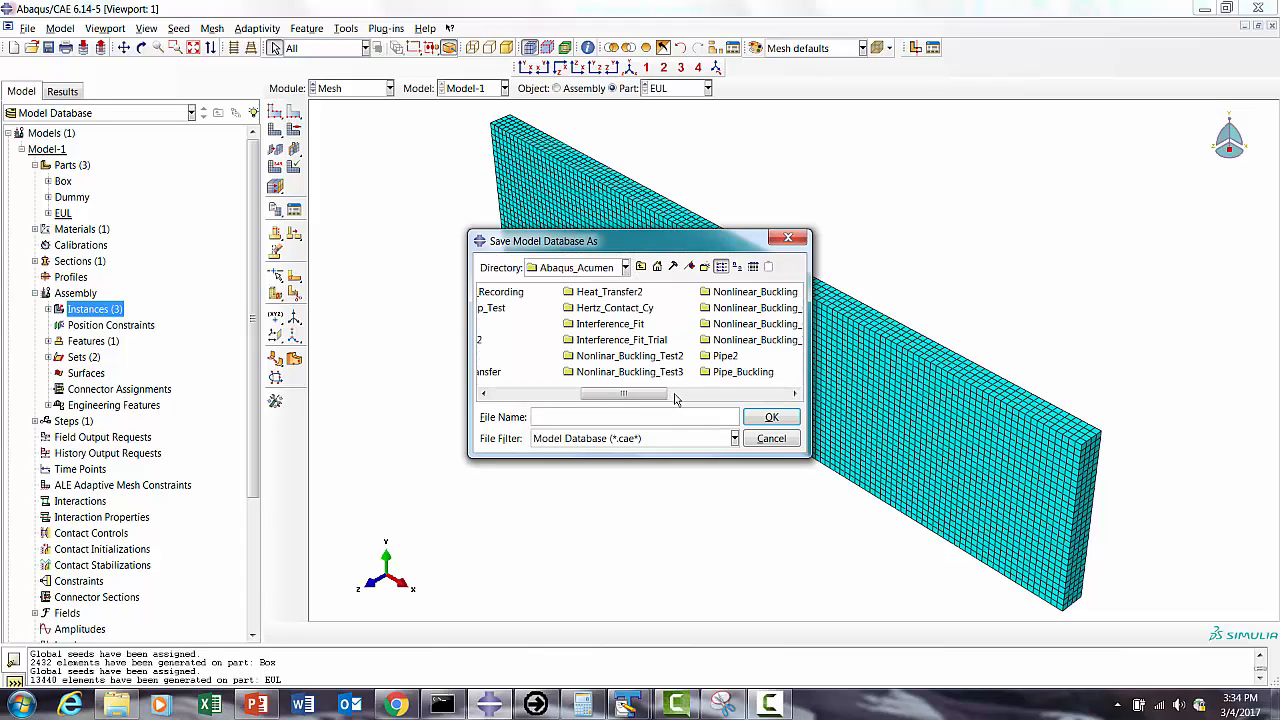
{"action": "left_click", "coordinate": [675, 396]}
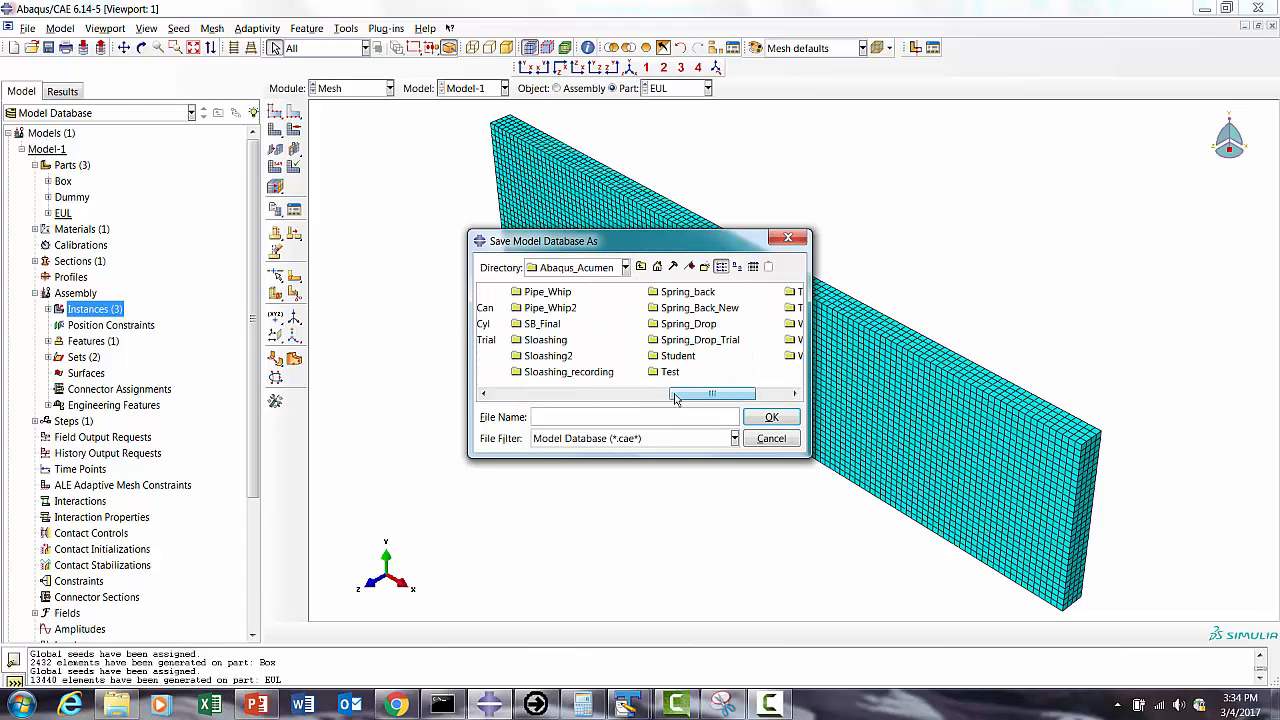
{"action": "double_click", "coordinate": [548, 356]}
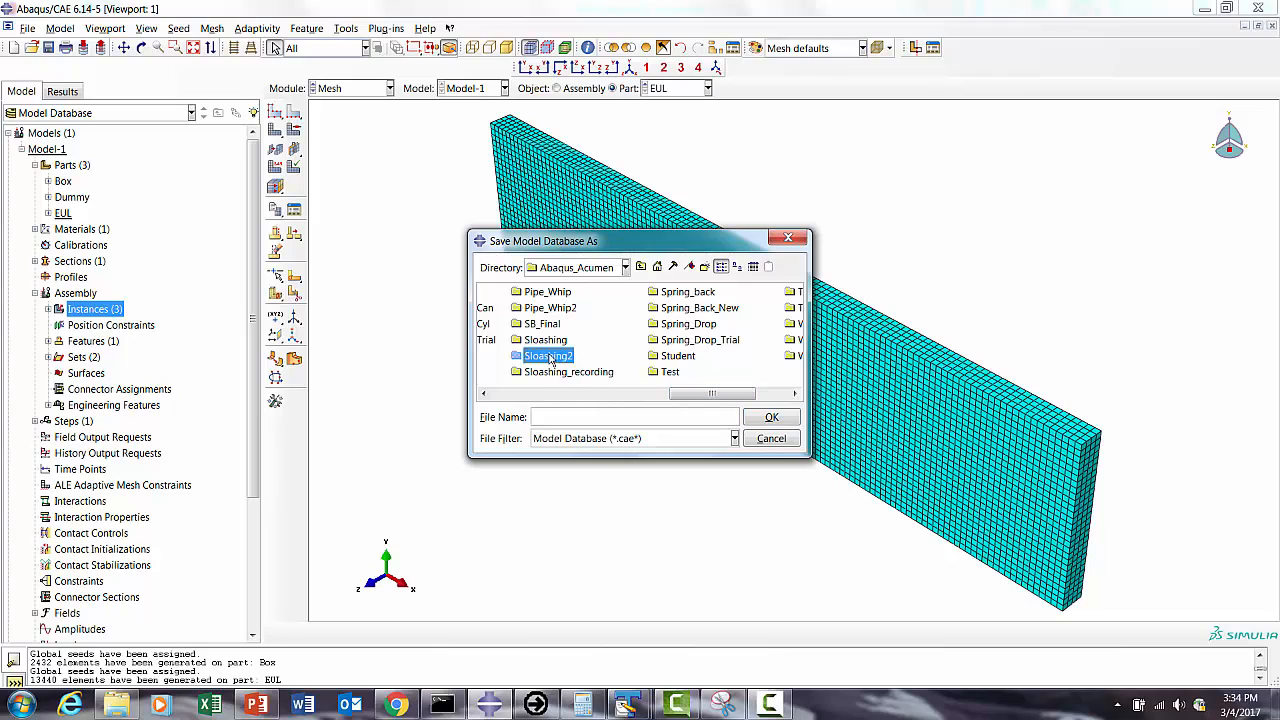
{"action": "left_click", "coordinate": [548, 417]}
{"action": "type", "text": "W"}
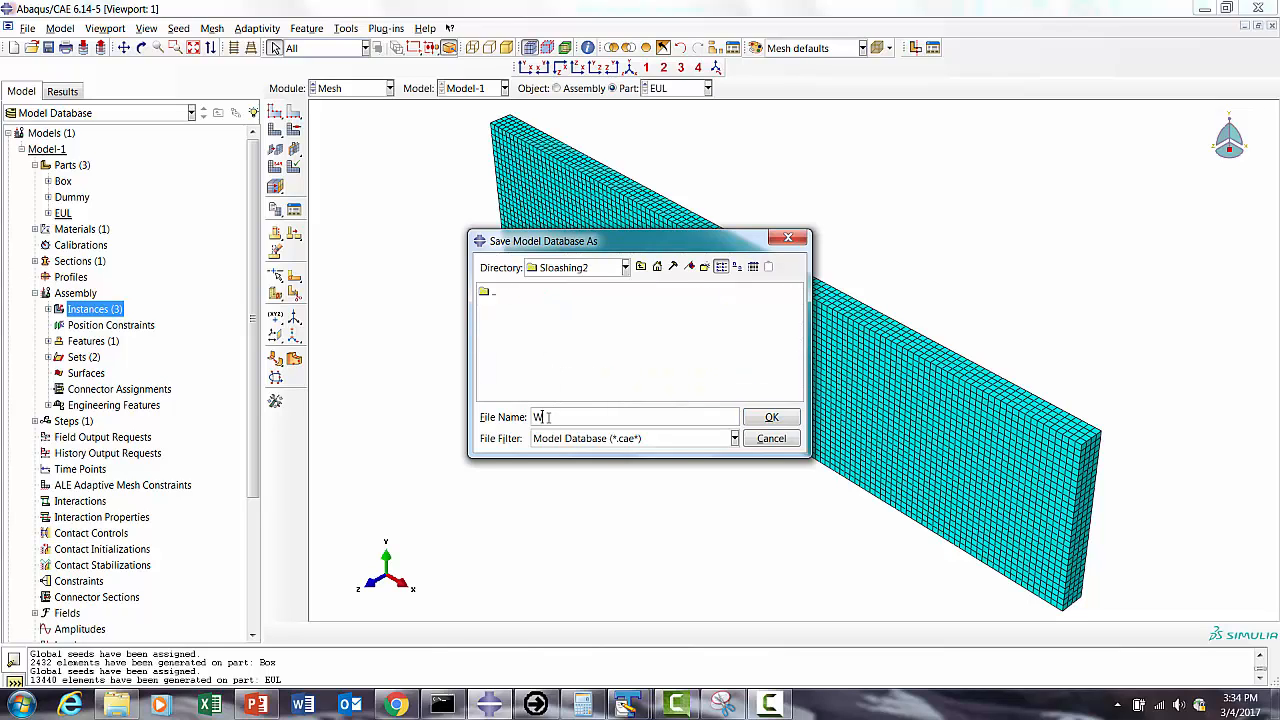
{"action": "type", "text": "ater_Sloshing"}
{"action": "left_click", "coordinate": [773, 424]}
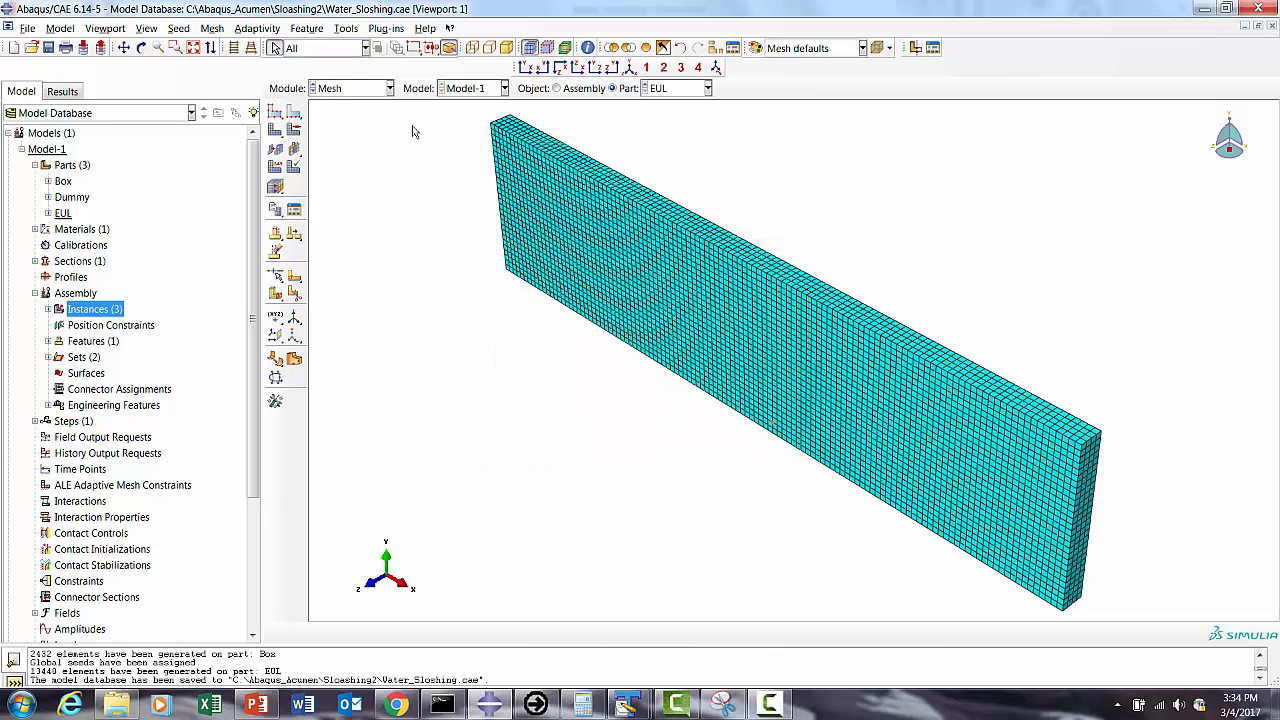
Step: Switch to the Interaction module
{"action": "left_click", "coordinate": [329, 90]}
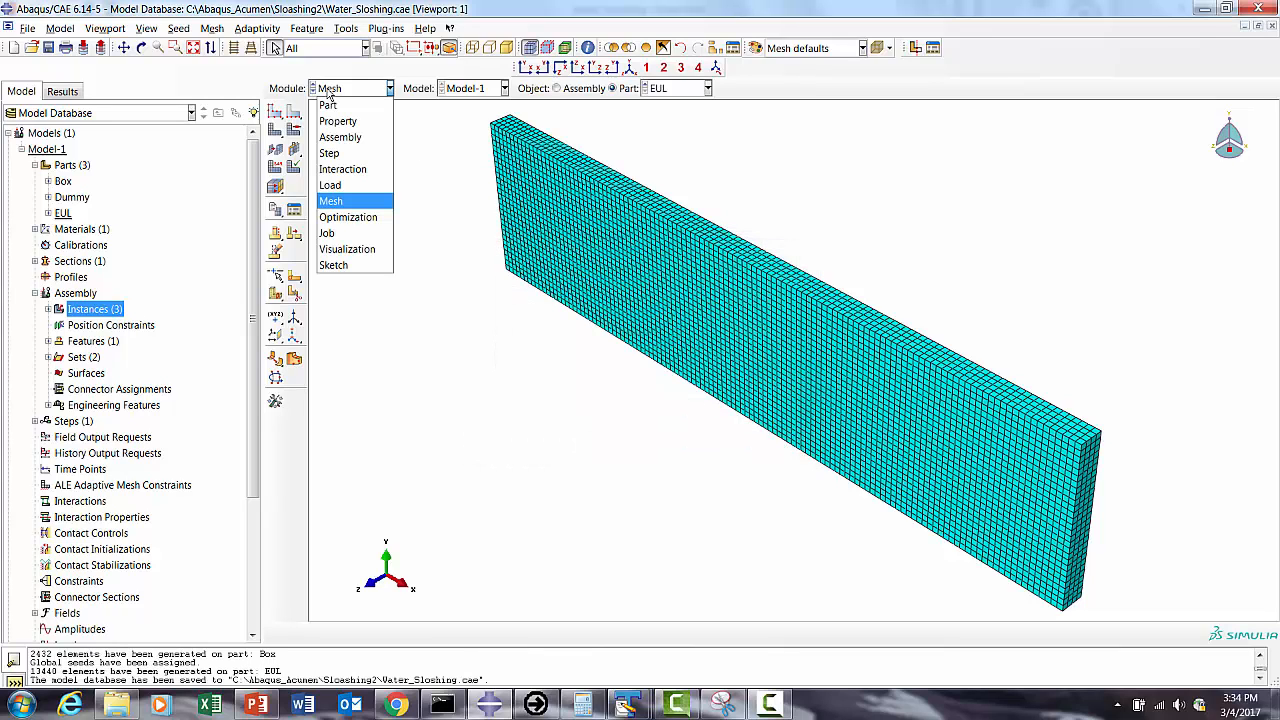
{"action": "left_click", "coordinate": [343, 169]}
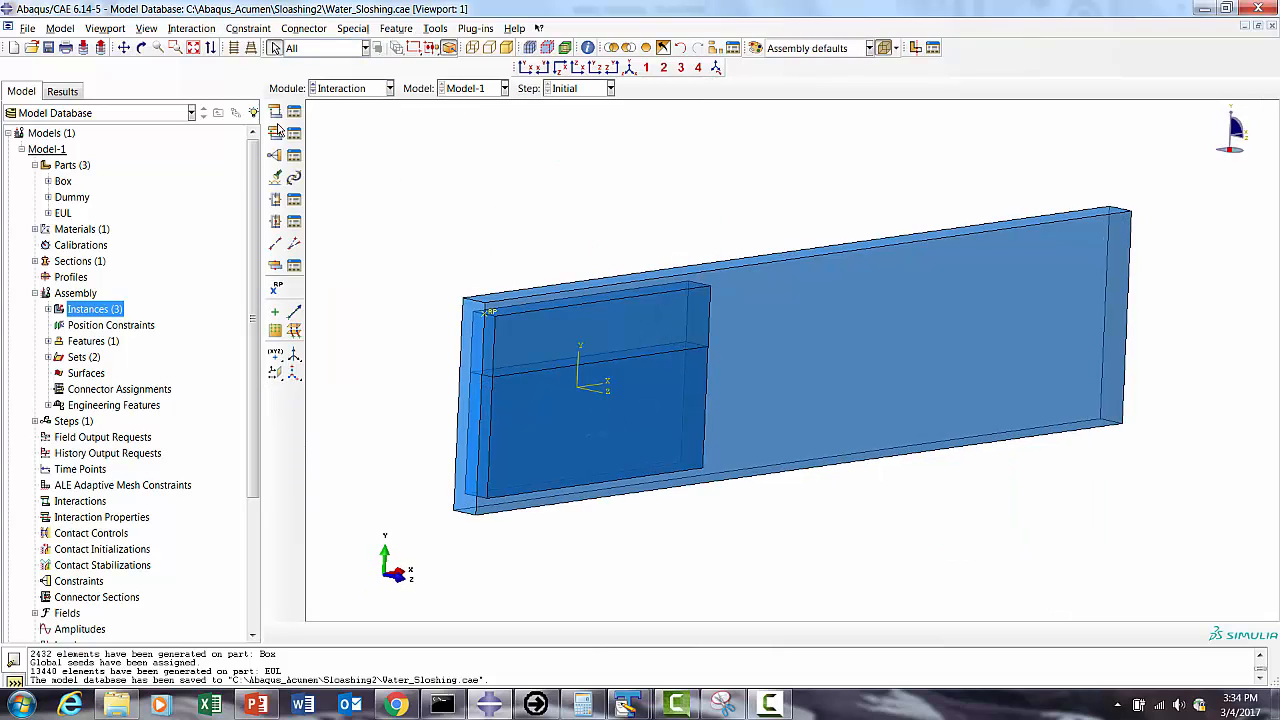
{"action": "left_click", "coordinate": [436, 29]}
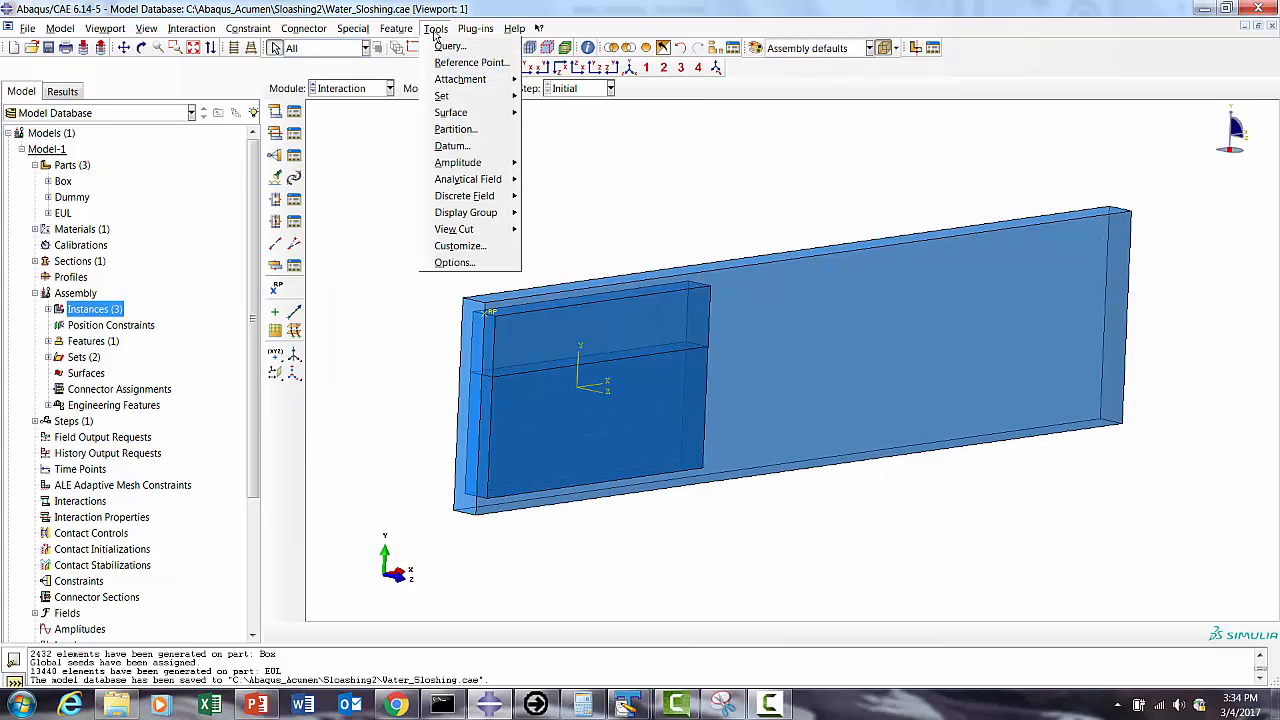
{"action": "mouse_move", "coordinate": [506, 197]}
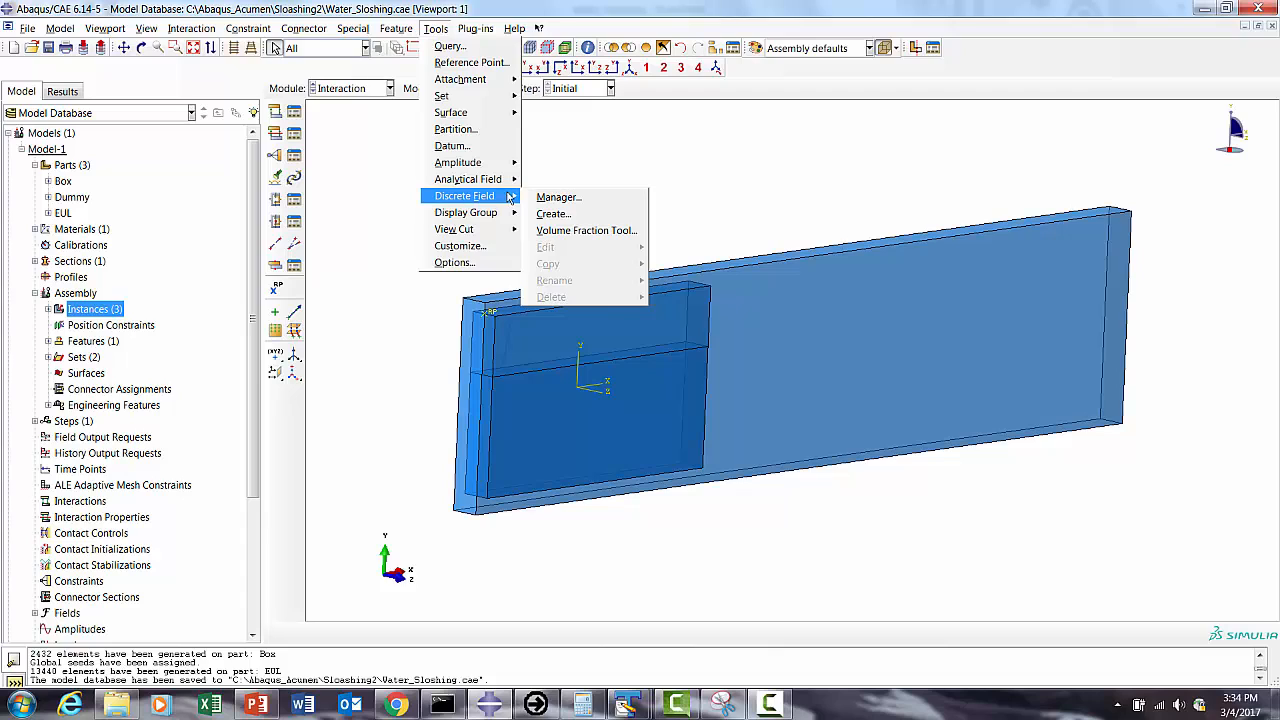
{"action": "left_click", "coordinate": [655, 148]}
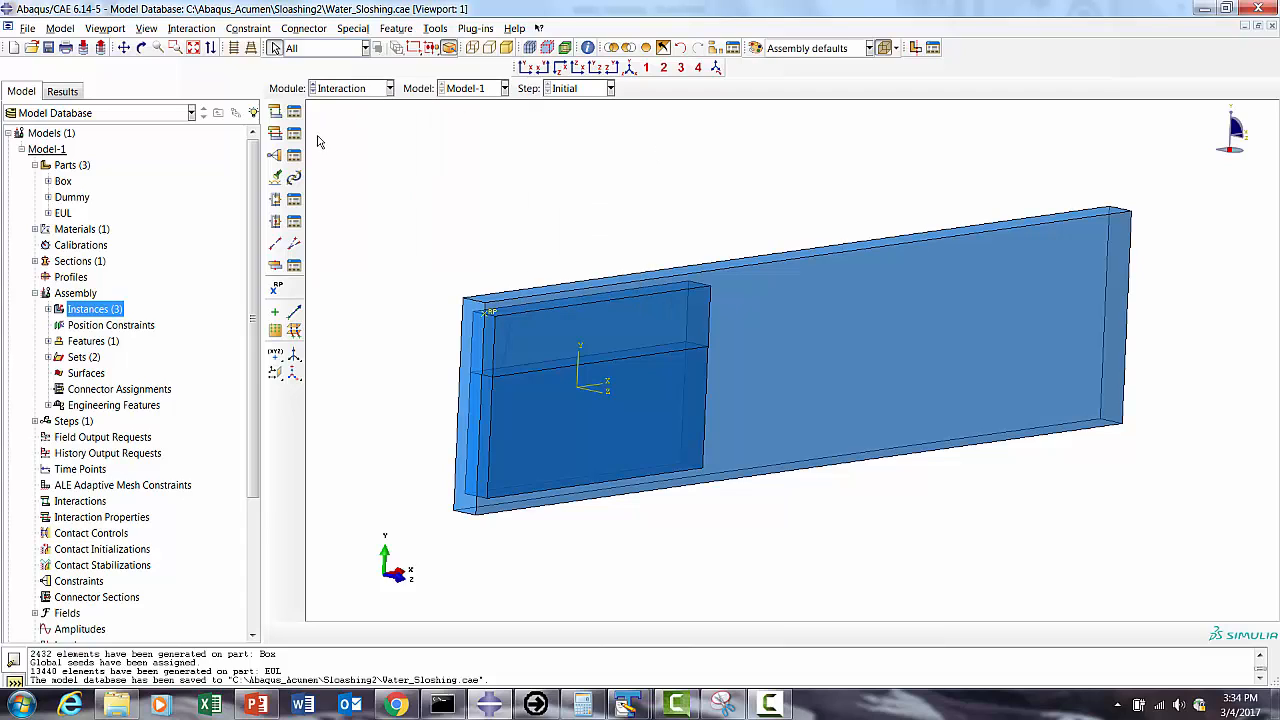
{"action": "left_click", "coordinate": [356, 90]}
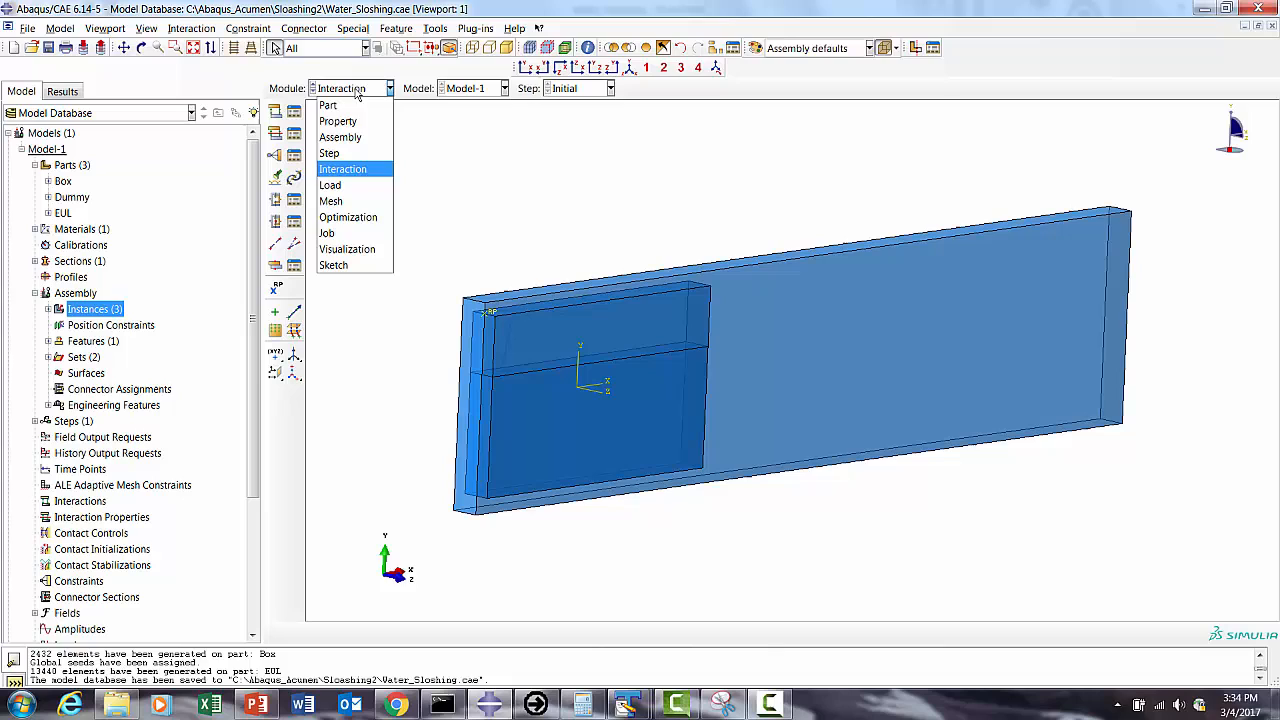
{"action": "left_click", "coordinate": [349, 171]}
Step: Create a volume fraction discrete field for Eulerian instance EUL-1 with Dummy-1 as reference, High accuracy and material inside the reference instance
{"action": "left_click", "coordinate": [436, 30]}
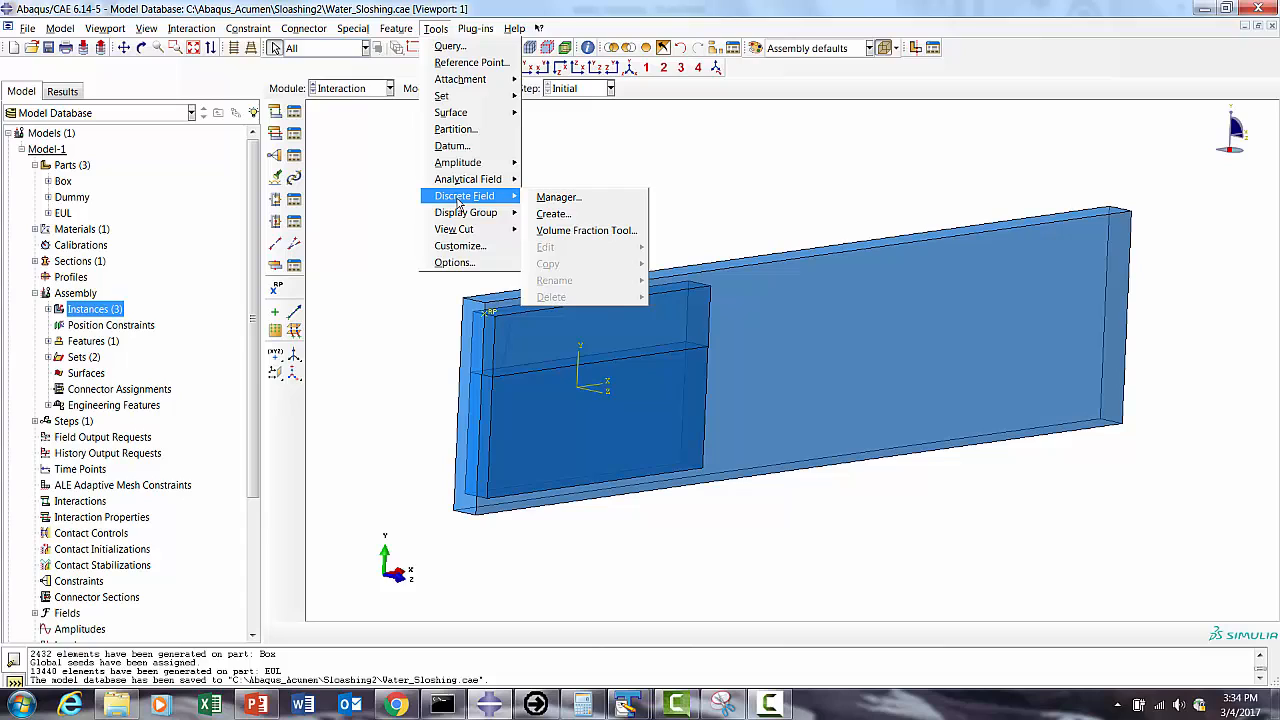
{"action": "mouse_move", "coordinate": [462, 197]}
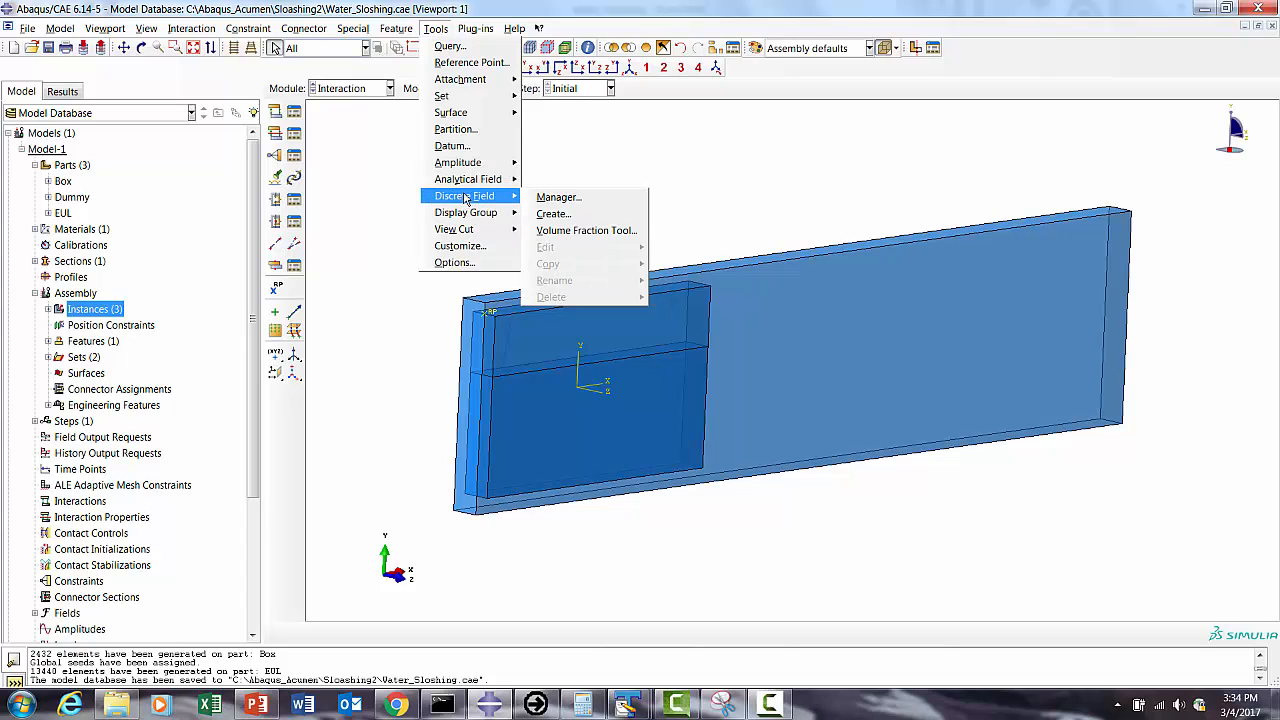
{"action": "left_click", "coordinate": [567, 232]}
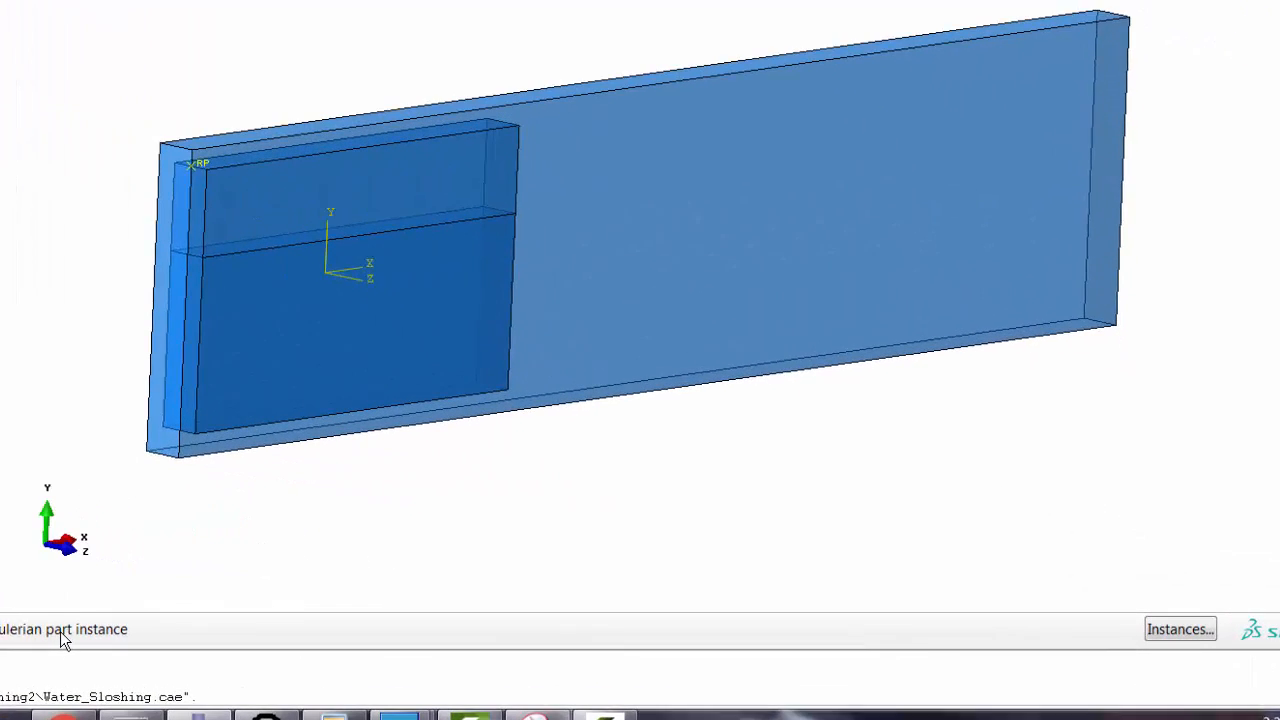
{"action": "left_click", "coordinate": [849, 293]}
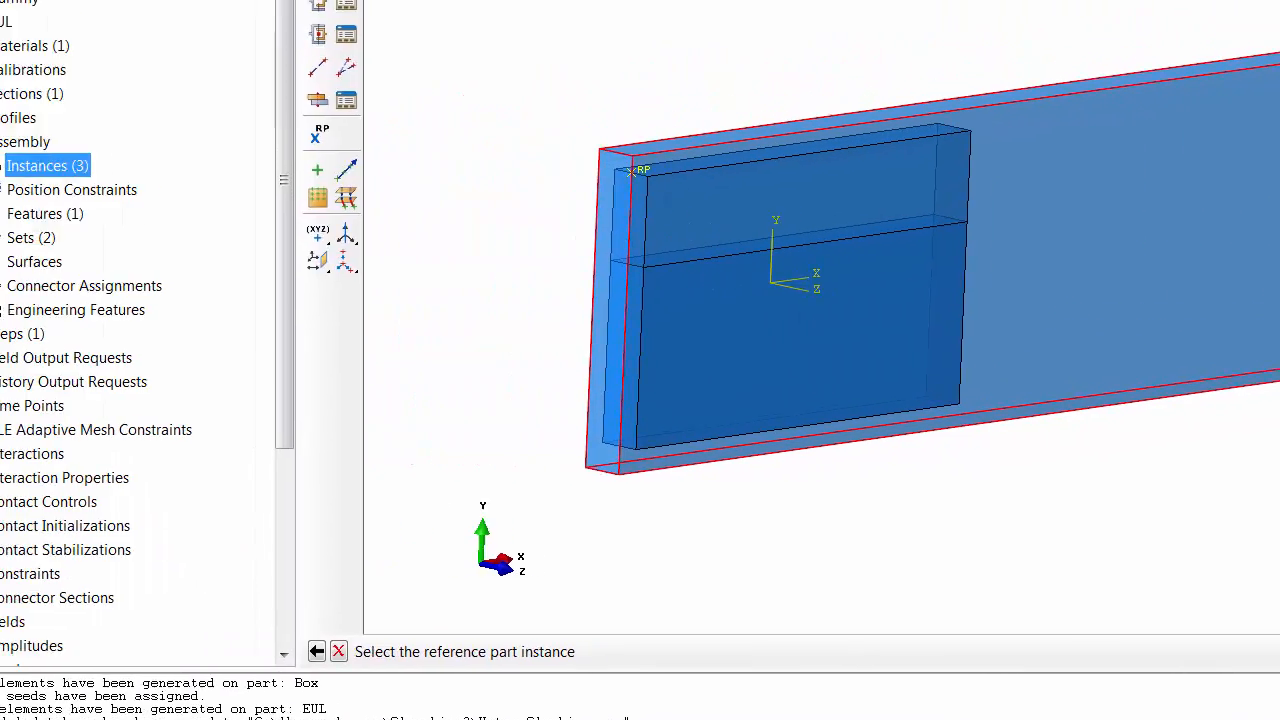
{"action": "left_click", "coordinate": [76, 115]}
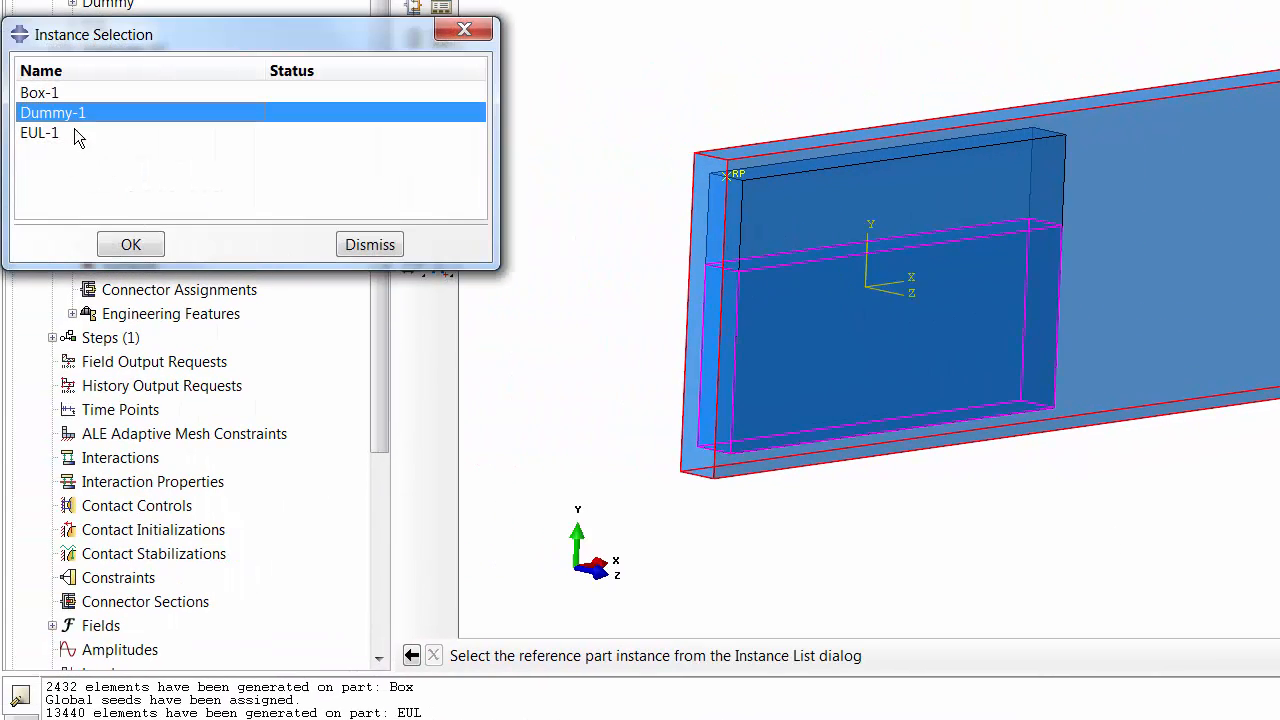
{"action": "left_click", "coordinate": [131, 247]}
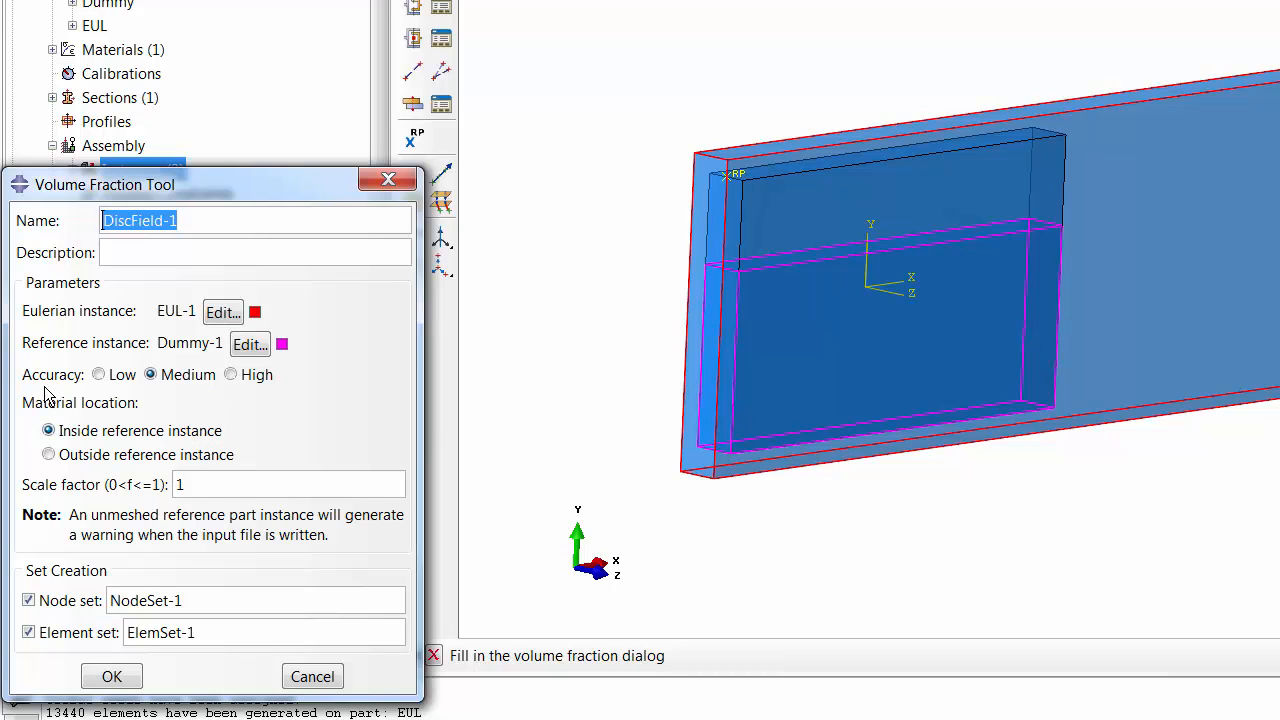
{"action": "left_click", "coordinate": [241, 378]}
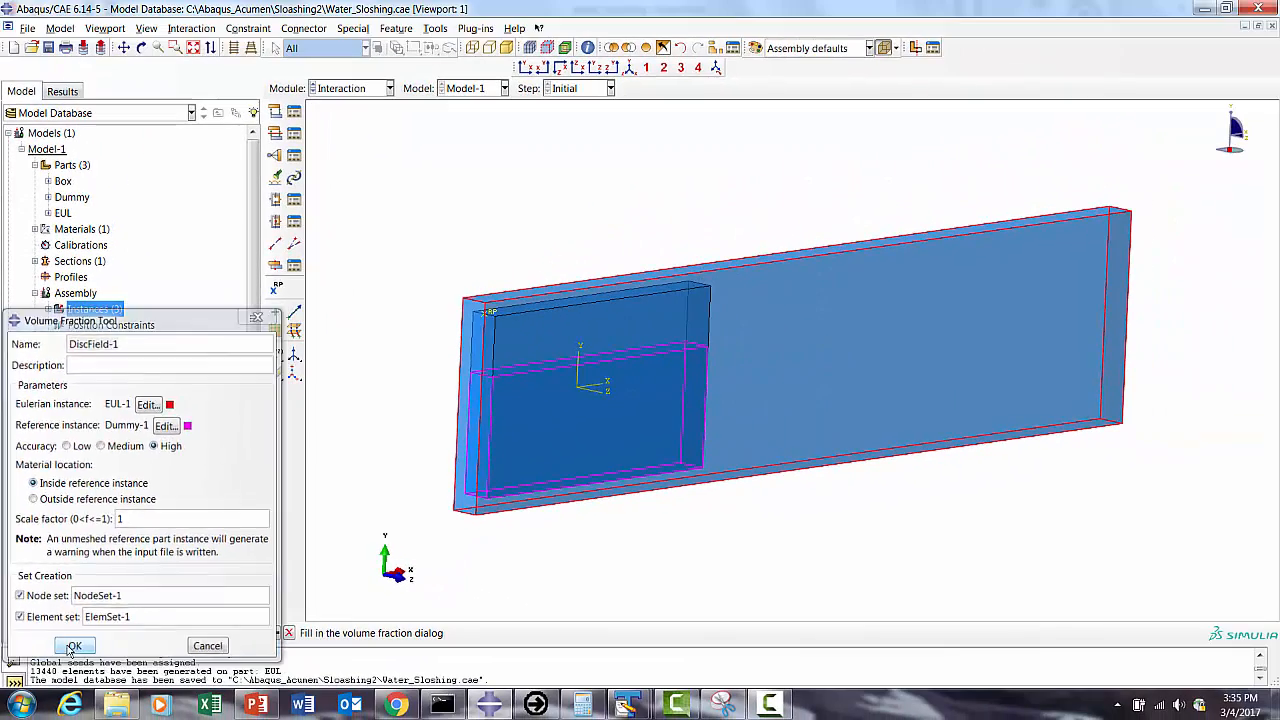
{"action": "left_click", "coordinate": [73, 646]}
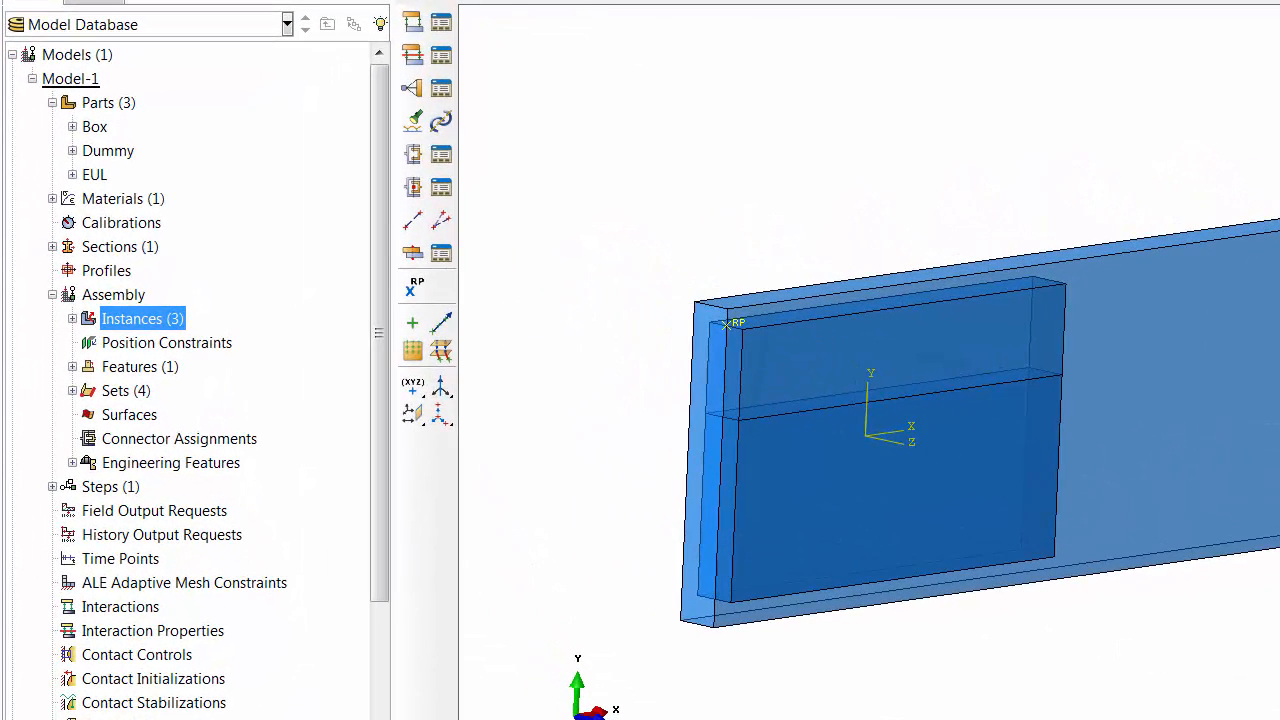
Step: In the Load module, create an Initial-step predefined field named Water, category Other, type Material assignment, on the EUL-1 instance
{"action": "left_click", "coordinate": [512, 6]}
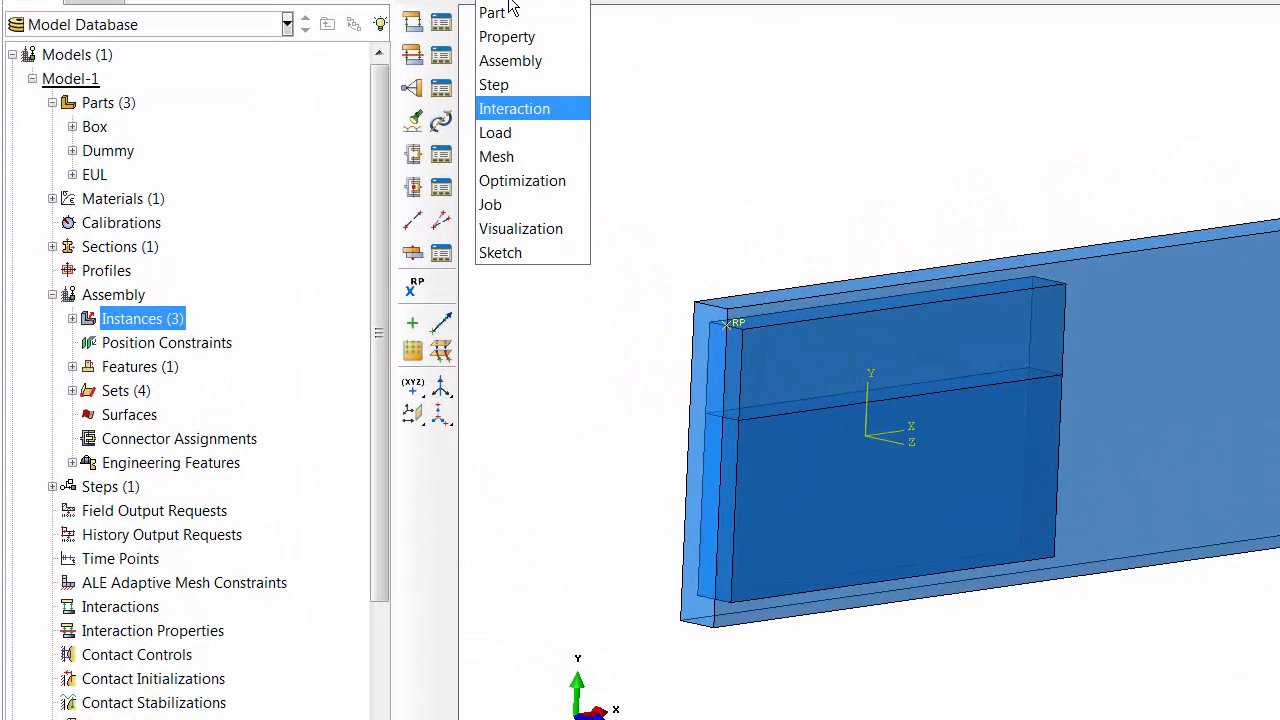
{"action": "left_click", "coordinate": [486, 136]}
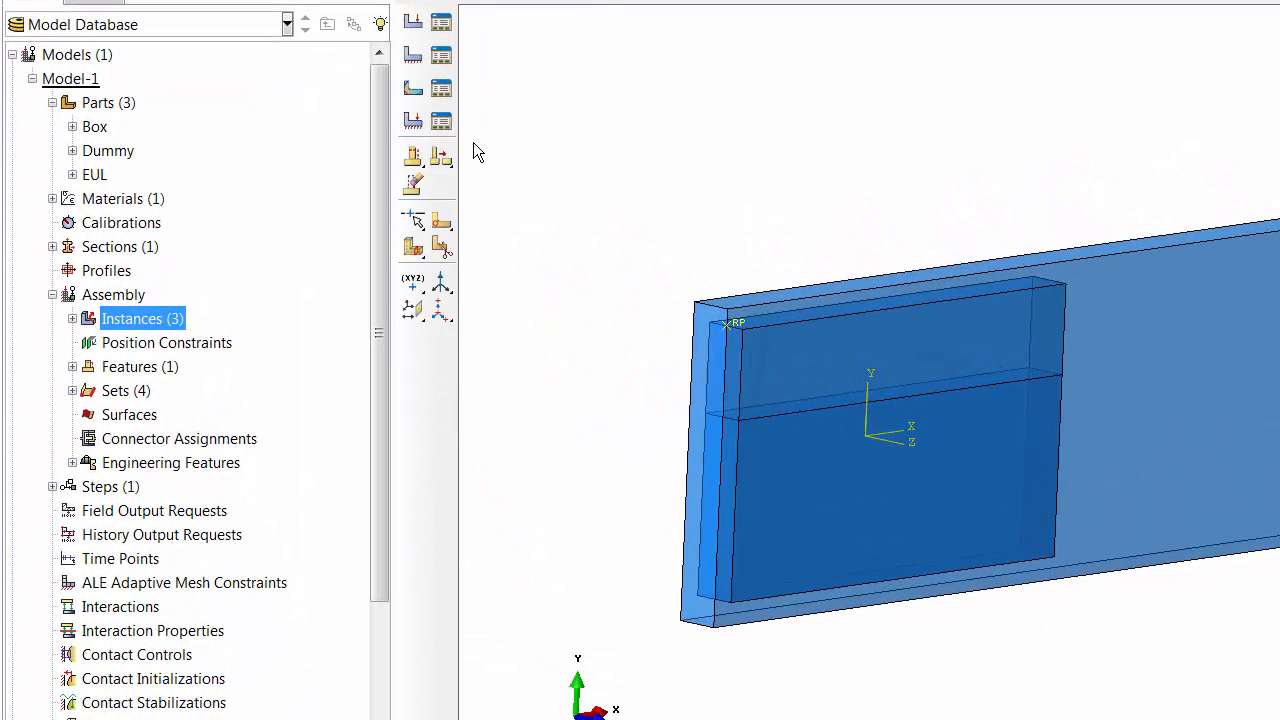
{"action": "left_click", "coordinate": [441, 88]}
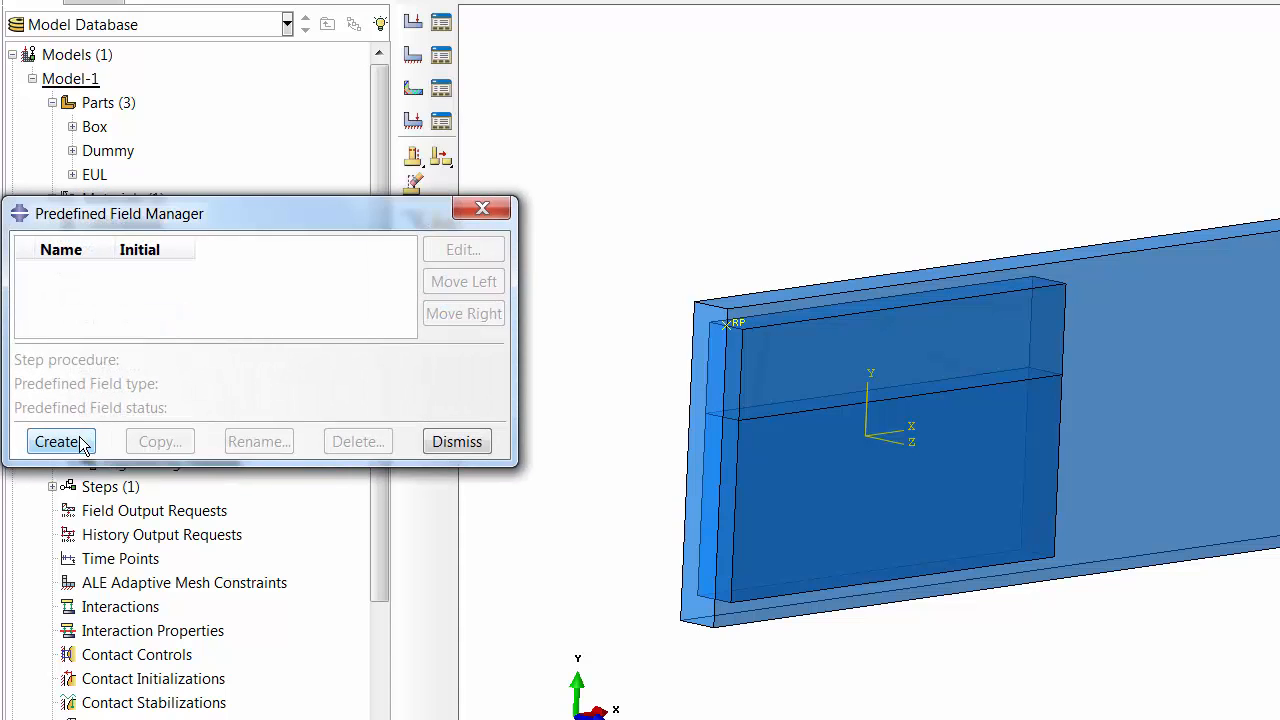
{"action": "left_click", "coordinate": [80, 441]}
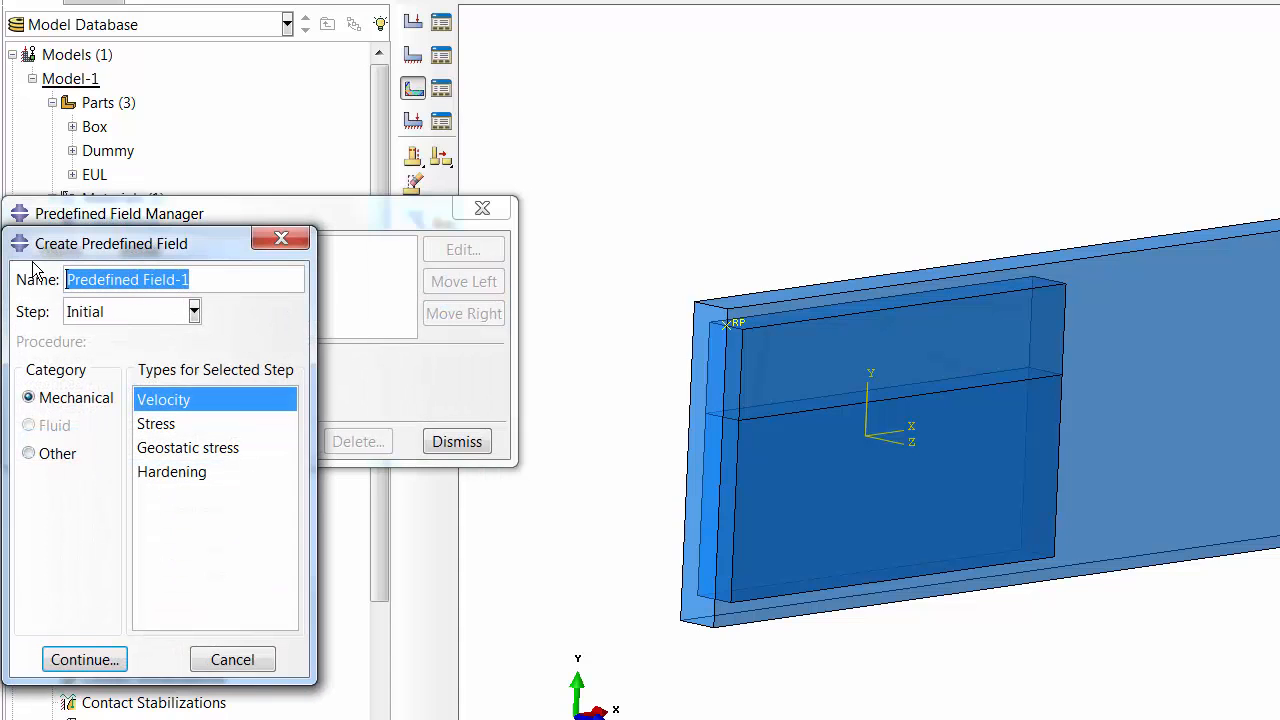
{"action": "type", "text": "Water"}
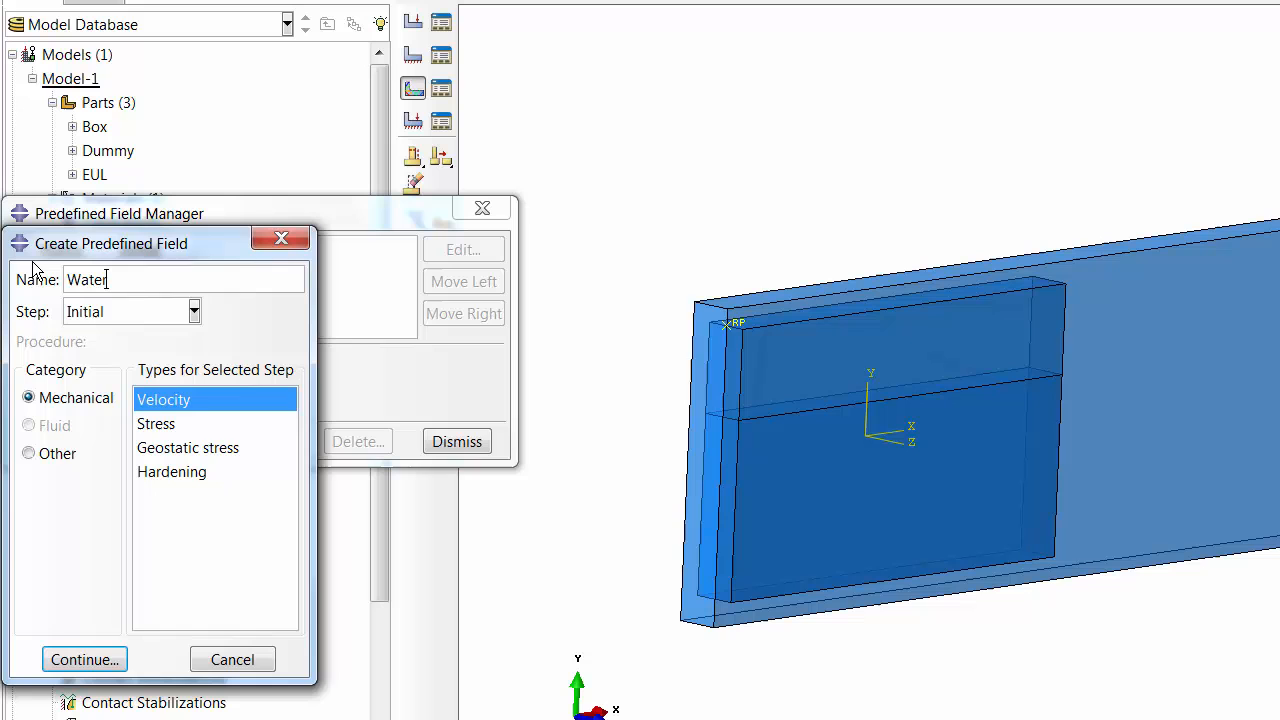
{"action": "left_click", "coordinate": [57, 453]}
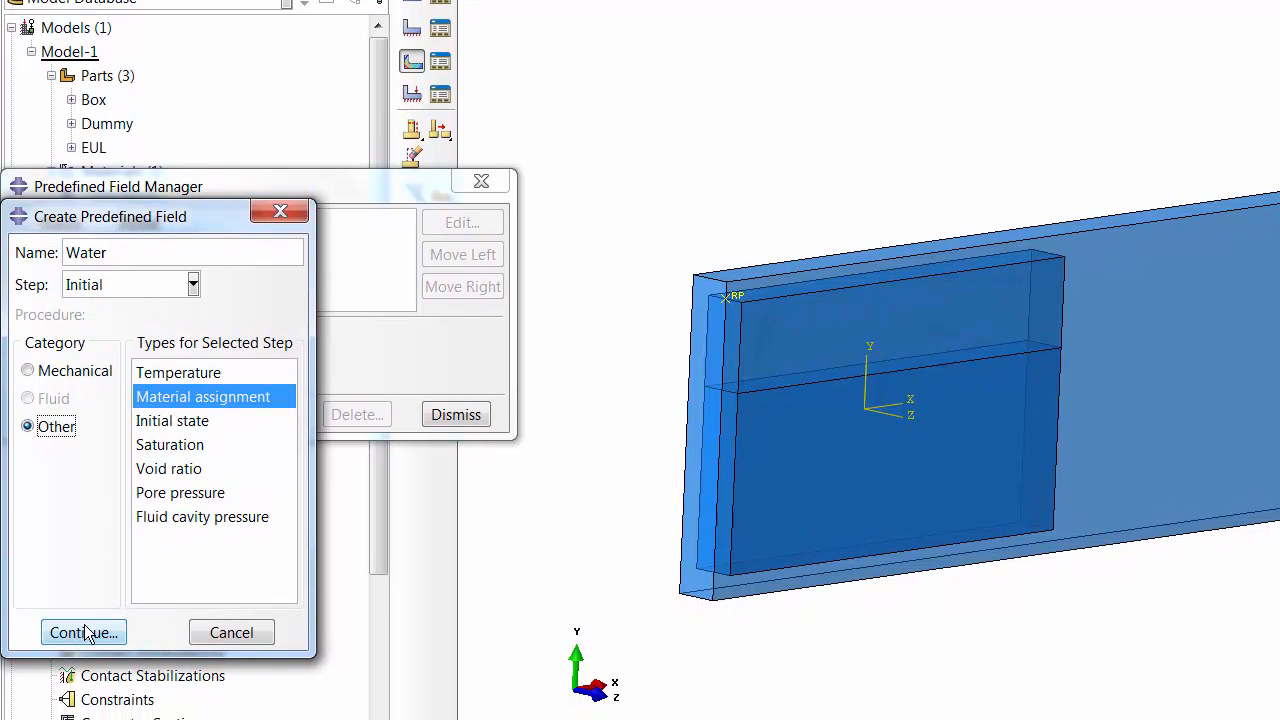
{"action": "left_click", "coordinate": [84, 659]}
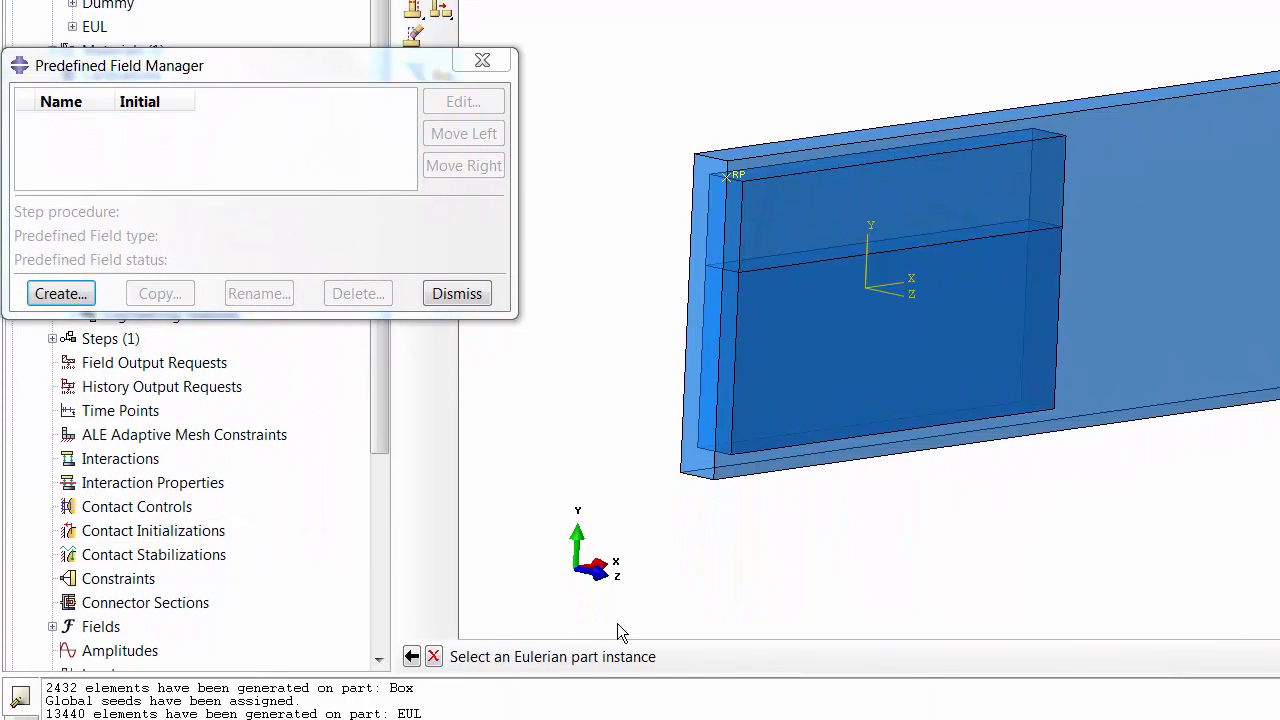
{"action": "left_click", "coordinate": [1262, 498]}
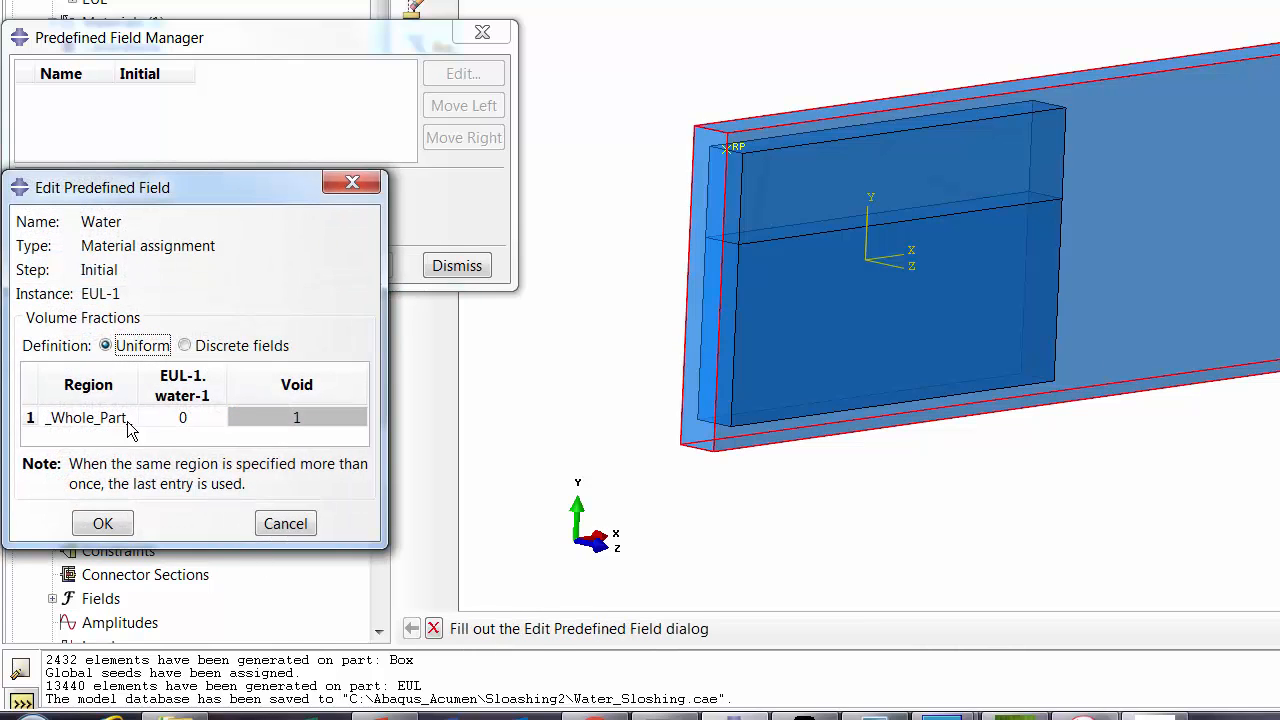
Step: Define the Water field's volume fractions by discrete fields, assigning DiscField-1 to the whole EUL-1 part
{"action": "left_click", "coordinate": [212, 348]}
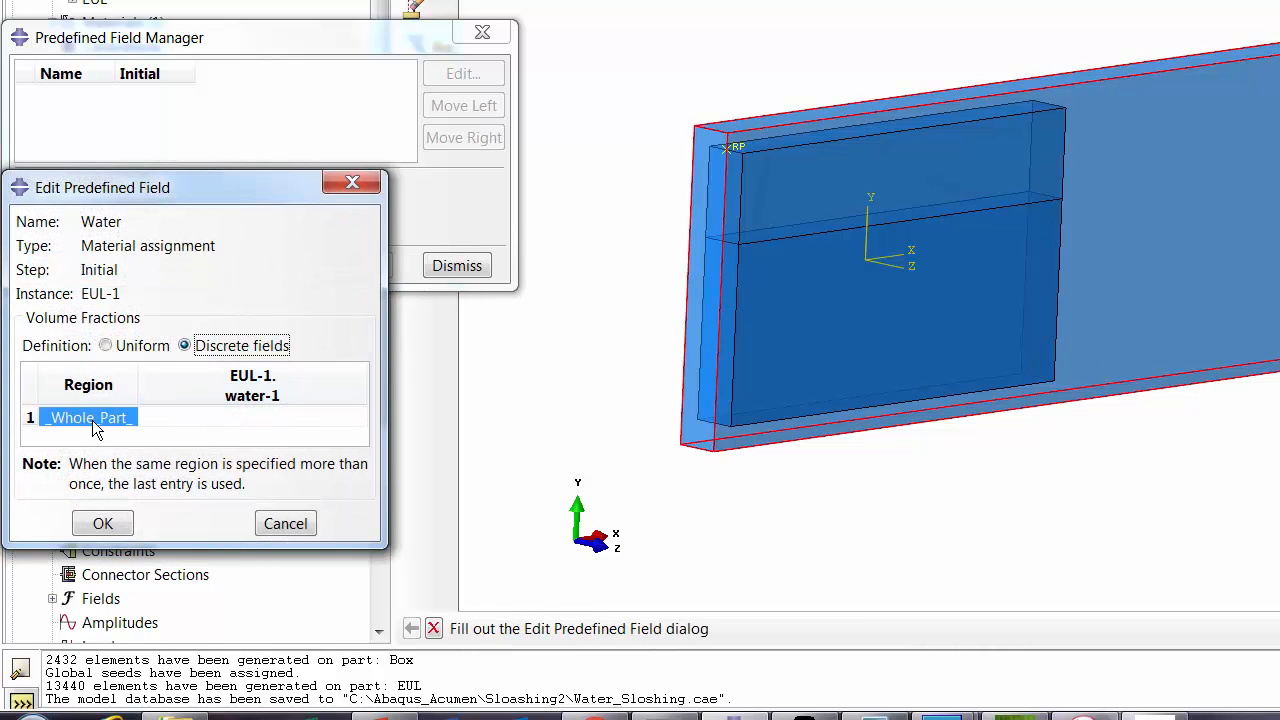
{"action": "left_click", "coordinate": [302, 418]}
{"action": "left_click", "coordinate": [283, 428]}
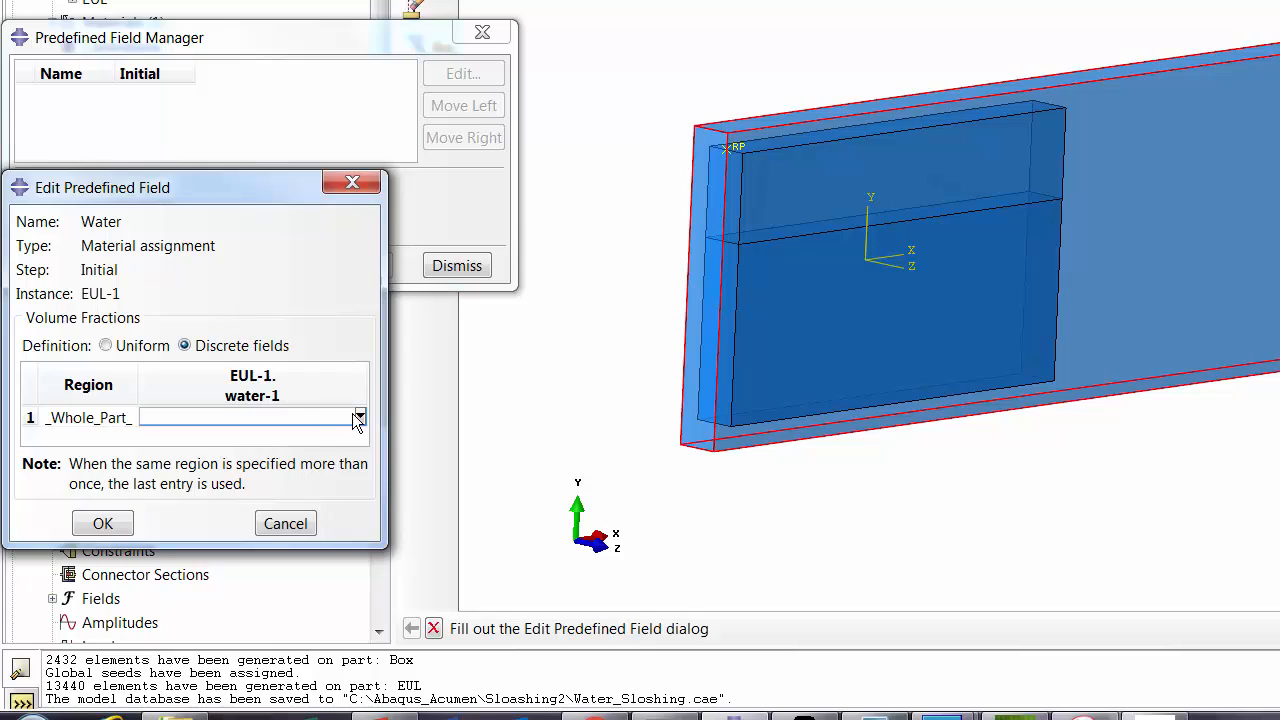
{"action": "left_click", "coordinate": [359, 417]}
{"action": "left_click", "coordinate": [300, 438]}
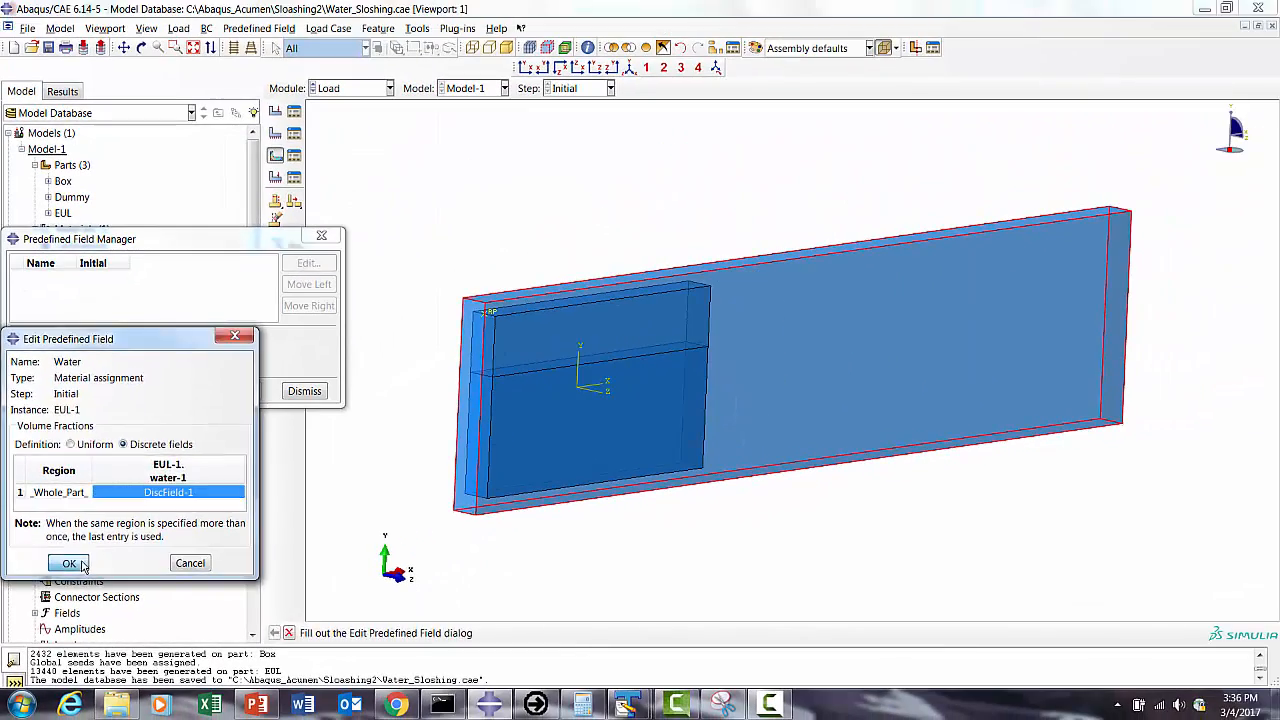
{"action": "left_click", "coordinate": [103, 523]}
{"action": "left_click", "coordinate": [318, 393]}
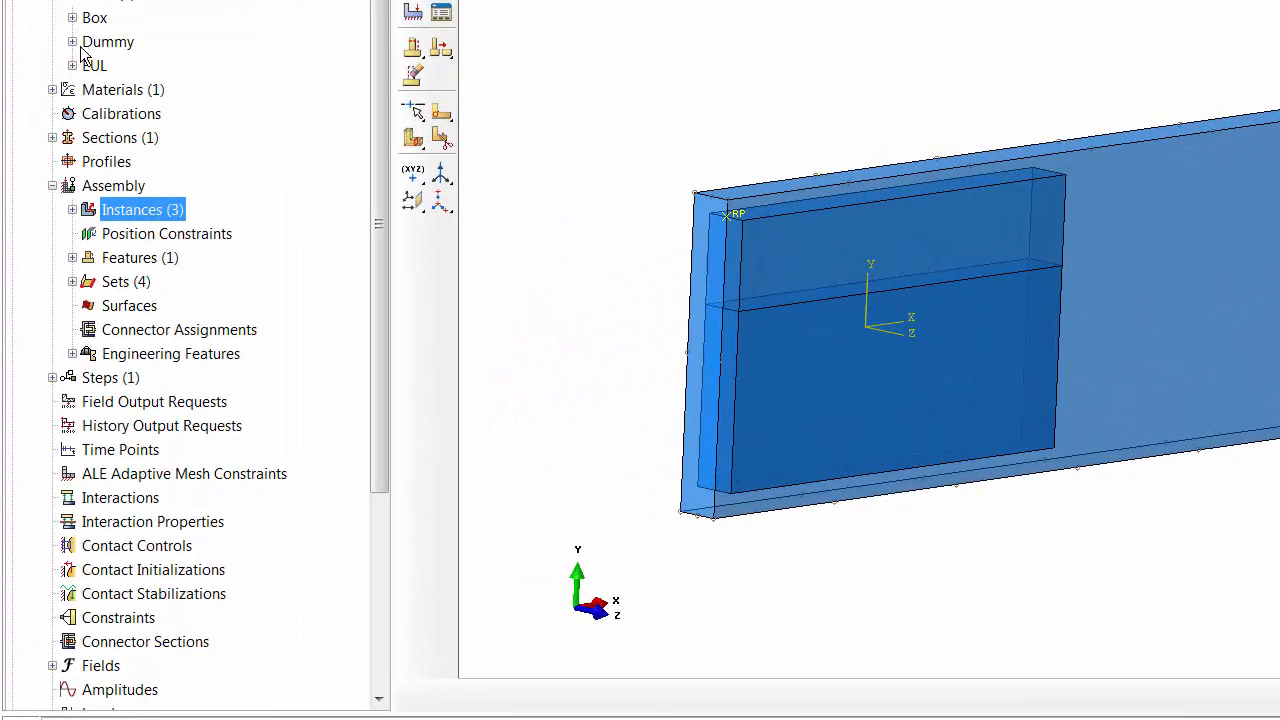
Step: Create a node set named Water_Nodes on the EUL part containing all of its mesh nodes
{"action": "left_click", "coordinate": [72, 66]}
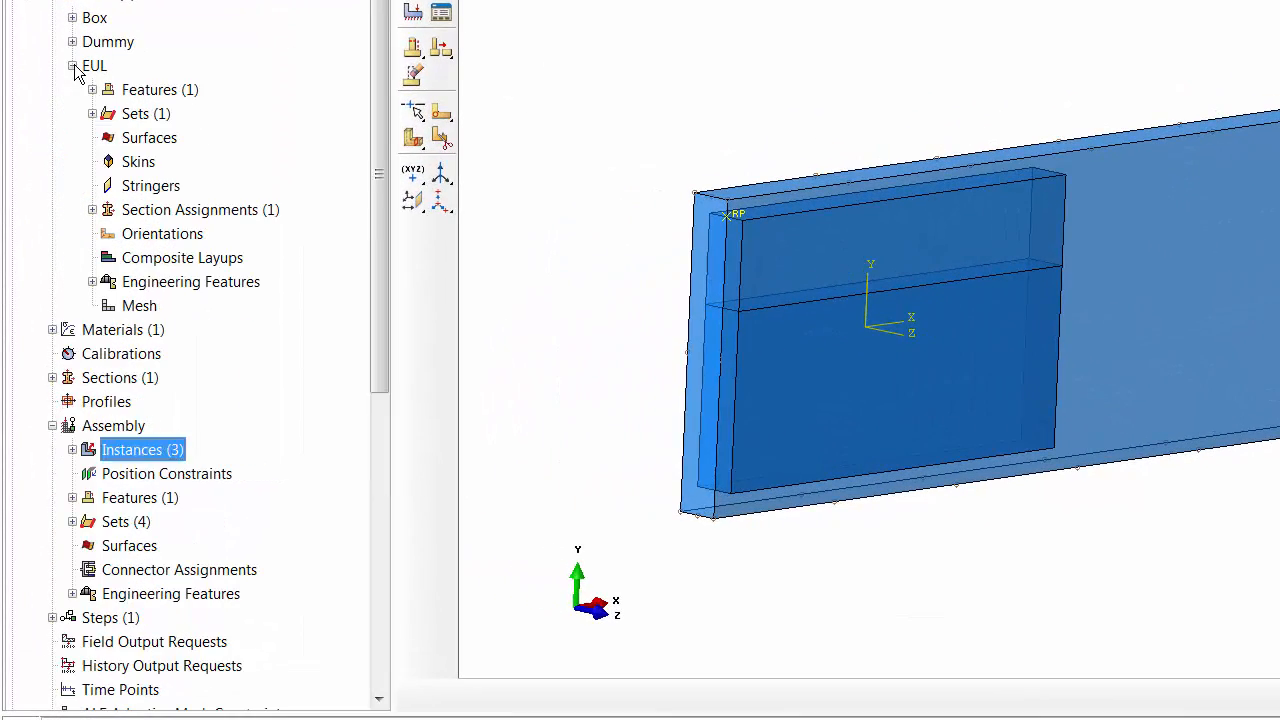
{"action": "left_click", "coordinate": [140, 115]}
{"action": "right_click", "coordinate": [140, 116]}
{"action": "left_click", "coordinate": [163, 157]}
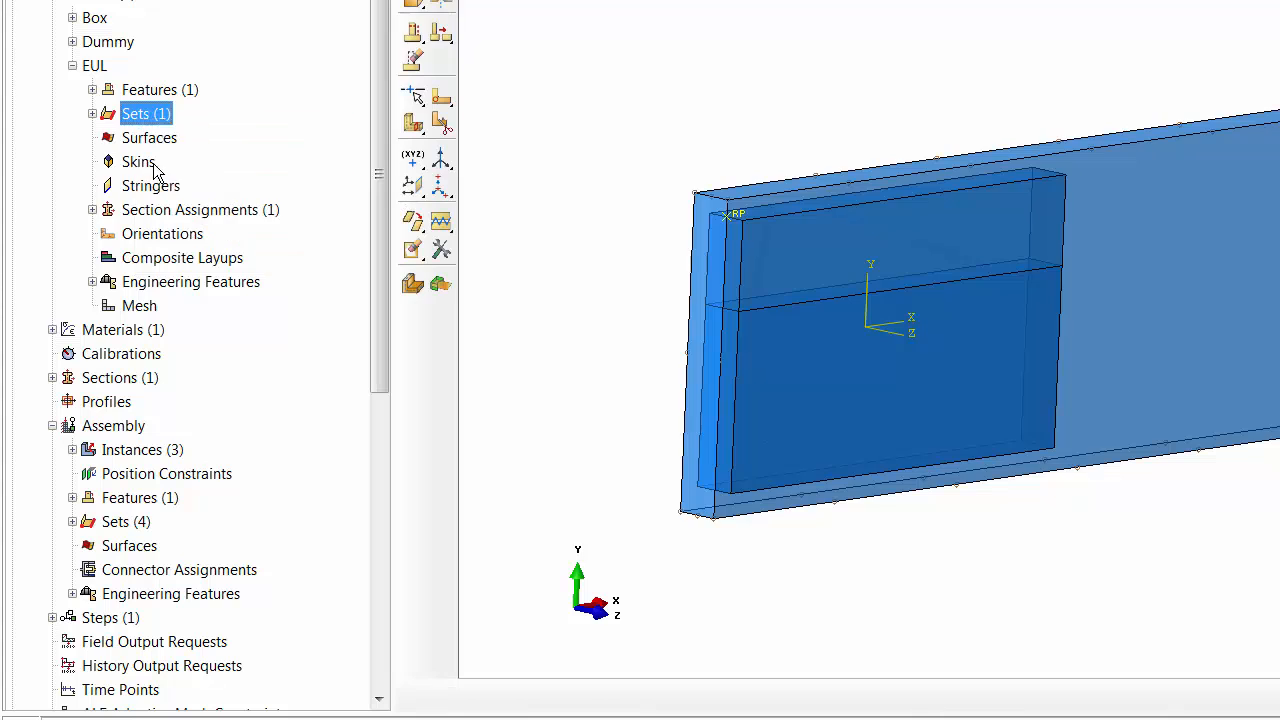
{"action": "left_click", "coordinate": [122, 172]}
{"action": "left_click_drag", "start_coordinate": [129, 112], "coordinate": [5, 107]}
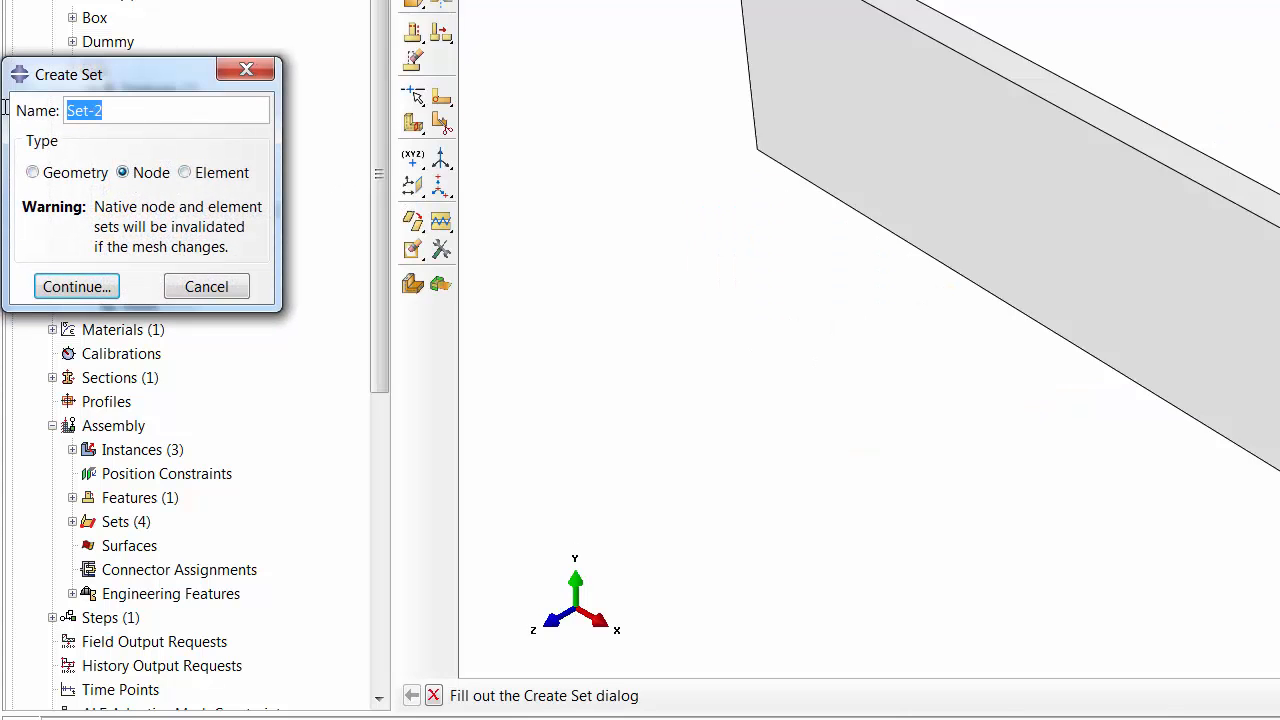
{"action": "type", "text": "Water_Nodes"}
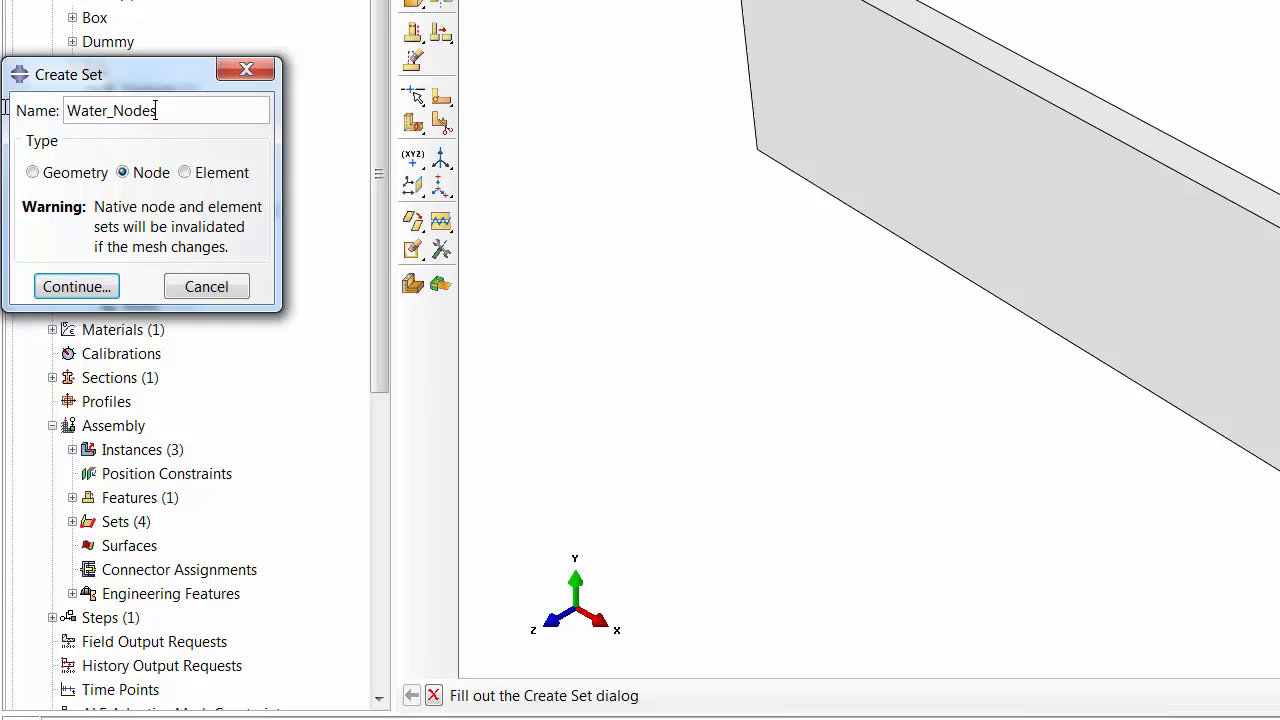
{"action": "left_click", "coordinate": [76, 287]}
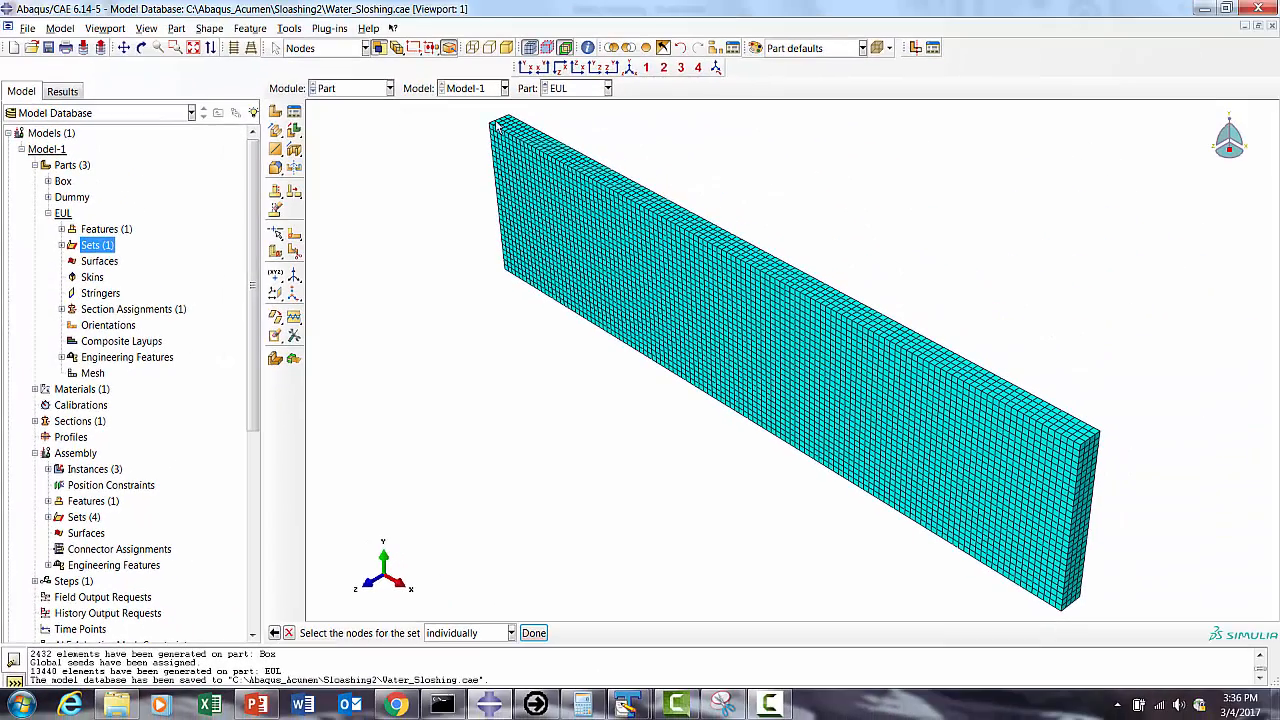
{"action": "left_click", "coordinate": [523, 68]}
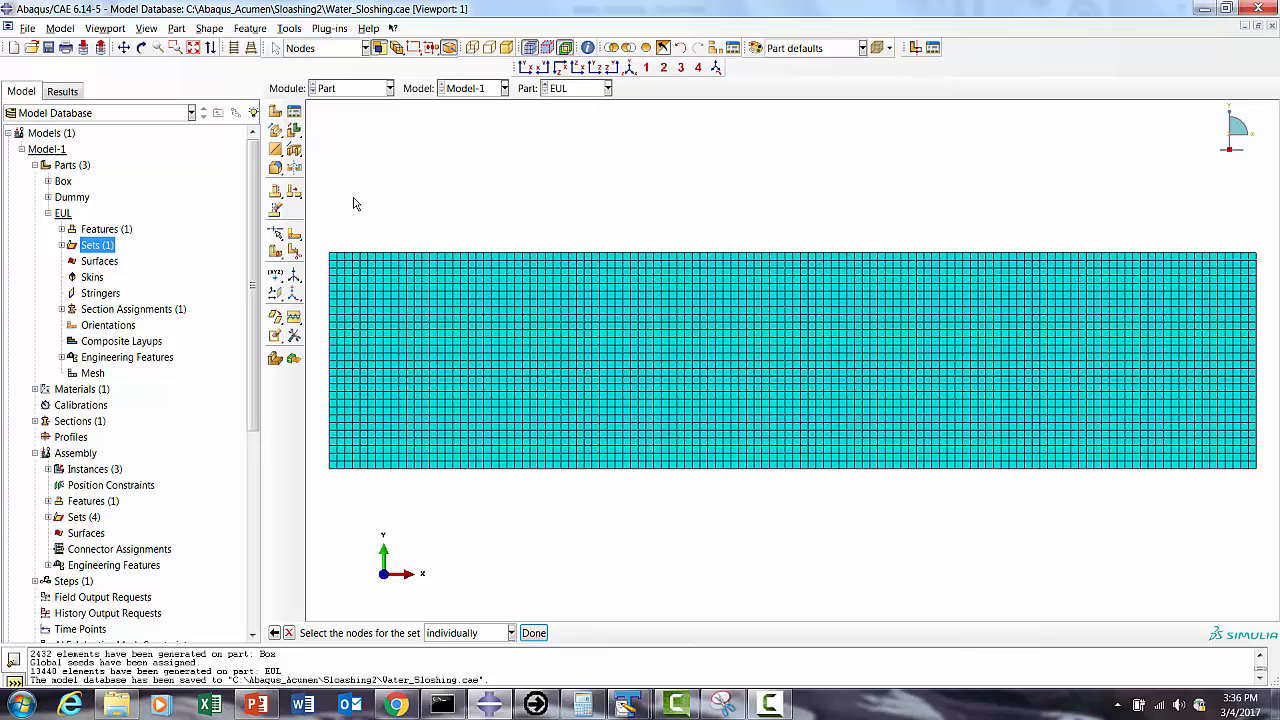
{"action": "left_click_drag", "start_coordinate": [314, 214], "coordinate": [1271, 531]}
{"action": "left_click", "coordinate": [533, 633]}
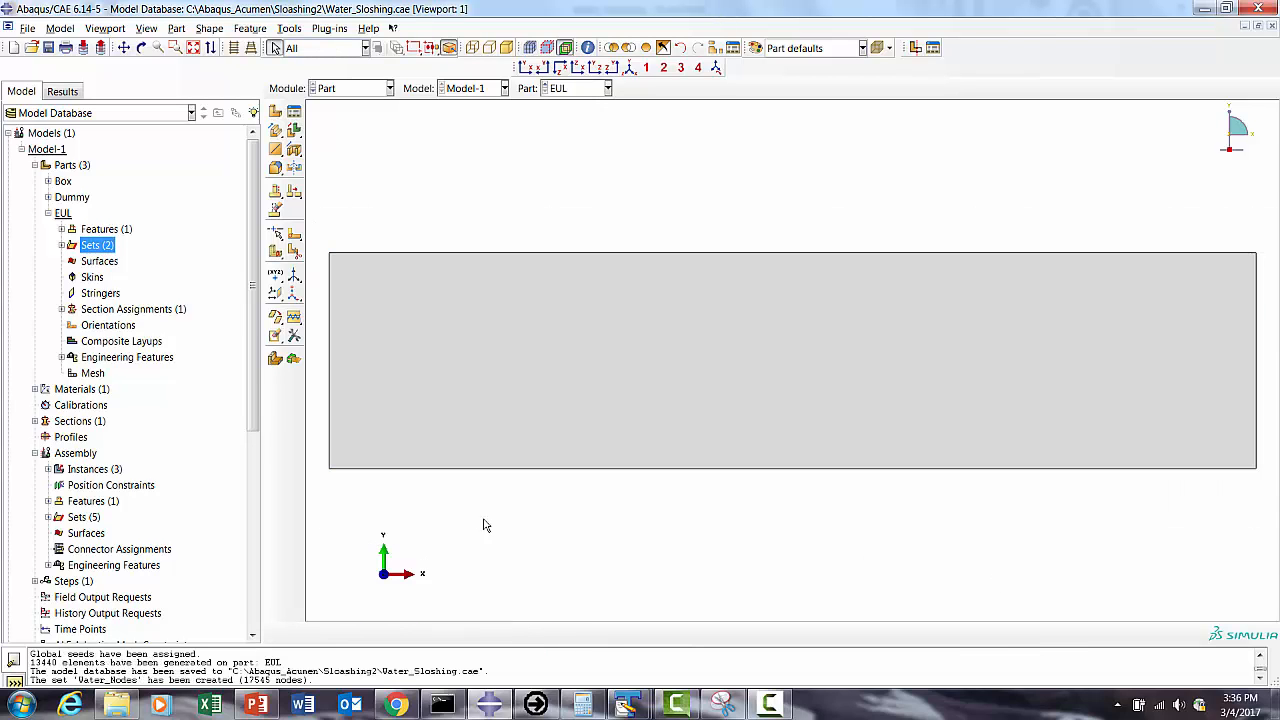
Step: In the Load module, create an Initial-step predefined field named Water_Velo, category Mechanical, type Velocity
{"action": "left_click", "coordinate": [141, 47]}
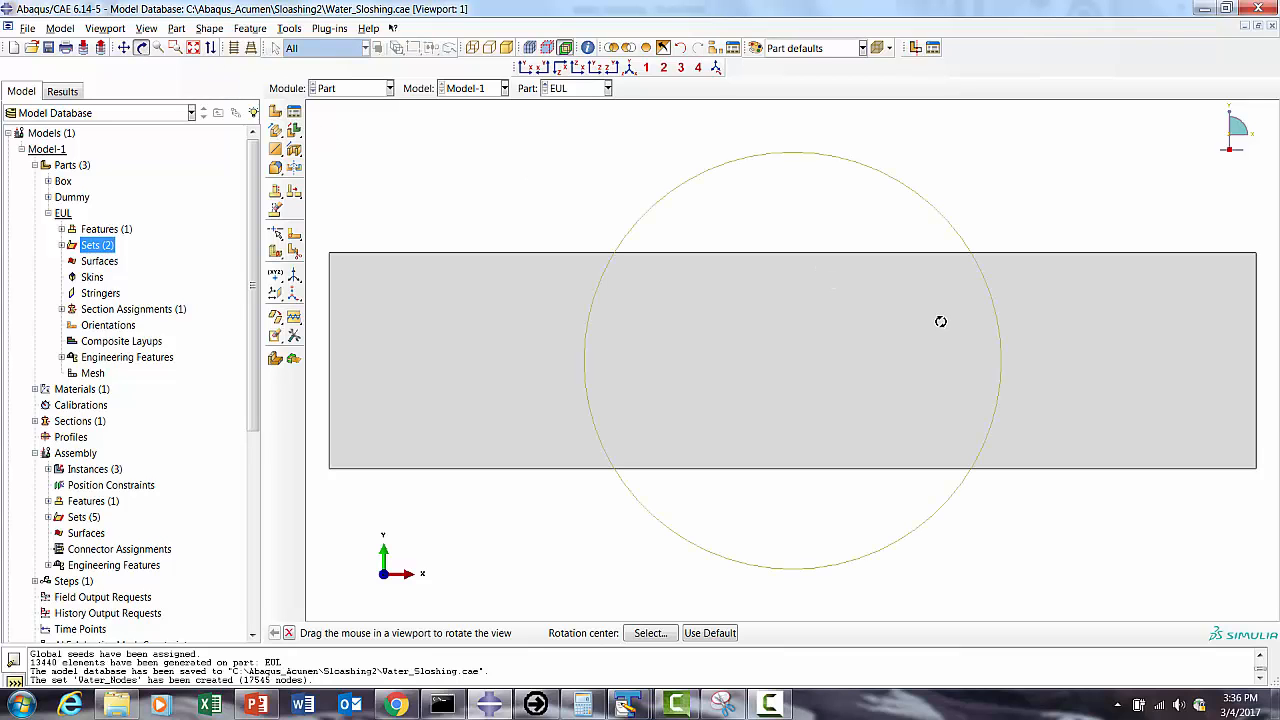
{"action": "left_click_drag", "start_coordinate": [938, 322], "coordinate": [605, 340]}
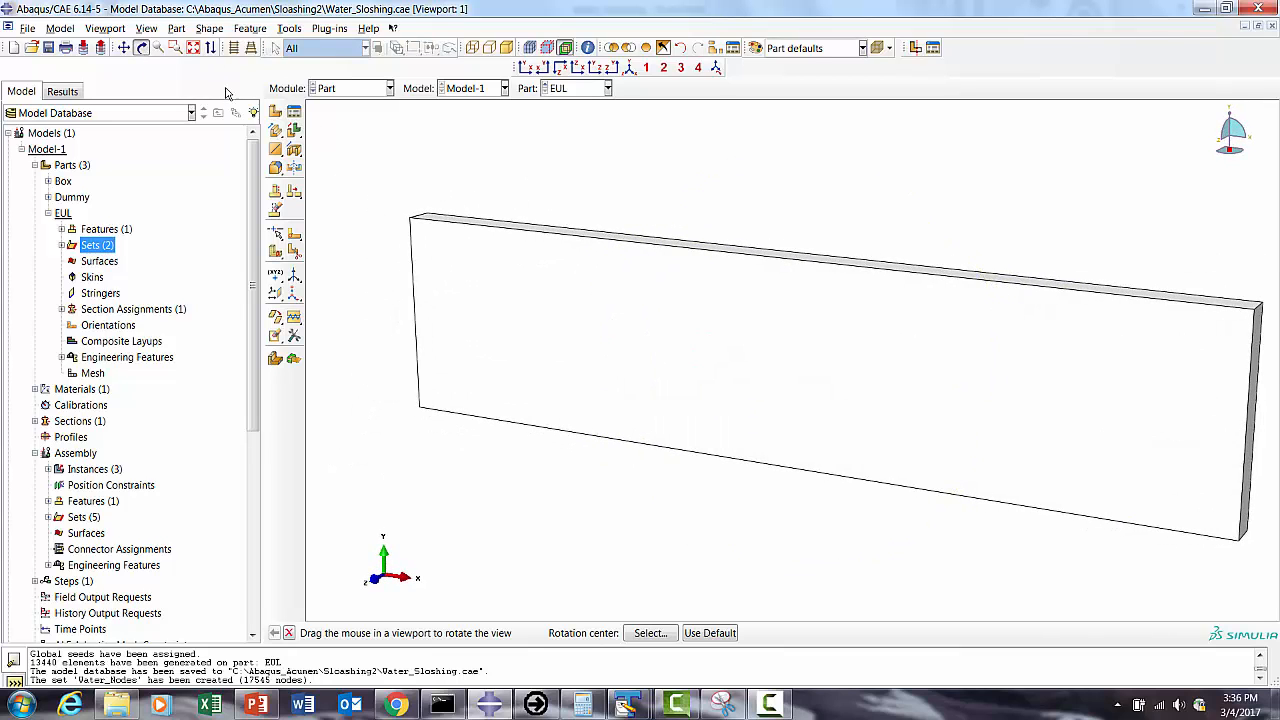
{"action": "left_click", "coordinate": [193, 50]}
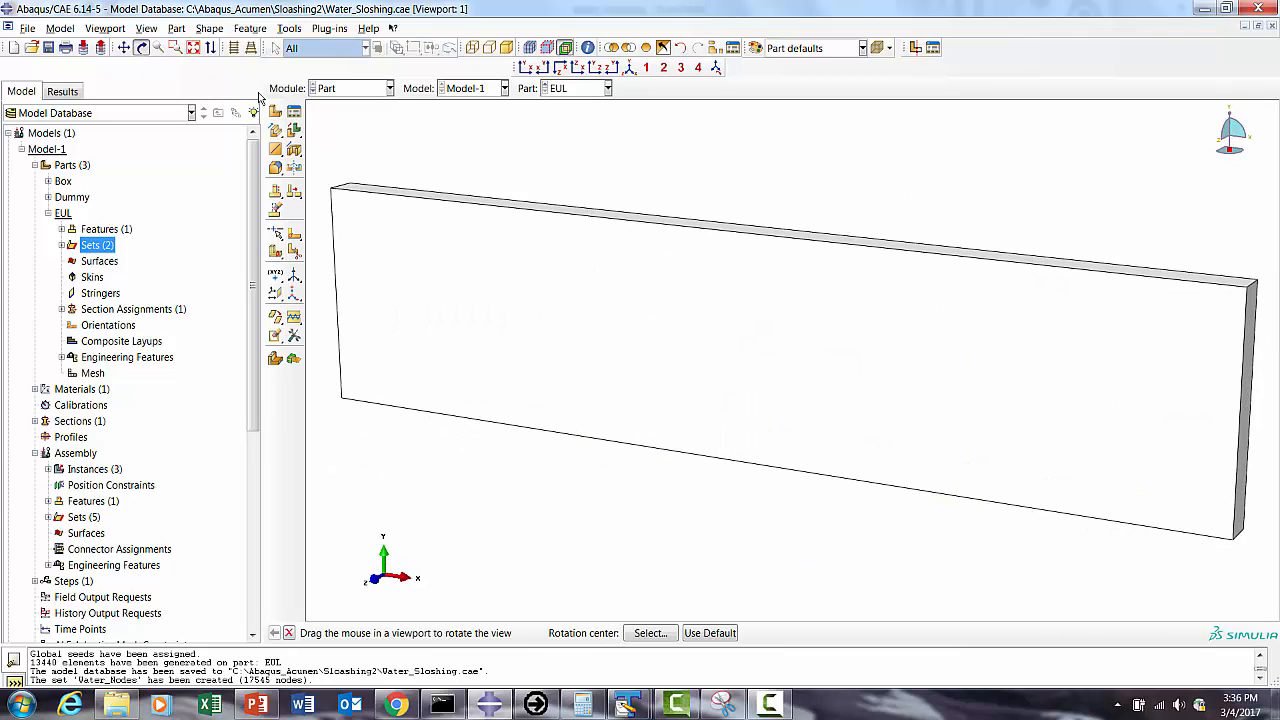
{"action": "left_click", "coordinate": [327, 88]}
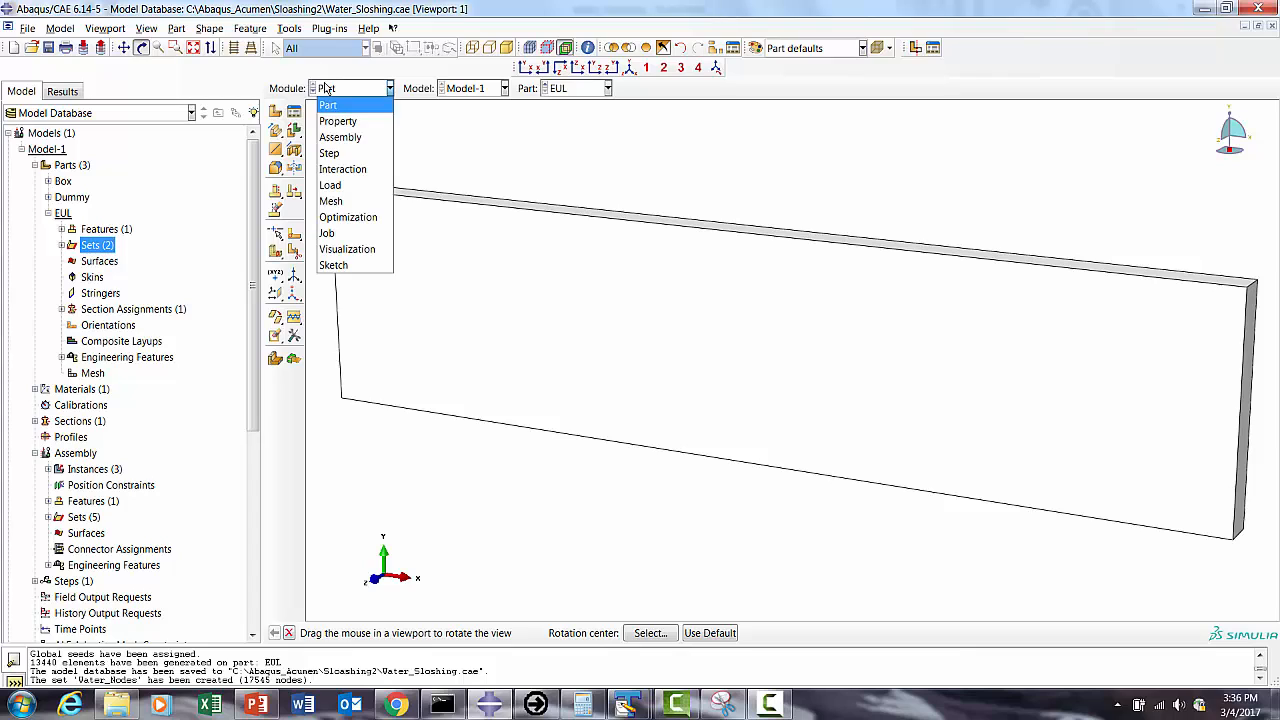
{"action": "left_click", "coordinate": [334, 186]}
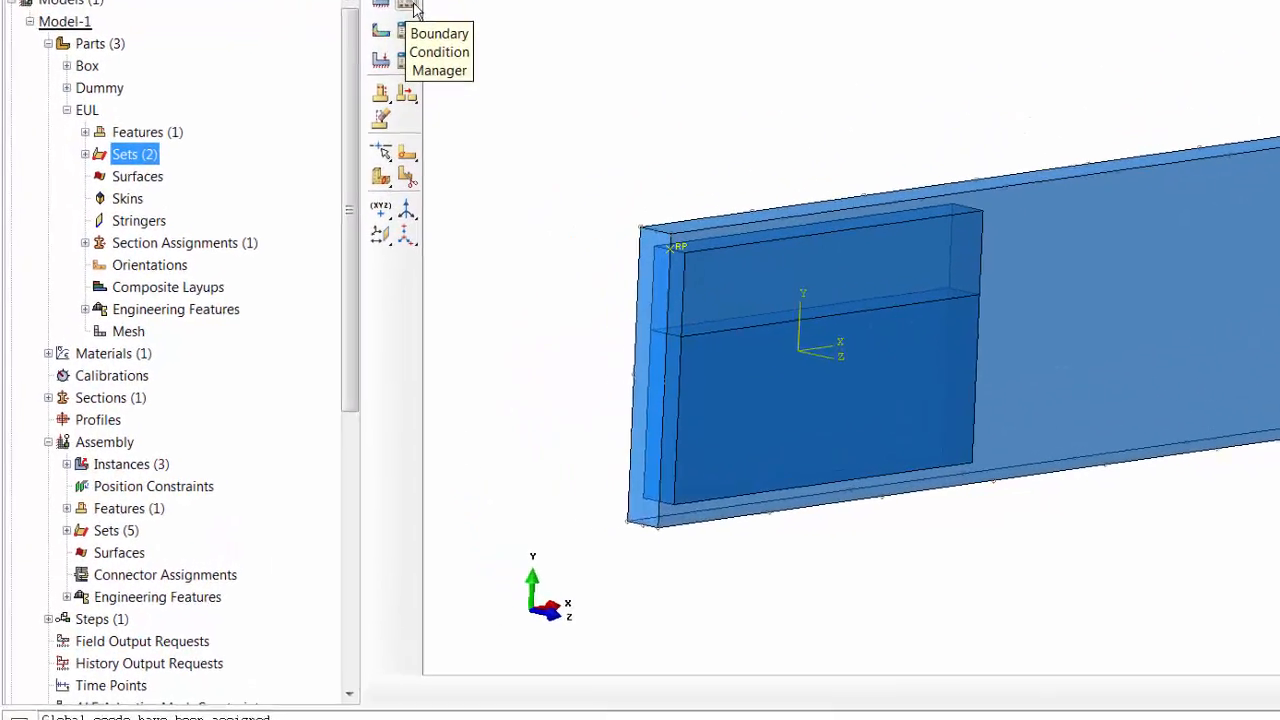
{"action": "left_click", "coordinate": [437, 5]}
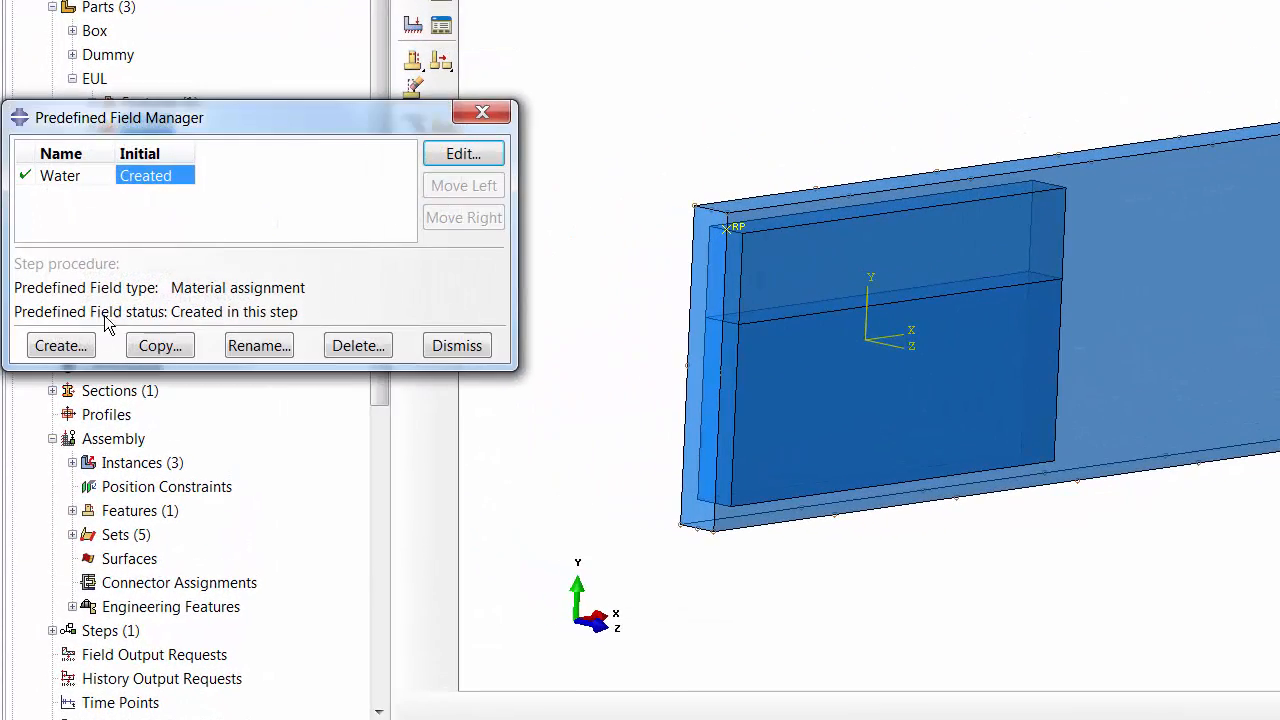
{"action": "left_click", "coordinate": [86, 346]}
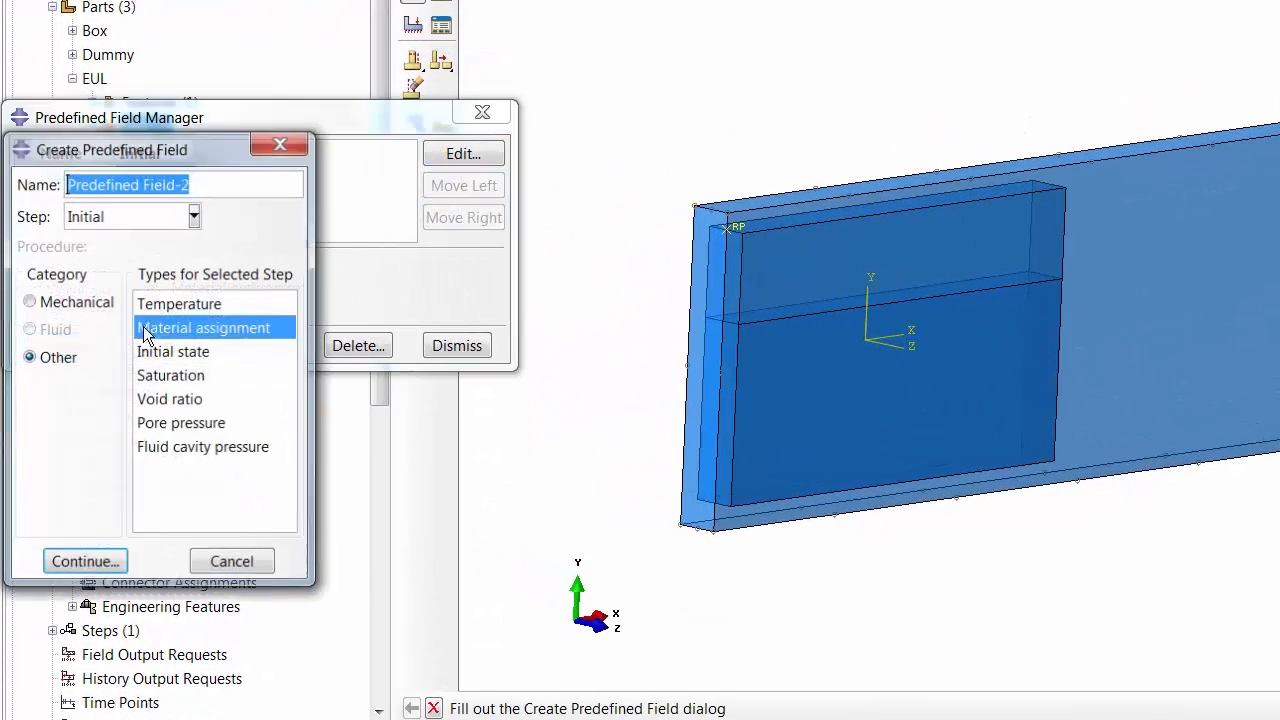
{"action": "left_click", "coordinate": [29, 302]}
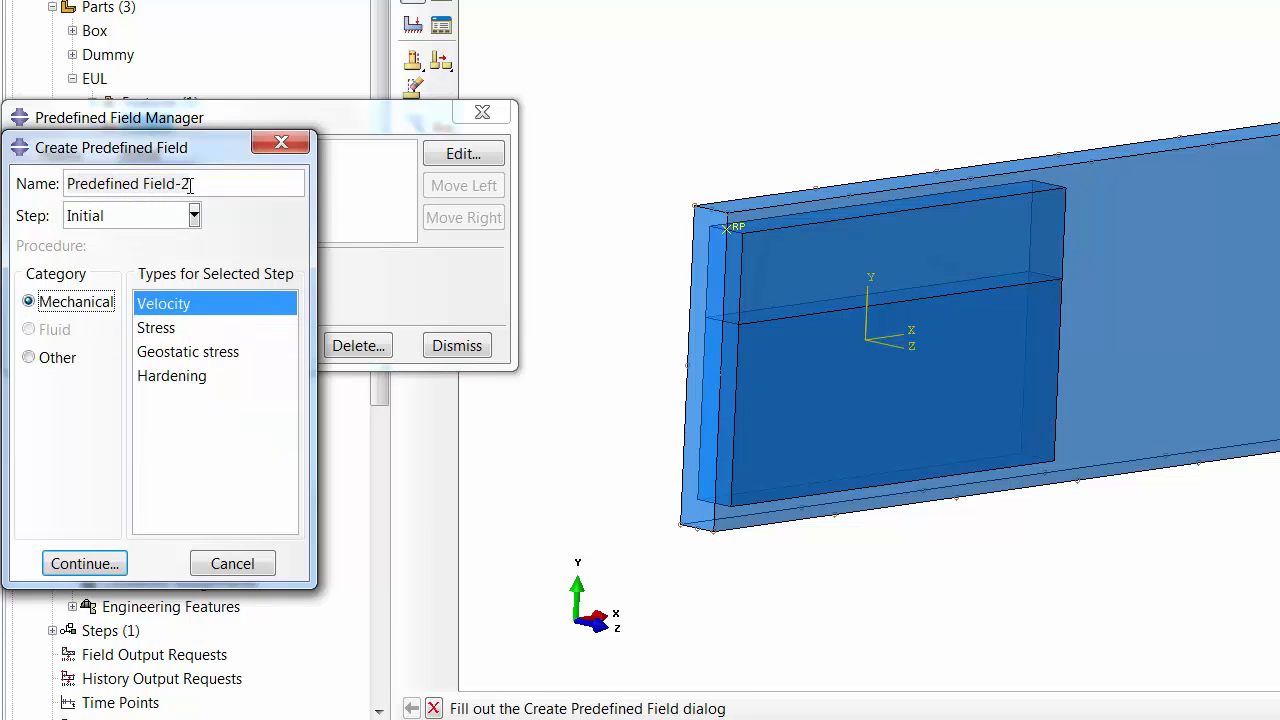
{"action": "left_click_drag", "start_coordinate": [191, 184], "coordinate": [10, 178]}
{"action": "type", "text": "Wa"}
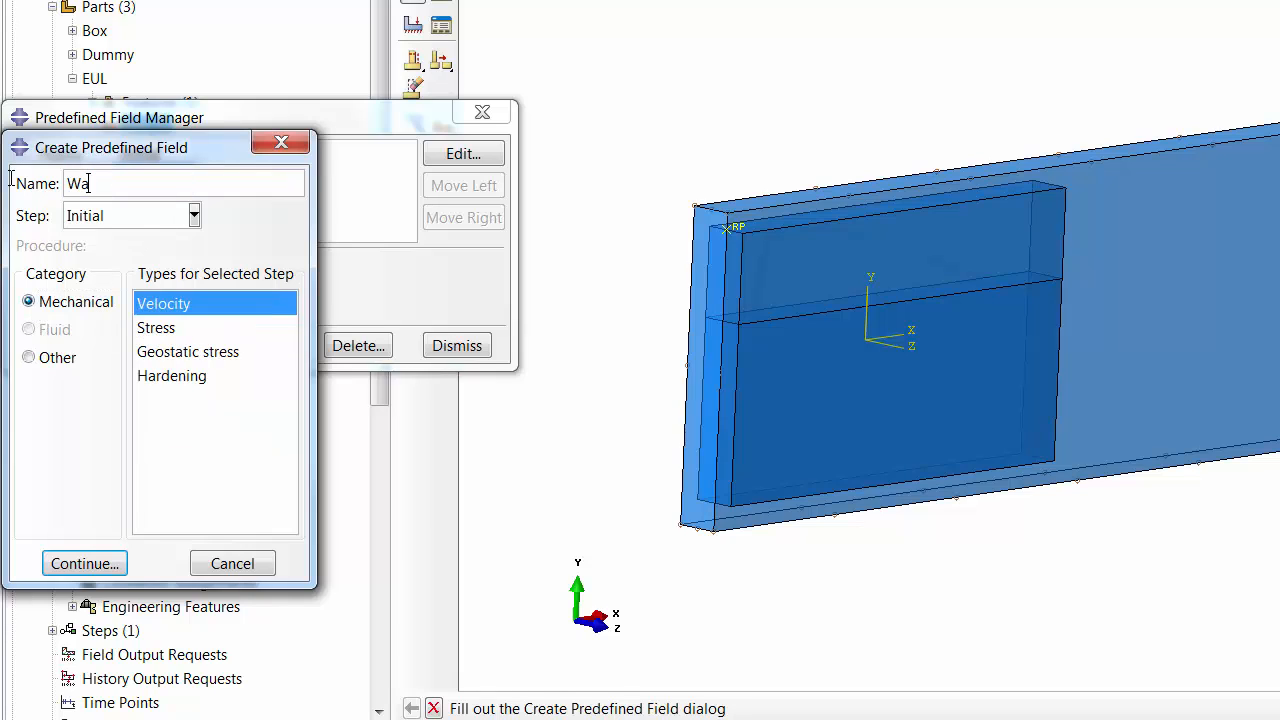
{"action": "type", "text": "ter_Veloc"}
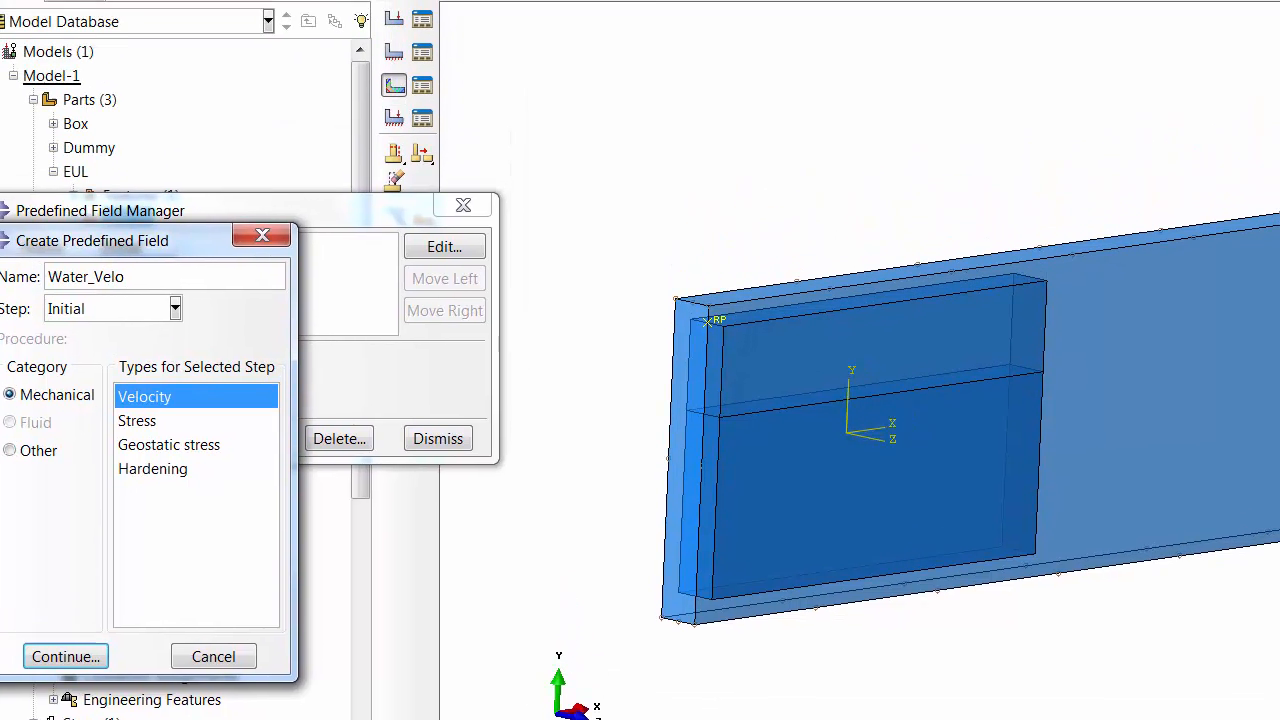
{"action": "key", "text": "Return"}
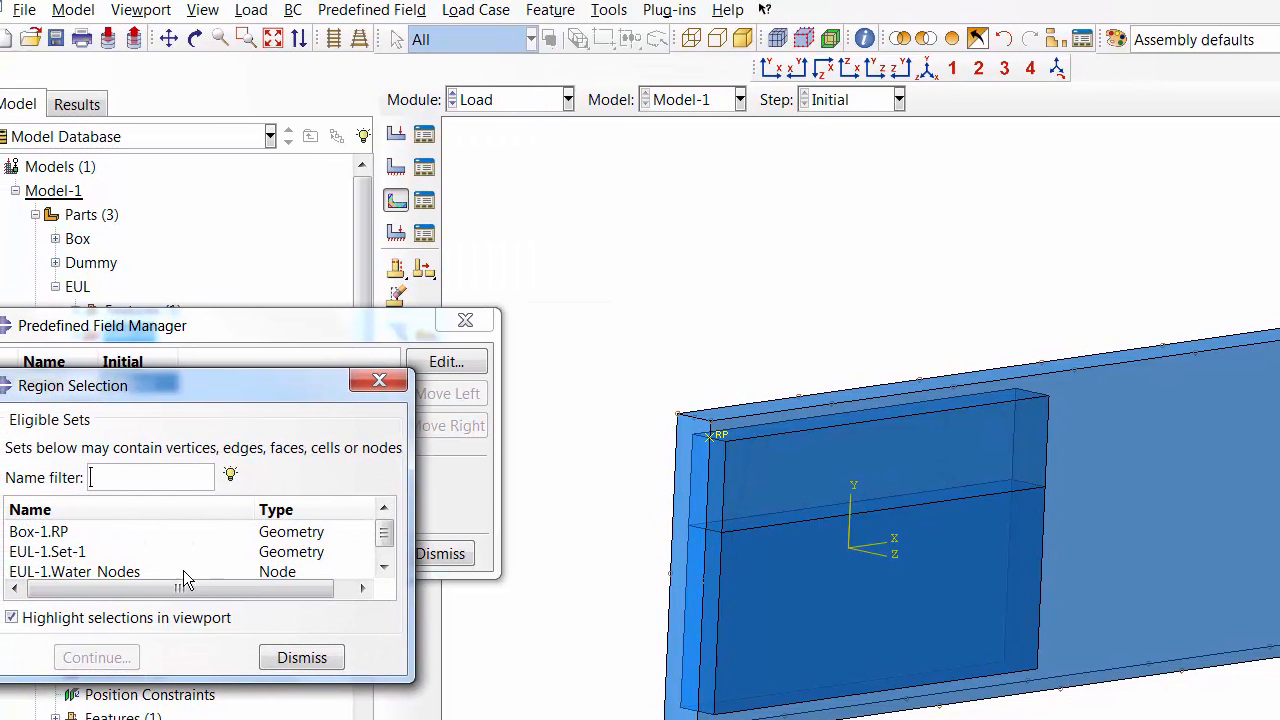
Step: Apply the Water_Velo field to the EUL-1.Water_Nodes set with a uniform, translational-only V1 velocity of 5.5e03
{"action": "left_click", "coordinate": [160, 570]}
{"action": "left_click", "coordinate": [97, 658]}
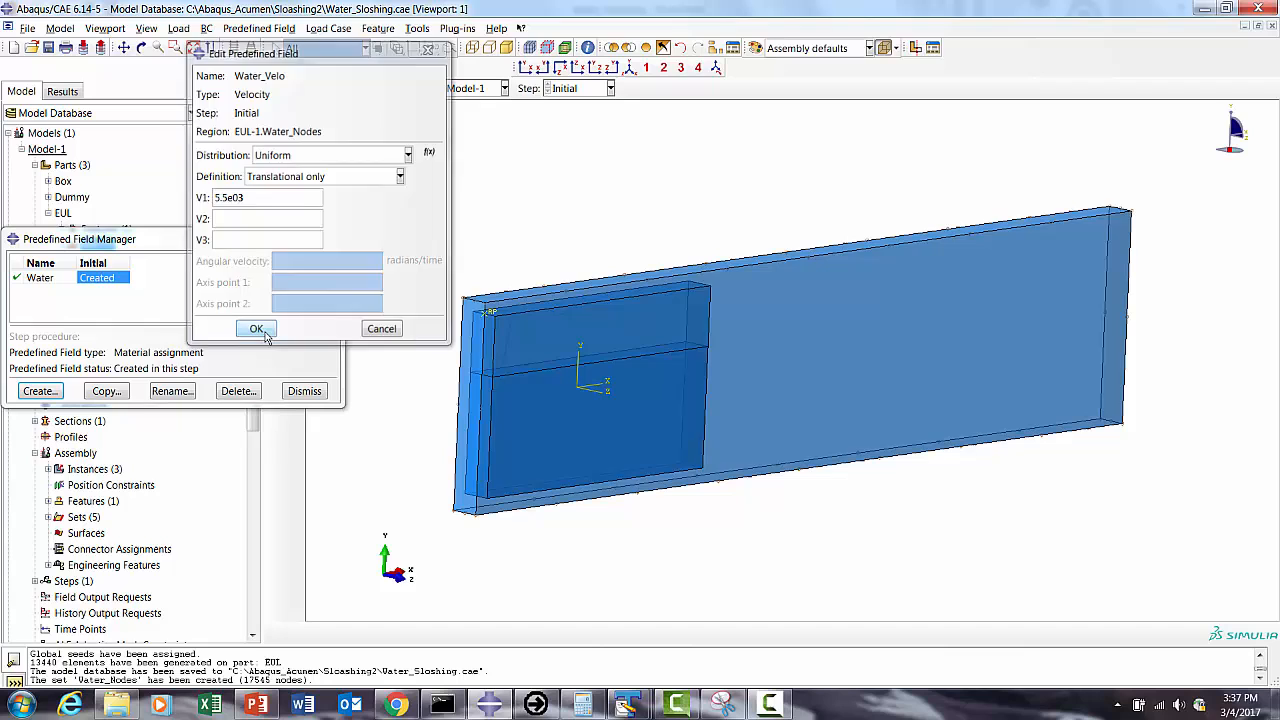
{"action": "left_click", "coordinate": [384, 494]}
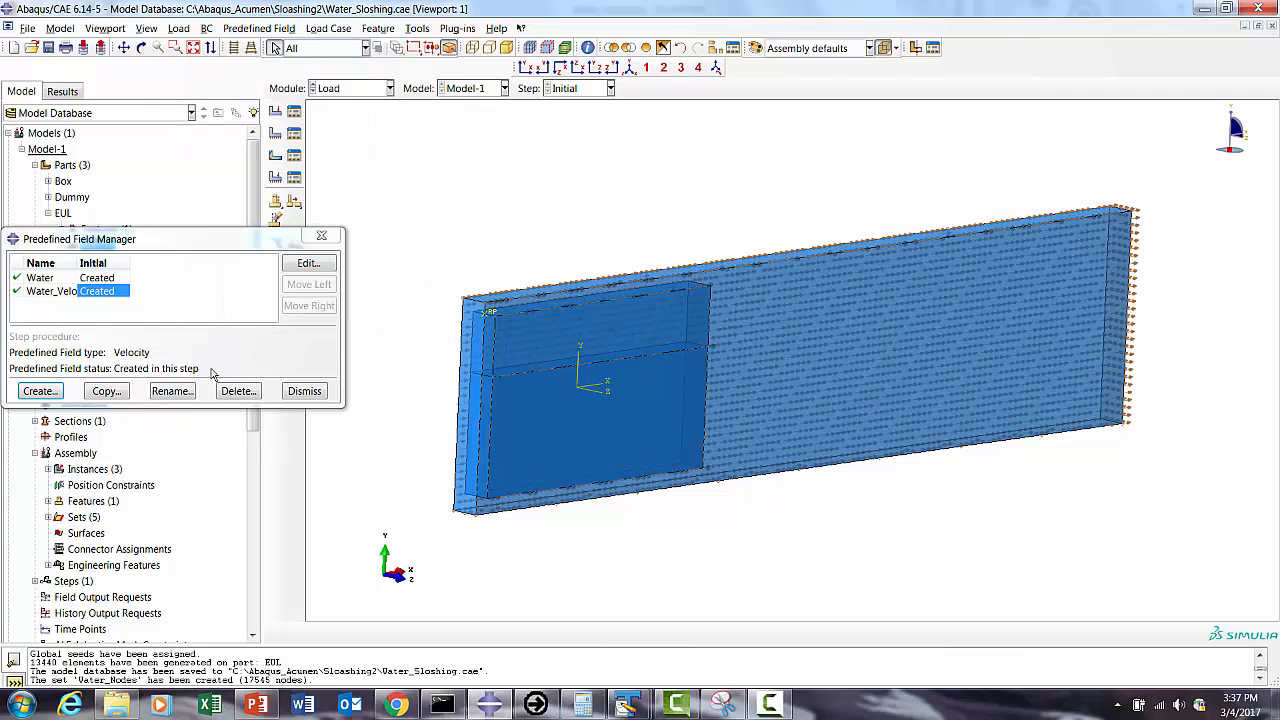
{"action": "left_click", "coordinate": [304, 391]}
Step: In the Step module, create a Dynamic, Explicit step named Water_Sloashing after the Initial step
{"action": "left_click", "coordinate": [527, 68]}
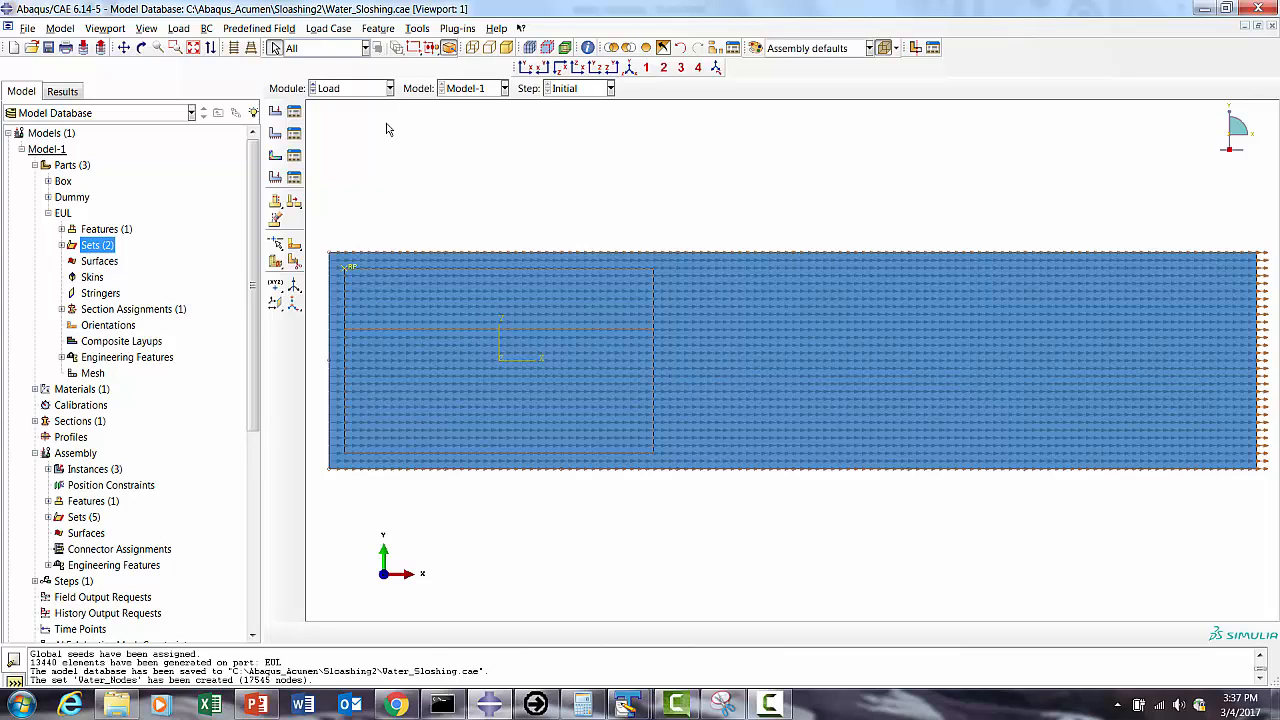
{"action": "left_click", "coordinate": [347, 89]}
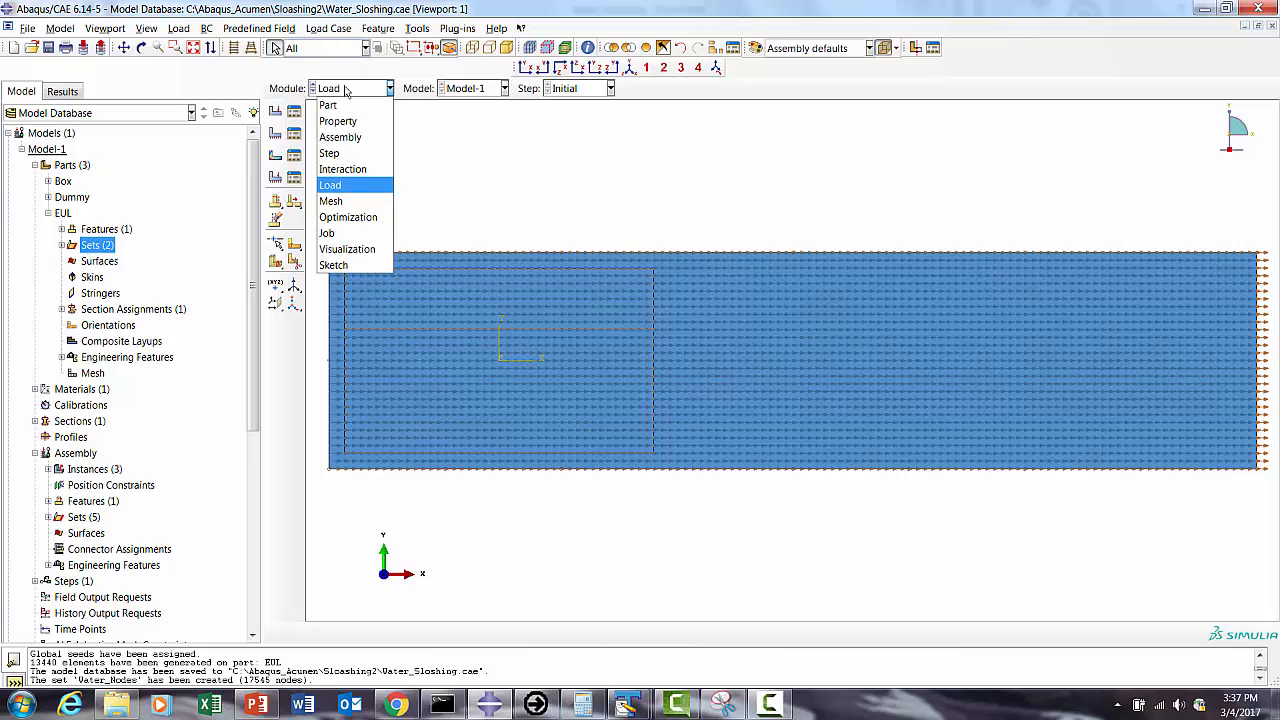
{"action": "left_click", "coordinate": [330, 153]}
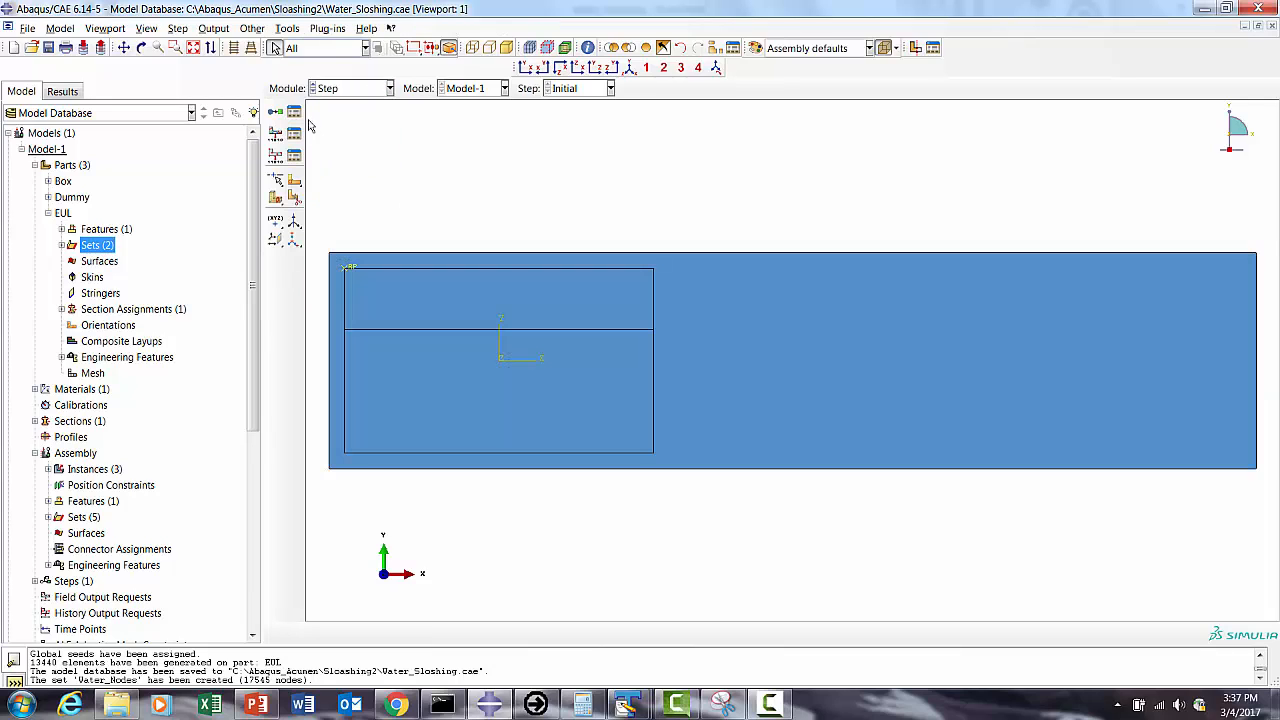
{"action": "left_click", "coordinate": [294, 111]}
{"action": "left_click", "coordinate": [30, 418]}
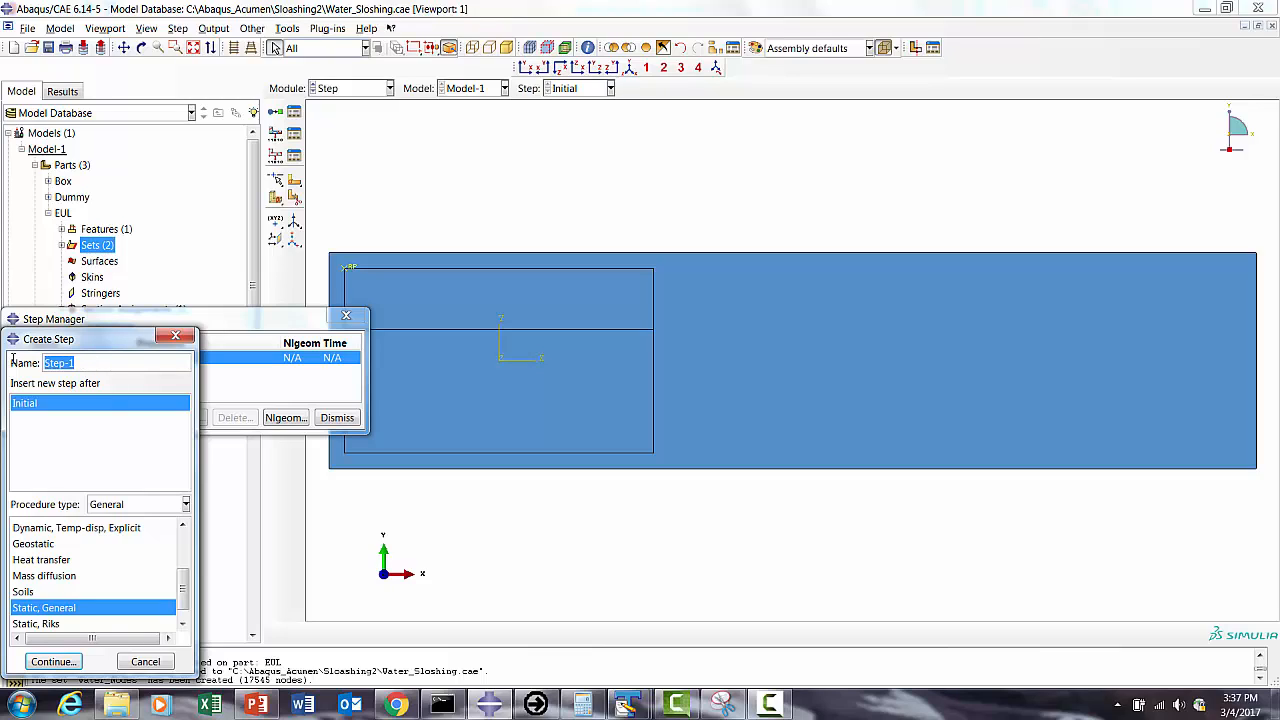
{"action": "type", "text": "Water_Sloashing"}
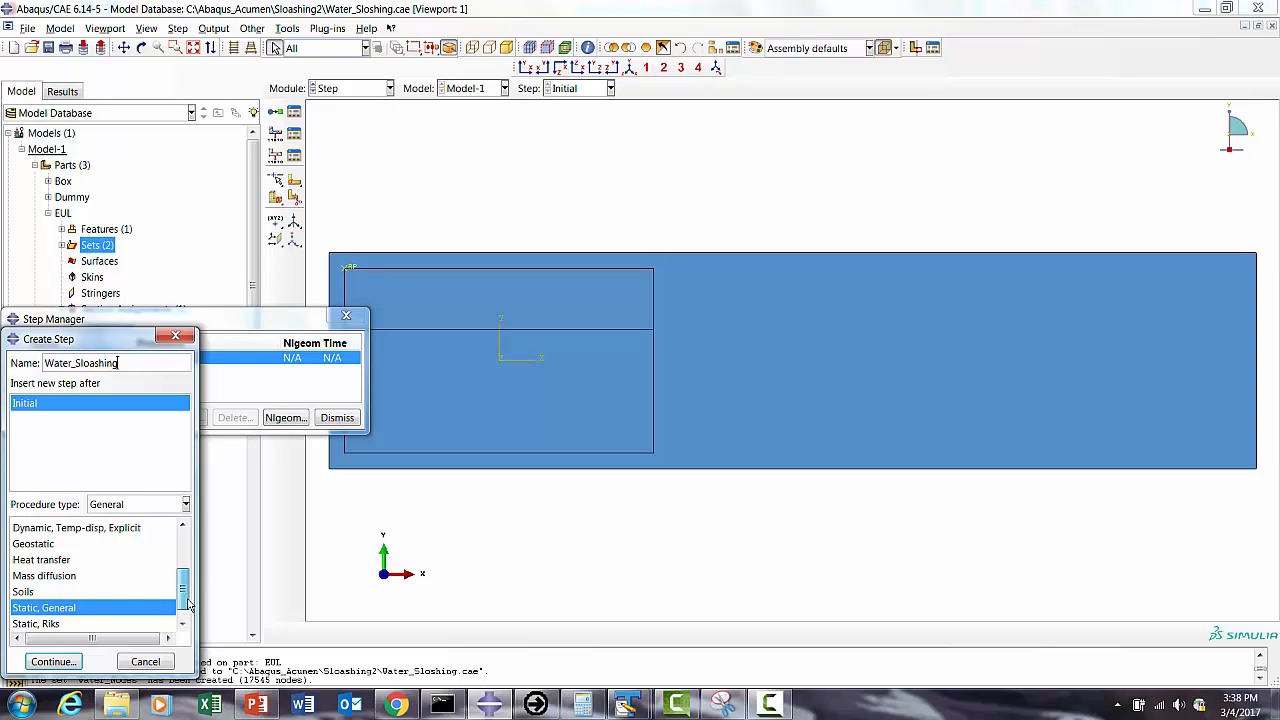
{"action": "scroll", "coordinate": [189, 567], "scroll_direction": "up", "scroll_amount": 2}
{"action": "left_click", "coordinate": [50, 605]}
{"action": "left_click", "coordinate": [53, 661]}
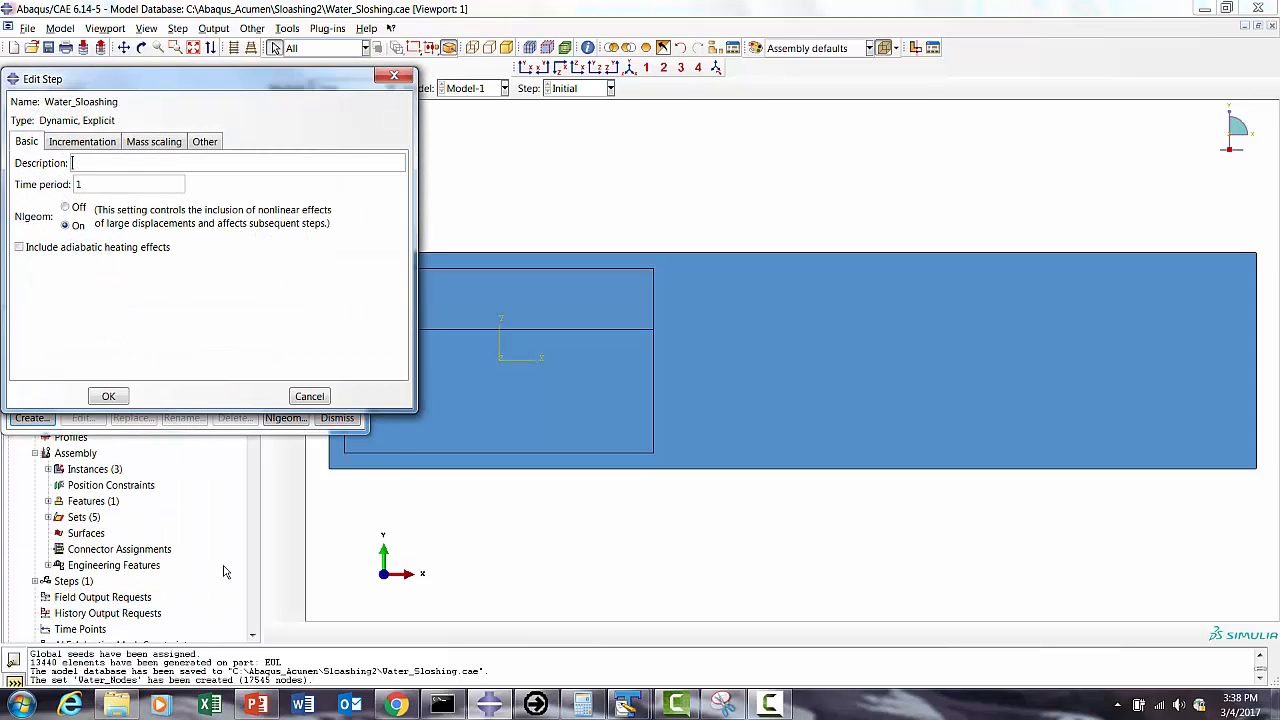
Step: Set the Water_Sloashing step's time period to 0.02 and finish the step definition
{"action": "key", "text": "BackSpace"}
{"action": "type", "text": "0.02"}
{"action": "left_click", "coordinate": [112, 396]}
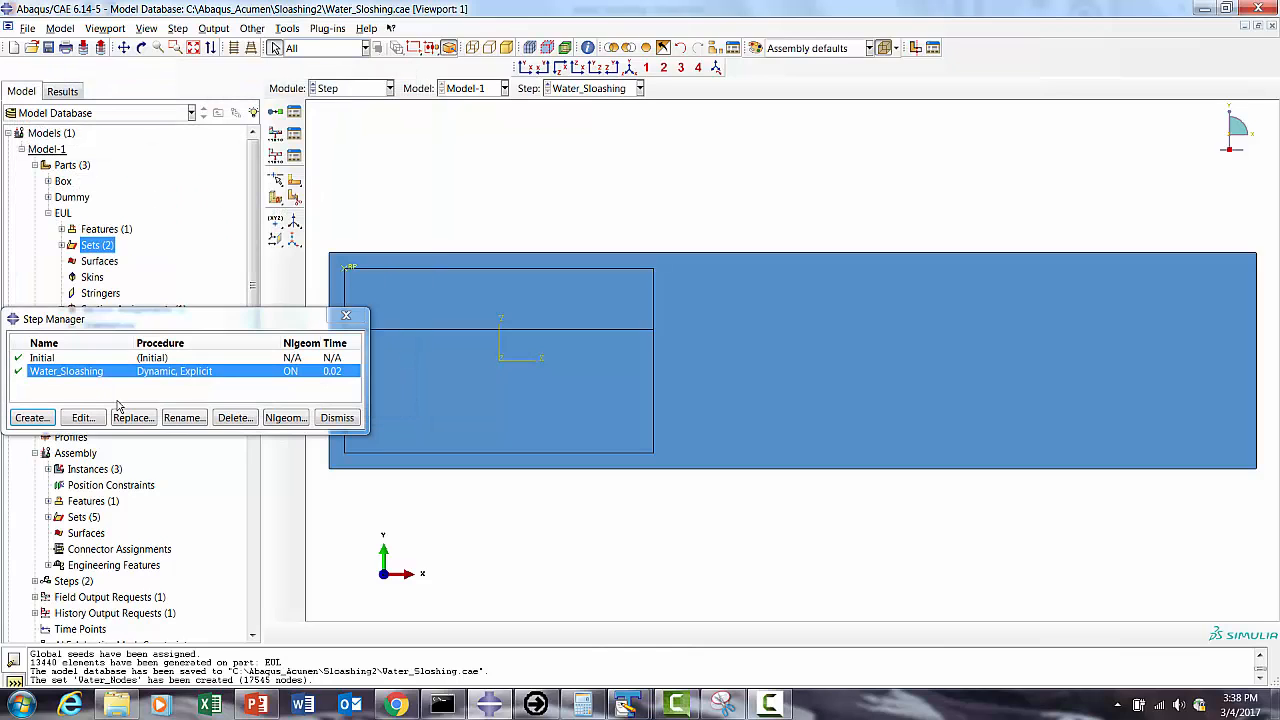
{"action": "left_click", "coordinate": [337, 418]}
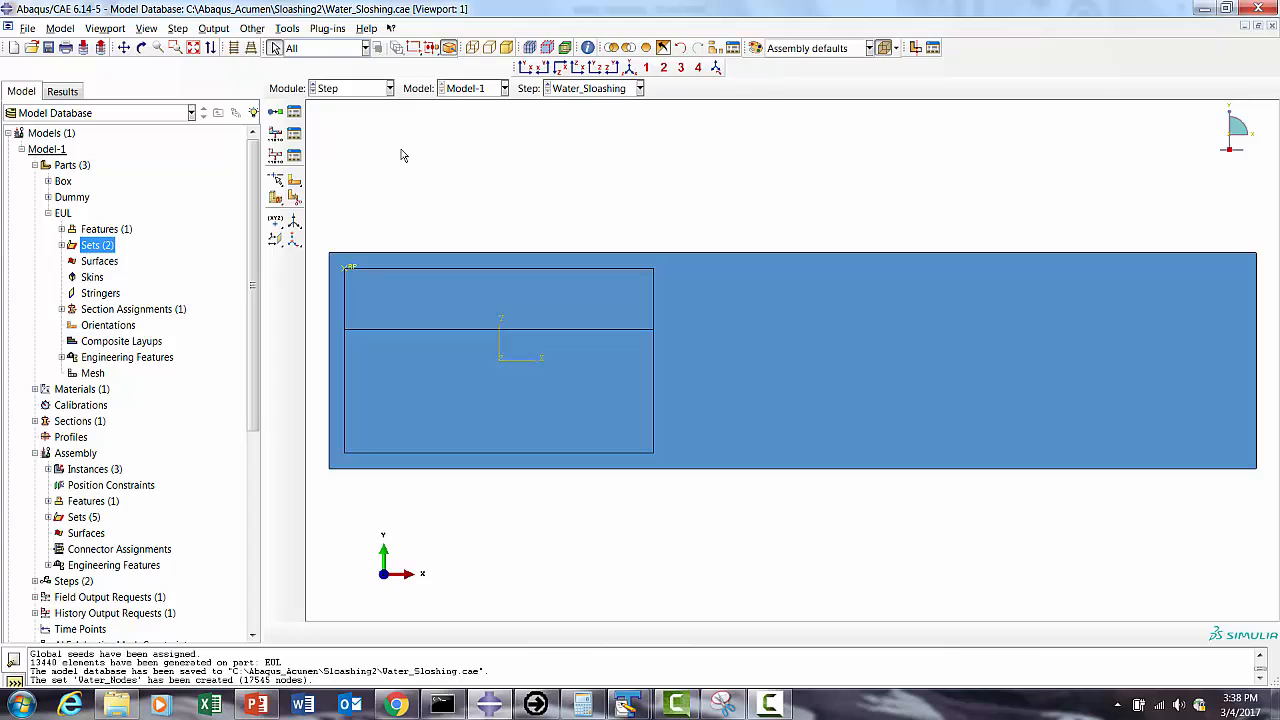
Step: In the Load module, create a mechanical load named Gravity, type Gravity, in the Water_Sloashing step
{"action": "left_click", "coordinate": [345, 88]}
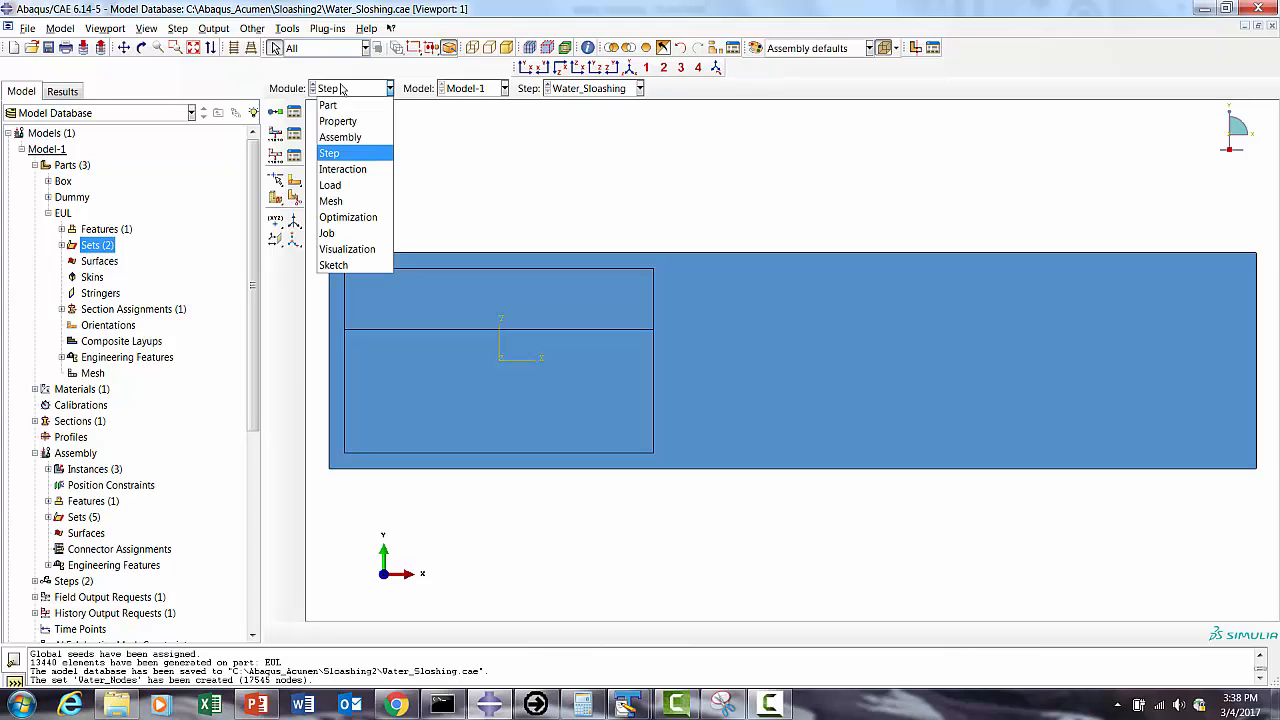
{"action": "left_click", "coordinate": [334, 187]}
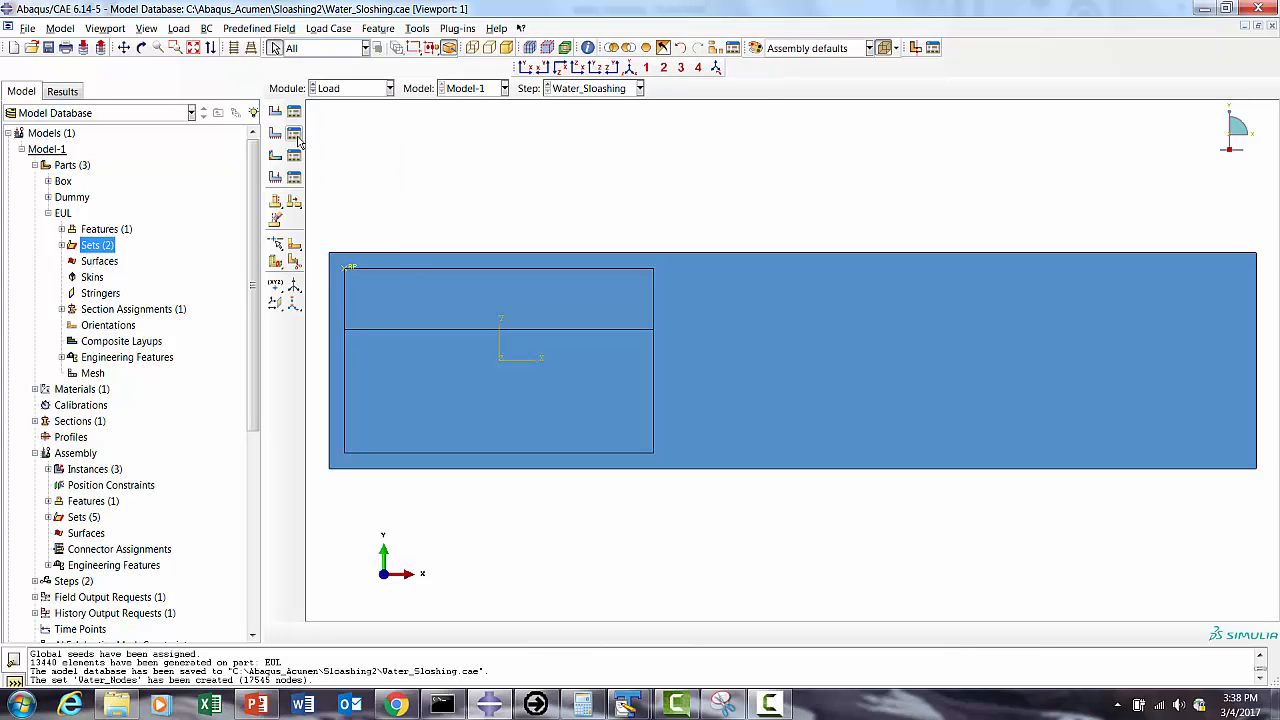
{"action": "left_click", "coordinate": [294, 111]}
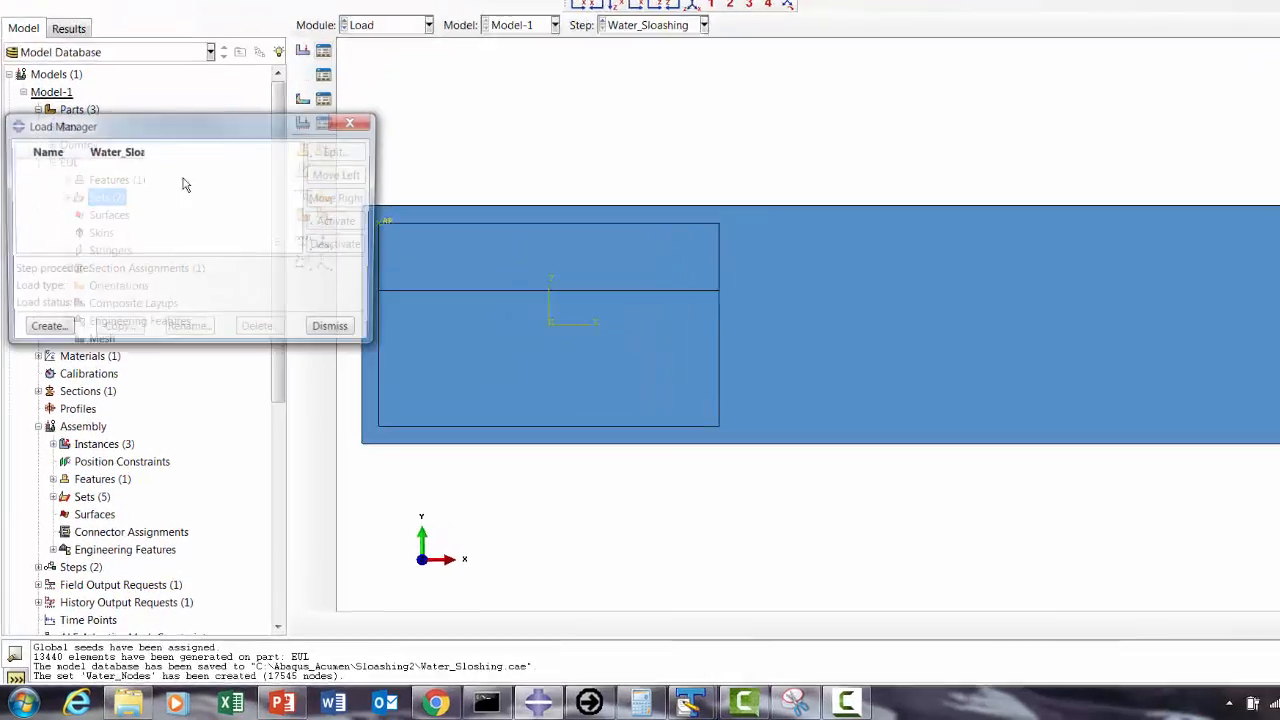
{"action": "left_click", "coordinate": [48, 325]}
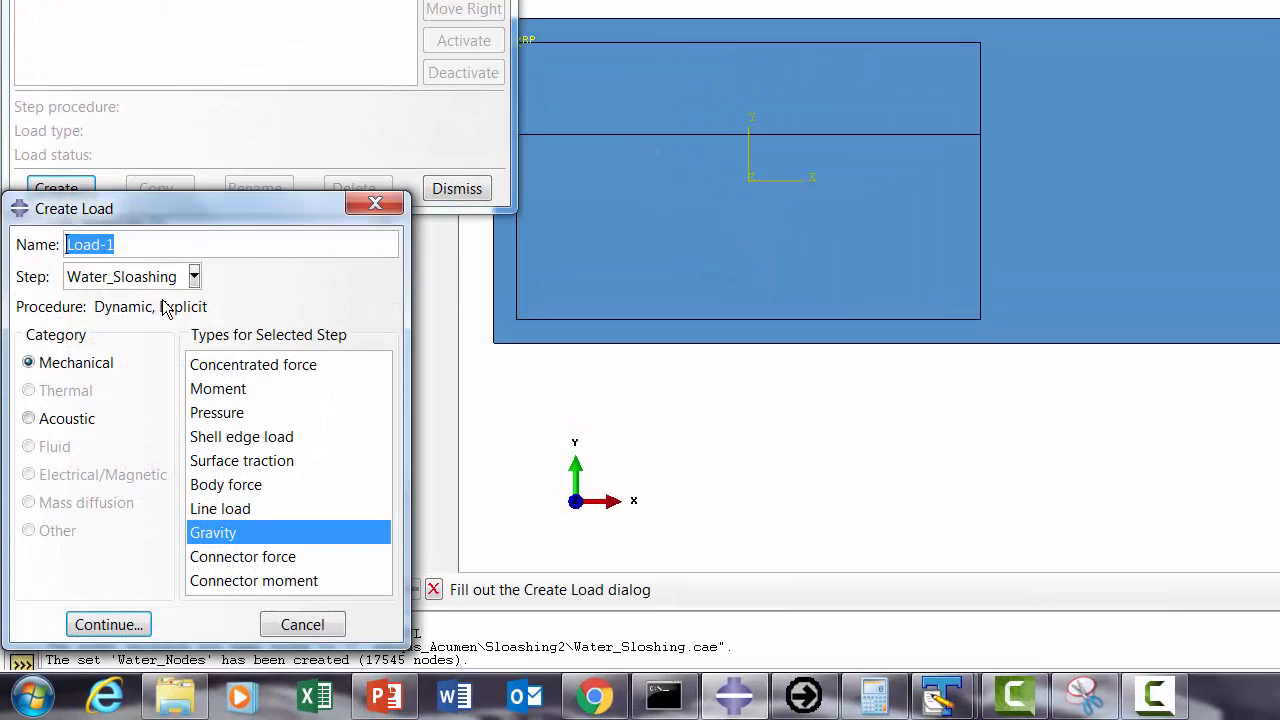
{"action": "left_click_drag", "start_coordinate": [143, 247], "coordinate": [34, 244]}
{"action": "type", "text": "Gravity"}
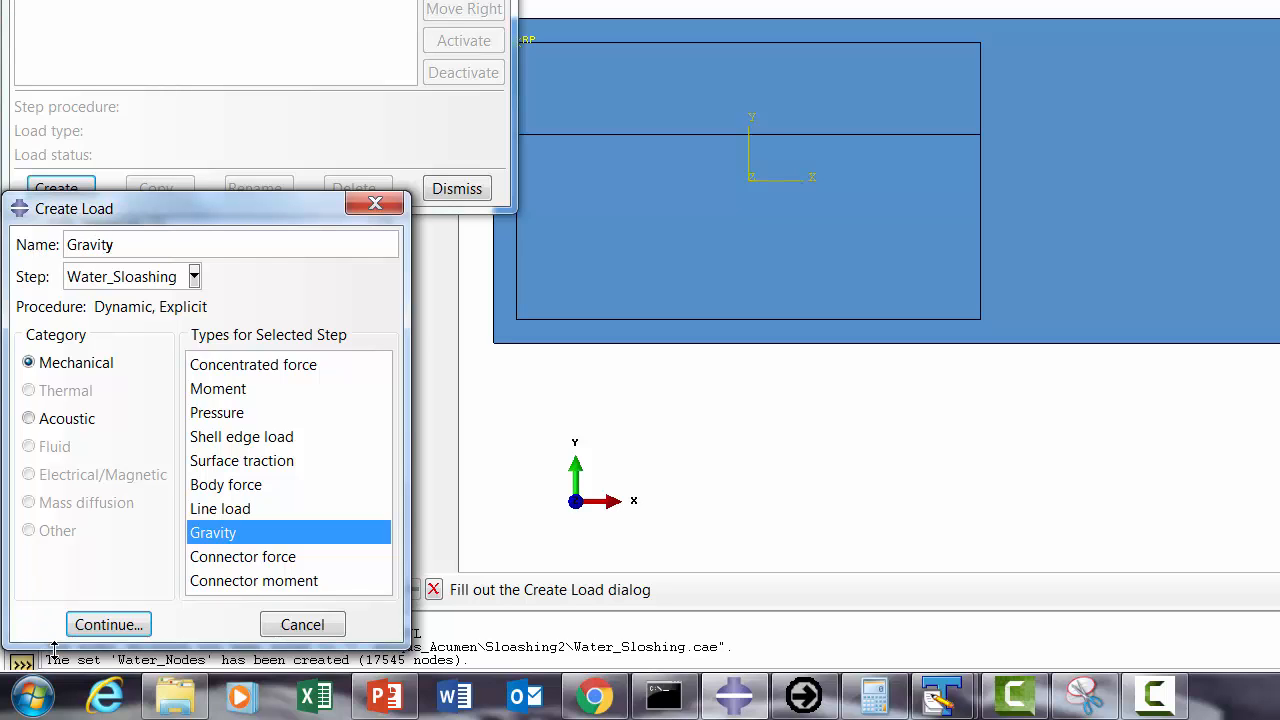
{"action": "left_click", "coordinate": [107, 624]}
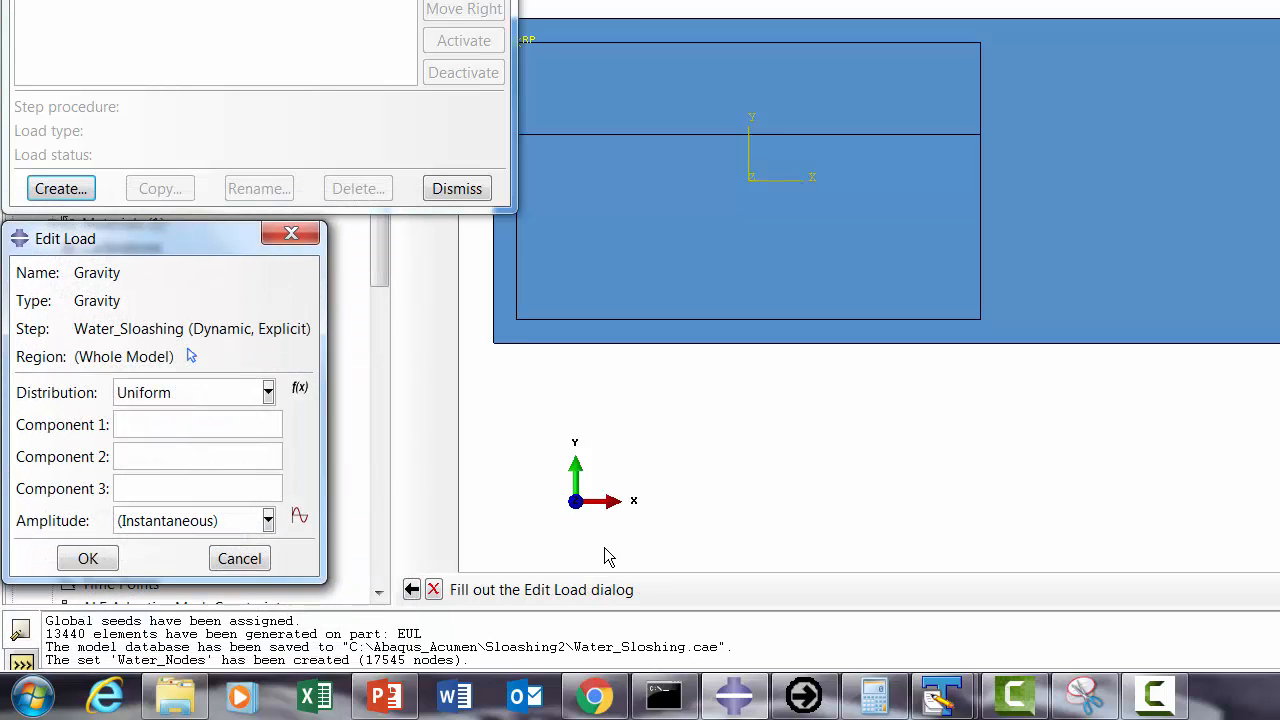
Step: Set the Gravity load's components to 0, -9810 and 0 for the whole model
{"action": "left_click", "coordinate": [137, 425]}
{"action": "type", "text": "0"}
{"action": "left_click", "coordinate": [147, 458]}
{"action": "type", "text": "-9810"}
{"action": "left_click", "coordinate": [131, 489]}
{"action": "type", "text": "0"}
{"action": "left_click", "coordinate": [88, 558]}
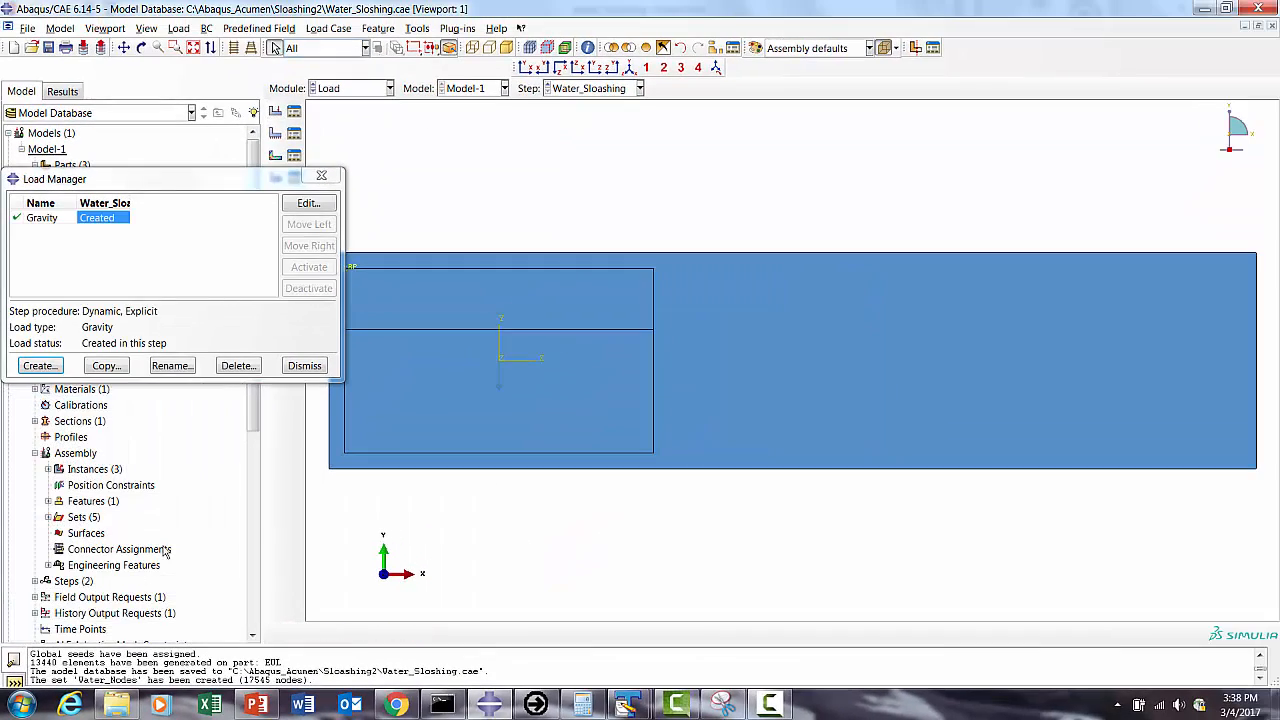
{"action": "left_click", "coordinate": [304, 366]}
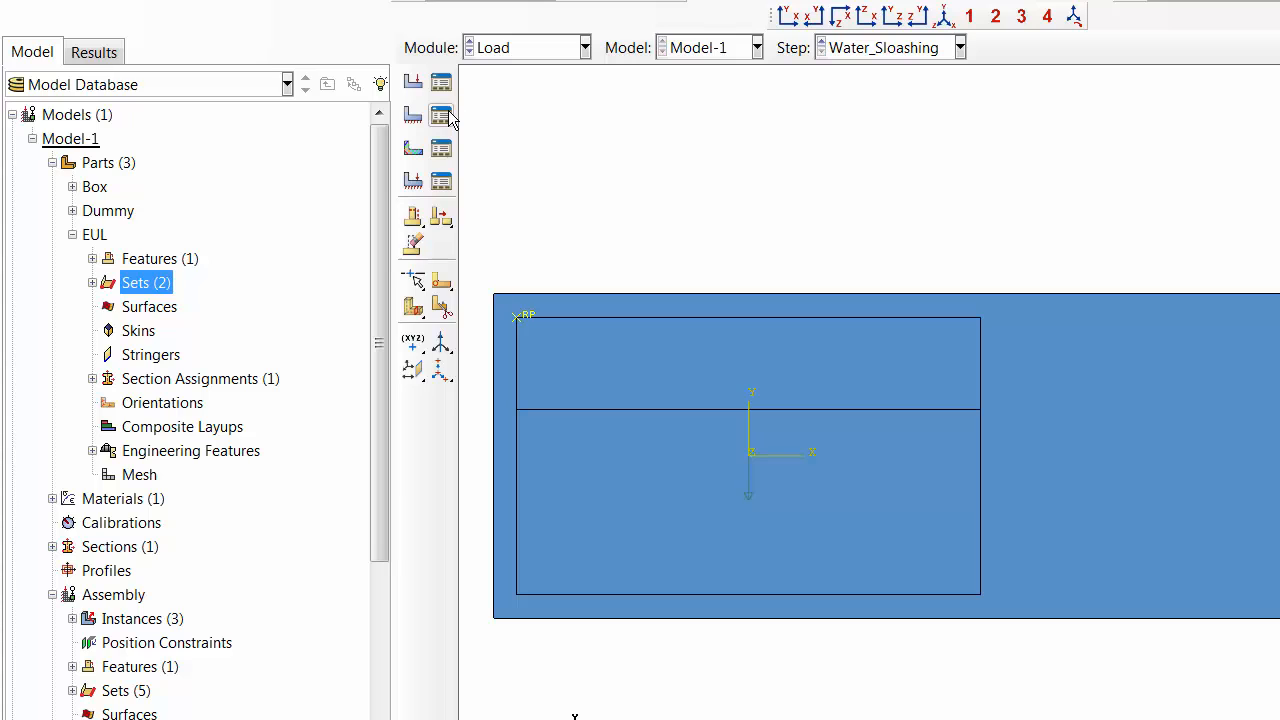
Step: Create a Velocity/Angular velocity boundary condition named Deceleration in the Water_Sloashing step on Box-1.RP, with V1 set to 5.5e03
{"action": "left_click", "coordinate": [446, 116]}
{"action": "left_click", "coordinate": [51, 338]}
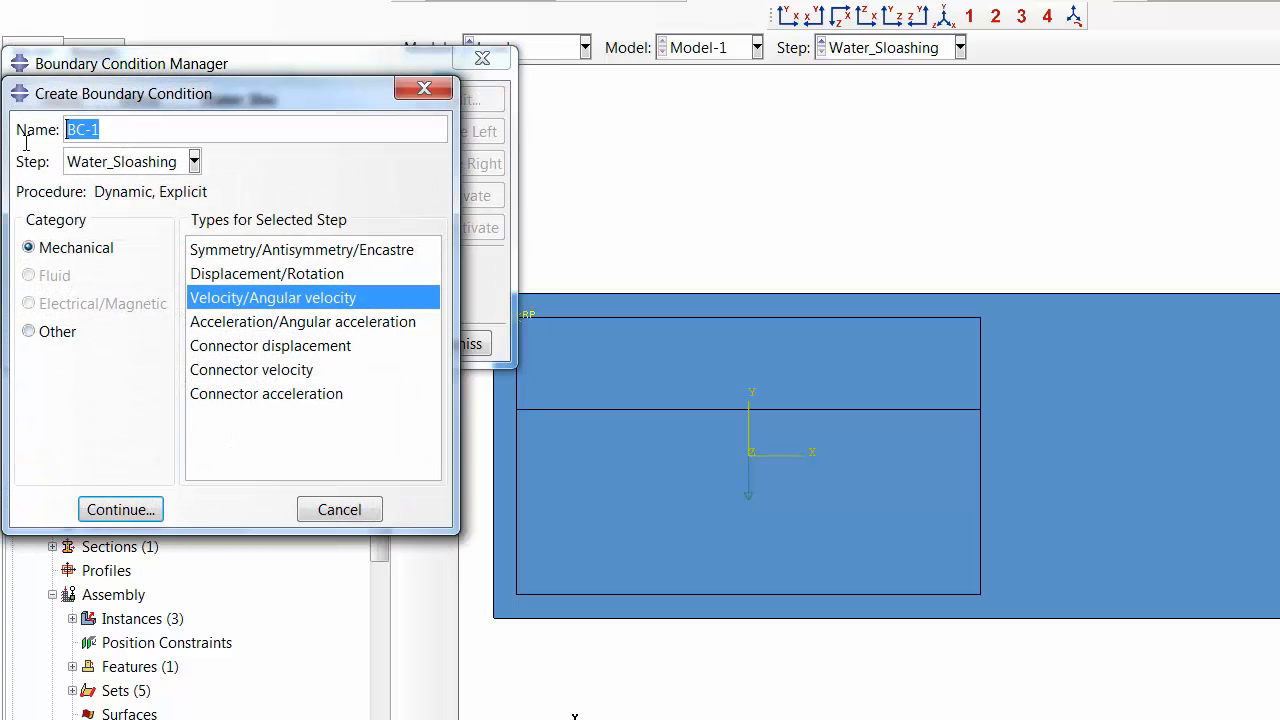
{"action": "type", "text": "Deceleration"}
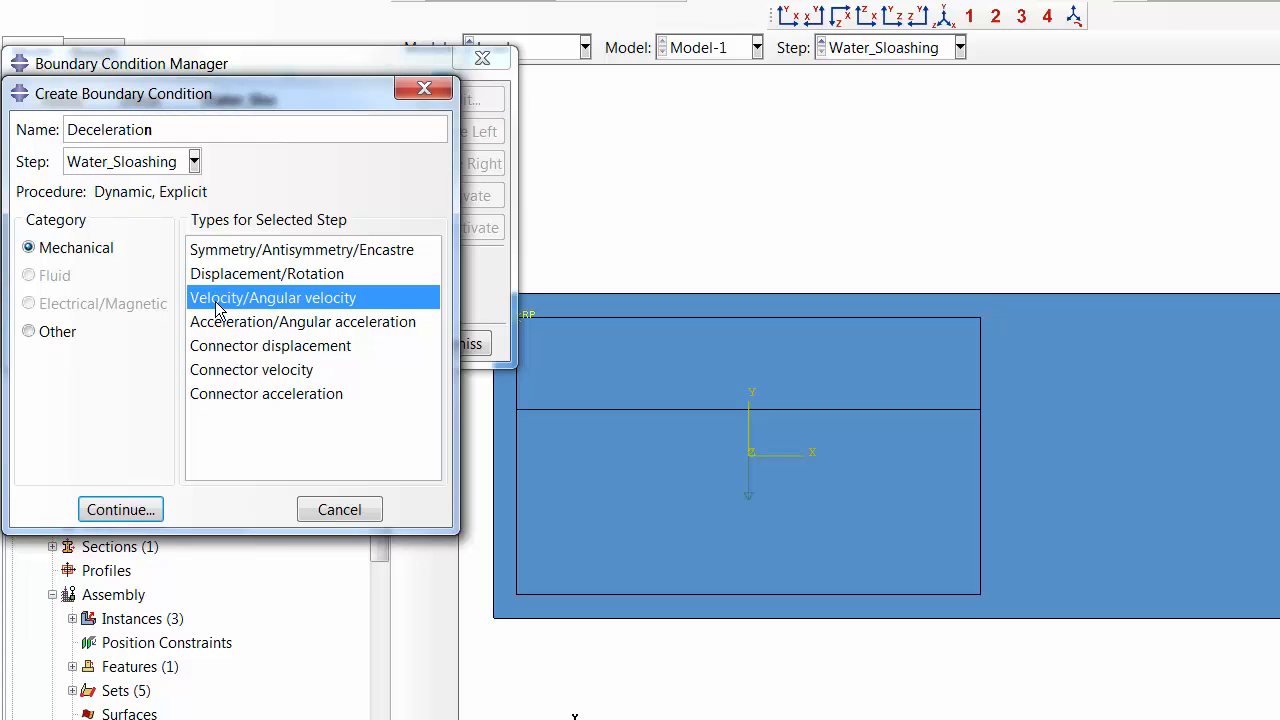
{"action": "left_click", "coordinate": [165, 511]}
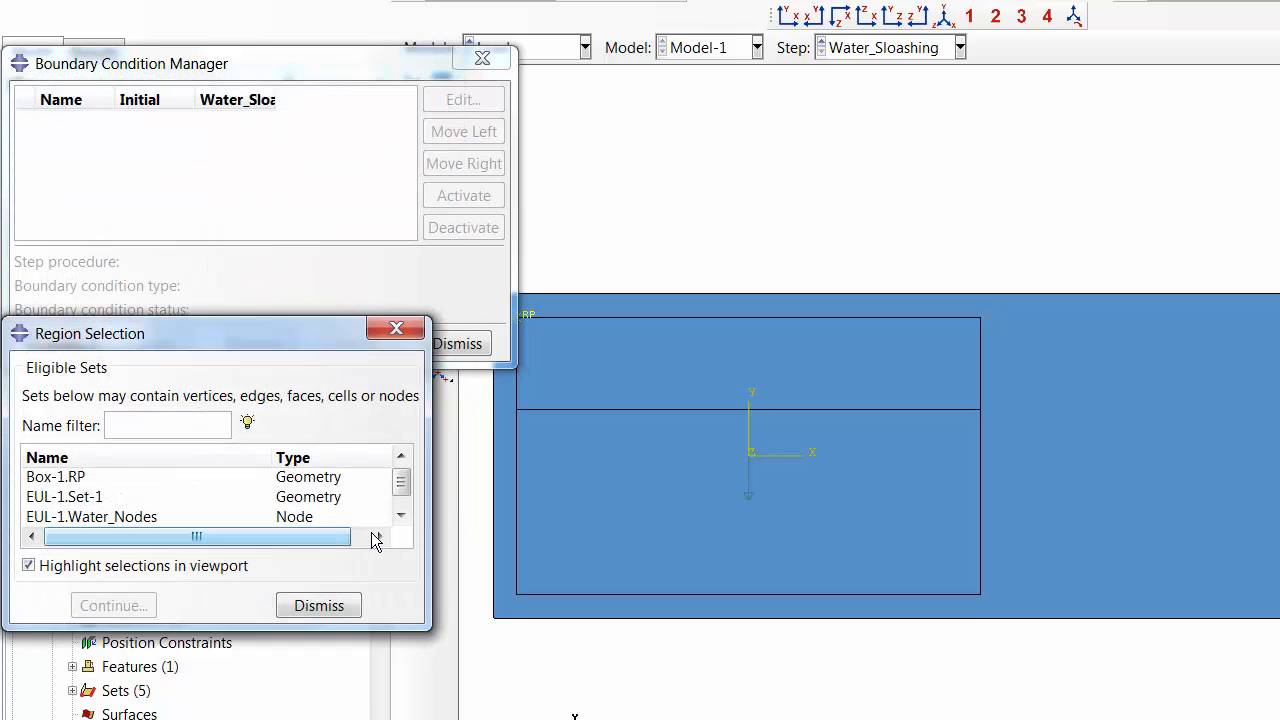
{"action": "left_click", "coordinate": [76, 482]}
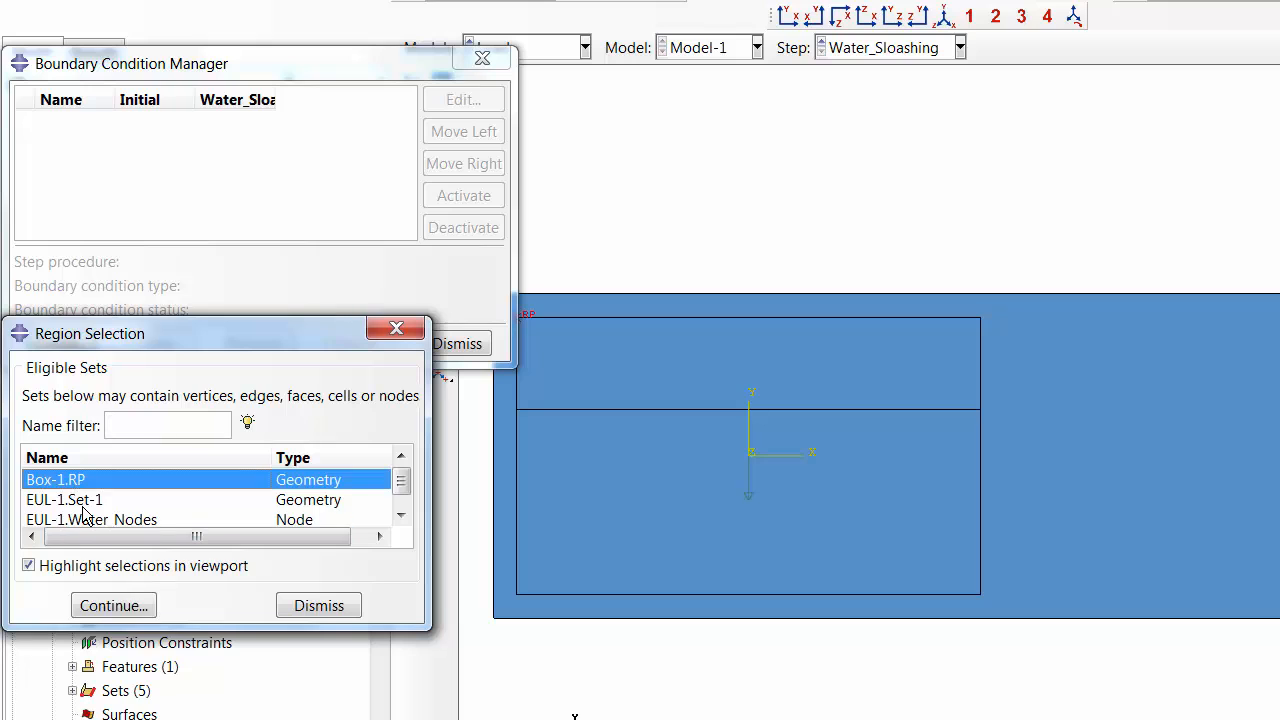
{"action": "left_click", "coordinate": [125, 606]}
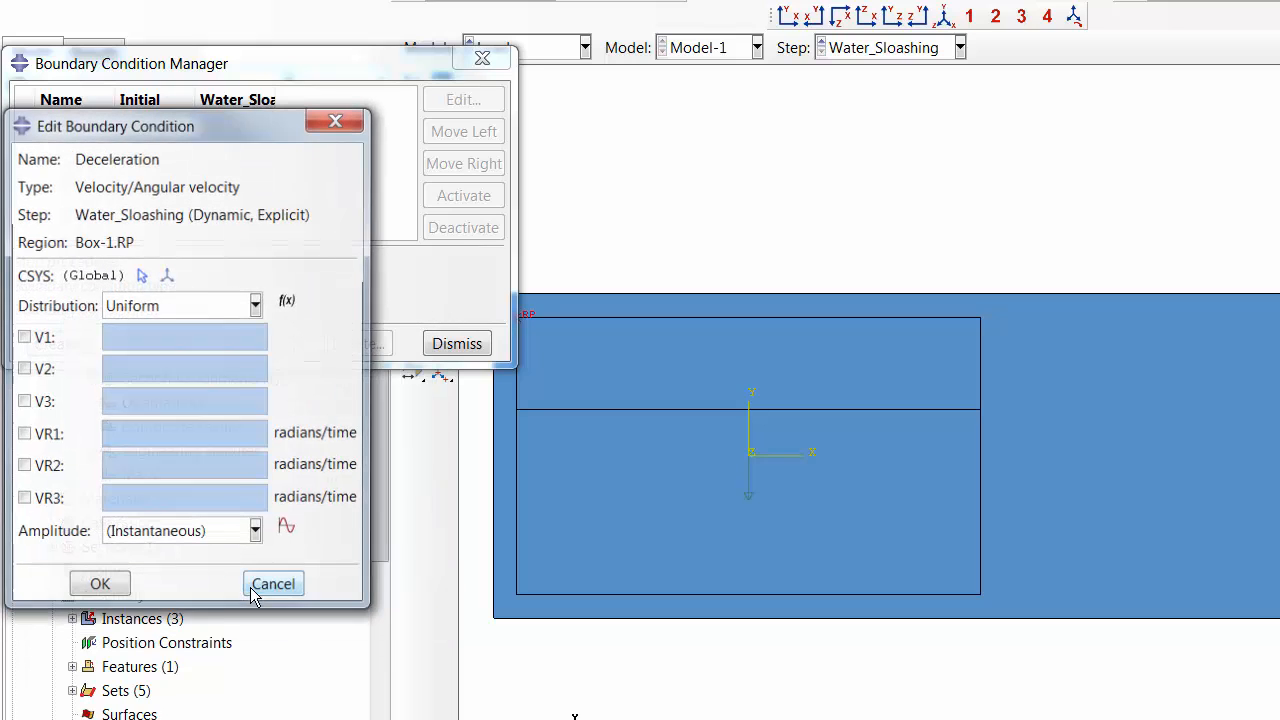
{"action": "left_click", "coordinate": [24, 338]}
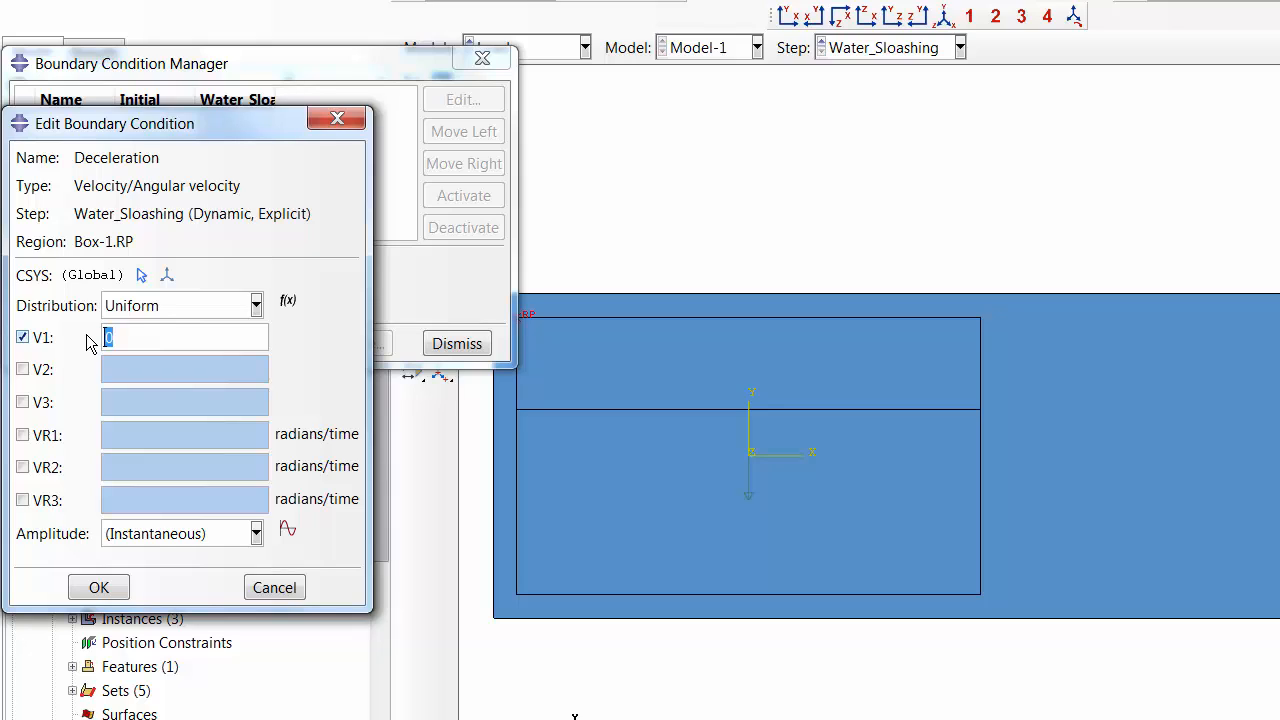
{"action": "type", "text": "5.5e03"}
Step: Create a tabular amplitude for the boundary condition with time/amplitude pairs 0 and 1, 0.01 and 0, 0.02 and 0
{"action": "left_click", "coordinate": [288, 530]}
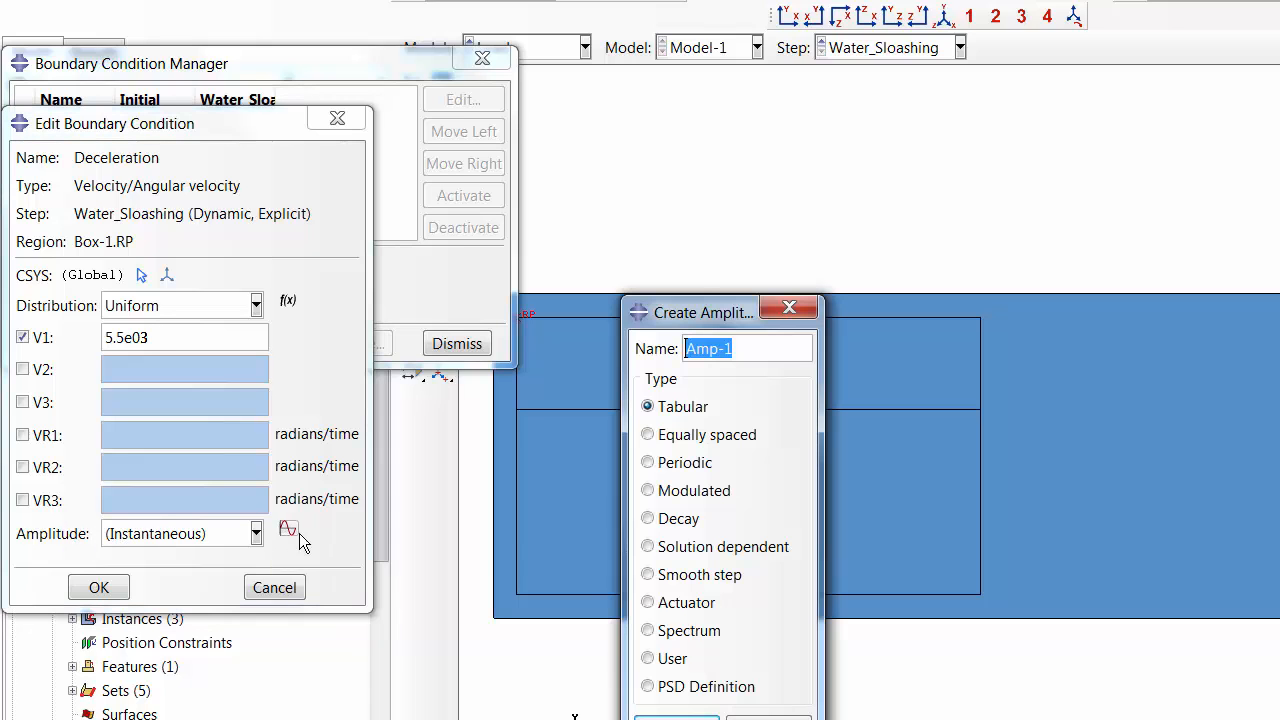
{"action": "left_click", "coordinate": [676, 717]}
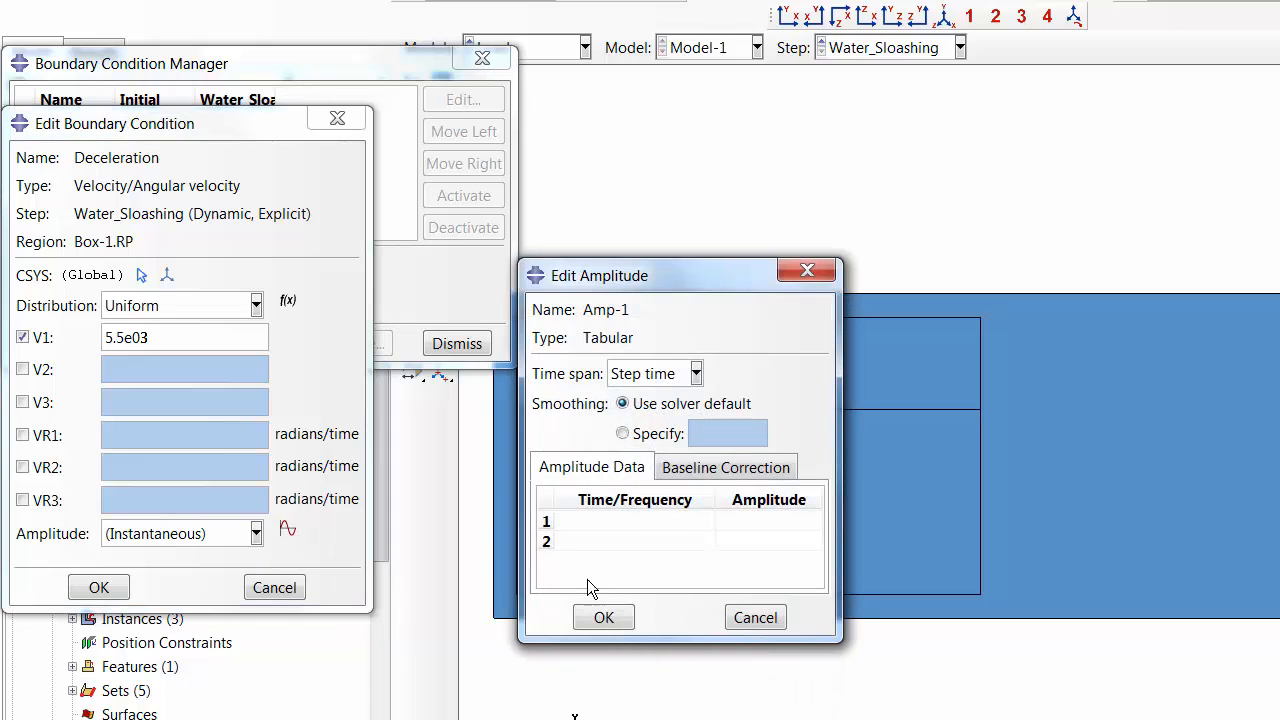
{"action": "left_click", "coordinate": [613, 528]}
{"action": "type", "text": "0"}
{"action": "left_click", "coordinate": [758, 523]}
{"action": "type", "text": "1"}
{"action": "left_click", "coordinate": [670, 541]}
{"action": "type", "text": "0.01"}
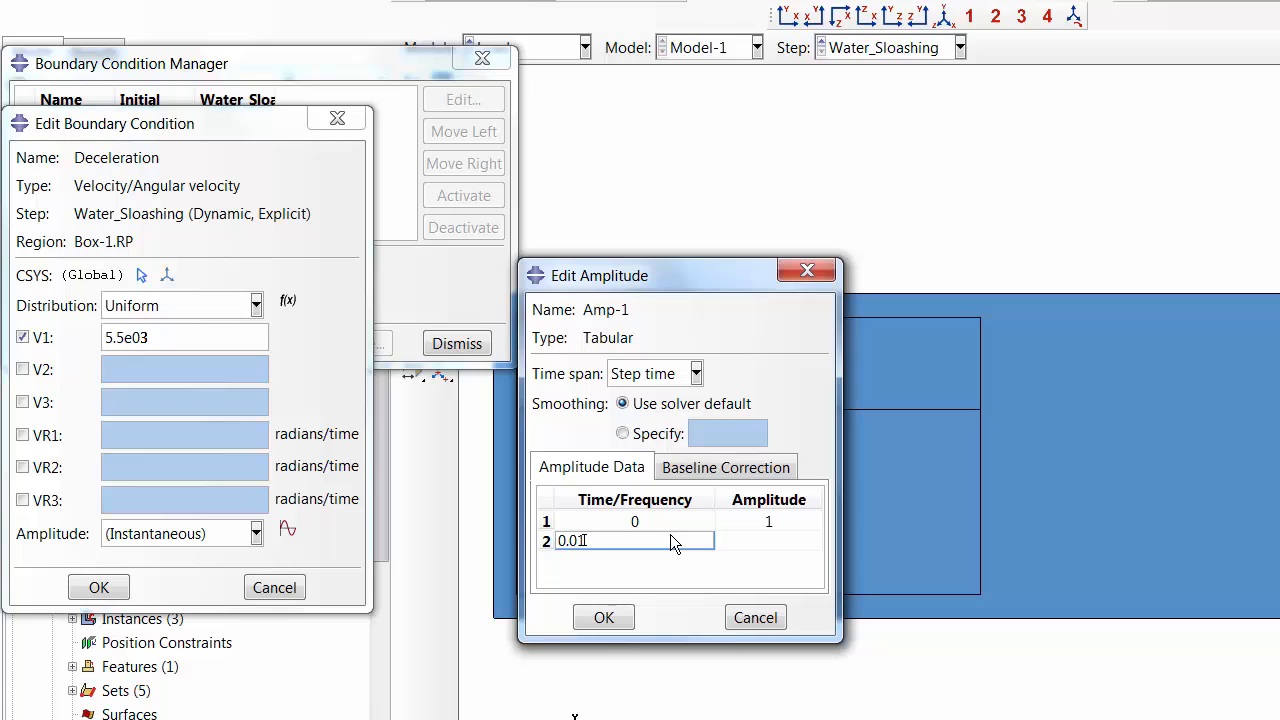
{"action": "left_click", "coordinate": [773, 542]}
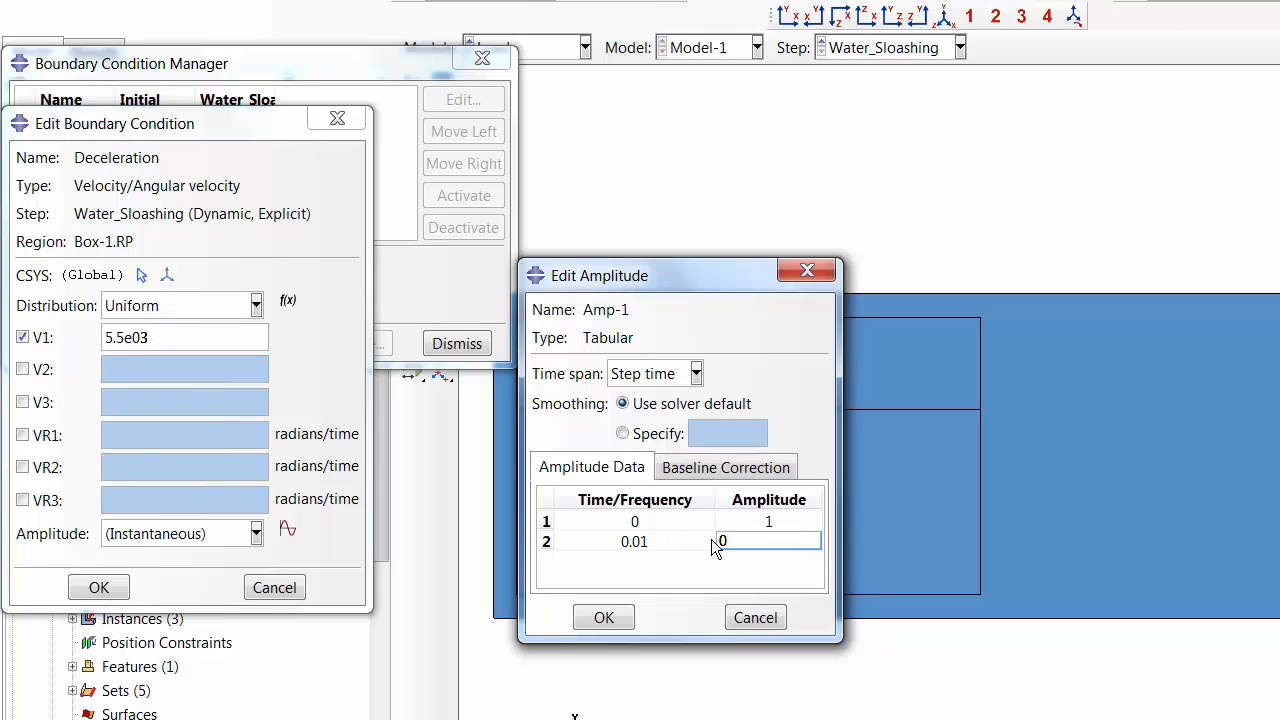
{"action": "key", "text": "Tab"}
{"action": "type", "text": "0.02"}
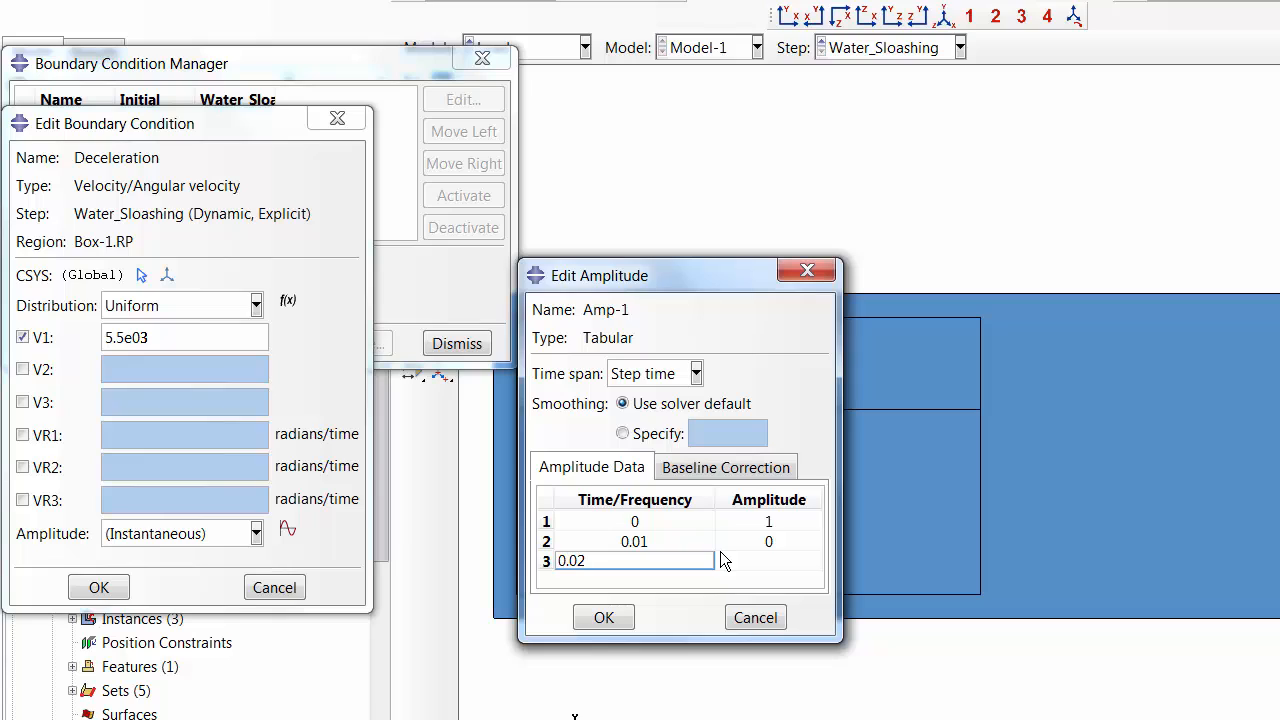
{"action": "key", "text": "Tab"}
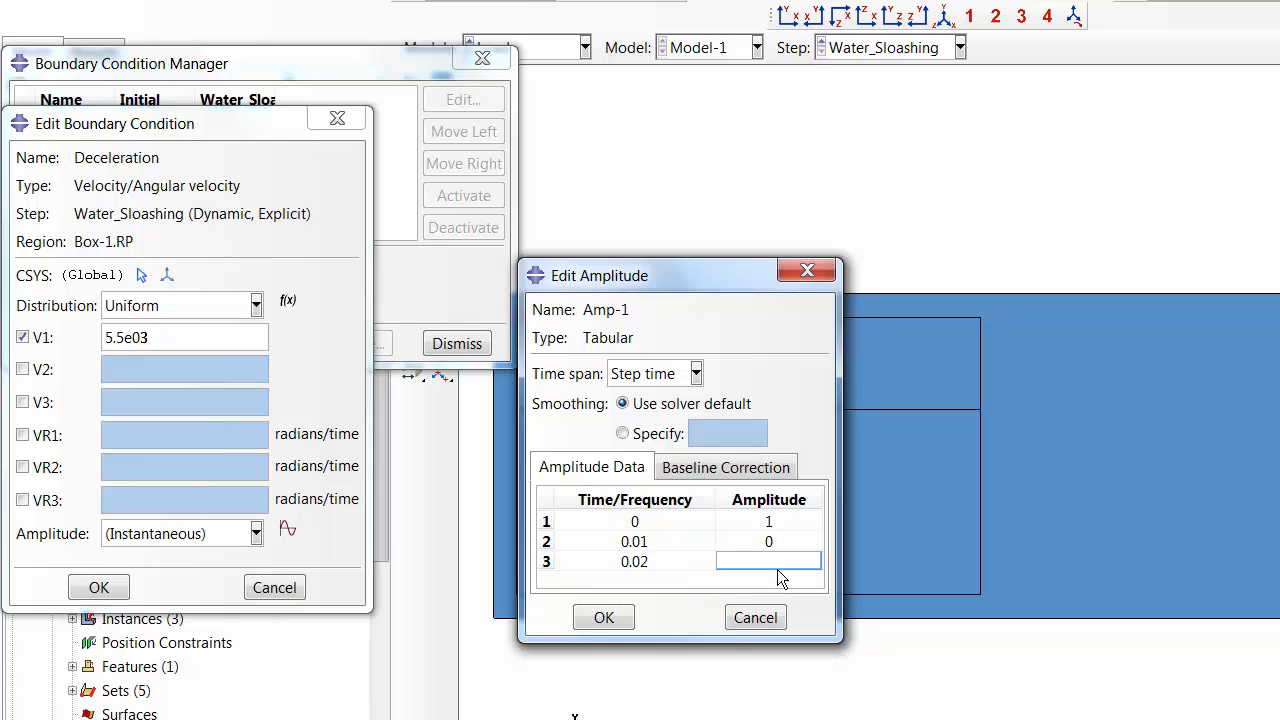
{"action": "type", "text": "0"}
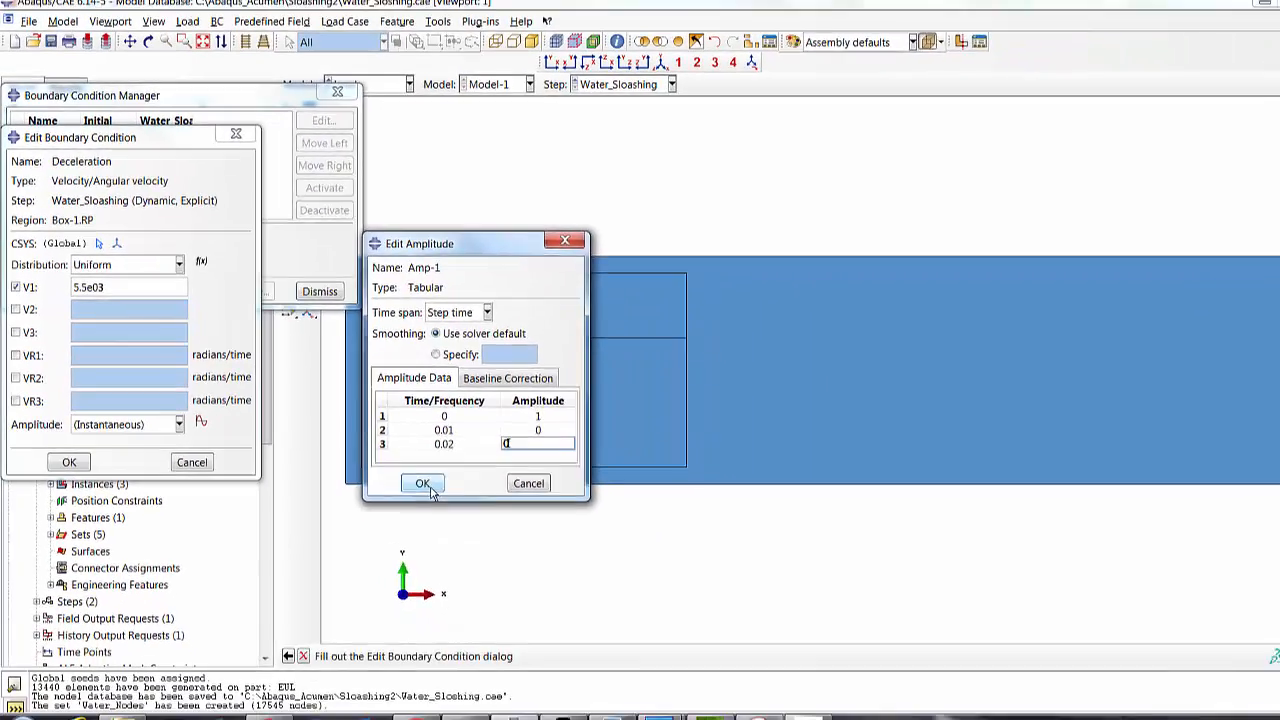
{"action": "left_click", "coordinate": [523, 558]}
Step: Assign the amplitude Amp-1 to the Deceleration boundary condition and finish its definition
{"action": "left_click", "coordinate": [194, 485]}
{"action": "left_click", "coordinate": [113, 447]}
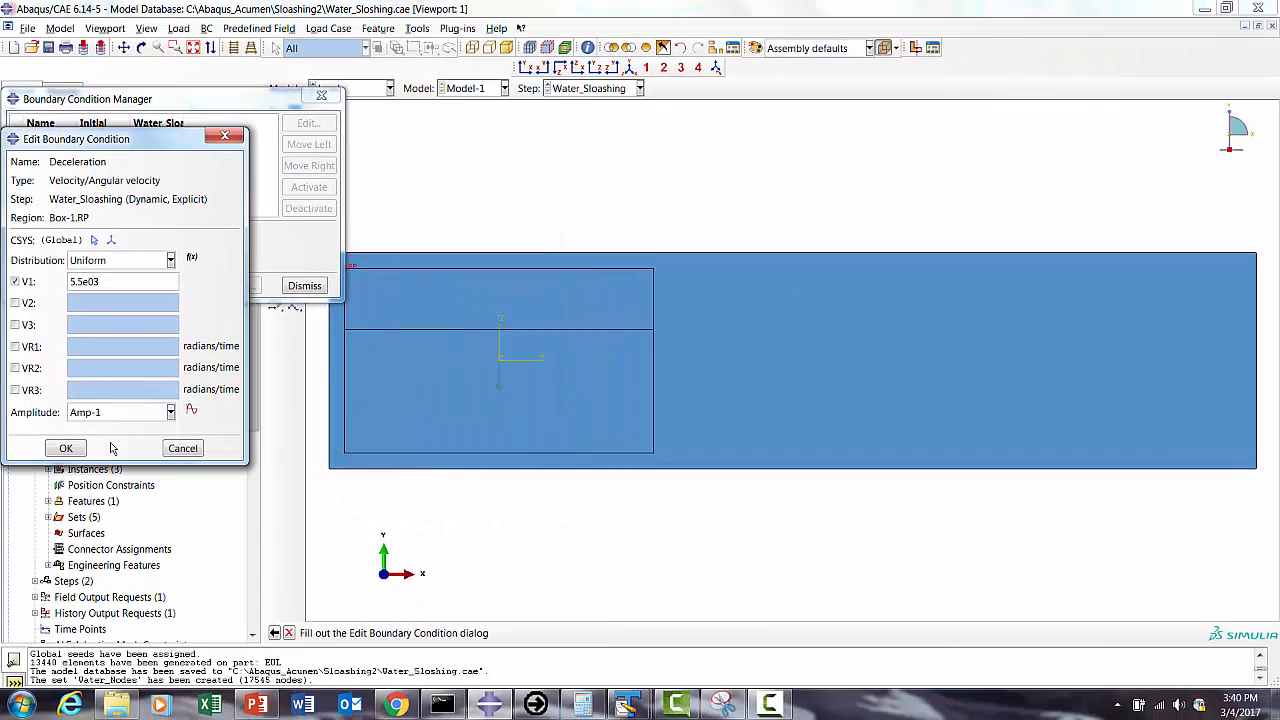
{"action": "left_click", "coordinate": [66, 449]}
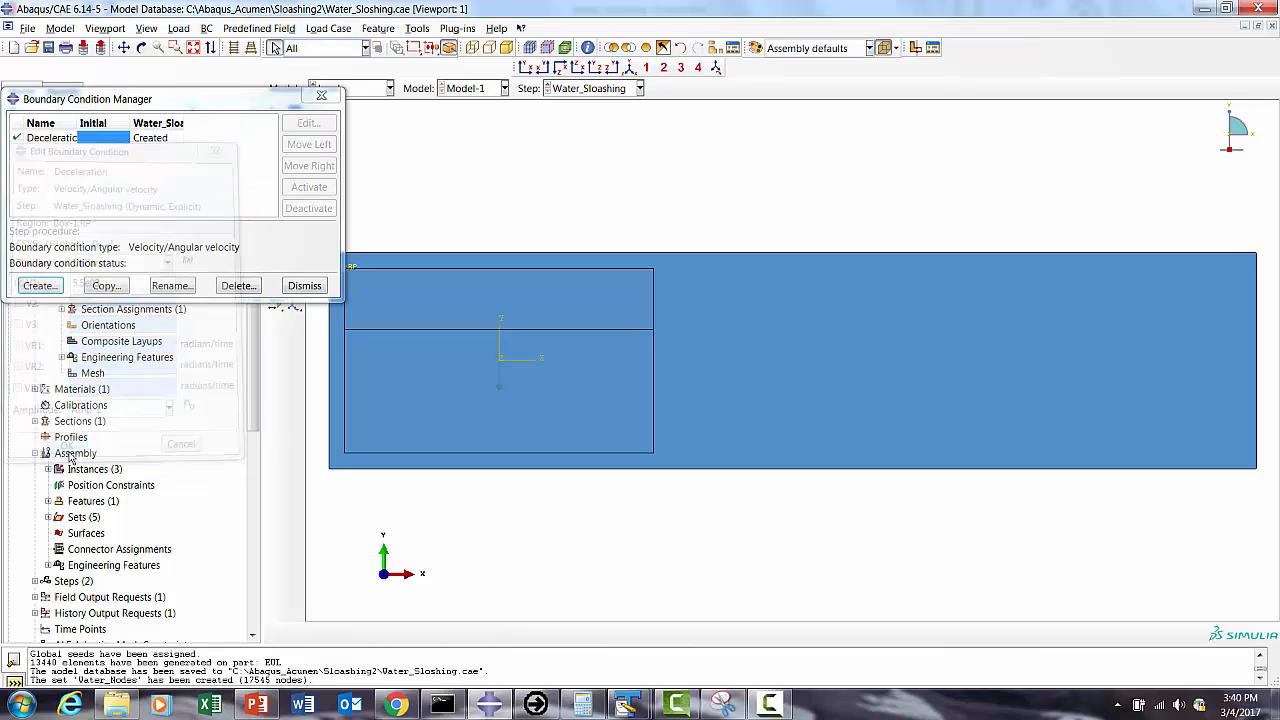
{"action": "left_click", "coordinate": [304, 285]}
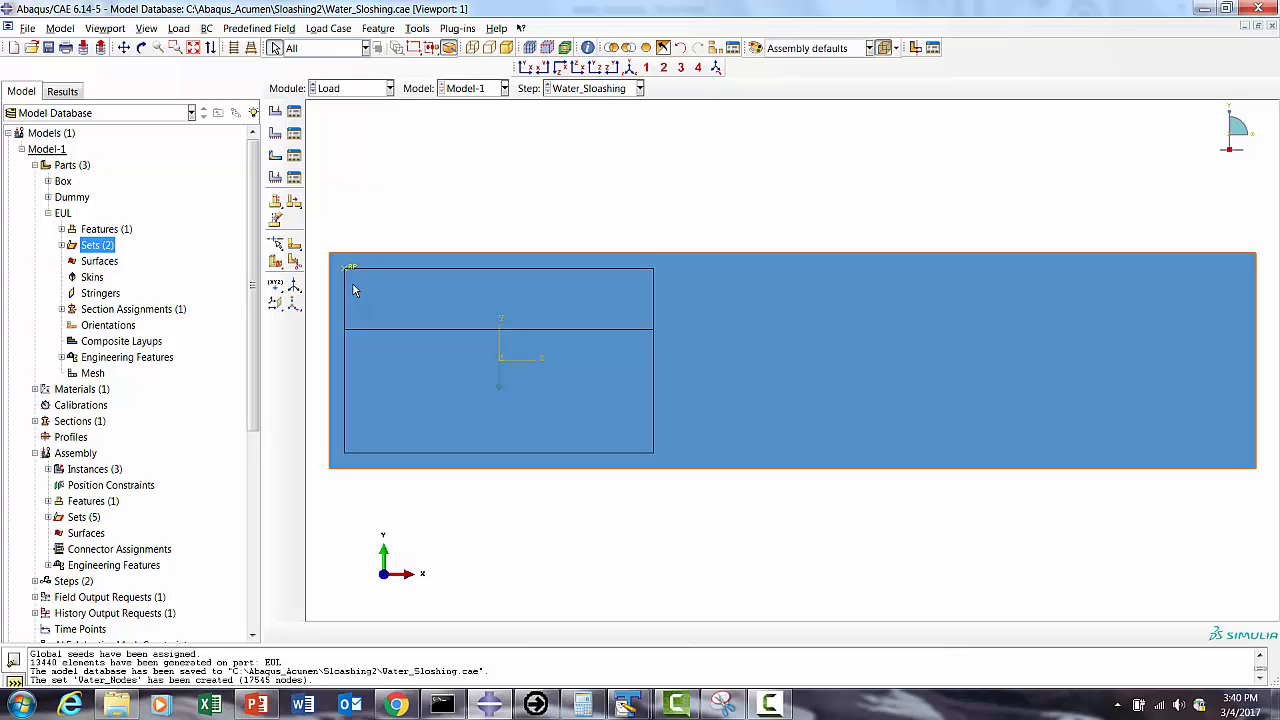
Step: In the Interaction module, create a Contact interaction property and add Normal Behavior with "Hard" Contact
{"action": "left_click", "coordinate": [334, 89]}
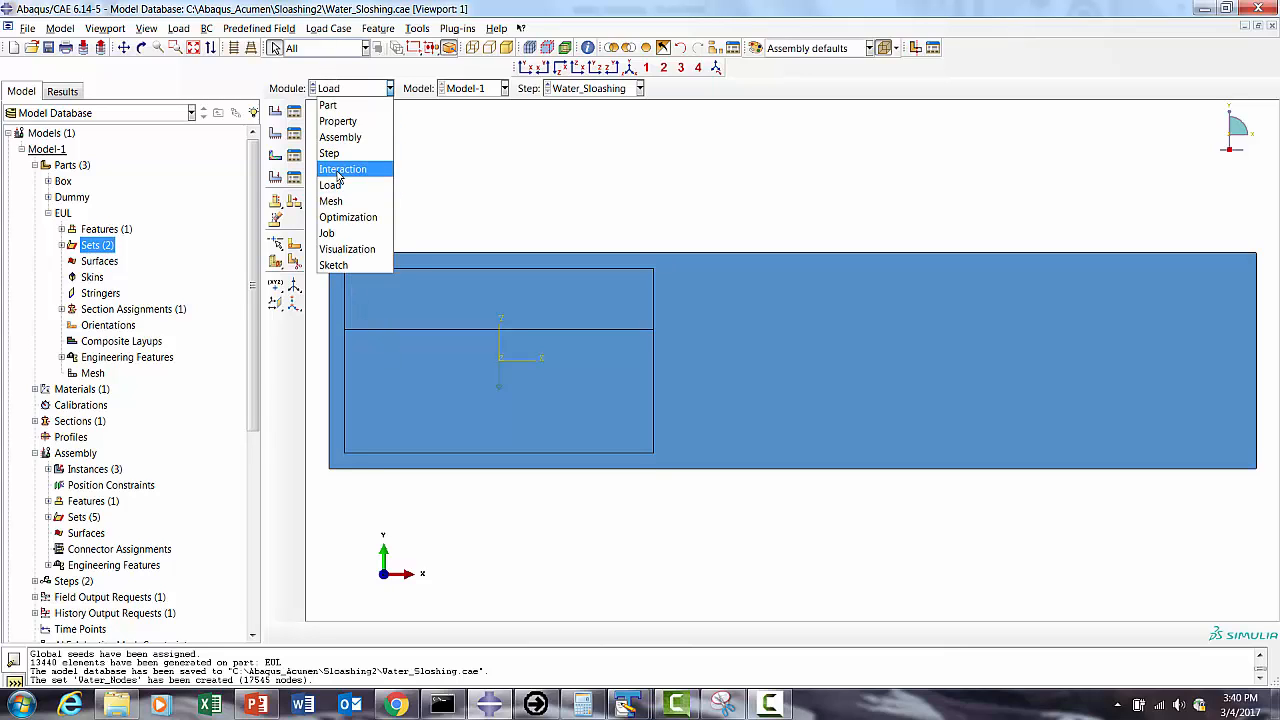
{"action": "left_click", "coordinate": [340, 169]}
{"action": "left_click", "coordinate": [294, 135]}
{"action": "left_click", "coordinate": [30, 200]}
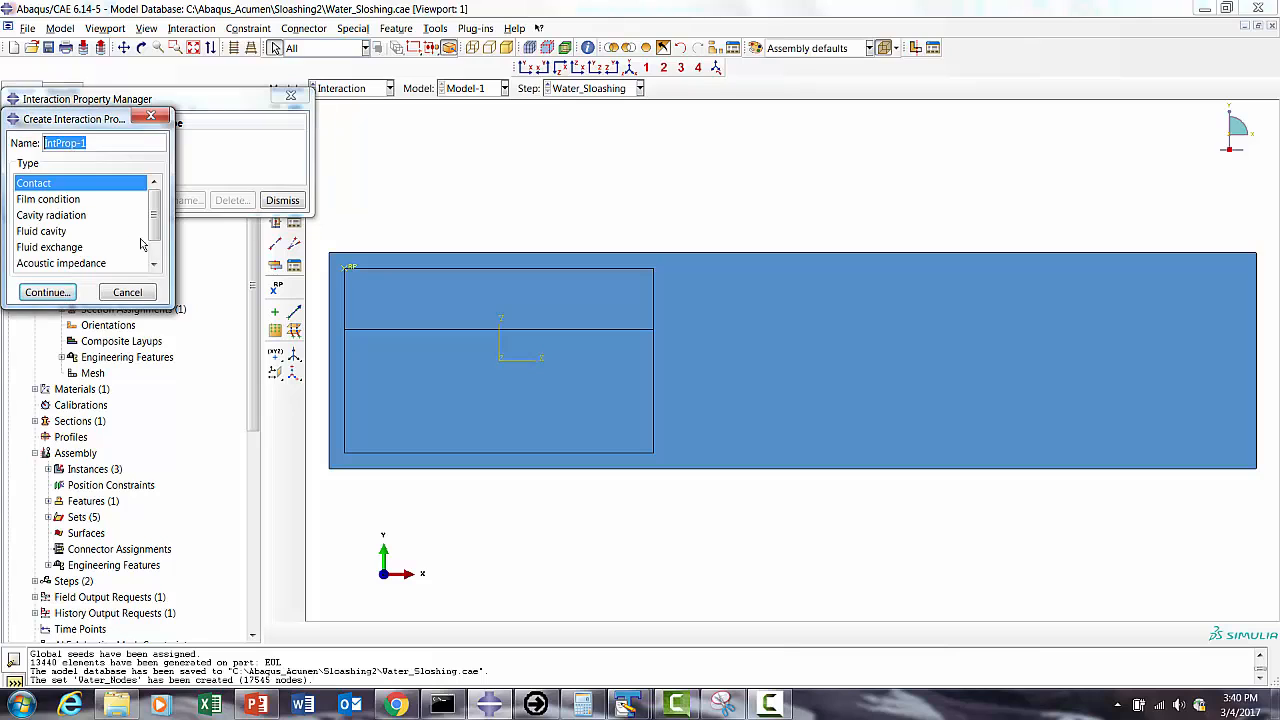
{"action": "left_click", "coordinate": [52, 292]}
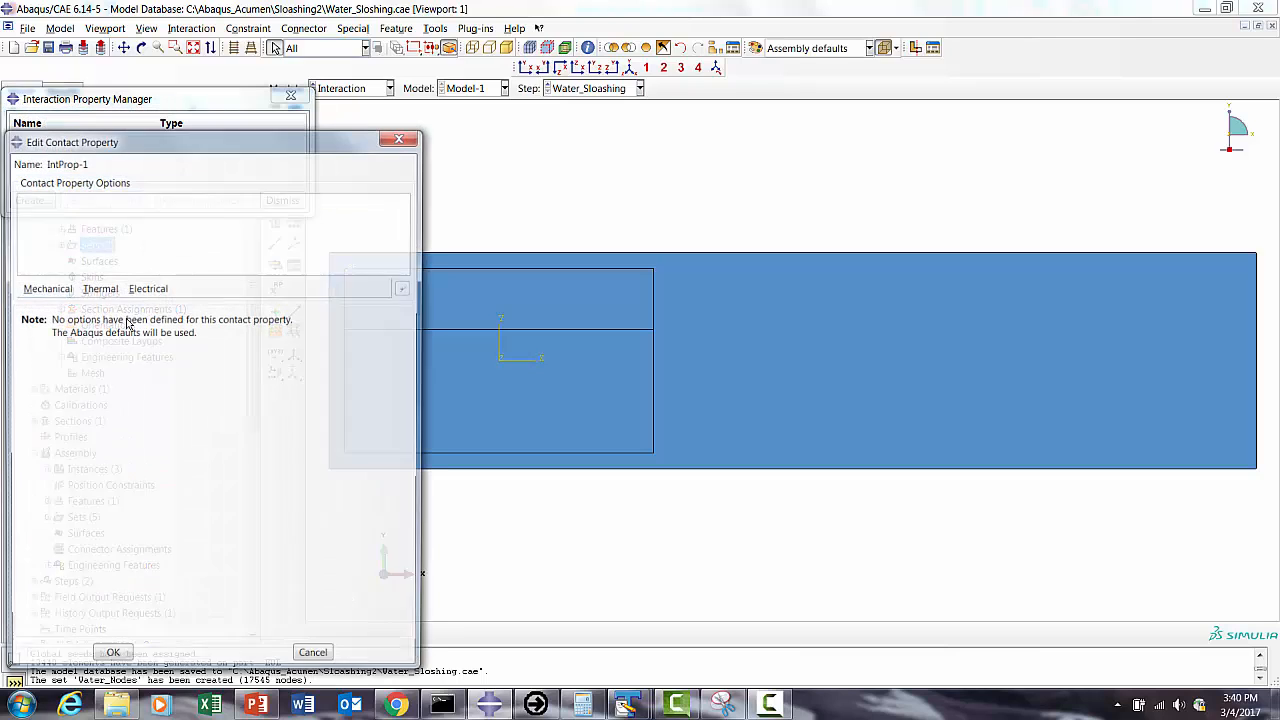
{"action": "left_click", "coordinate": [58, 290]}
{"action": "left_click", "coordinate": [66, 324]}
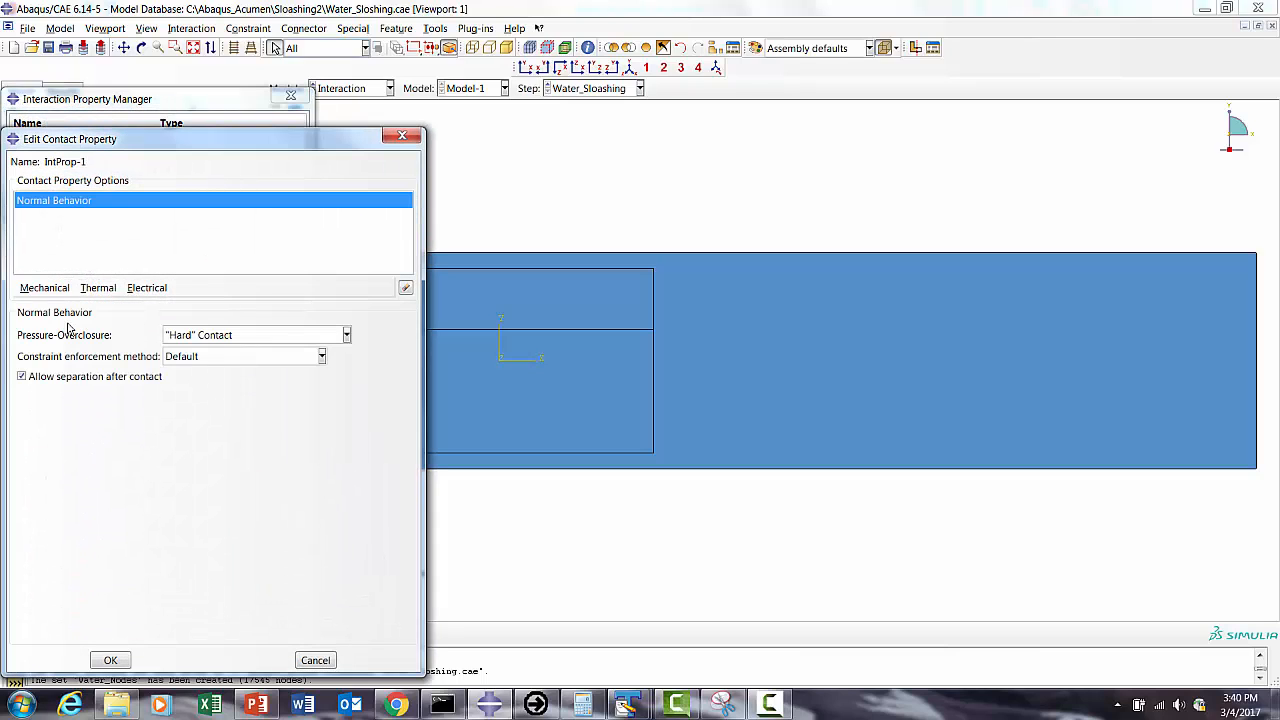
Step: Add Tangential Behavior with the Penalty formulation and a friction coefficient of 0.2, and finish the contact property
{"action": "left_click", "coordinate": [47, 291]}
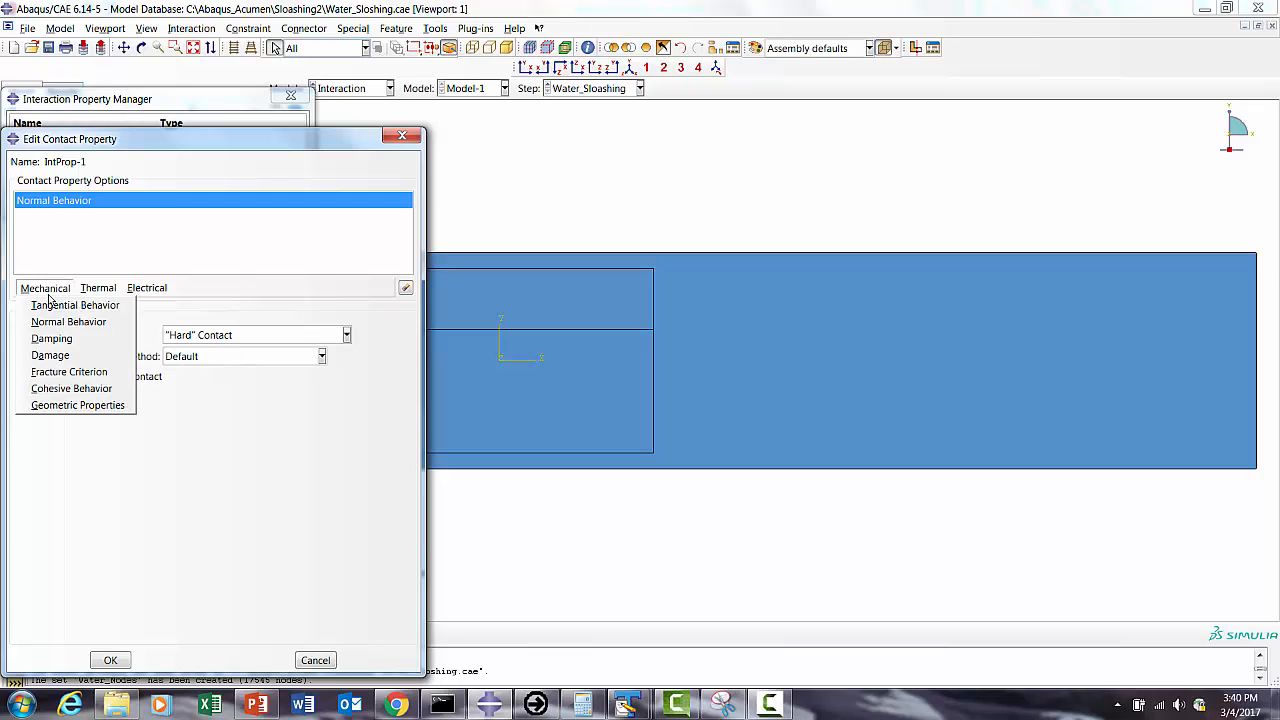
{"action": "left_click", "coordinate": [68, 305]}
{"action": "left_click", "coordinate": [157, 336]}
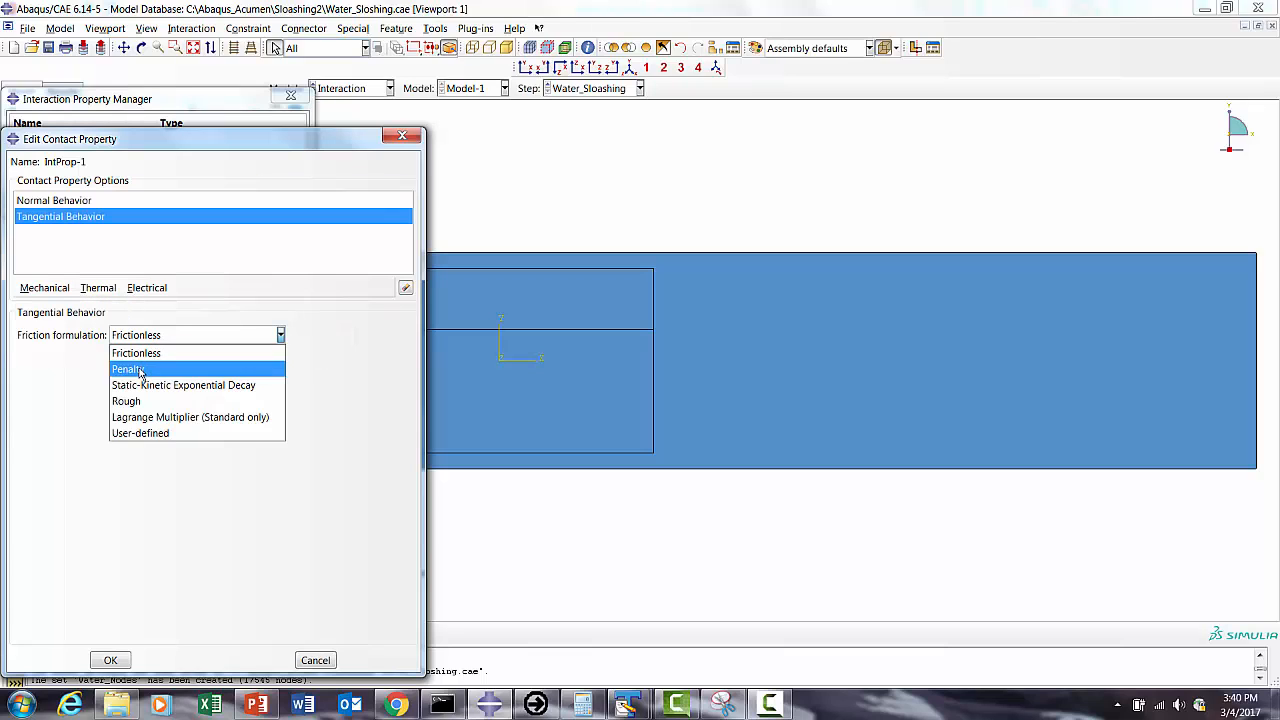
{"action": "left_click", "coordinate": [140, 370]}
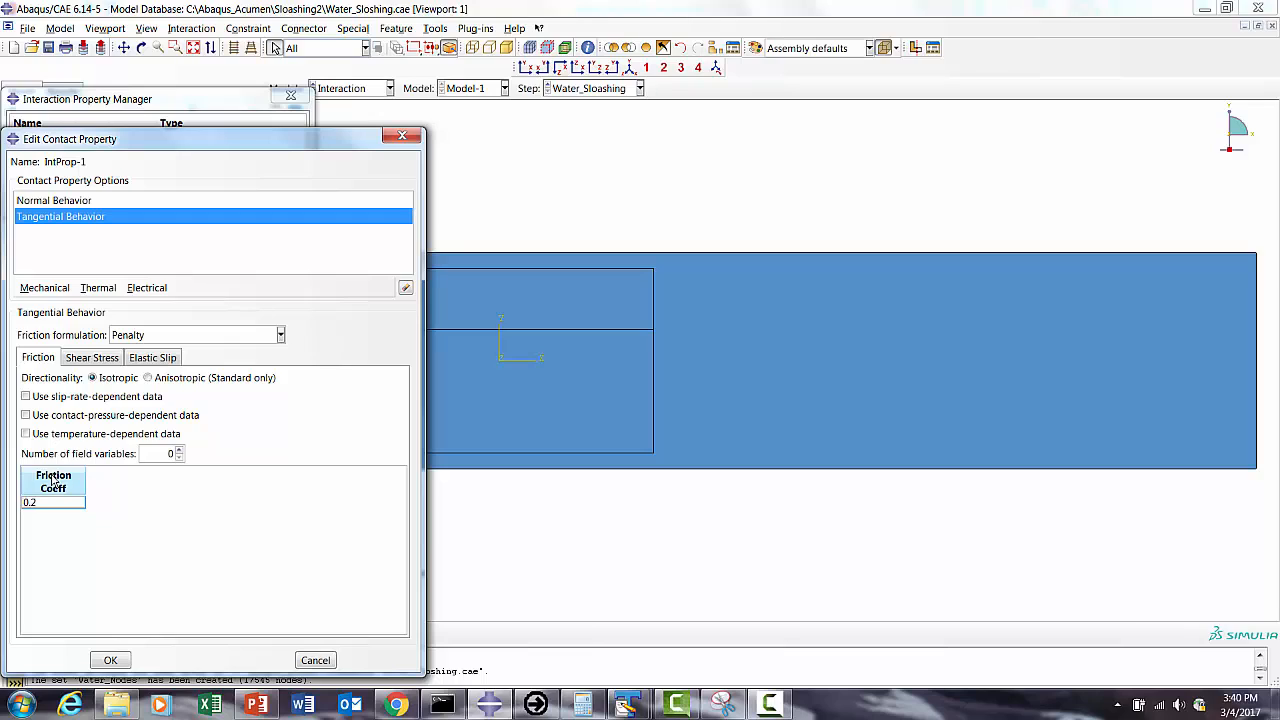
{"action": "left_click", "coordinate": [110, 660]}
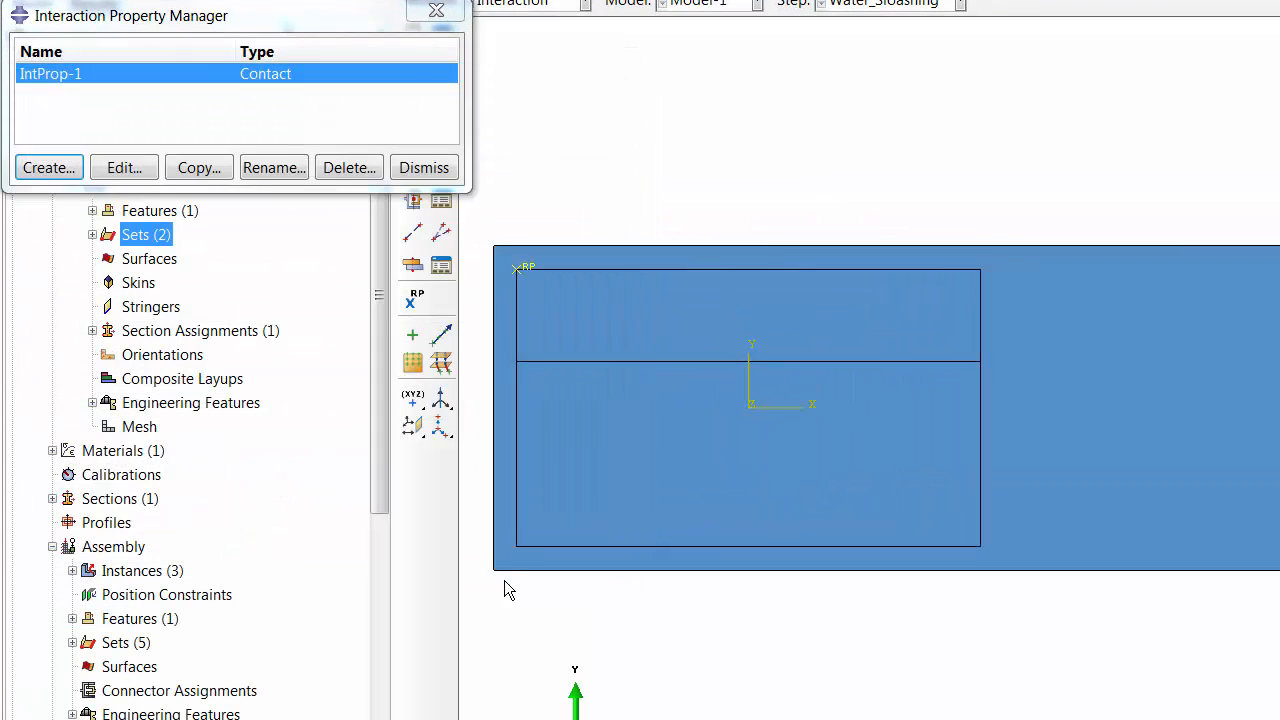
{"action": "left_click", "coordinate": [424, 167]}
Step: Create a General contact (Explicit) interaction in the Water_Sloashing step with IntProp-1 as the global property assignment
{"action": "left_click", "coordinate": [441, 34]}
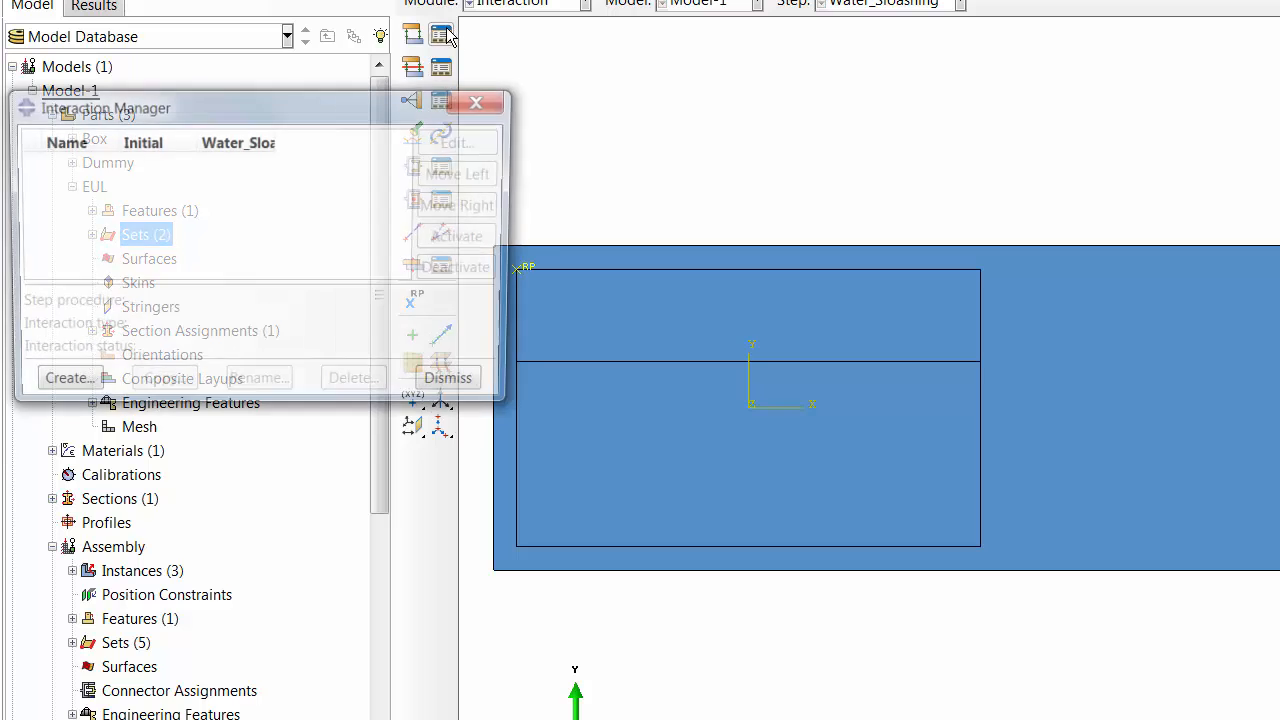
{"action": "left_click", "coordinate": [69, 394]}
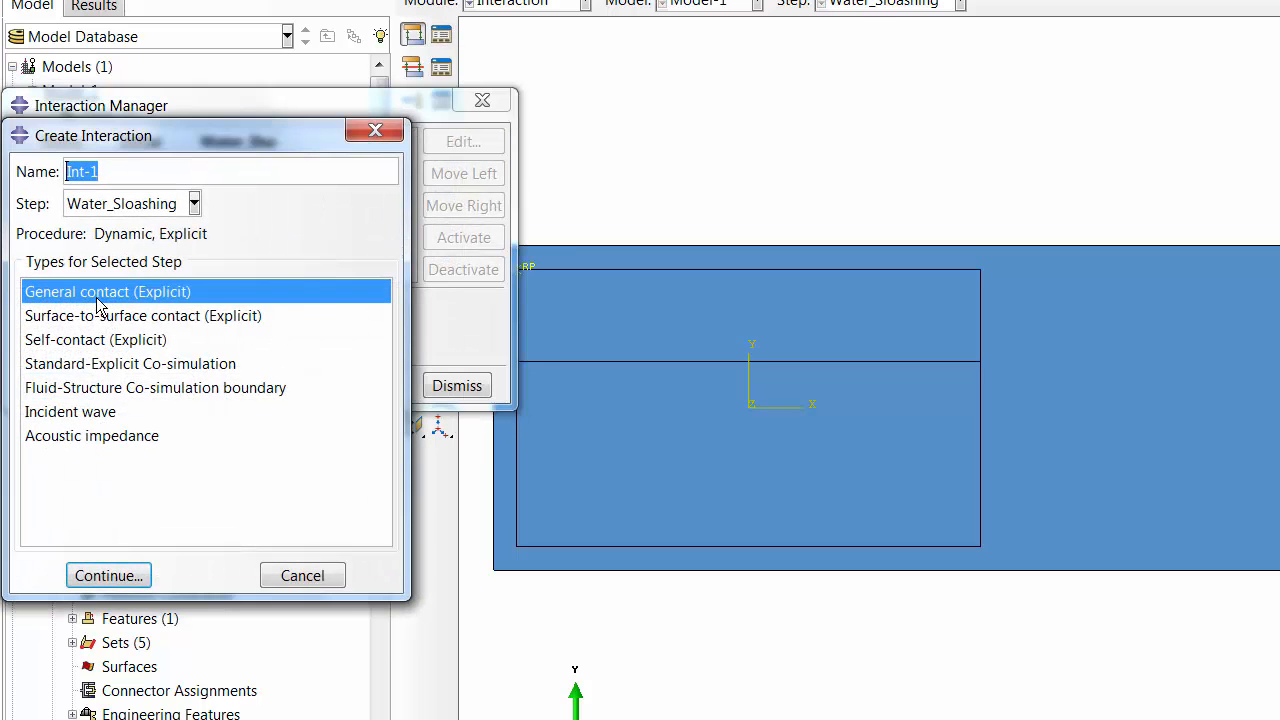
{"action": "left_click", "coordinate": [108, 576]}
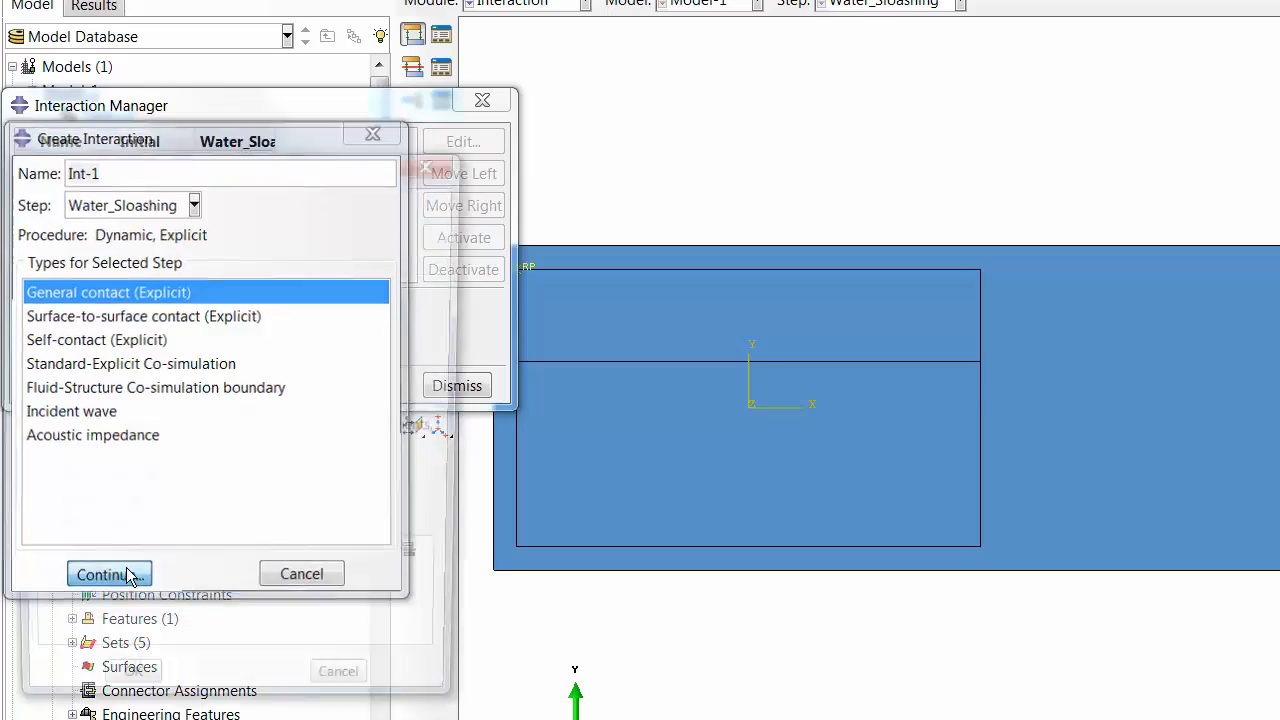
{"action": "left_click", "coordinate": [262, 569]}
{"action": "left_click", "coordinate": [250, 601]}
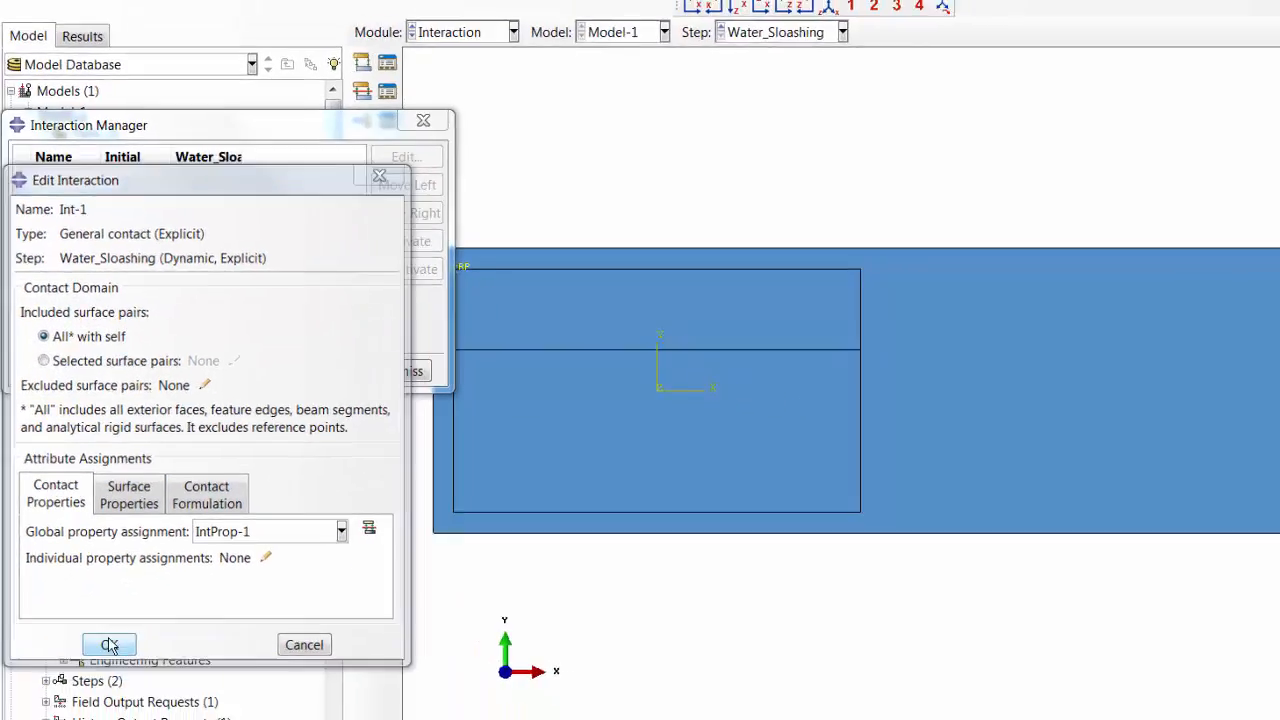
{"action": "left_click", "coordinate": [124, 699]}
{"action": "left_click", "coordinate": [324, 351]}
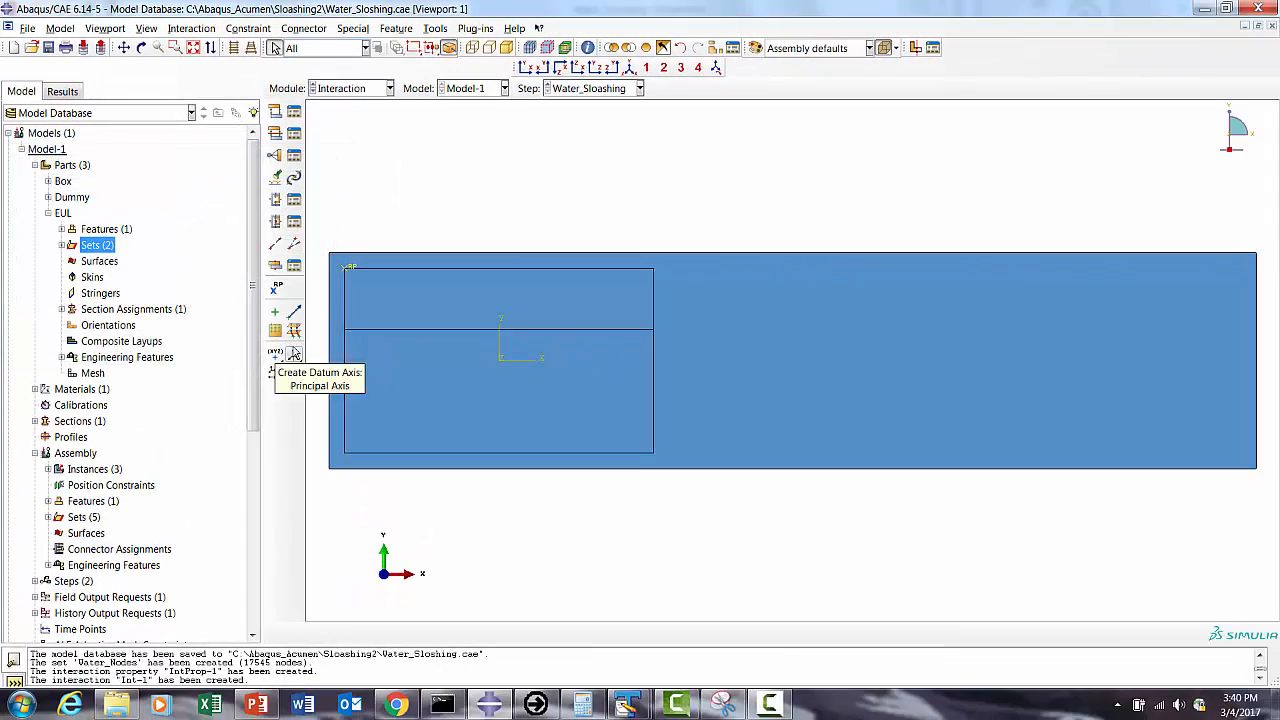
Step: Save the model database as Water_Sloshing.cae in the Sloashing2 folder
{"action": "left_click", "coordinate": [141, 47]}
{"action": "left_click_drag", "start_coordinate": [517, 251], "coordinate": [975, 326]}
{"action": "left_click", "coordinate": [28, 28]}
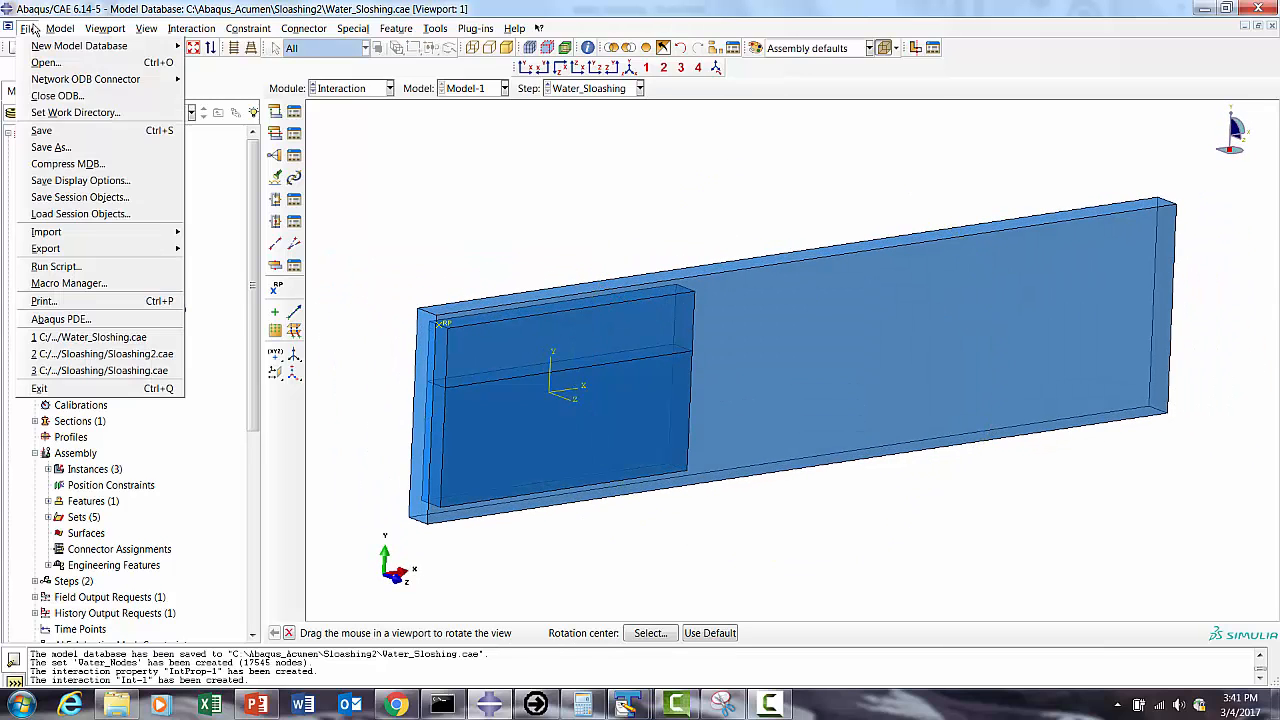
{"action": "left_click", "coordinate": [48, 147]}
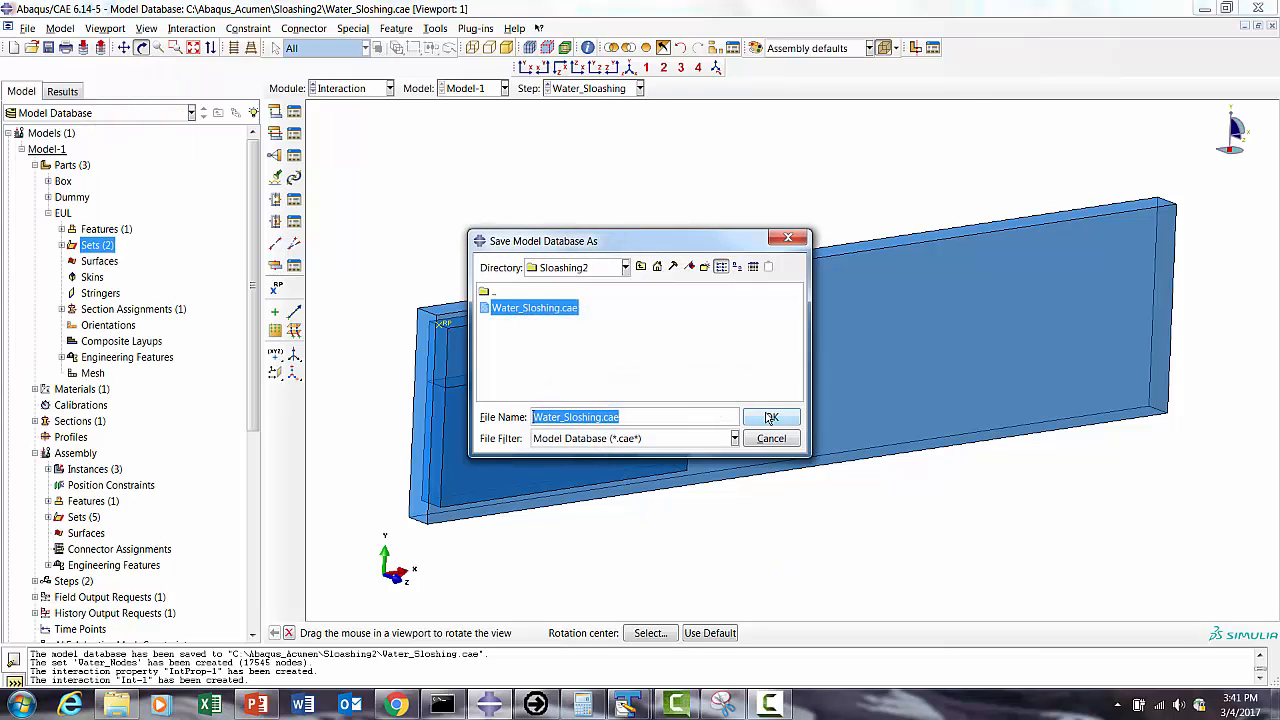
{"action": "left_click", "coordinate": [768, 417]}
{"action": "left_click", "coordinate": [561, 379]}
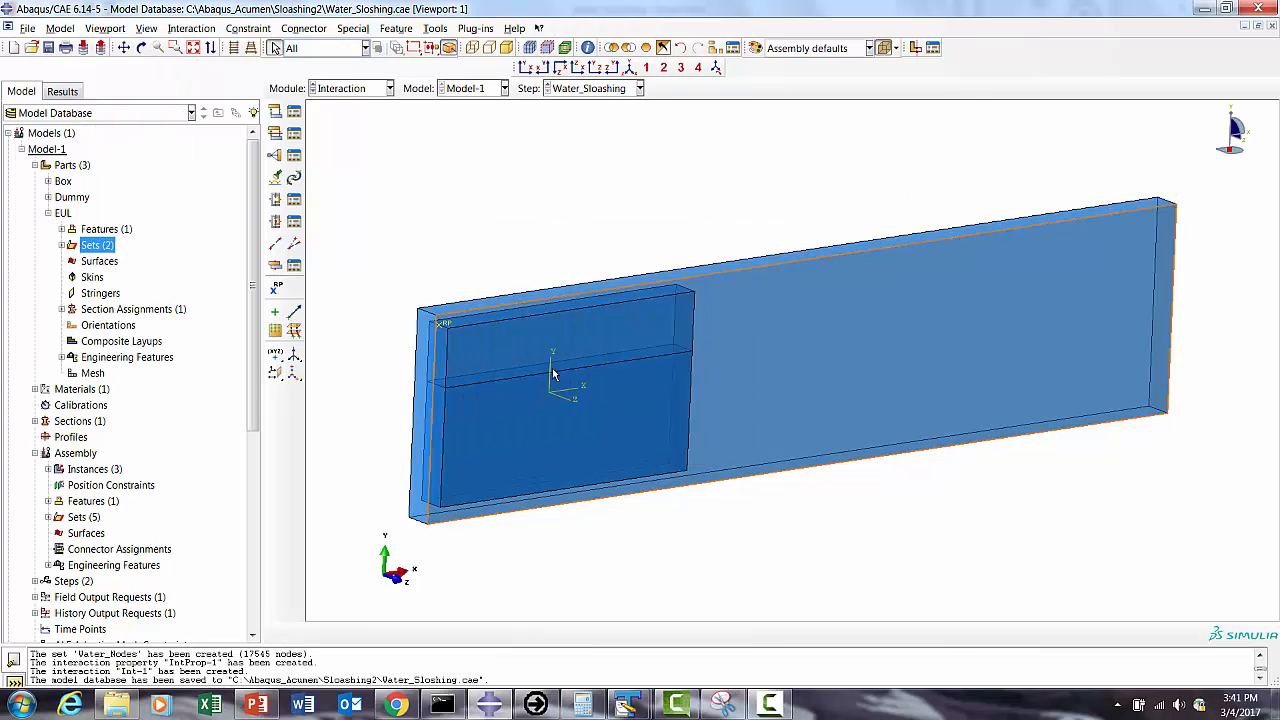
Step: Suppress the Dummy-1 instance in the assembly
{"action": "left_click", "coordinate": [47, 469]}
{"action": "left_click", "coordinate": [80, 501]}
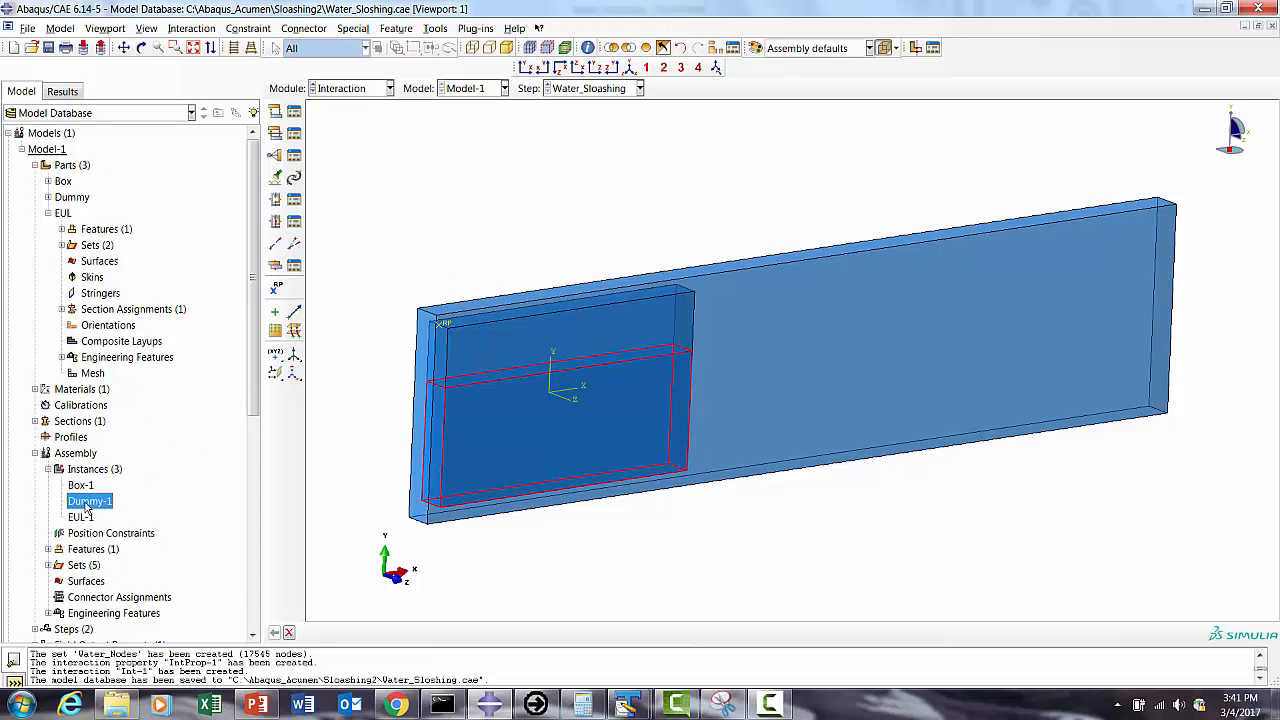
{"action": "right_click", "coordinate": [80, 501]}
{"action": "left_click", "coordinate": [120, 428]}
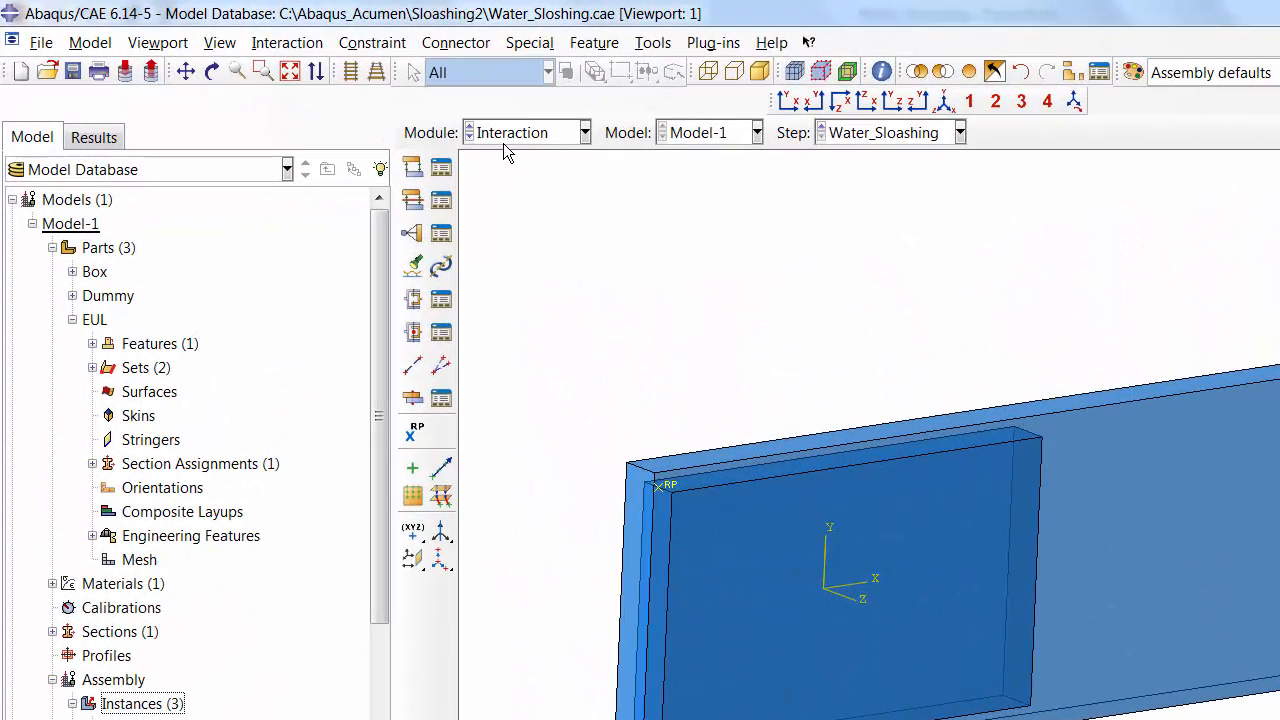
Step: Create an analysis job named Water_Sloashing from Model-1
{"action": "left_click", "coordinate": [503, 140]}
{"action": "left_click", "coordinate": [520, 346]}
{"action": "left_click", "coordinate": [441, 200]}
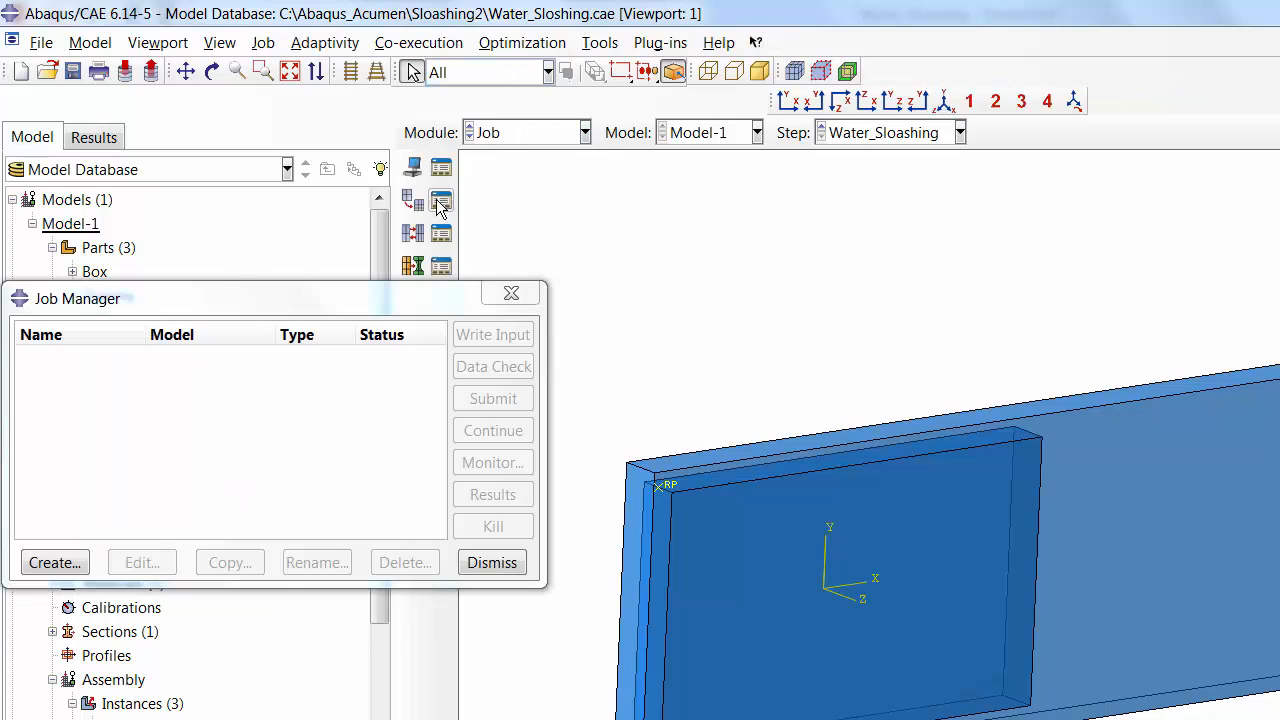
{"action": "left_click", "coordinate": [77, 562]}
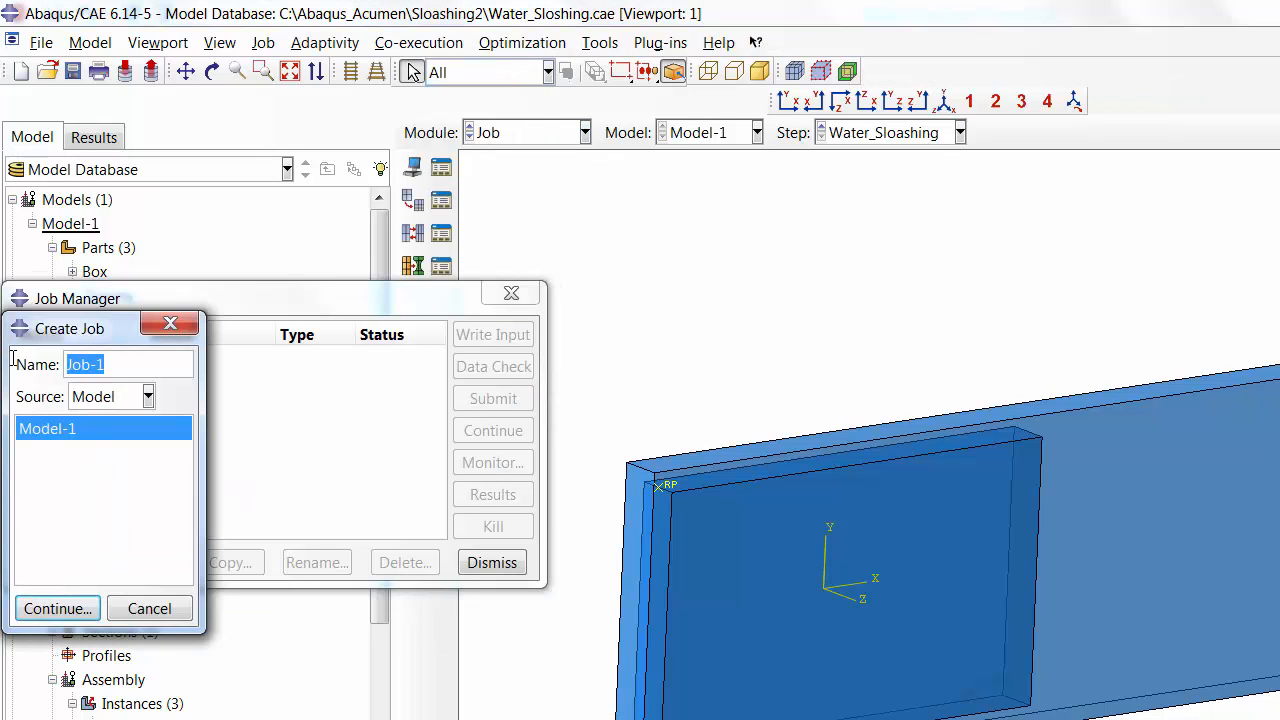
{"action": "type", "text": "Water_Sloashing"}
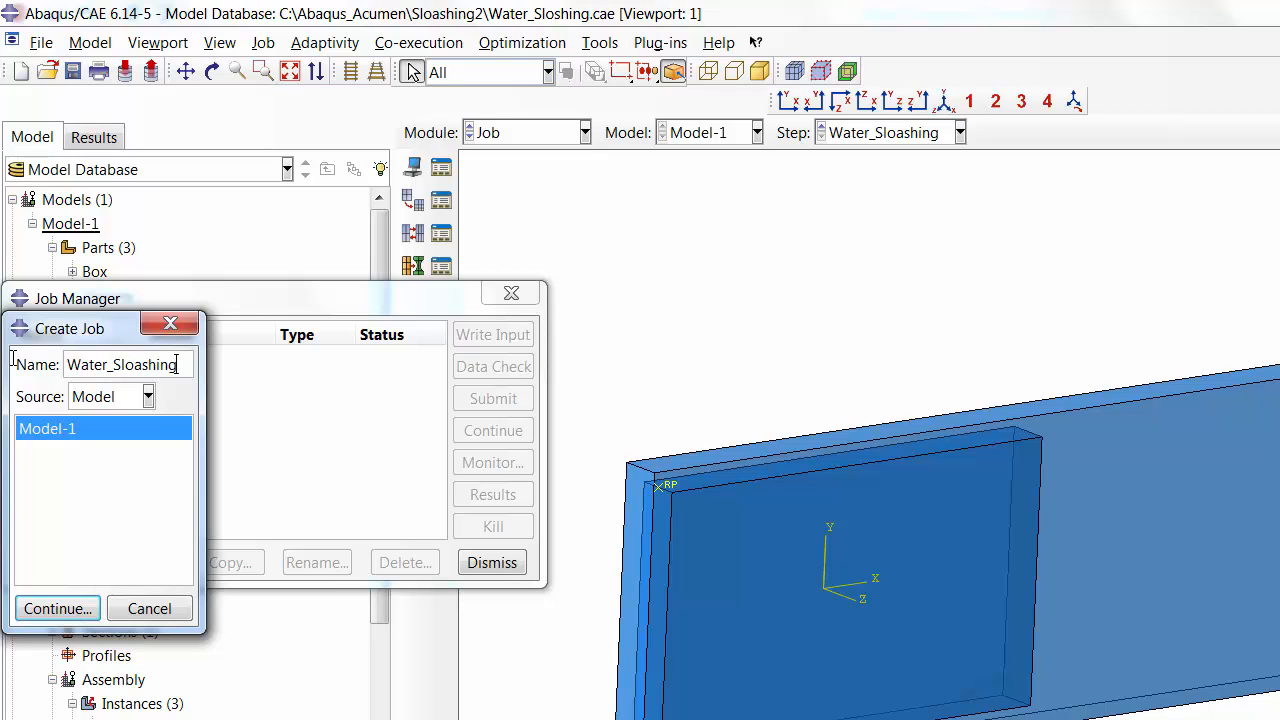
{"action": "left_click", "coordinate": [57, 608]}
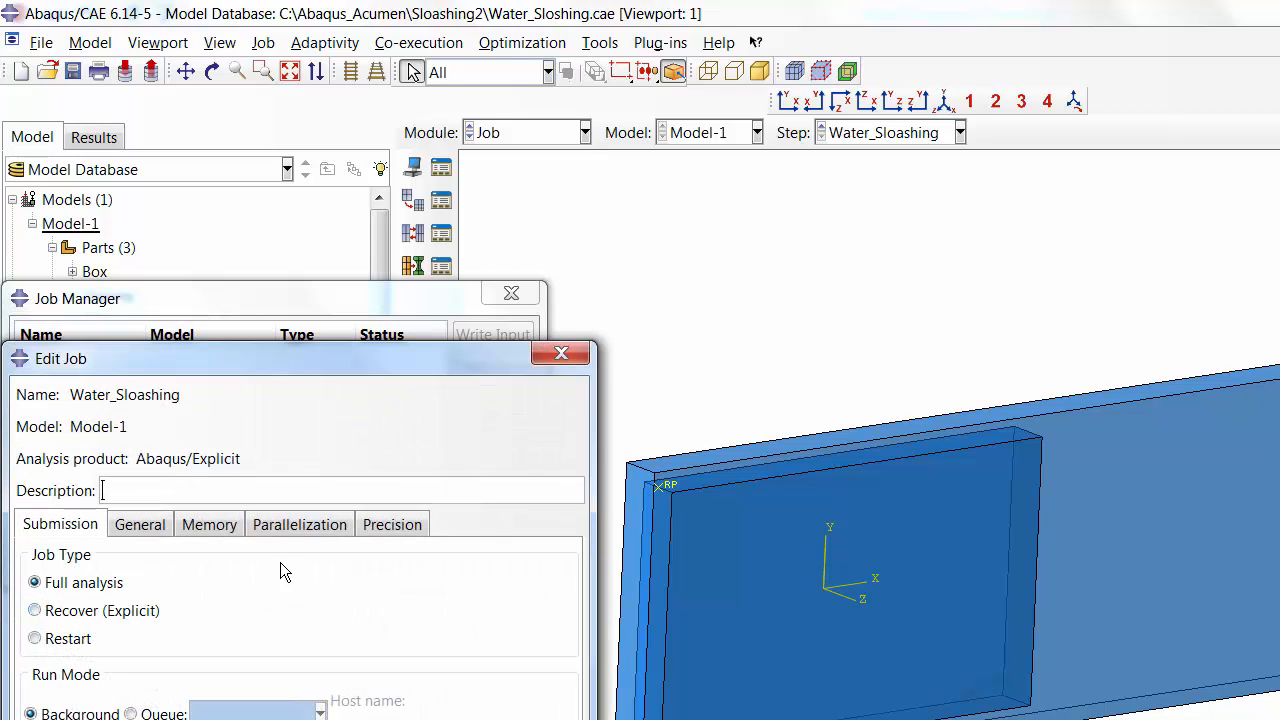
Step: Enable multiple processors for the Water_Sloashing job and set their number to 4
{"action": "left_click", "coordinate": [298, 524]}
{"action": "left_click", "coordinate": [97, 557]}
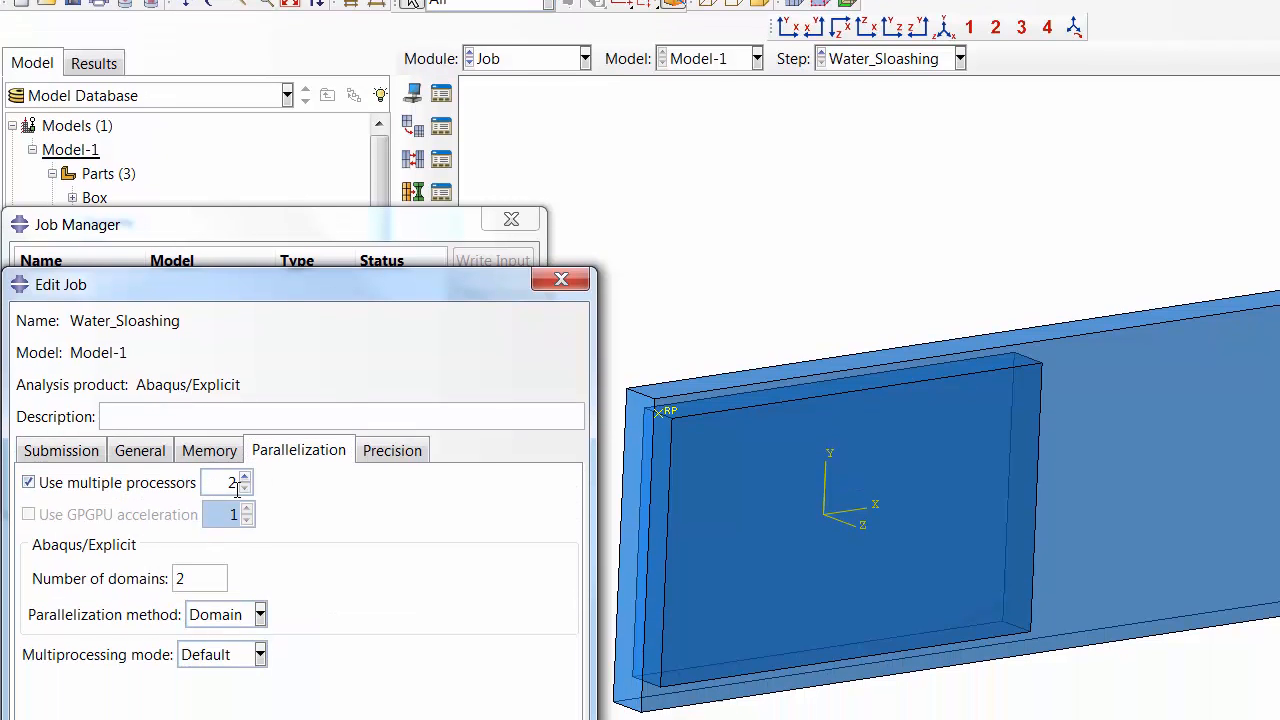
{"action": "left_click", "coordinate": [244, 551]}
{"action": "left_click", "coordinate": [244, 551]}
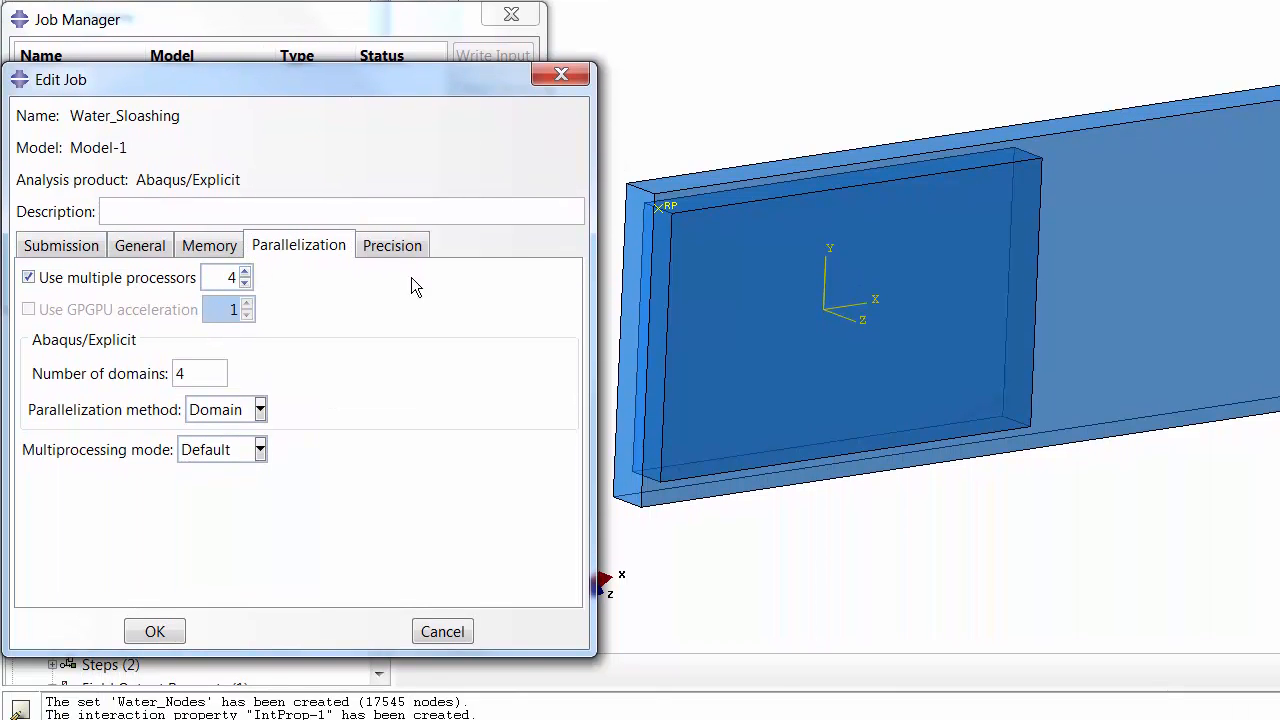
Step: Set the job's Abaqus/Explicit precision to Double - analysis only and finish the job definition
{"action": "left_click", "coordinate": [395, 247]}
{"action": "left_click", "coordinate": [239, 279]}
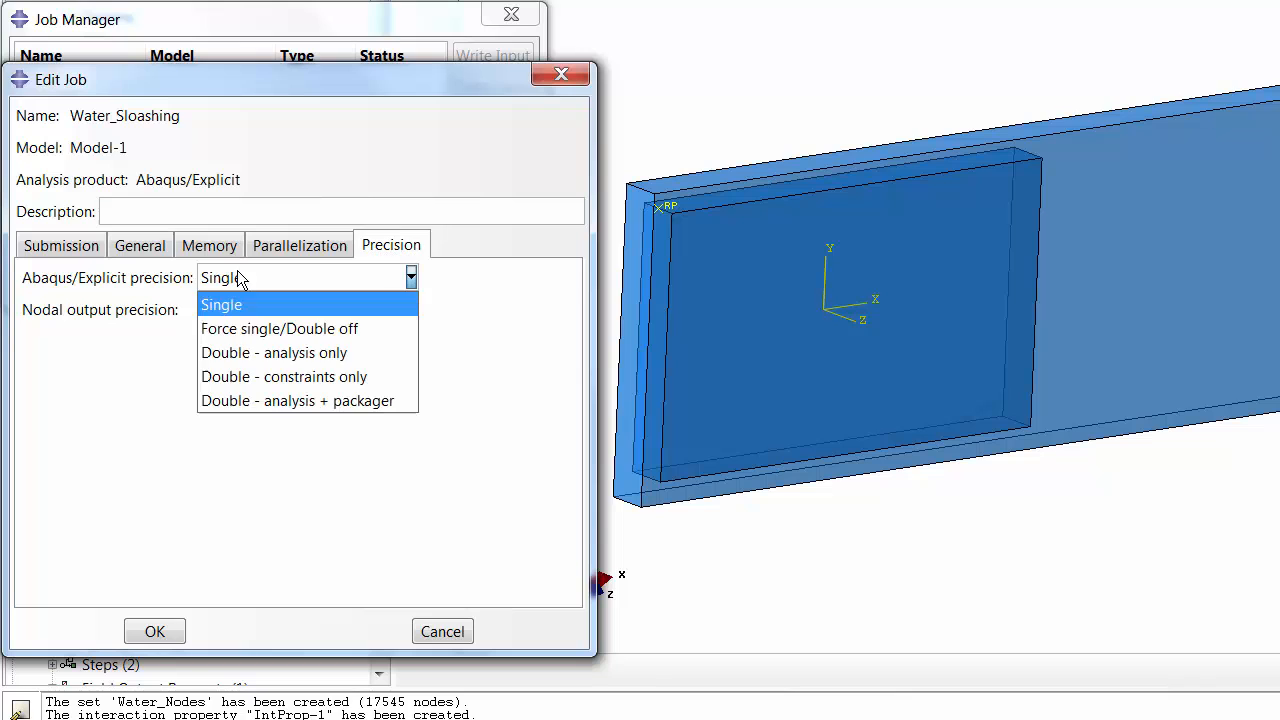
{"action": "left_click", "coordinate": [246, 353]}
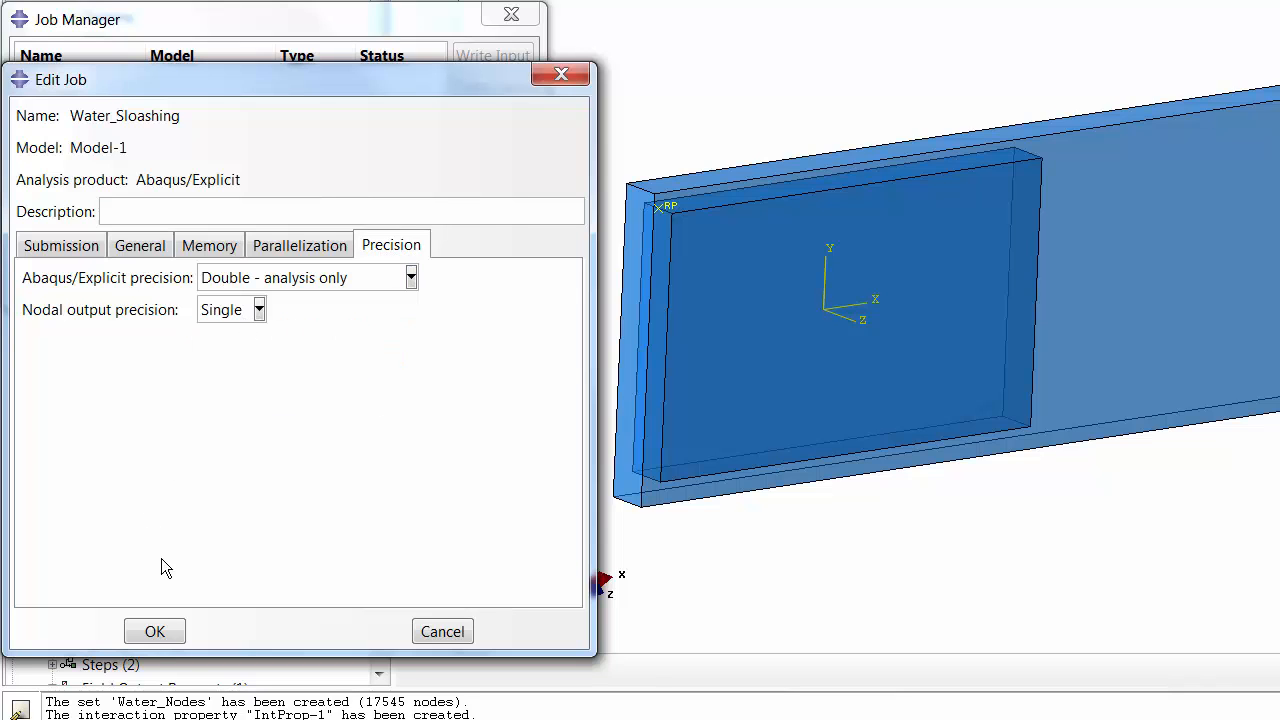
{"action": "left_click", "coordinate": [155, 631]}
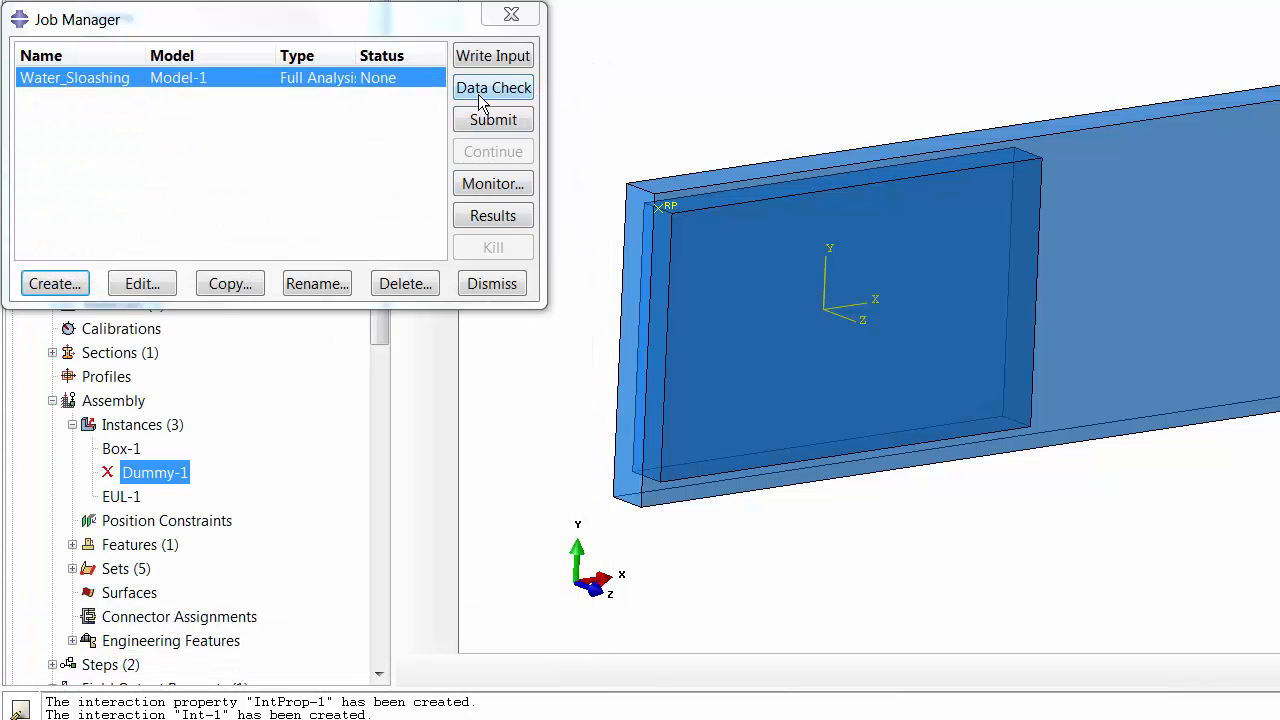
Step: Run a data check on the Water_Sloashing job
{"action": "left_click", "coordinate": [478, 94]}
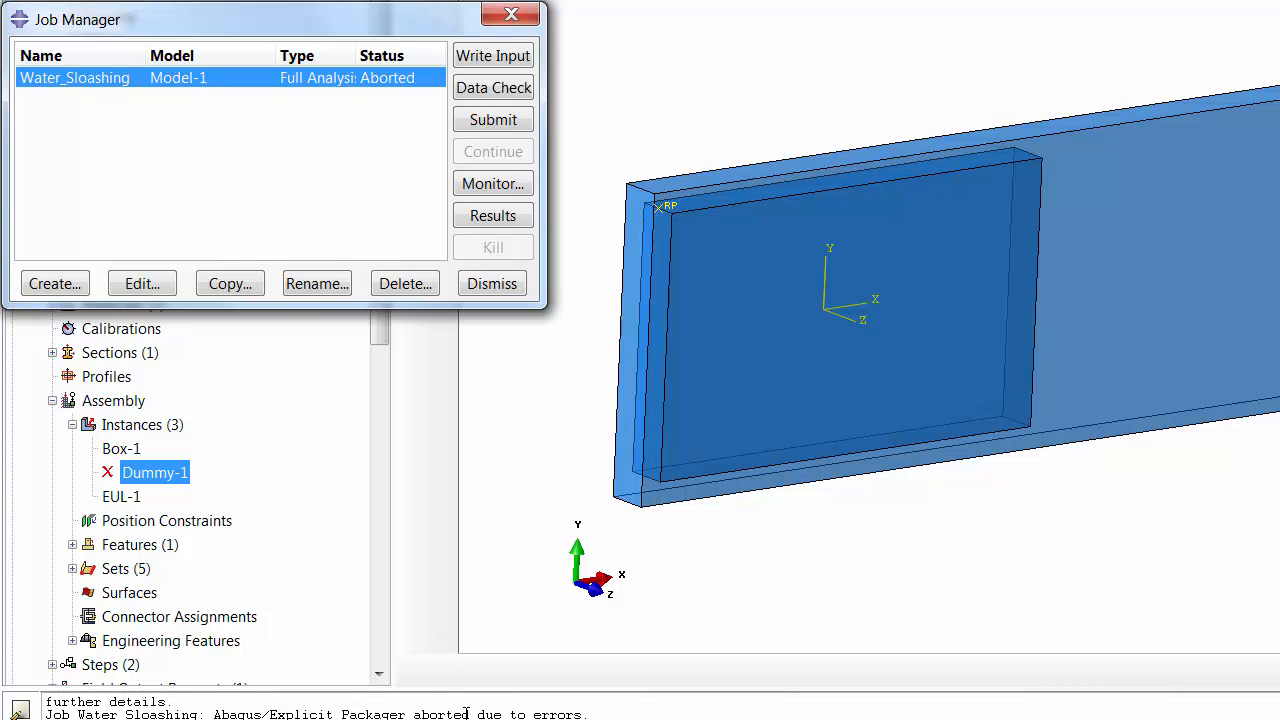
{"action": "left_click", "coordinate": [472, 316]}
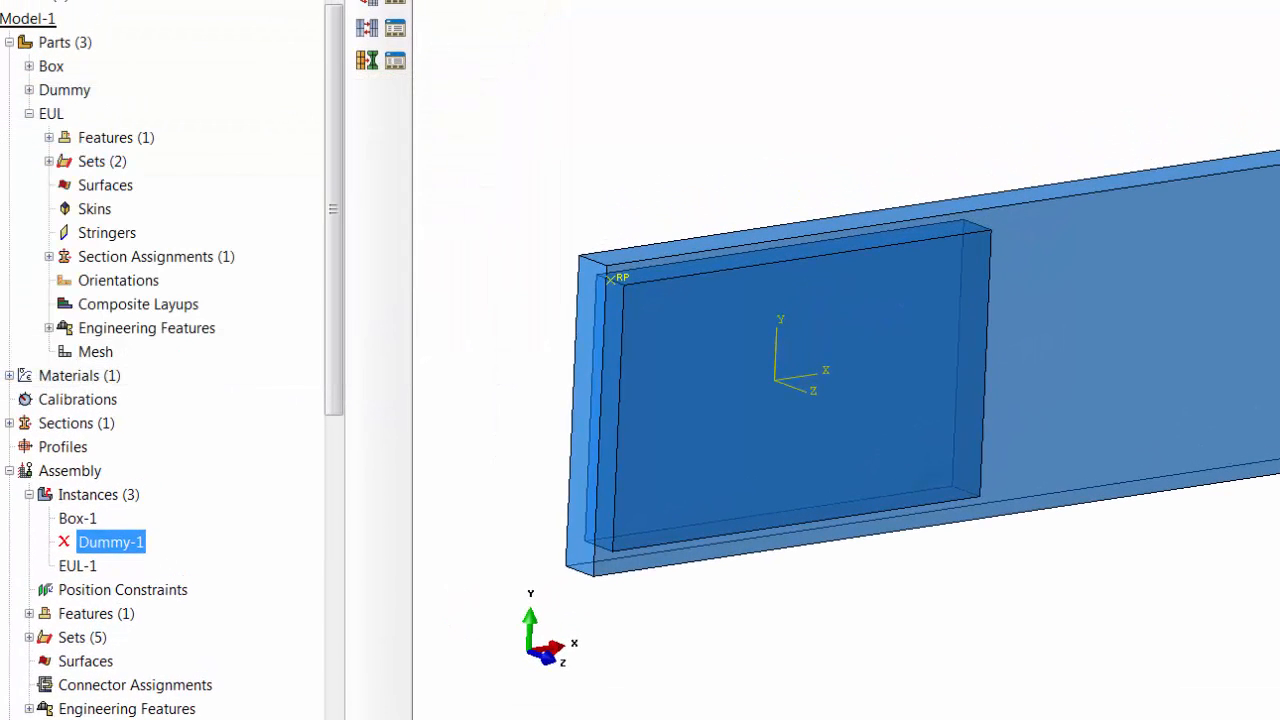
Step: Create a Displacement/Rotation boundary condition BC-2 in the Initial step on the Box-1.RP set
{"action": "left_click", "coordinate": [460, 0]}
{"action": "left_click", "coordinate": [460, 72]}
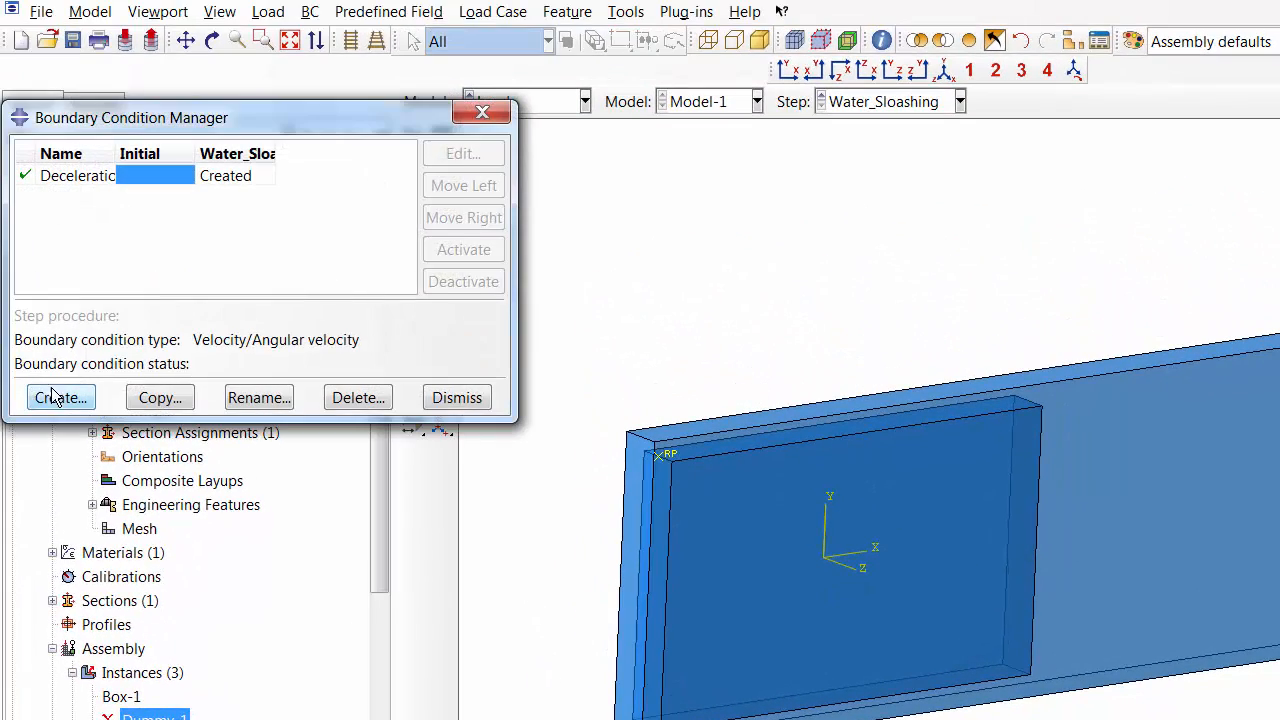
{"action": "left_click", "coordinate": [62, 391]}
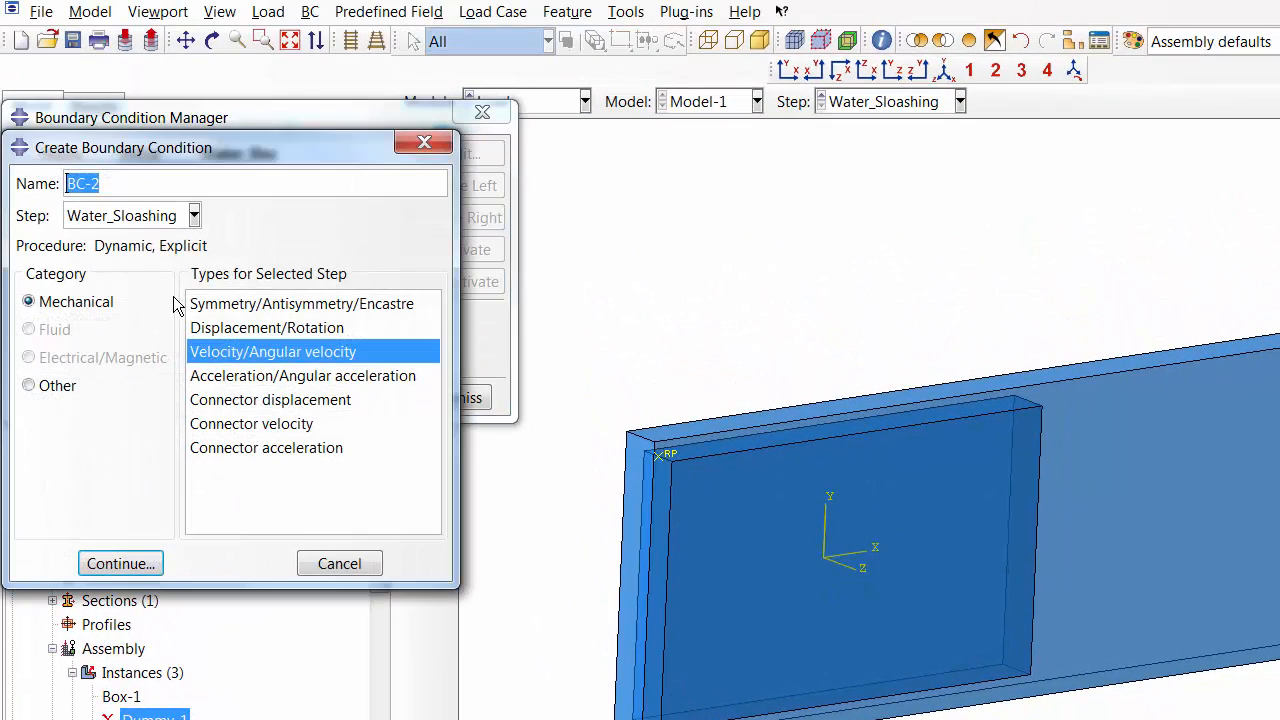
{"action": "left_click", "coordinate": [125, 222]}
{"action": "left_click", "coordinate": [136, 248]}
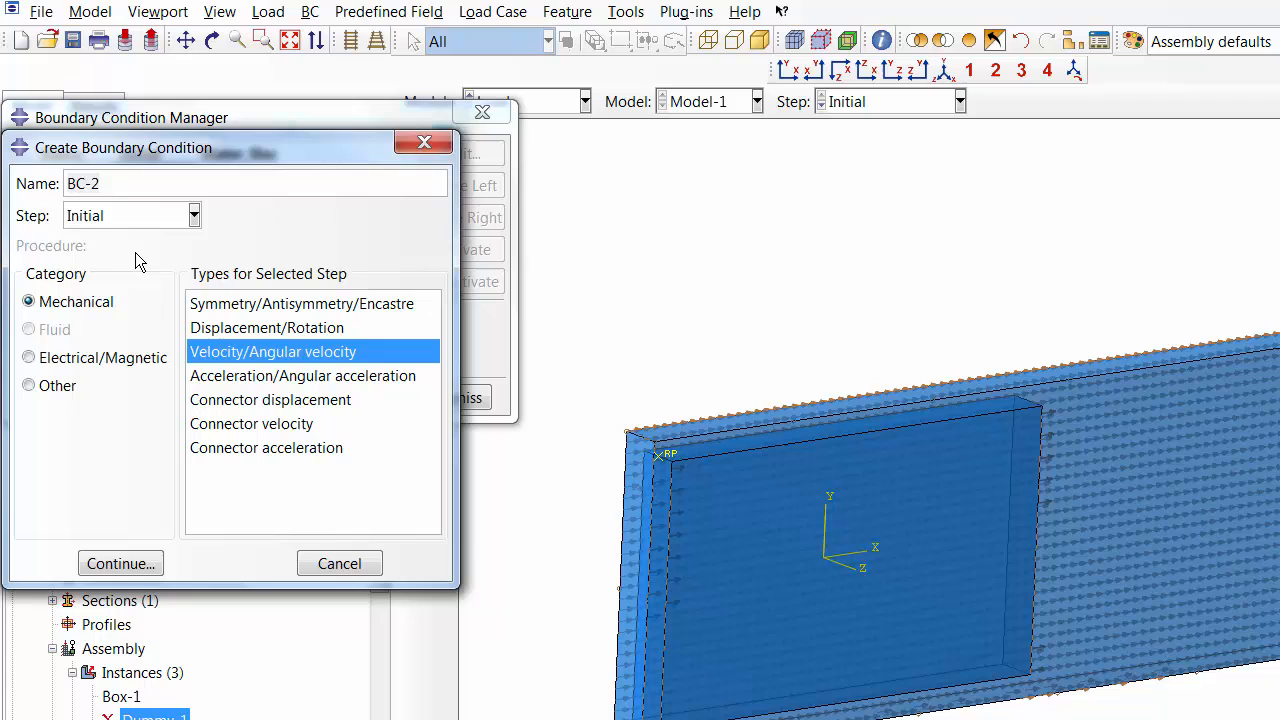
{"action": "left_click", "coordinate": [218, 326]}
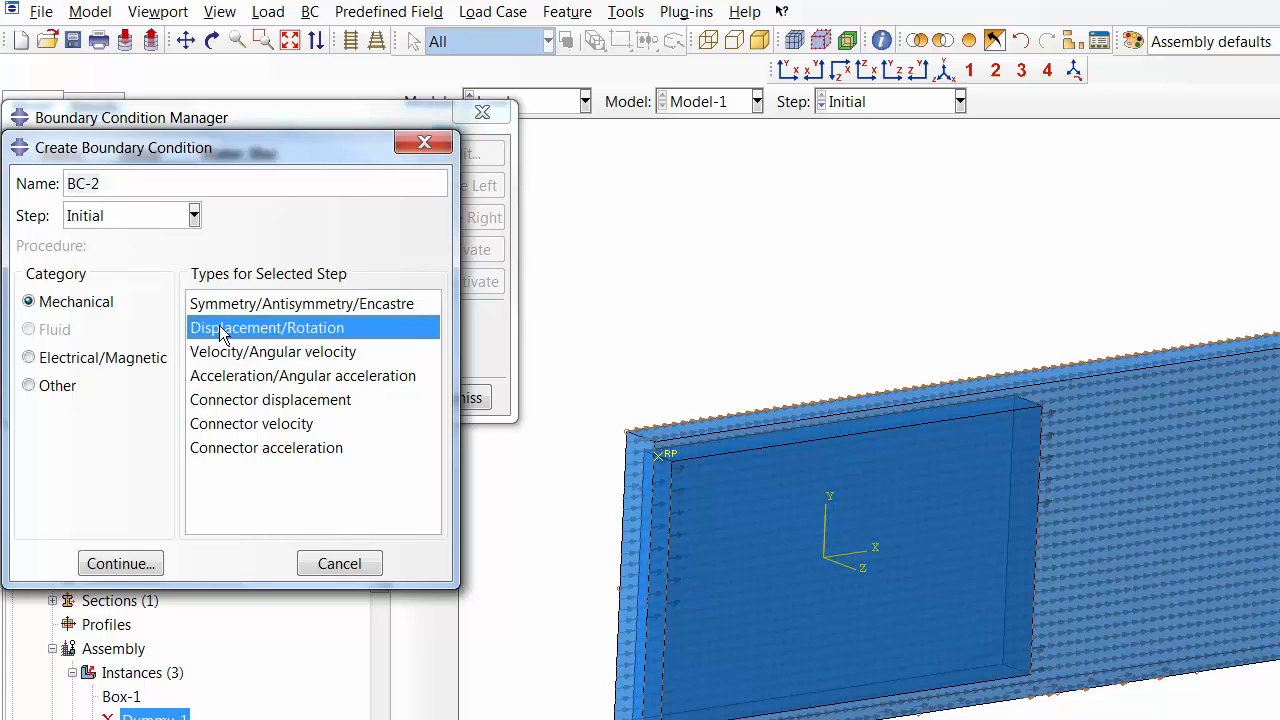
{"action": "left_click", "coordinate": [120, 564]}
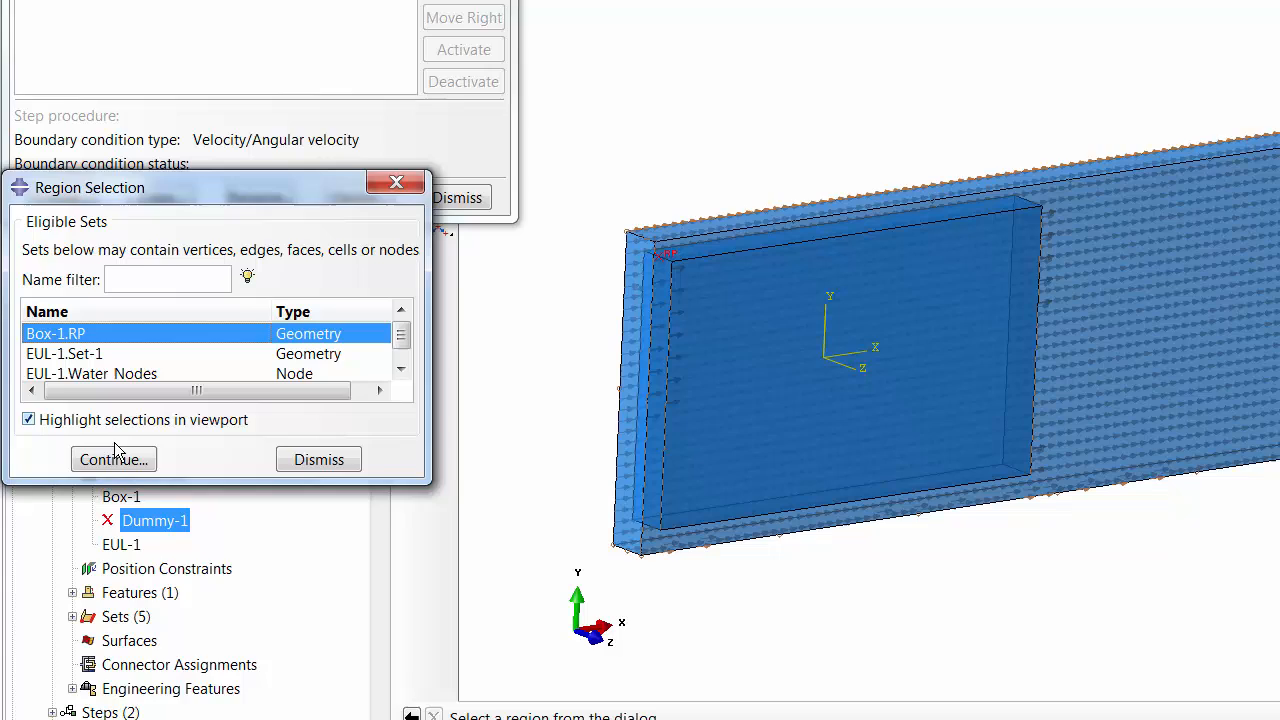
{"action": "left_click", "coordinate": [114, 456]}
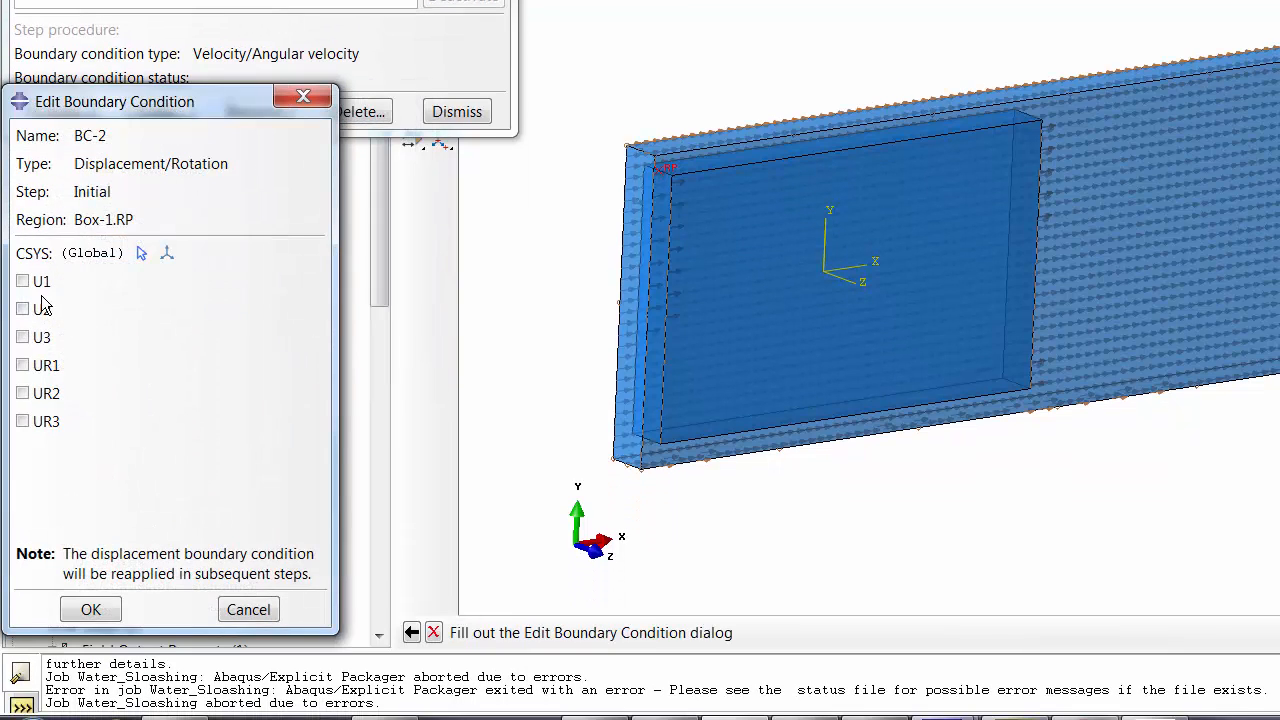
Step: Constrain U2, U3, UR1, UR2 and UR3 in BC-2, leaving U1 free, and finish the boundary condition
{"action": "left_click", "coordinate": [22, 309]}
{"action": "left_click", "coordinate": [22, 337]}
{"action": "left_click", "coordinate": [22, 365]}
{"action": "left_click", "coordinate": [22, 393]}
{"action": "left_click", "coordinate": [22, 421]}
{"action": "left_click", "coordinate": [91, 609]}
{"action": "left_click", "coordinate": [455, 111]}
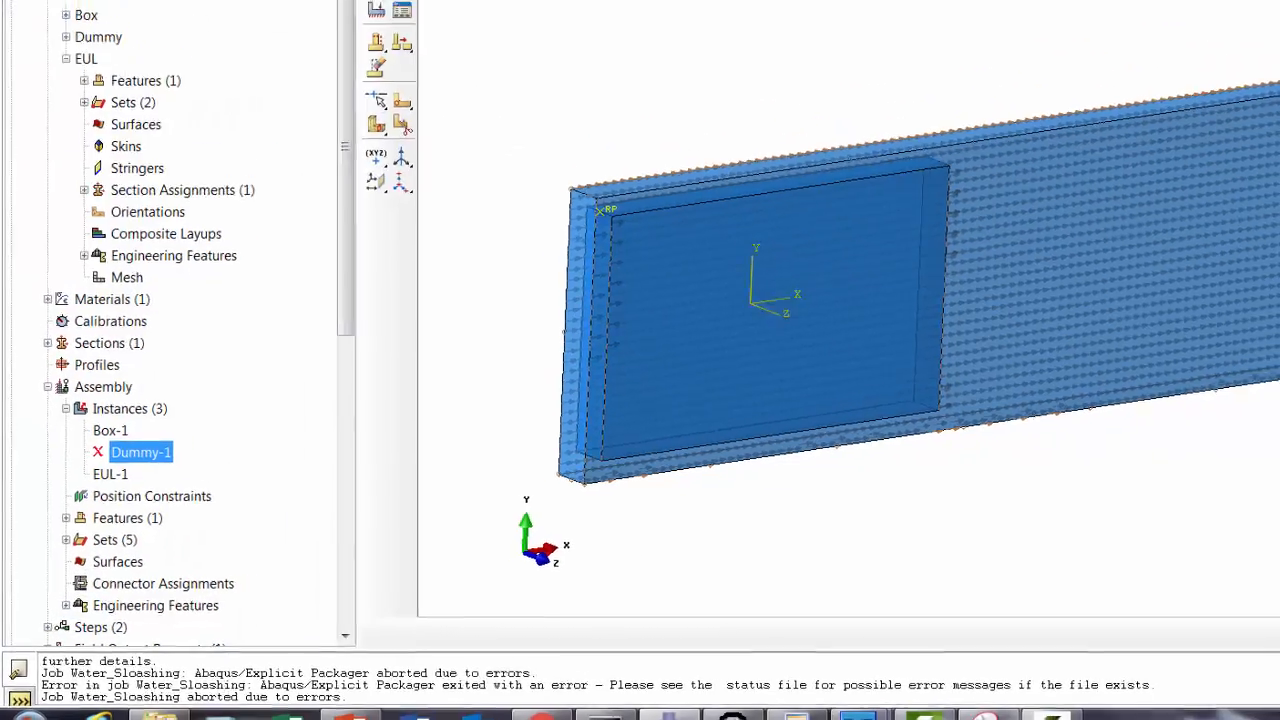
Step: Rerun the data check on the Water_Sloashing job, overwriting the existing job files
{"action": "left_click", "coordinate": [414, 20]}
{"action": "left_click", "coordinate": [471, 229]}
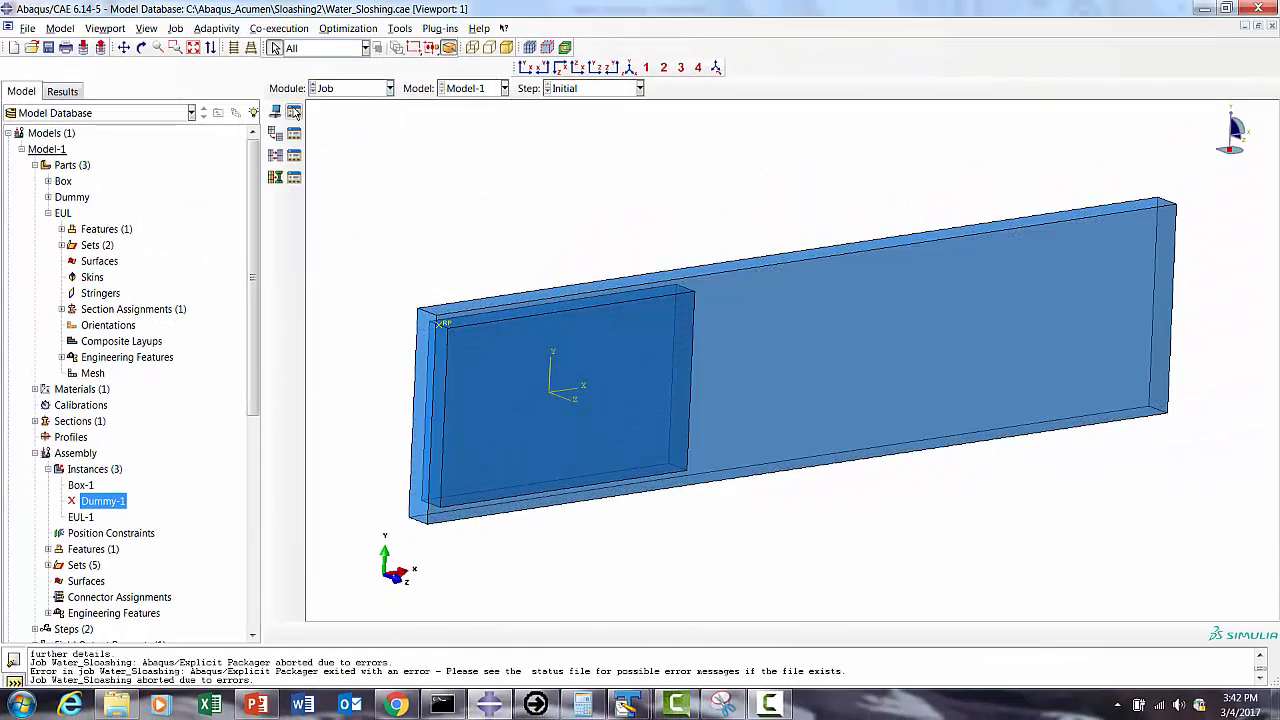
{"action": "left_click", "coordinate": [294, 112]}
{"action": "left_click", "coordinate": [322, 249]}
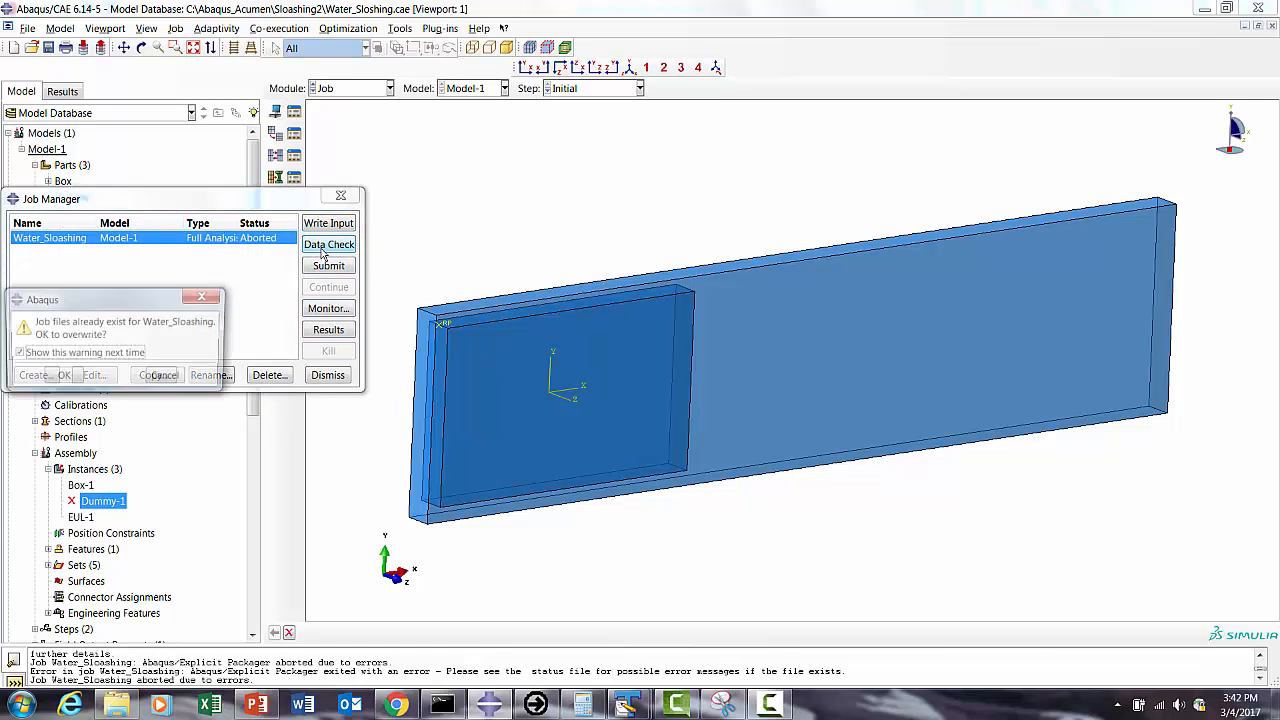
{"action": "left_click", "coordinate": [64, 375]}
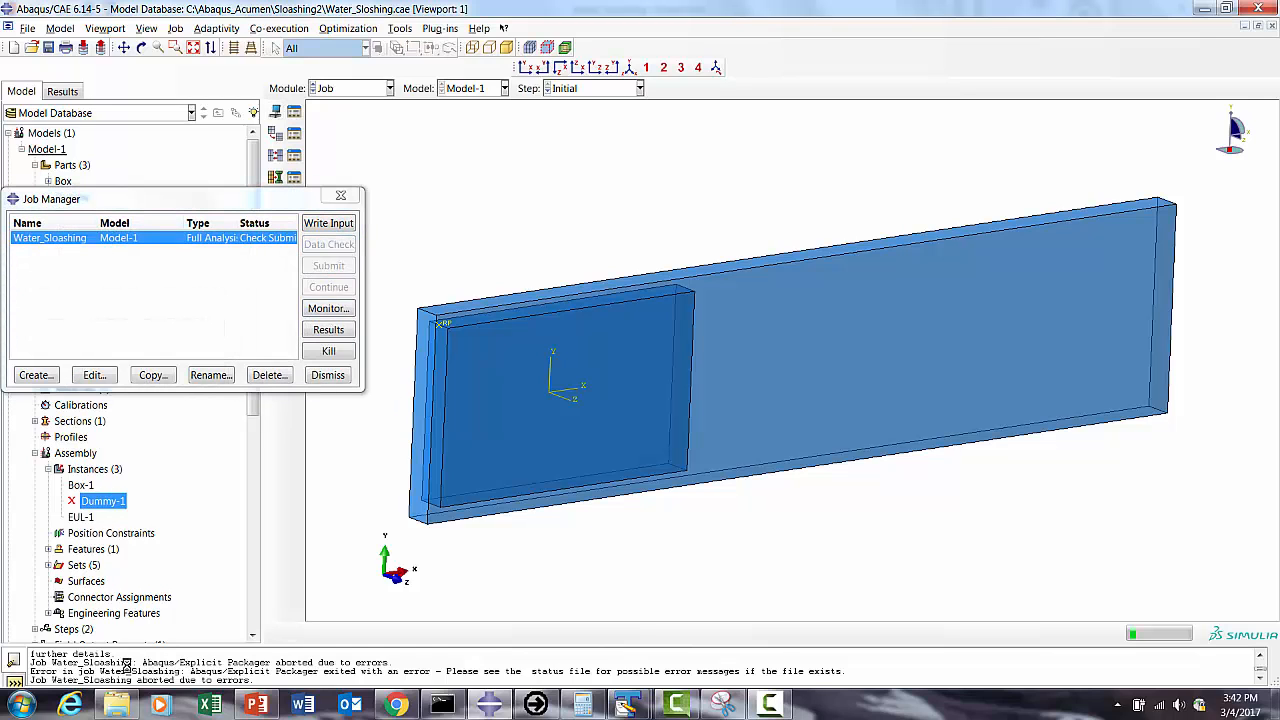
Step: Switch to Windows Explorer and open the Sloashing2 folder inside Abaqus_Acumen
{"action": "left_click", "coordinate": [117, 705]}
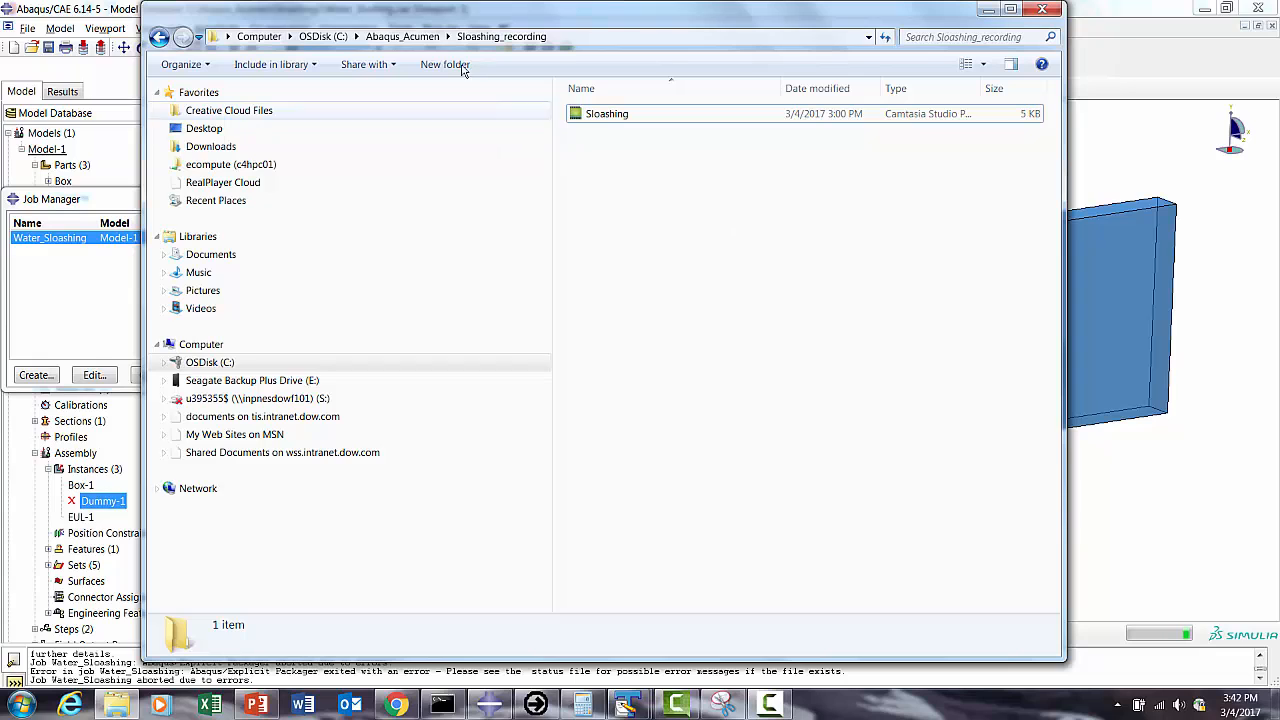
{"action": "left_click", "coordinate": [402, 36]}
{"action": "double_click", "coordinate": [618, 118]}
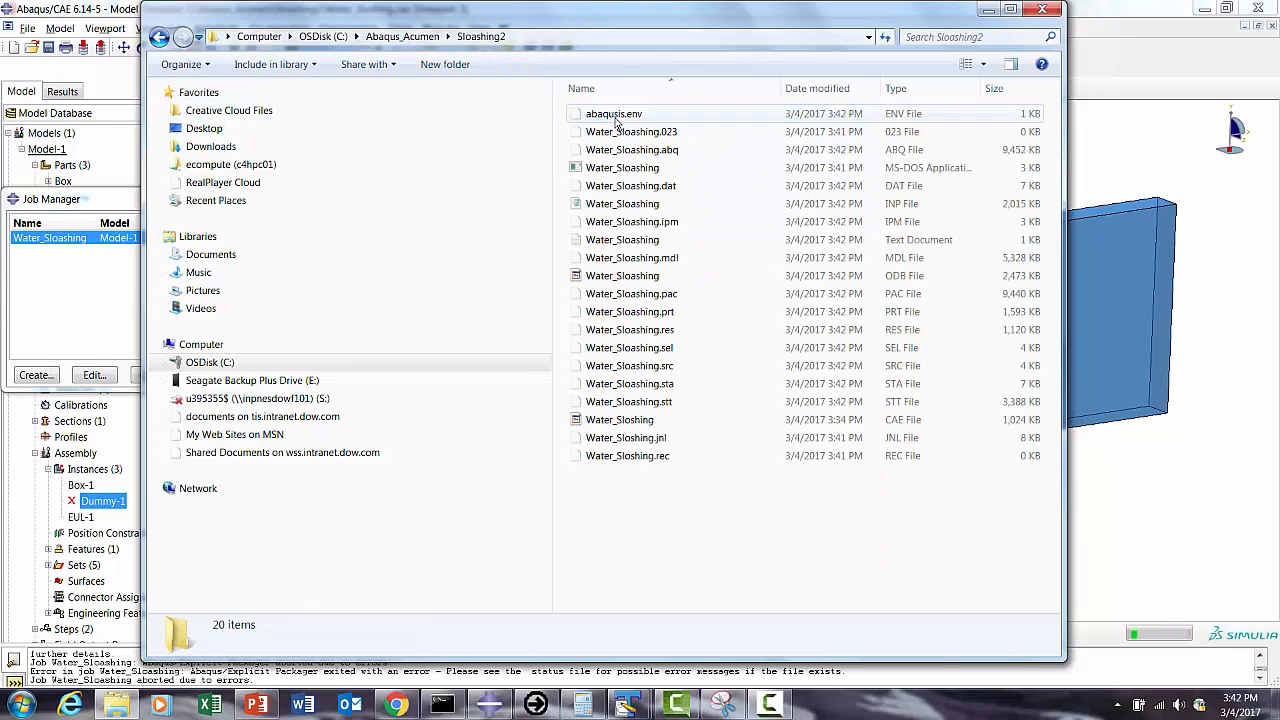
Step: Open the Water_Sloashing.inp input file in TextPad, then minimize the editor
{"action": "right_click", "coordinate": [632, 205]}
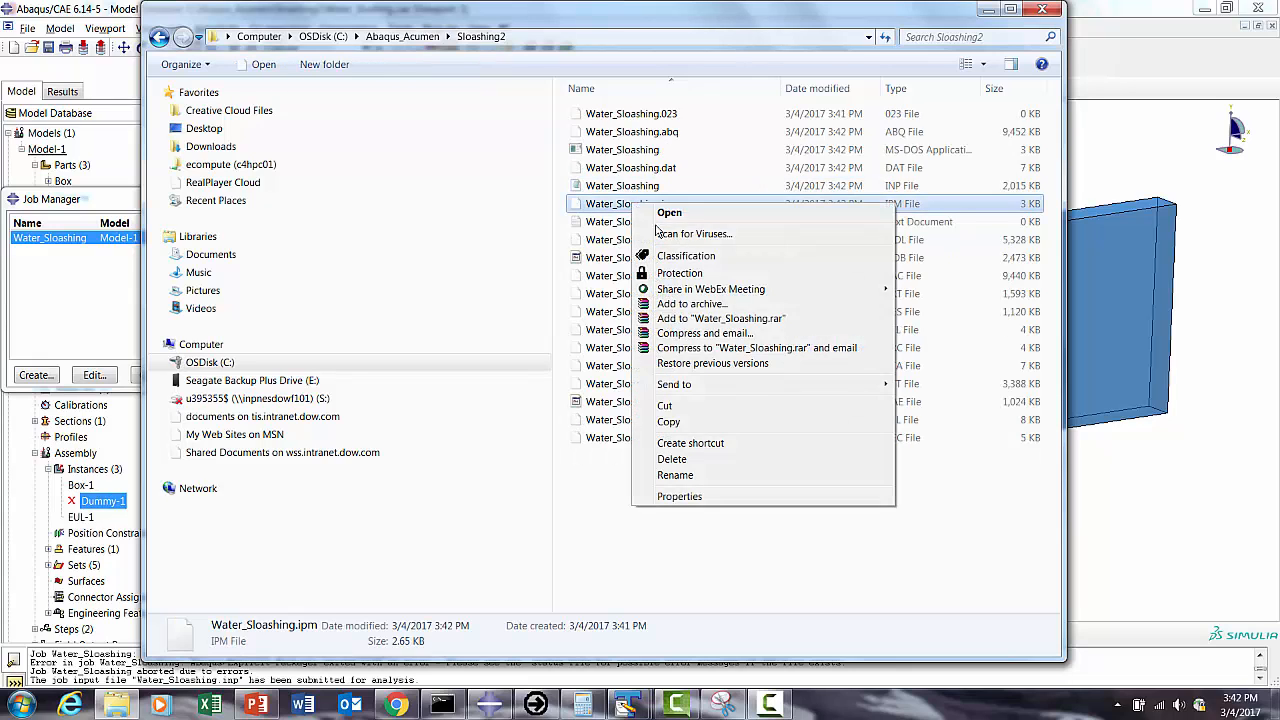
{"action": "left_click", "coordinate": [953, 533]}
{"action": "right_click", "coordinate": [614, 191]}
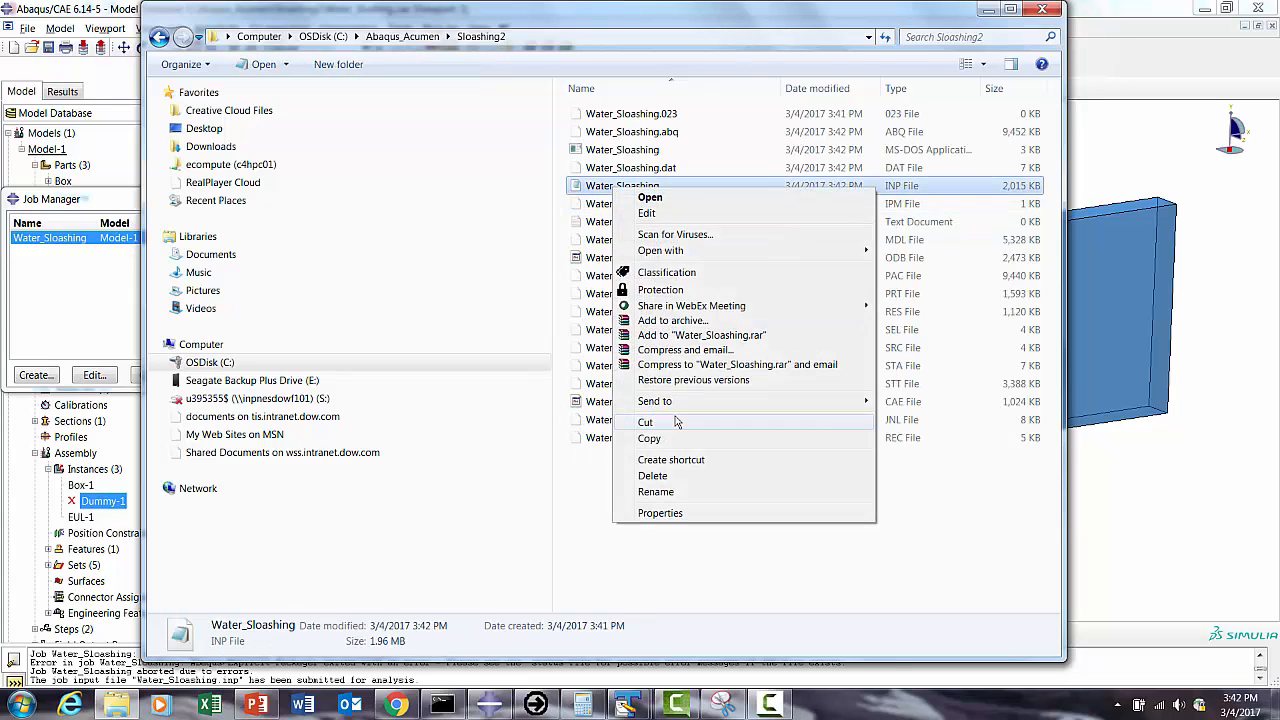
{"action": "mouse_move", "coordinate": [814, 400]}
{"action": "left_click", "coordinate": [917, 488]}
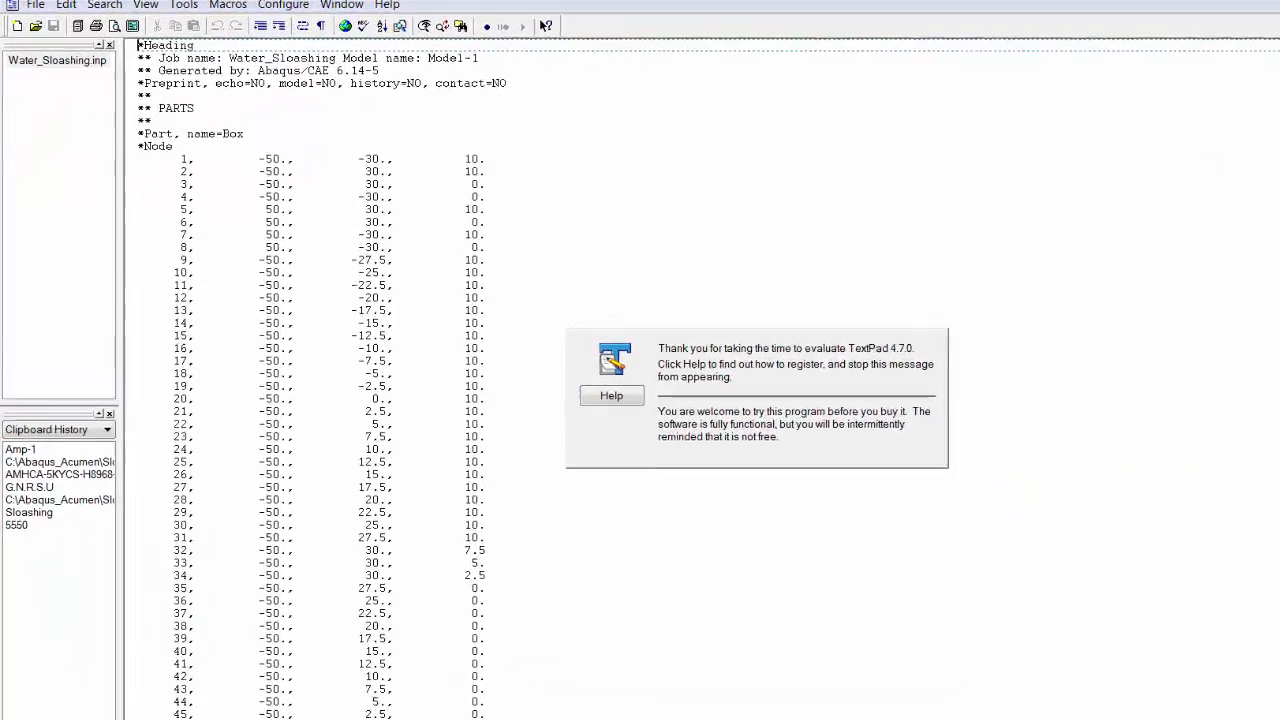
{"action": "left_click", "coordinate": [1204, 8]}
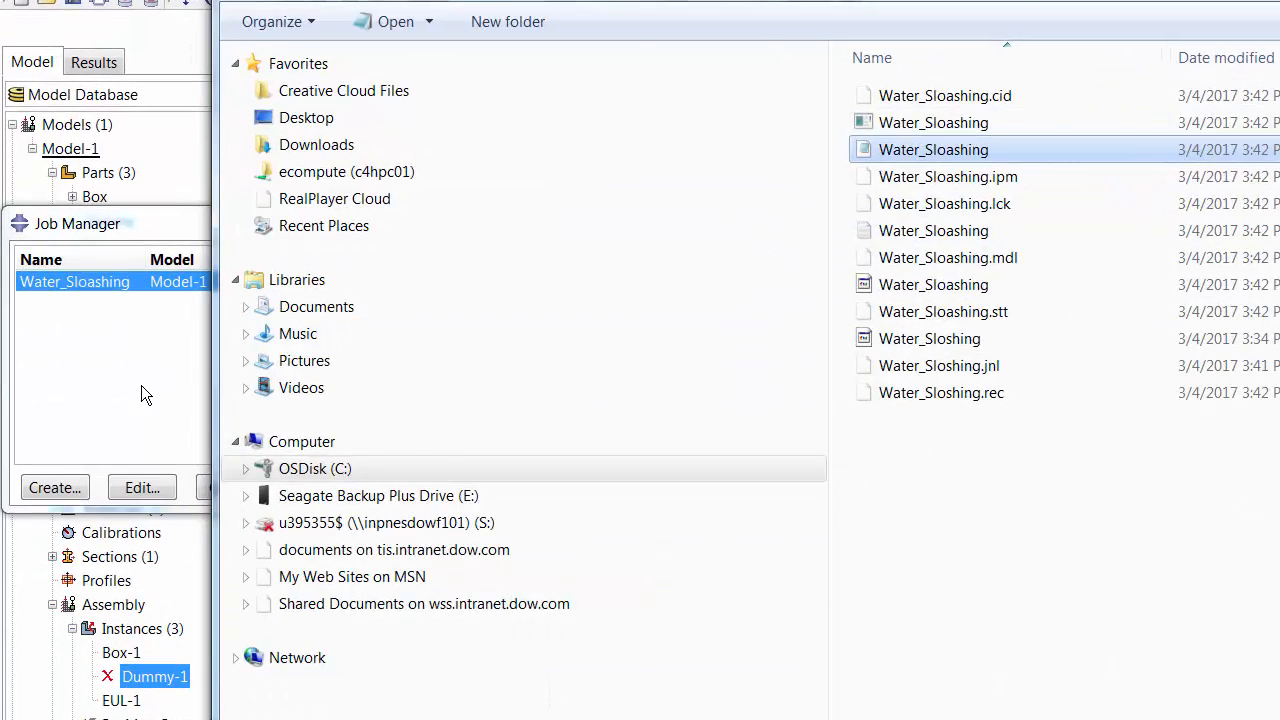
Step: Return to Abaqus/CAE and allow the batch file launched by smpd.exe through the application whitelisting block
{"action": "left_click", "coordinate": [141, 394]}
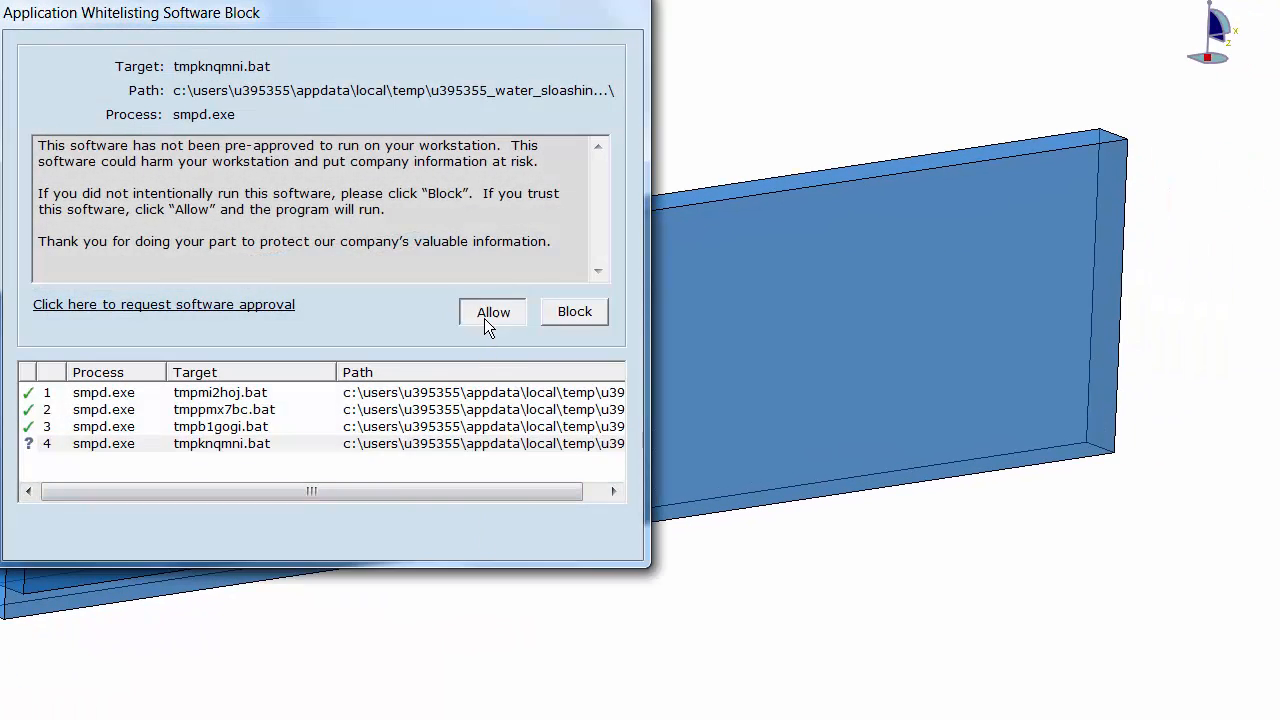
{"action": "left_click", "coordinate": [484, 318]}
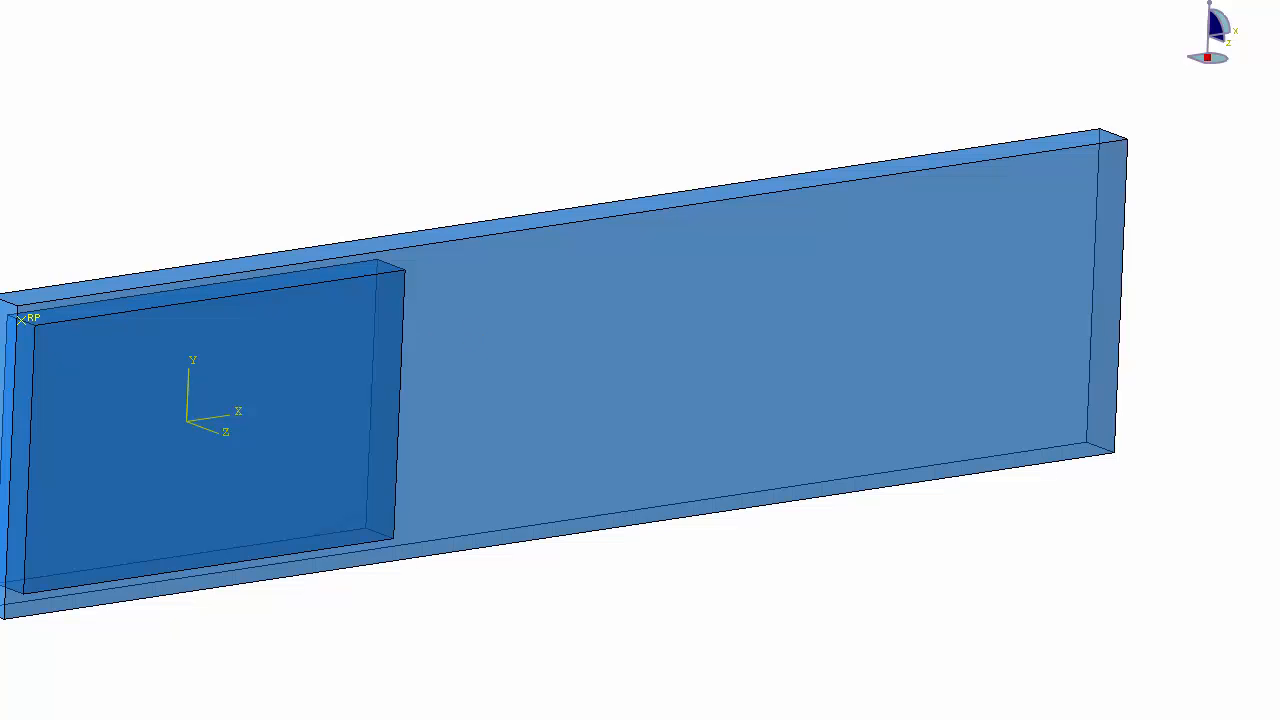
Step: Switch to the Water_Sloashing.inp file in TextPad and search it upward for asterisk keyword lines
{"action": "mouse_move", "coordinate": [320, 719]}
{"action": "left_click", "coordinate": [578, 706]}
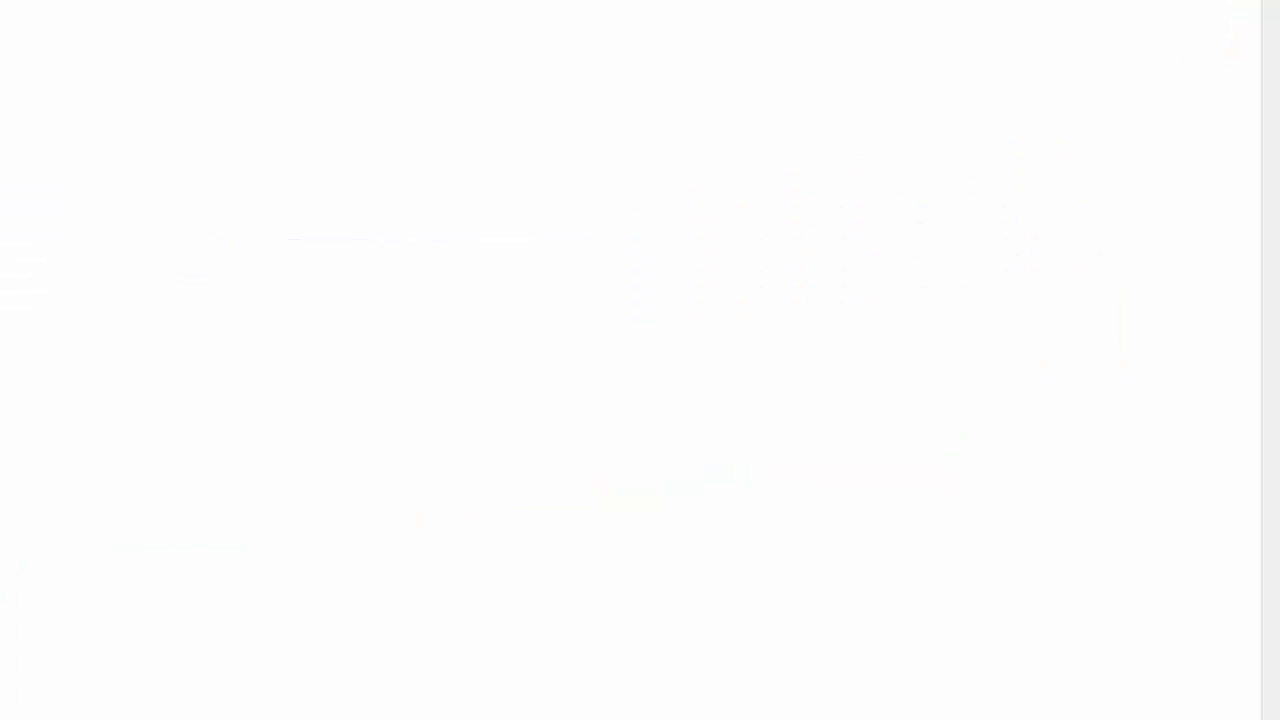
{"action": "mouse_move", "coordinate": [314, 719]}
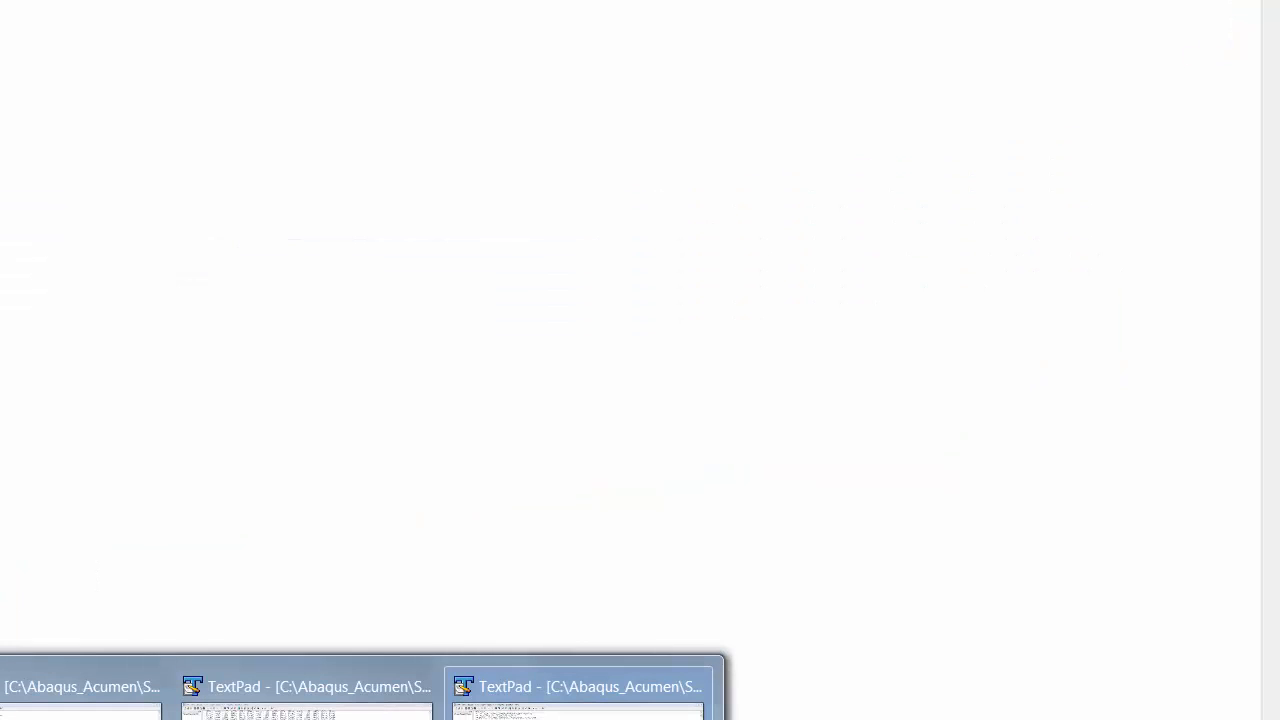
{"action": "left_click", "coordinate": [209, 415]}
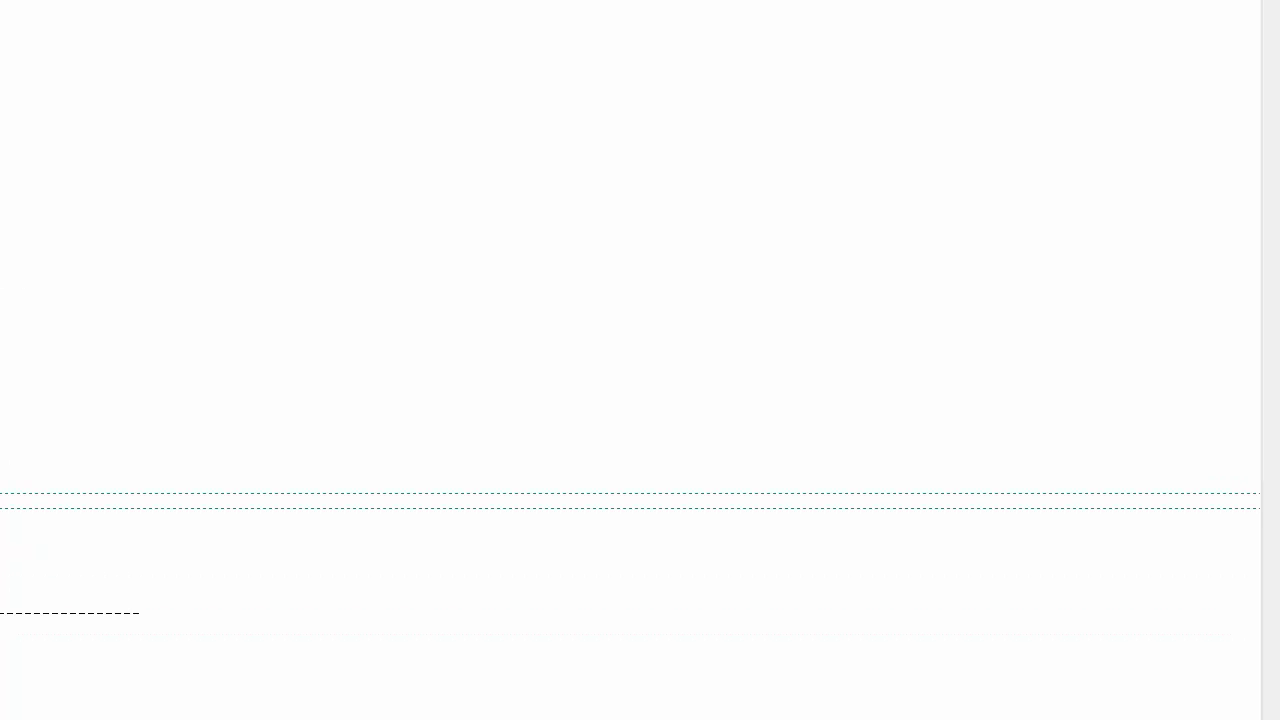
{"action": "key", "text": "F5"}
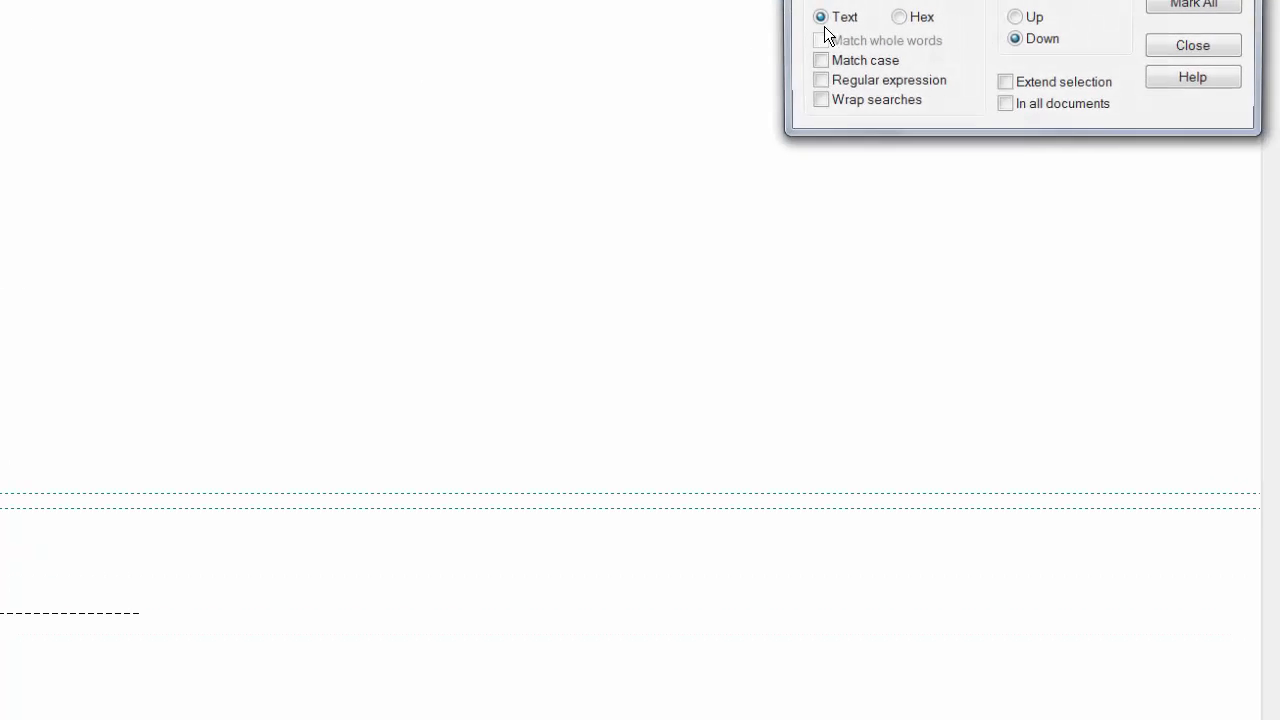
{"action": "left_click", "coordinate": [1028, 17]}
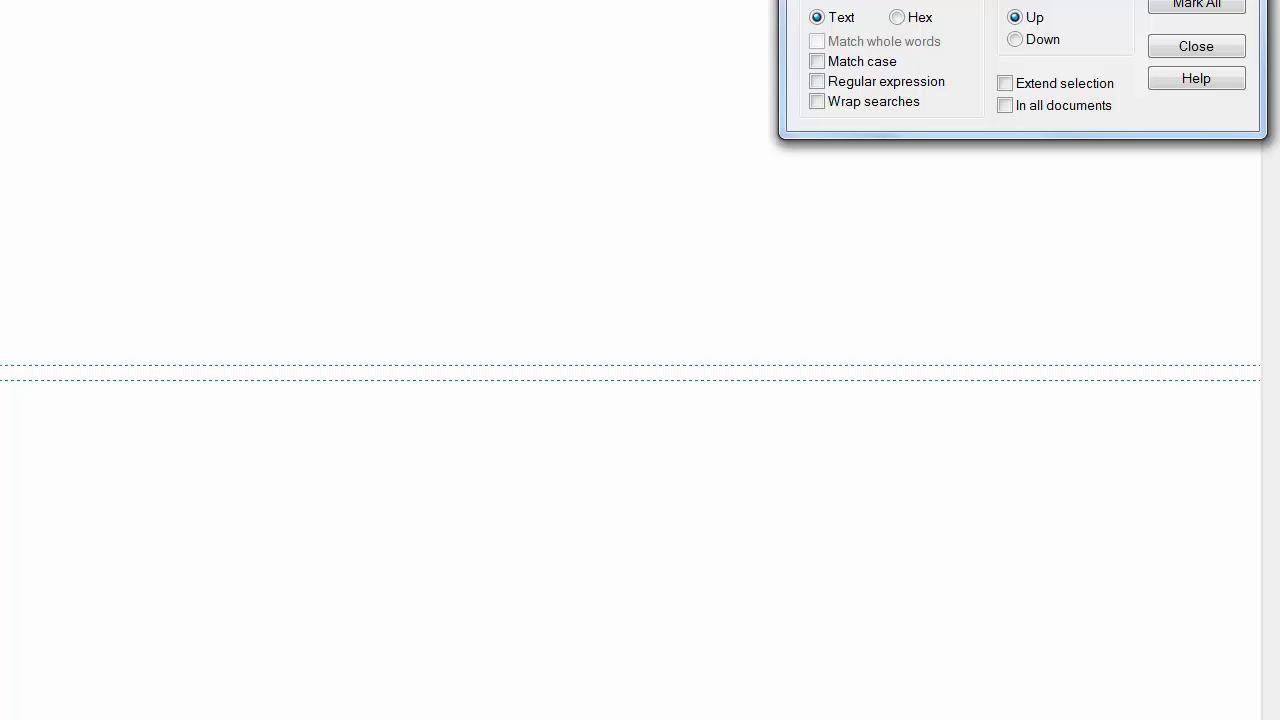
{"action": "left_click", "coordinate": [640, 261]}
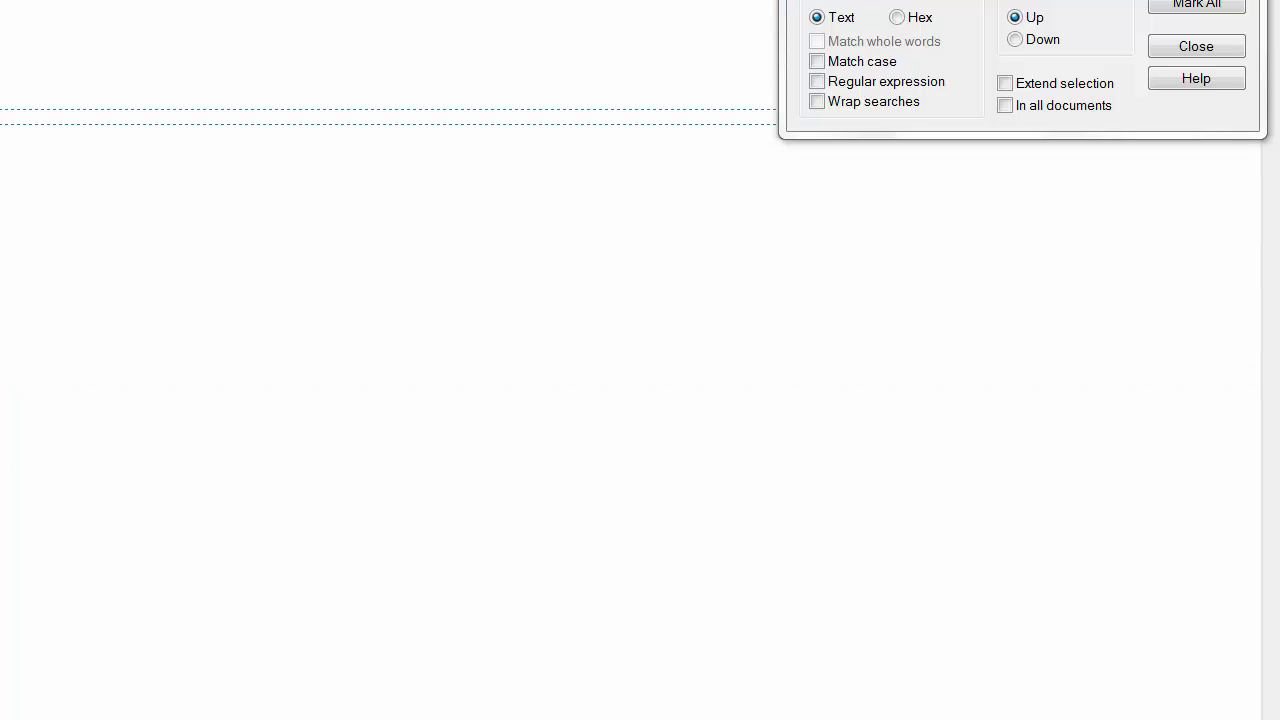
{"action": "scroll", "coordinate": [640, 400], "scroll_direction": "up", "scroll_amount": 12}
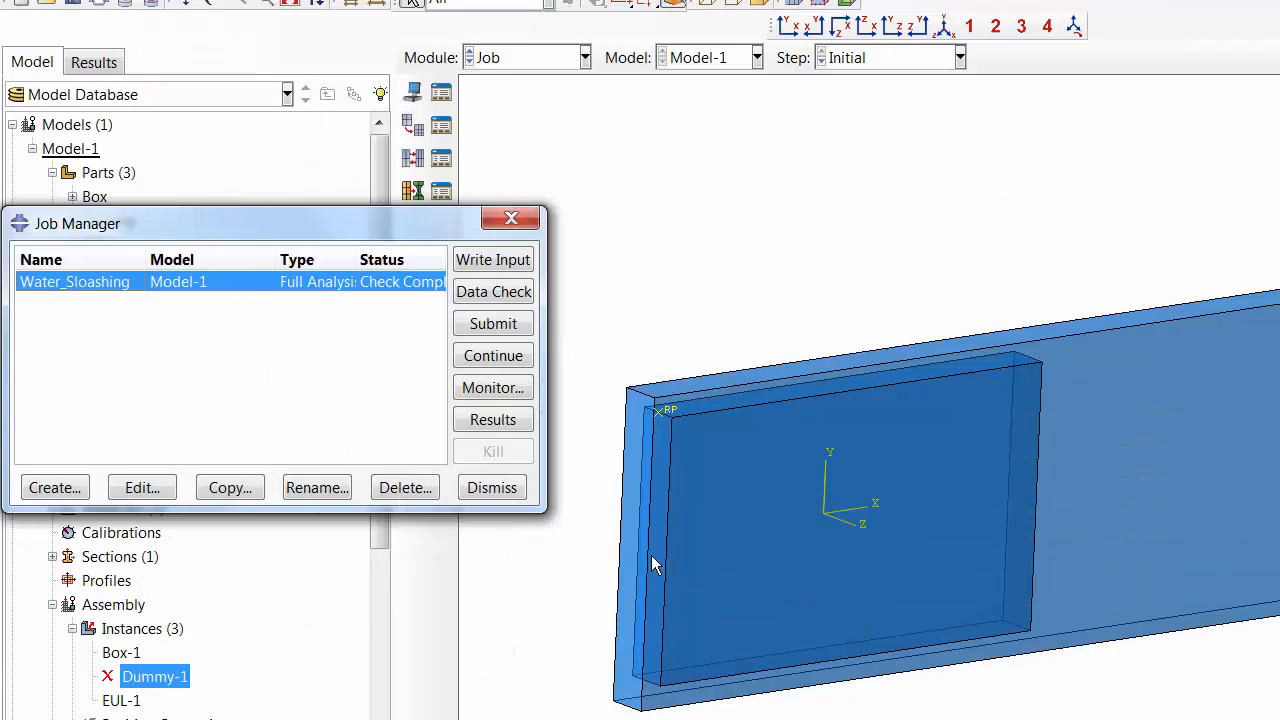
Step: Return to Abaqus/CAE and submit the Water_Sloashing job for analysis, overwriting the existing job files
{"action": "left_click", "coordinate": [491, 325]}
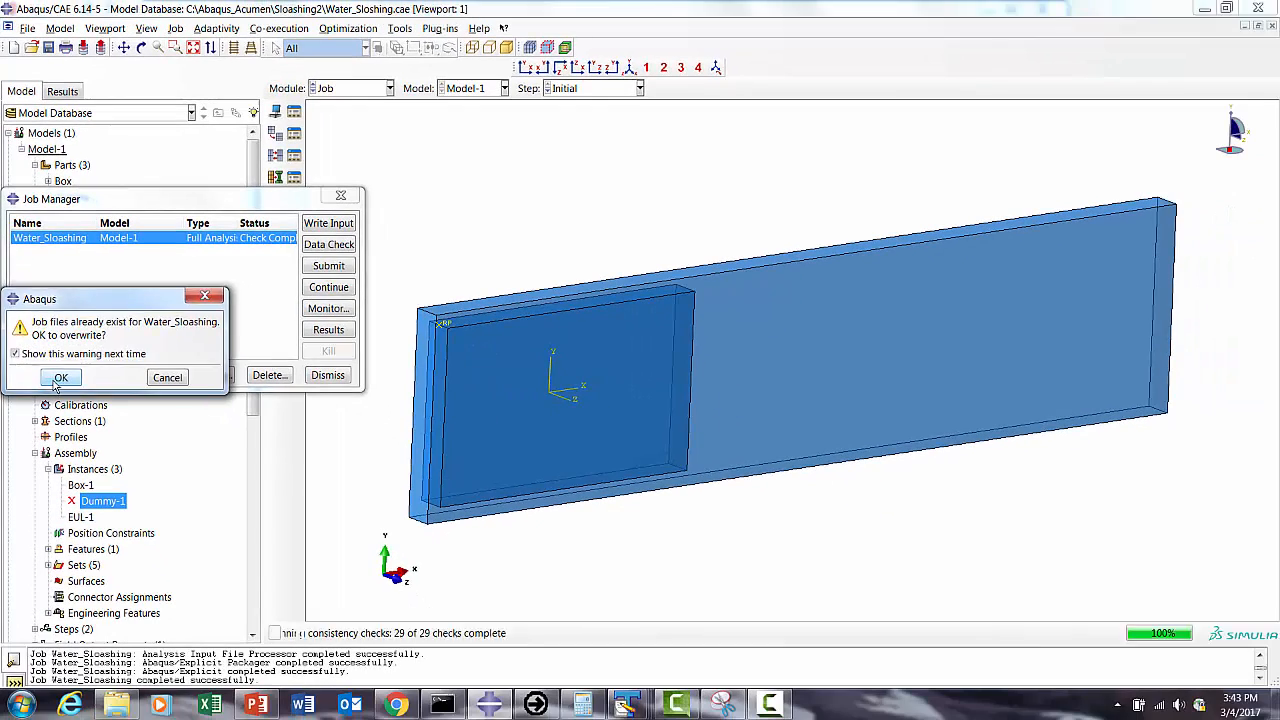
{"action": "left_click", "coordinate": [57, 452]}
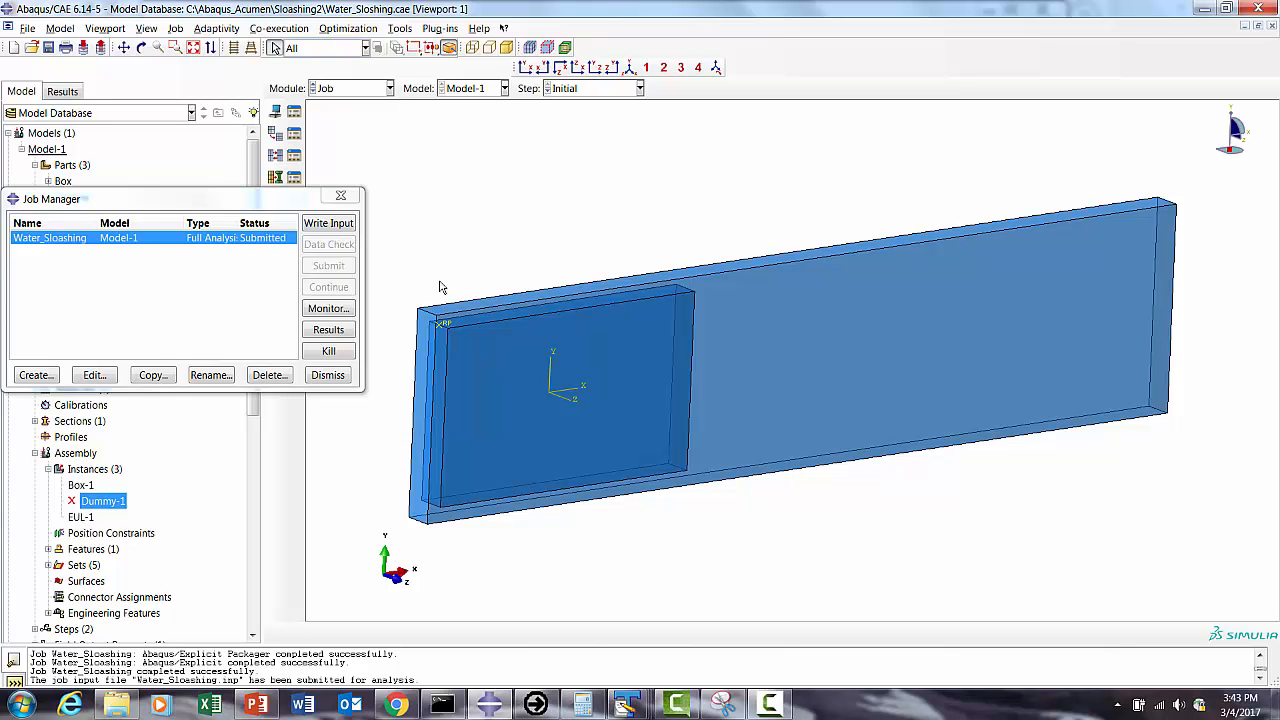
Step: Switch back to Water_Sloashing.inp in TextPad and review the material, interaction property and boundary condition blocks
{"action": "left_click", "coordinate": [627, 705]}
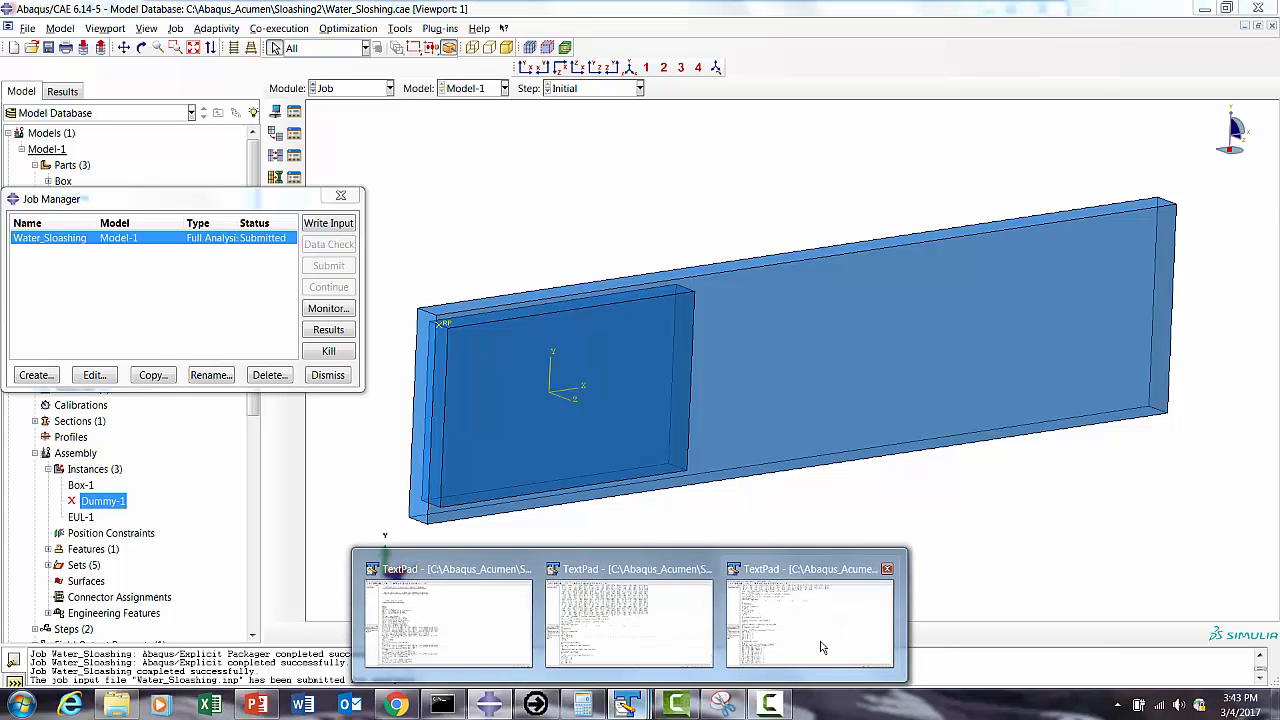
{"action": "left_click", "coordinate": [820, 647]}
{"action": "left_click", "coordinate": [673, 396]}
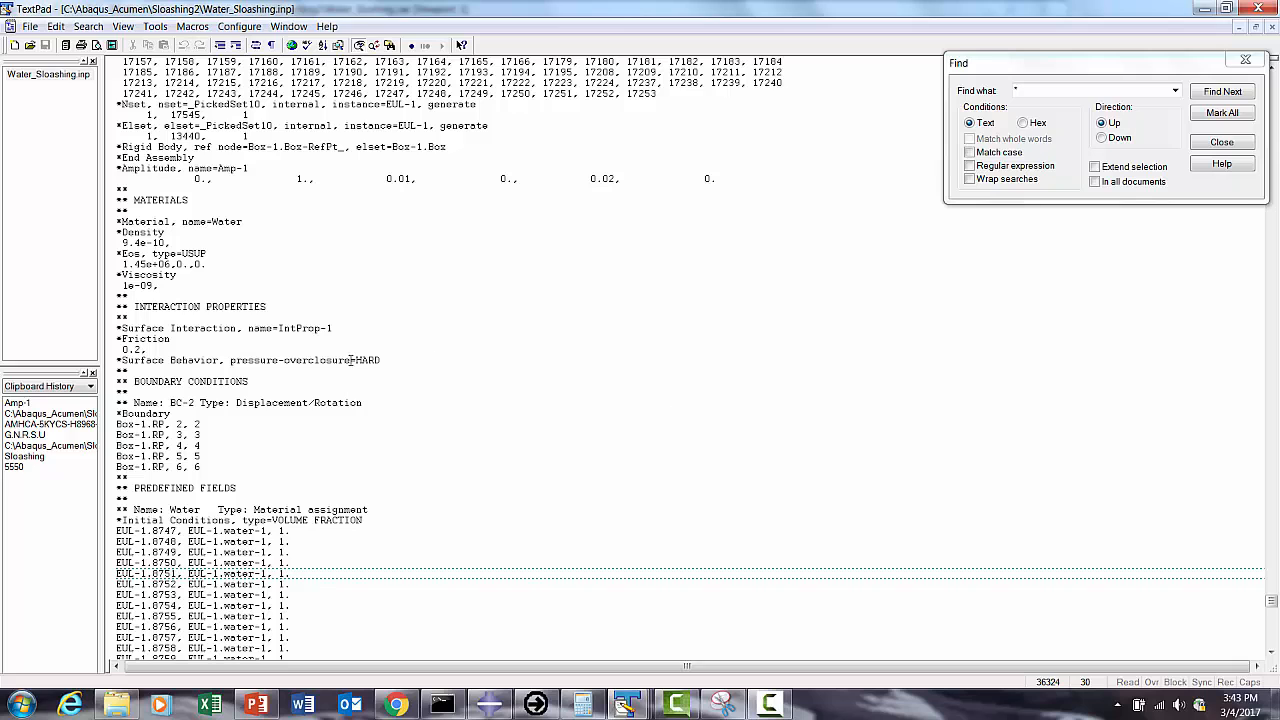
{"action": "scroll", "coordinate": [170, 295], "scroll_direction": "up", "scroll_amount": 6}
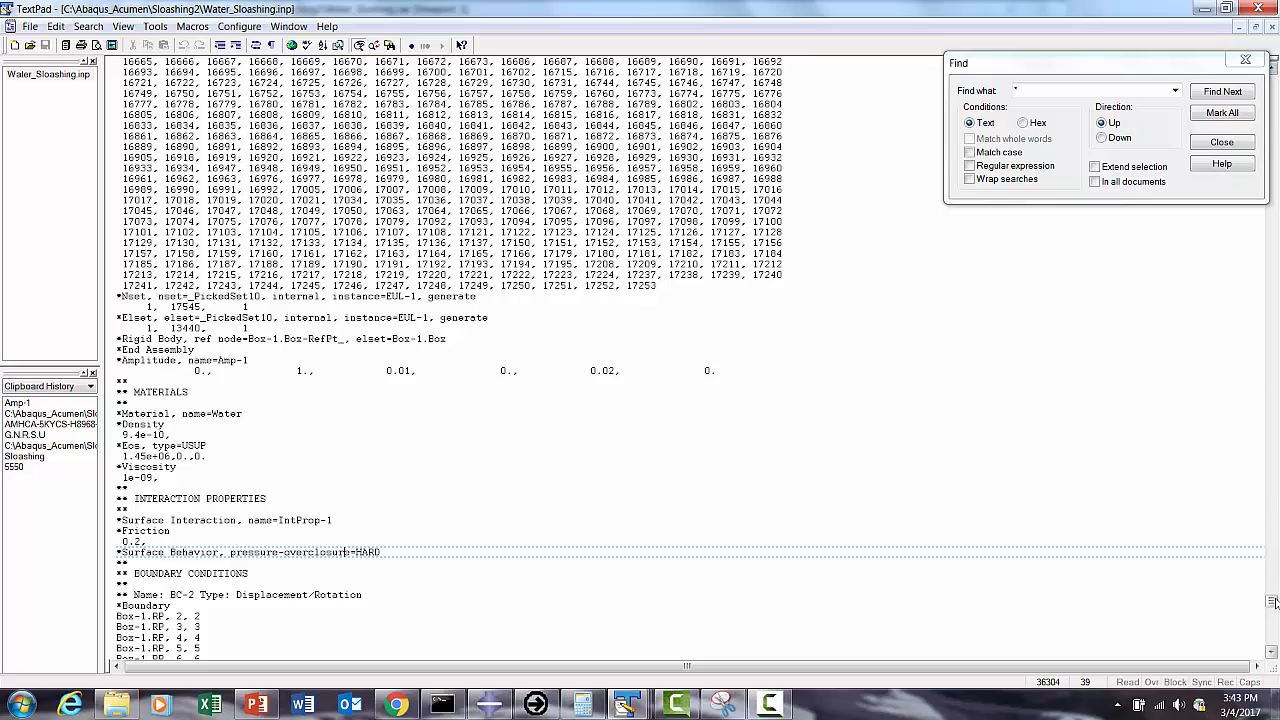
Step: Search the input file downward from its beginning for asterisk keywords, allowing the blocked smpd.exe batch file to run
{"action": "left_click_drag", "start_coordinate": [1273, 601], "coordinate": [1275, 66]}
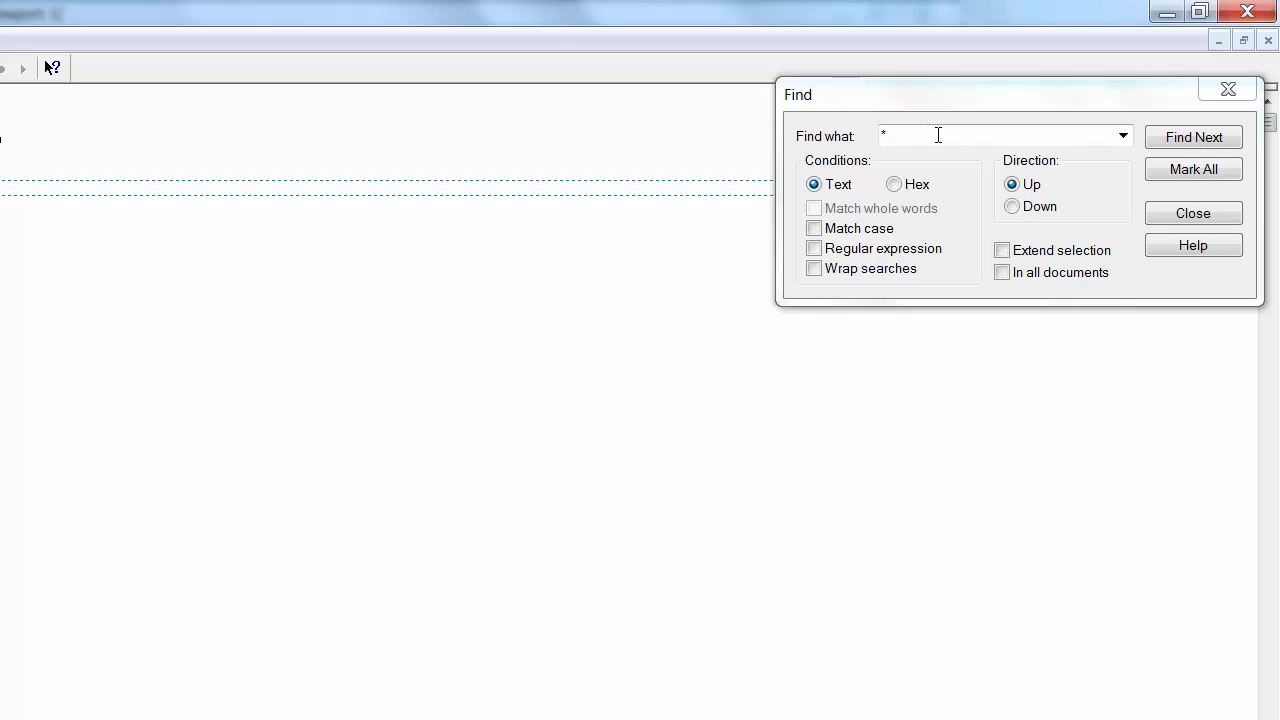
{"action": "left_click", "coordinate": [1013, 206]}
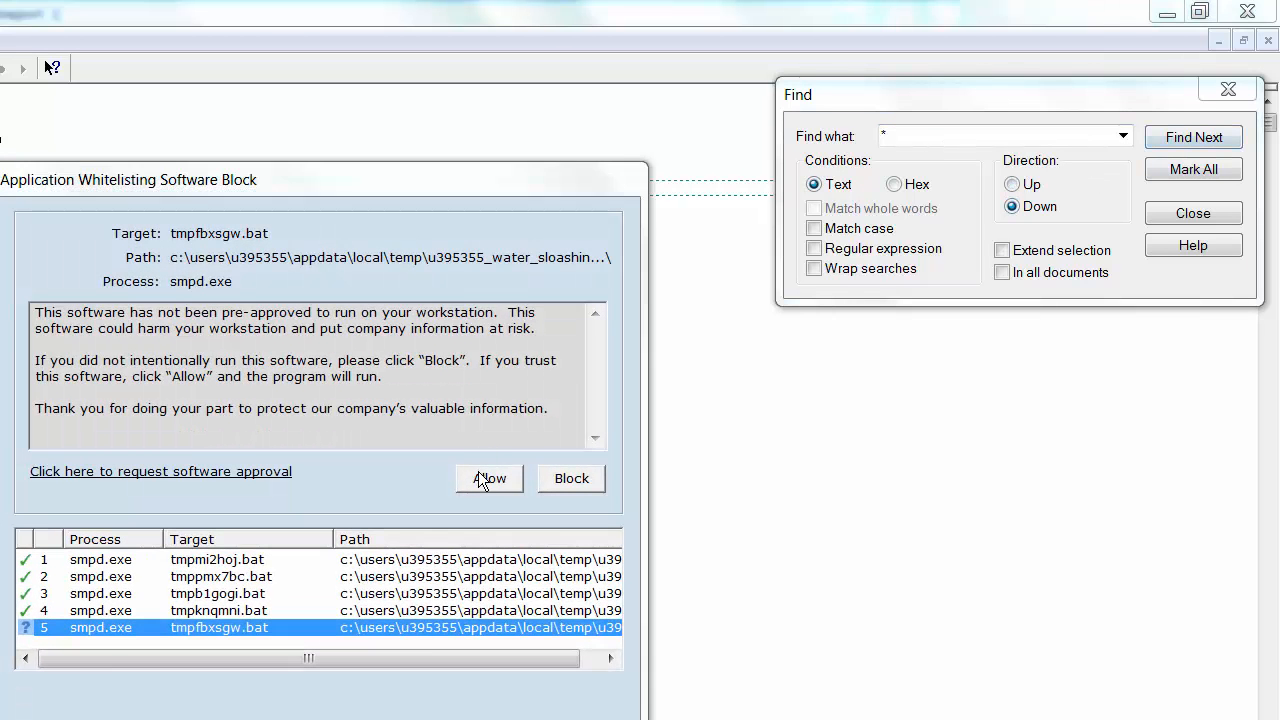
{"action": "left_click", "coordinate": [482, 476]}
{"action": "left_click", "coordinate": [1178, 139]}
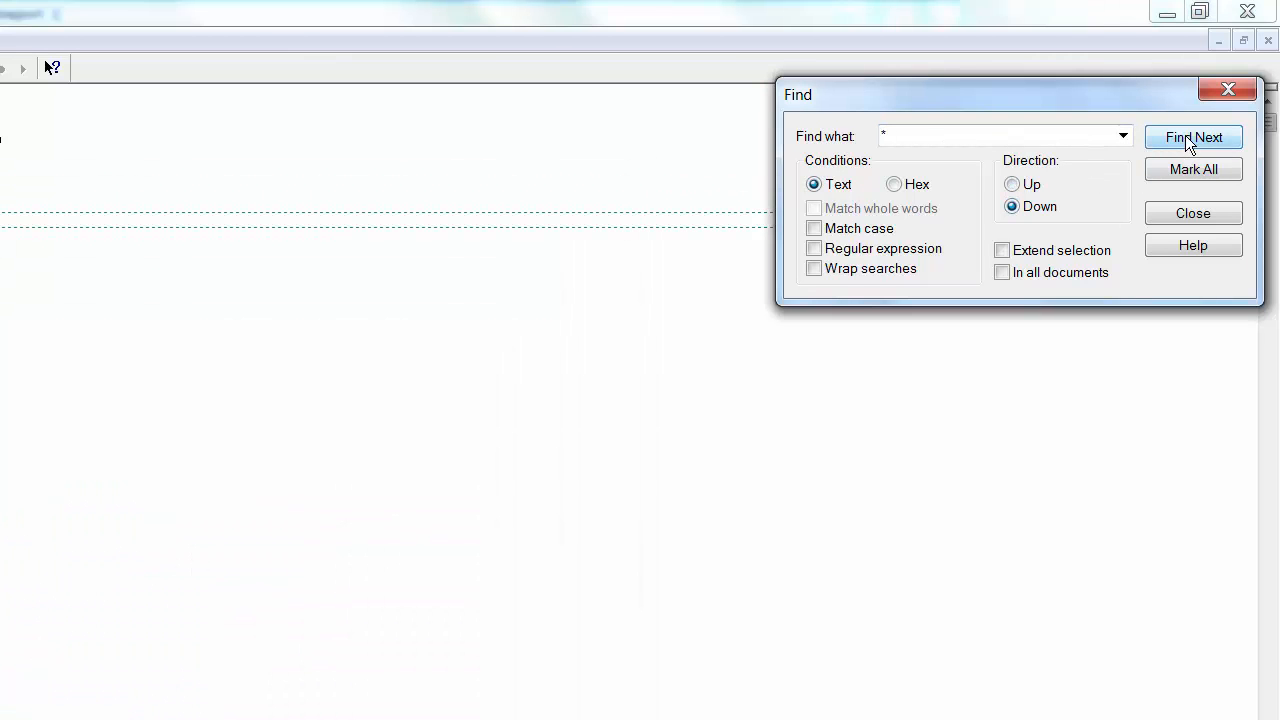
{"action": "left_click", "coordinate": [1185, 136]}
{"action": "left_click", "coordinate": [1187, 139]}
{"action": "left_click", "coordinate": [1190, 142]}
{"action": "left_click", "coordinate": [1190, 140]}
{"action": "left_click", "coordinate": [1190, 140]}
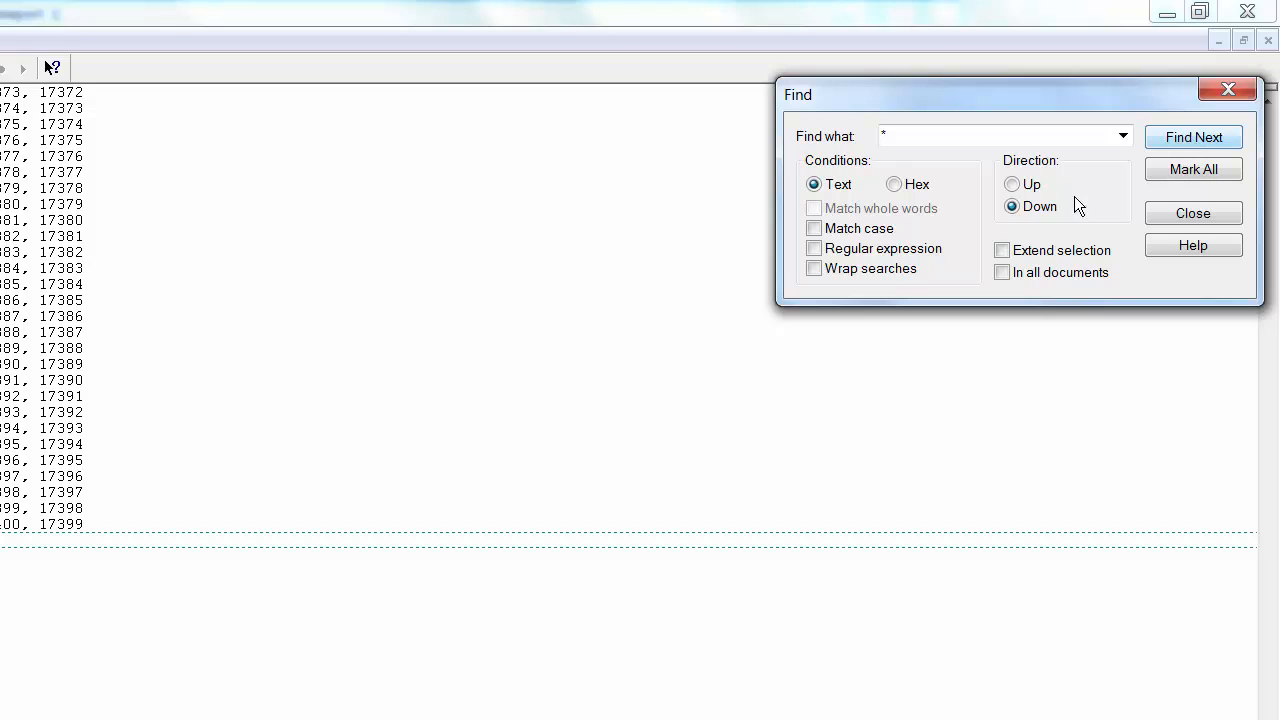
Step: Go through the asterisk keywords after the element list up to the ASSEMBLY section and close the search
{"action": "left_click", "coordinate": [1192, 137]}
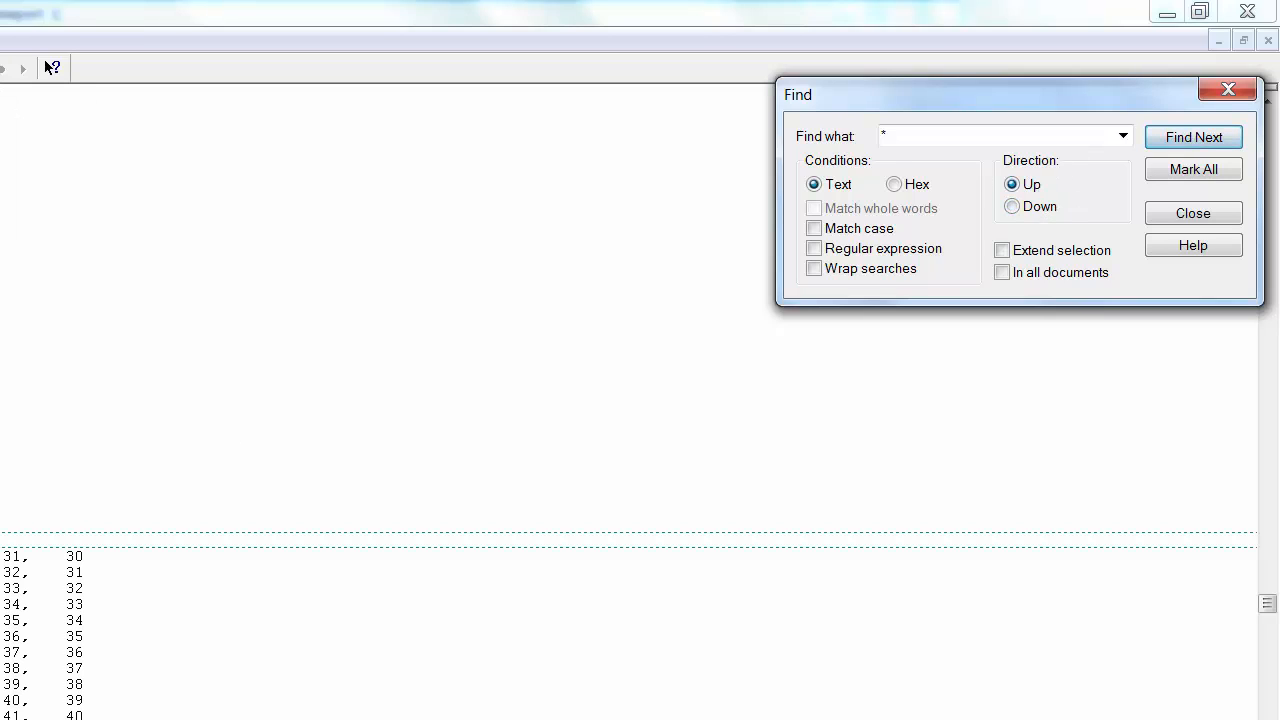
{"action": "left_click", "coordinate": [1180, 140]}
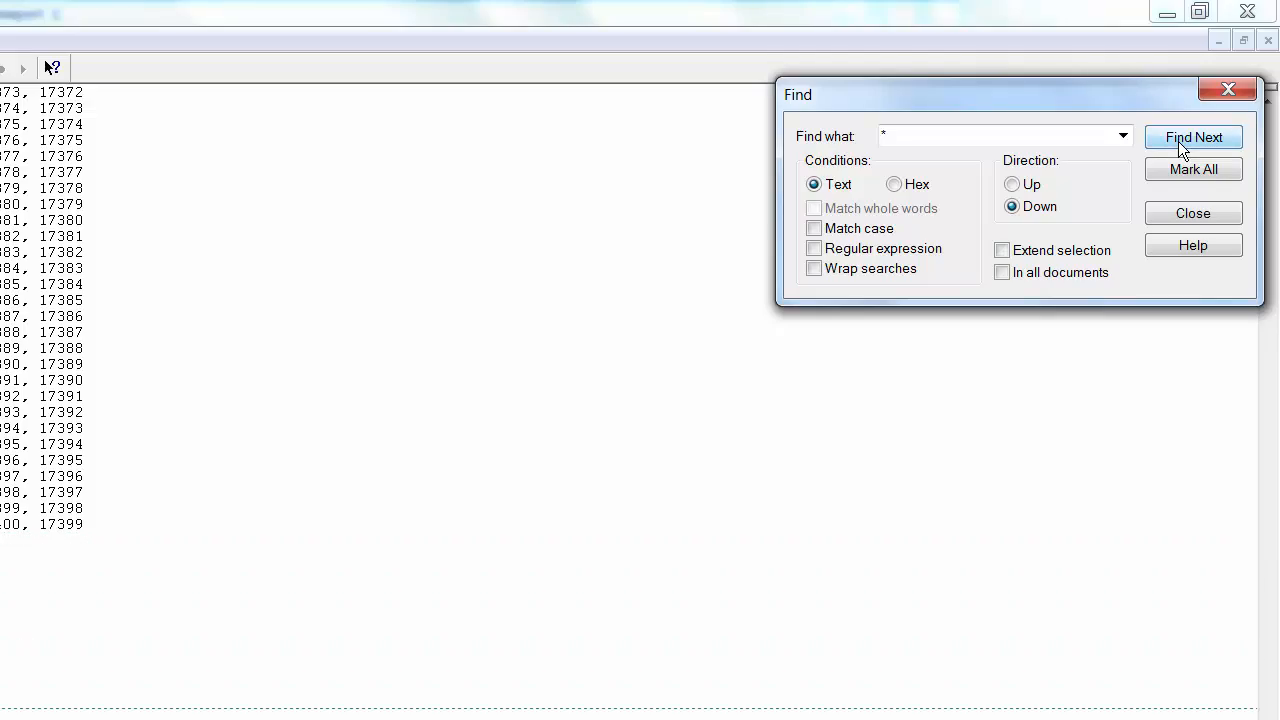
{"action": "left_click", "coordinate": [1179, 141]}
{"action": "left_click", "coordinate": [1180, 140]}
{"action": "left_click", "coordinate": [1180, 140]}
{"action": "left_click", "coordinate": [1195, 215]}
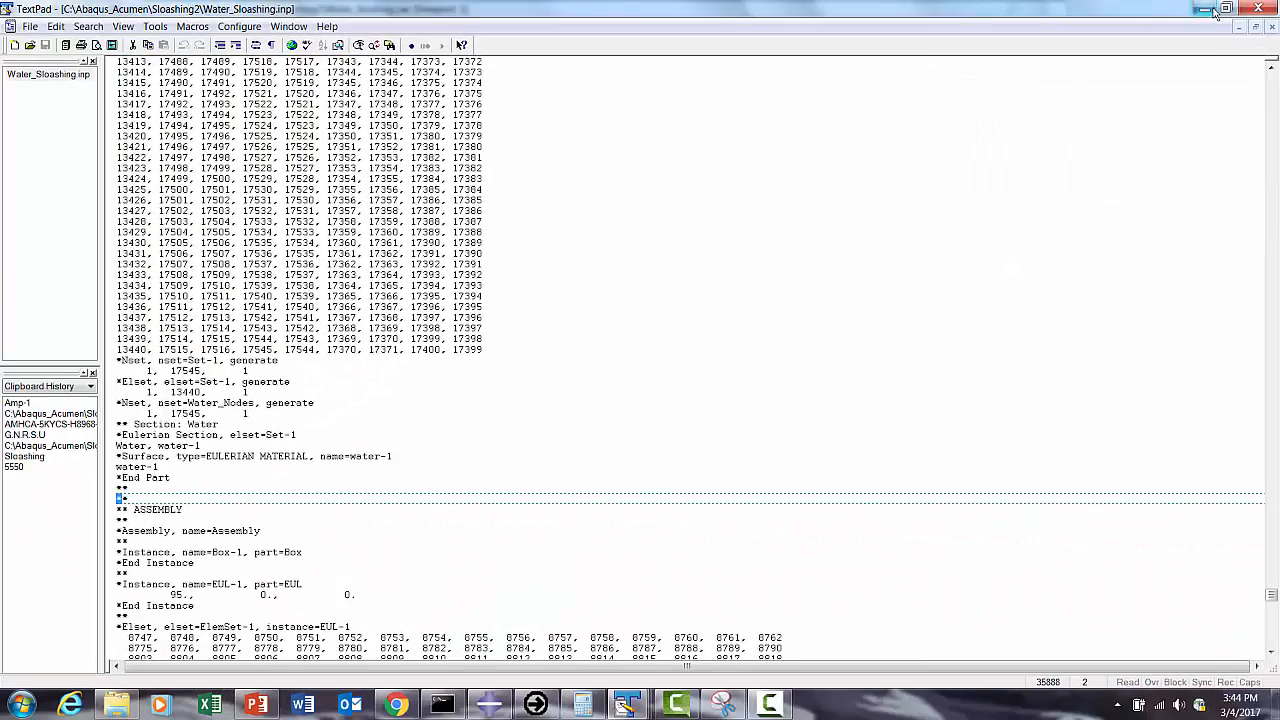
Step: Open the Water_Sloashing job results in Abaqus/CAE and show the Z-Plane view cut in the XY view
{"action": "left_click", "coordinate": [1206, 9]}
{"action": "left_click", "coordinate": [328, 330]}
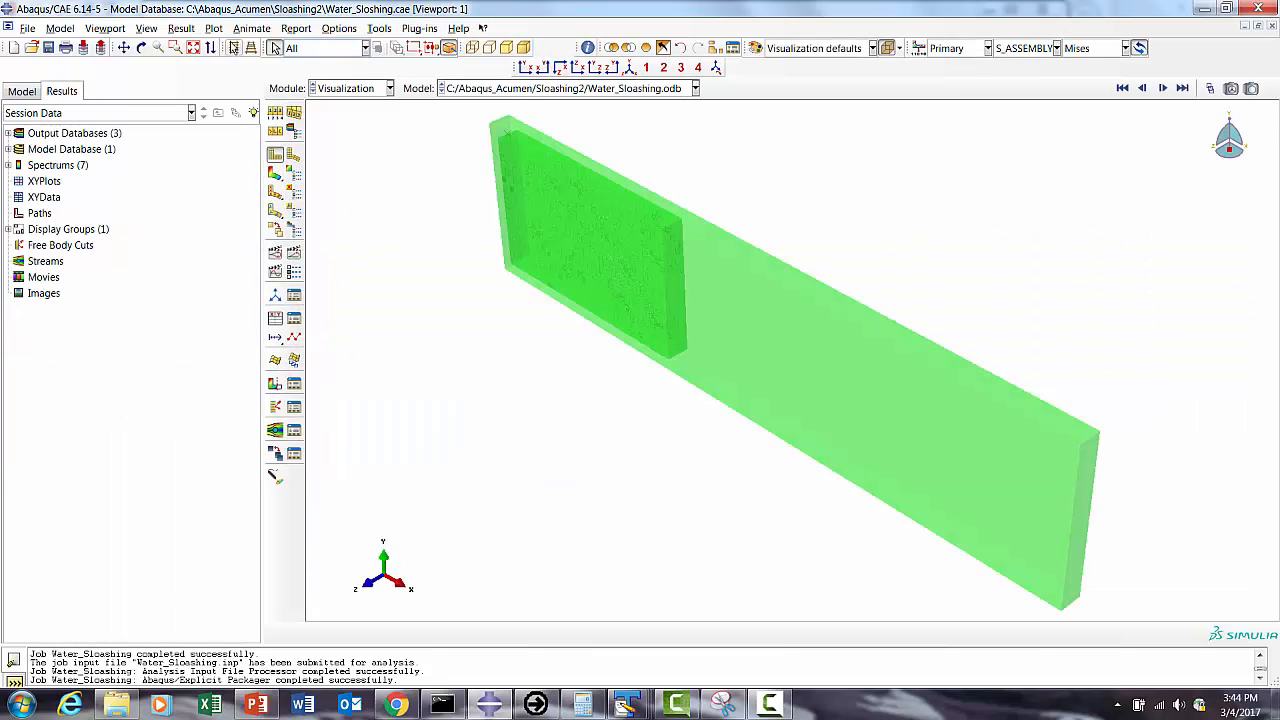
{"action": "left_click", "coordinate": [294, 385]}
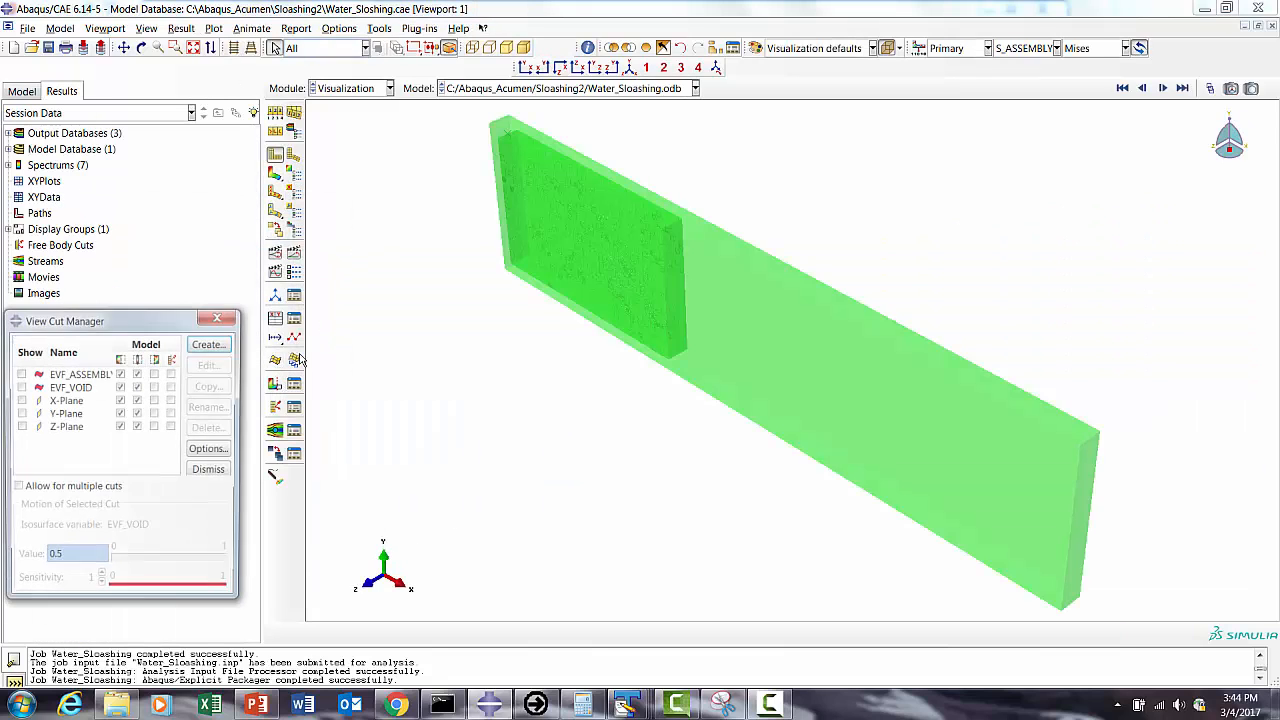
{"action": "left_click", "coordinate": [19, 428]}
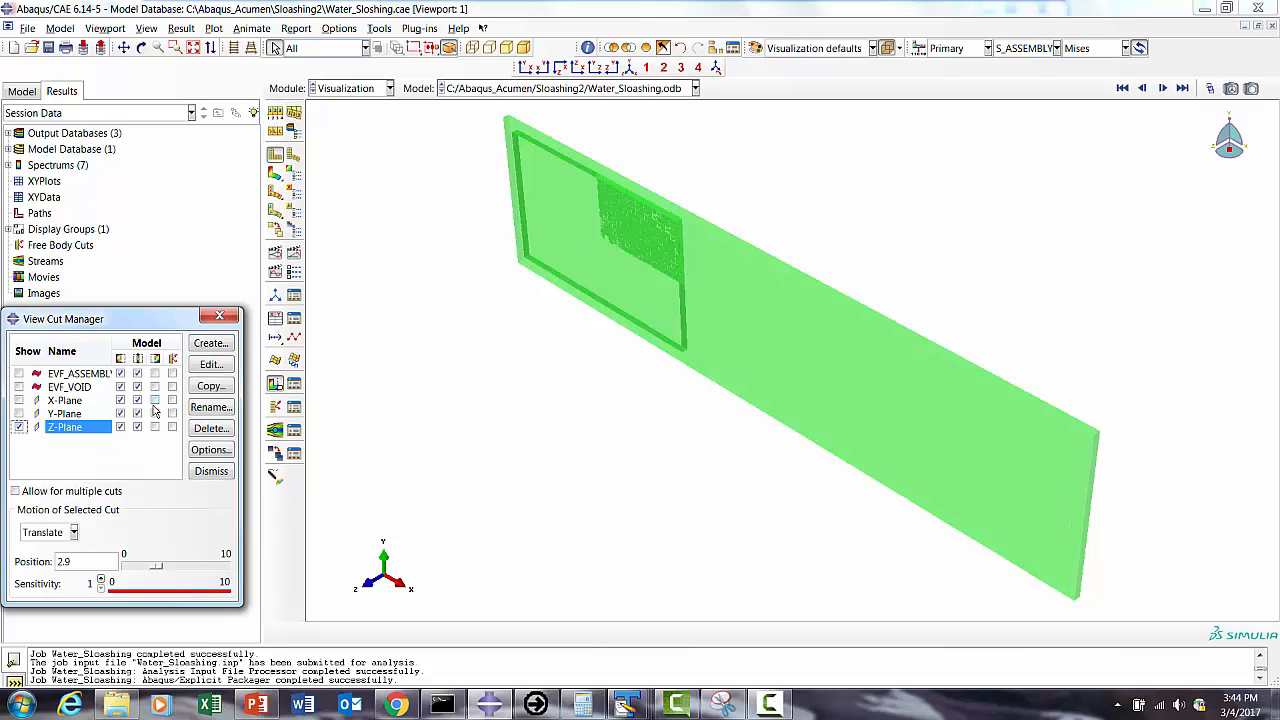
{"action": "left_click", "coordinate": [531, 70]}
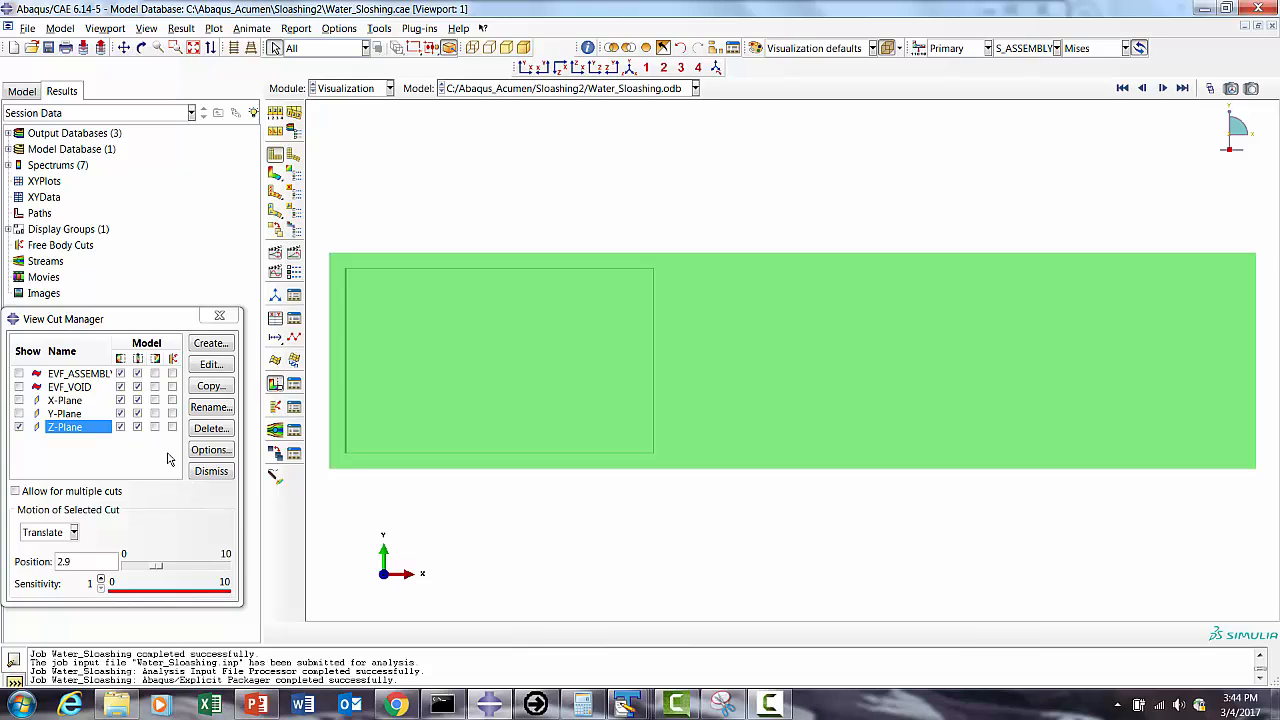
{"action": "left_click", "coordinate": [210, 471]}
Step: Set the primary field output to the water volume fraction EVF_ASSEMBLY_EUL-1_WATER-1 and plot its contours
{"action": "left_click", "coordinate": [181, 28]}
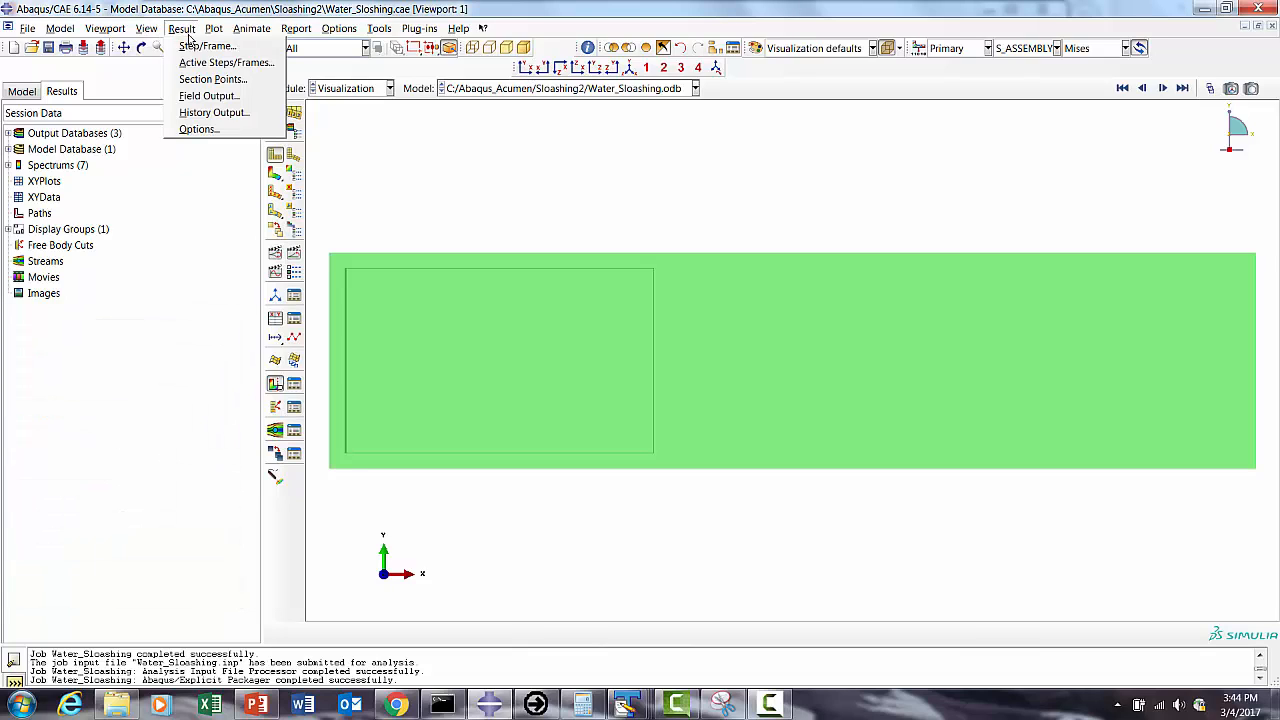
{"action": "left_click", "coordinate": [197, 97]}
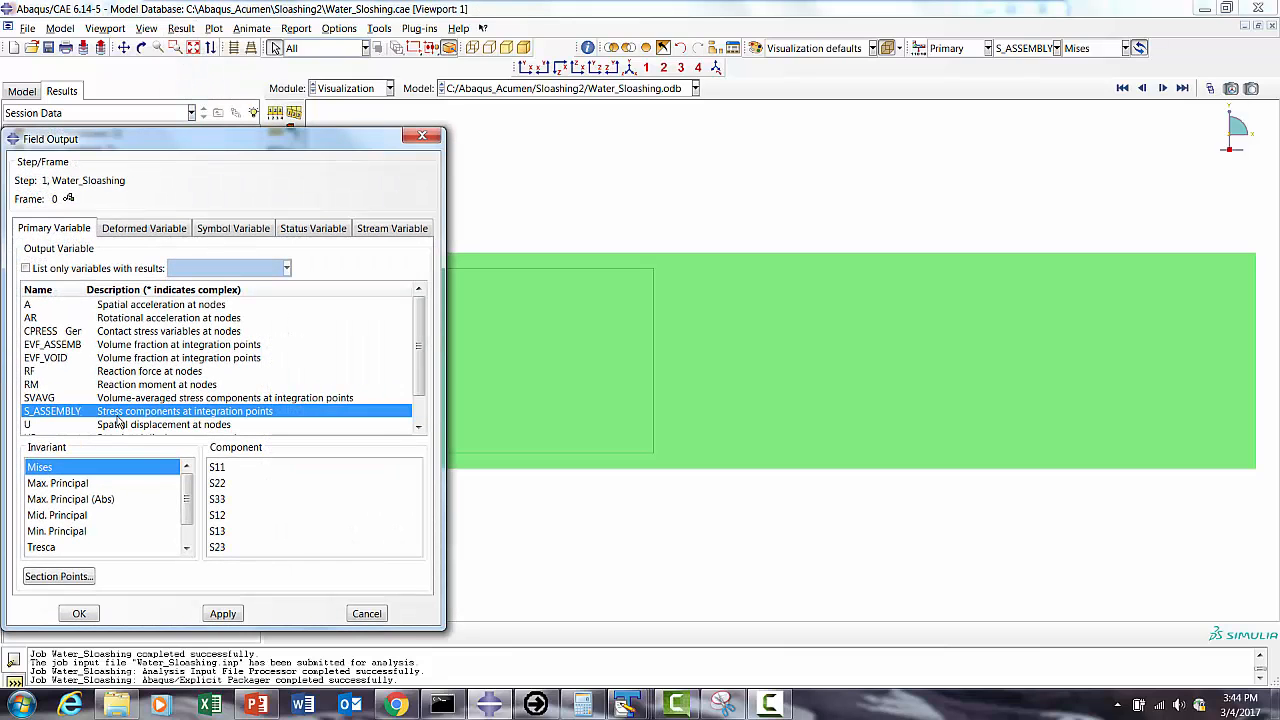
{"action": "left_click", "coordinate": [75, 346]}
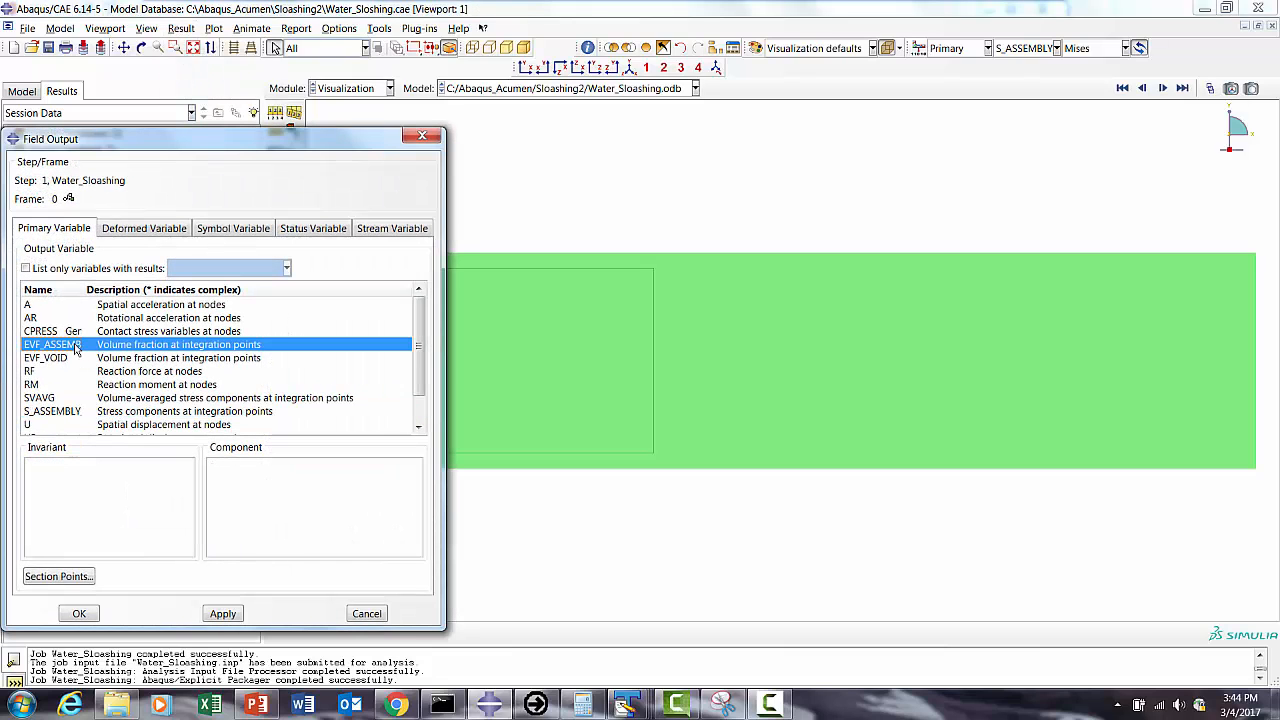
{"action": "left_click", "coordinate": [222, 614]}
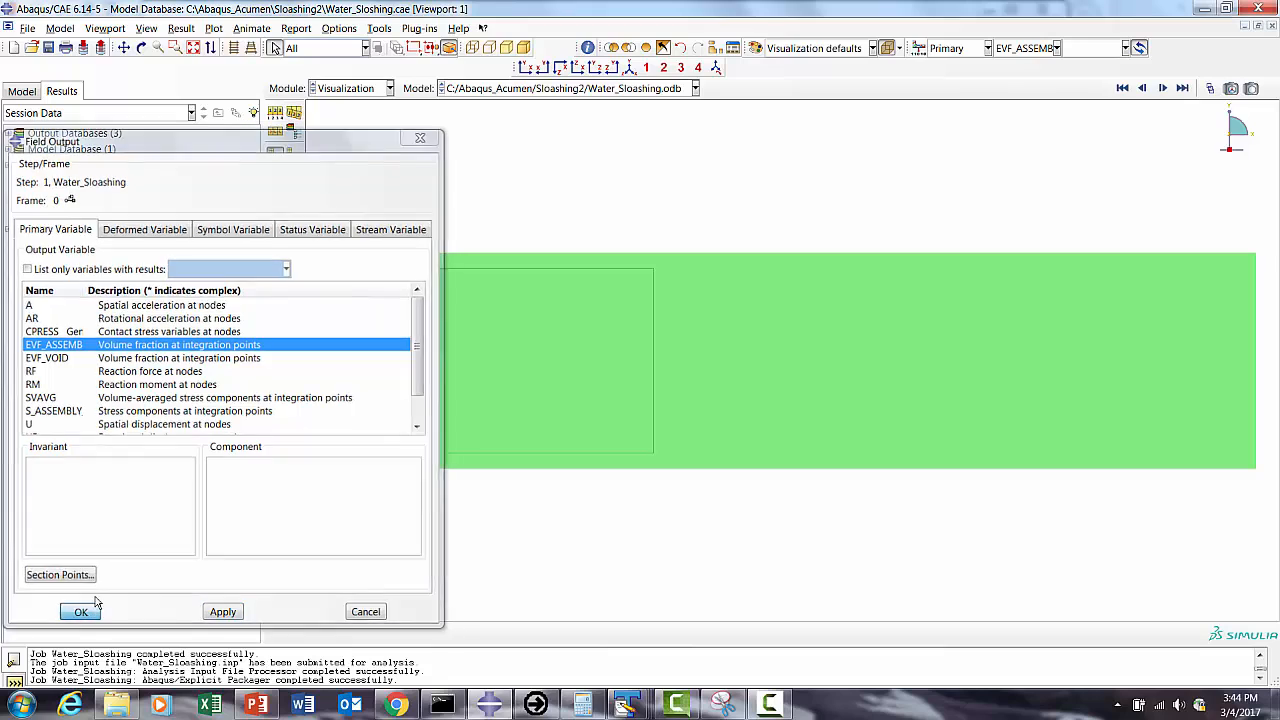
{"action": "left_click", "coordinate": [277, 183]}
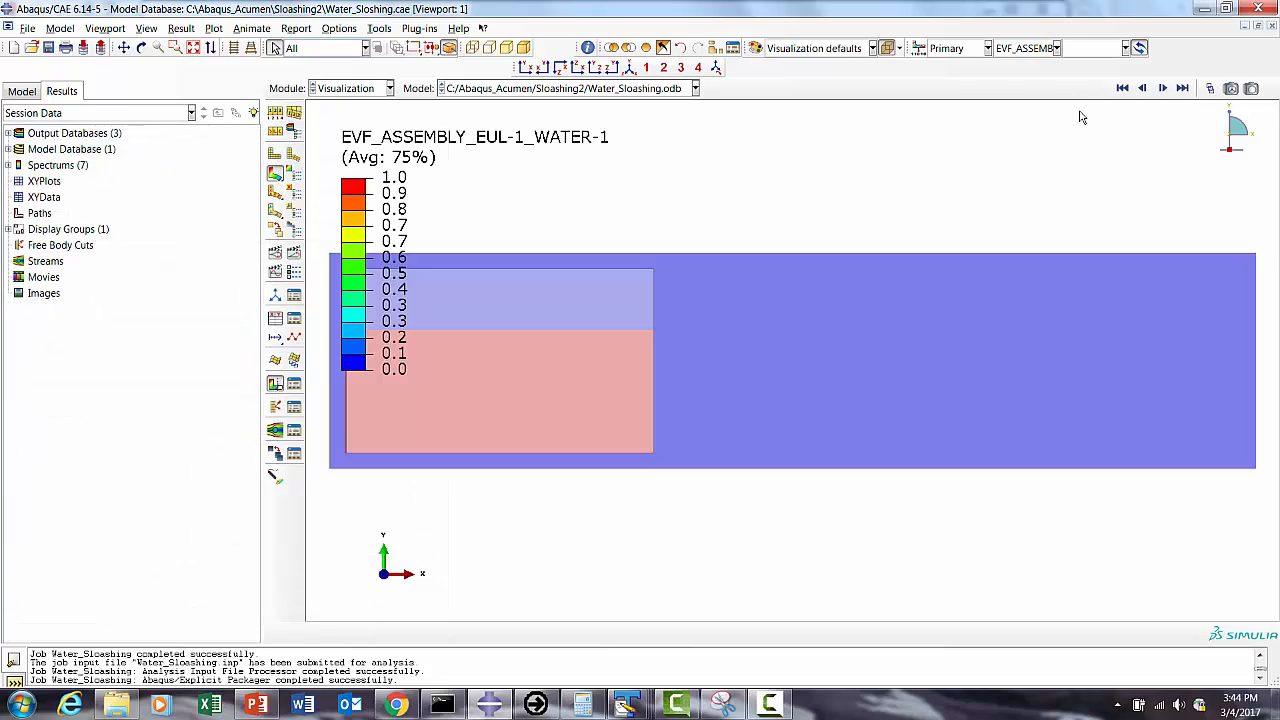
Step: Turn off translucency and move and rotate the contour plot into an oblique 3D view clear of the legend
{"action": "left_click", "coordinate": [886, 48]}
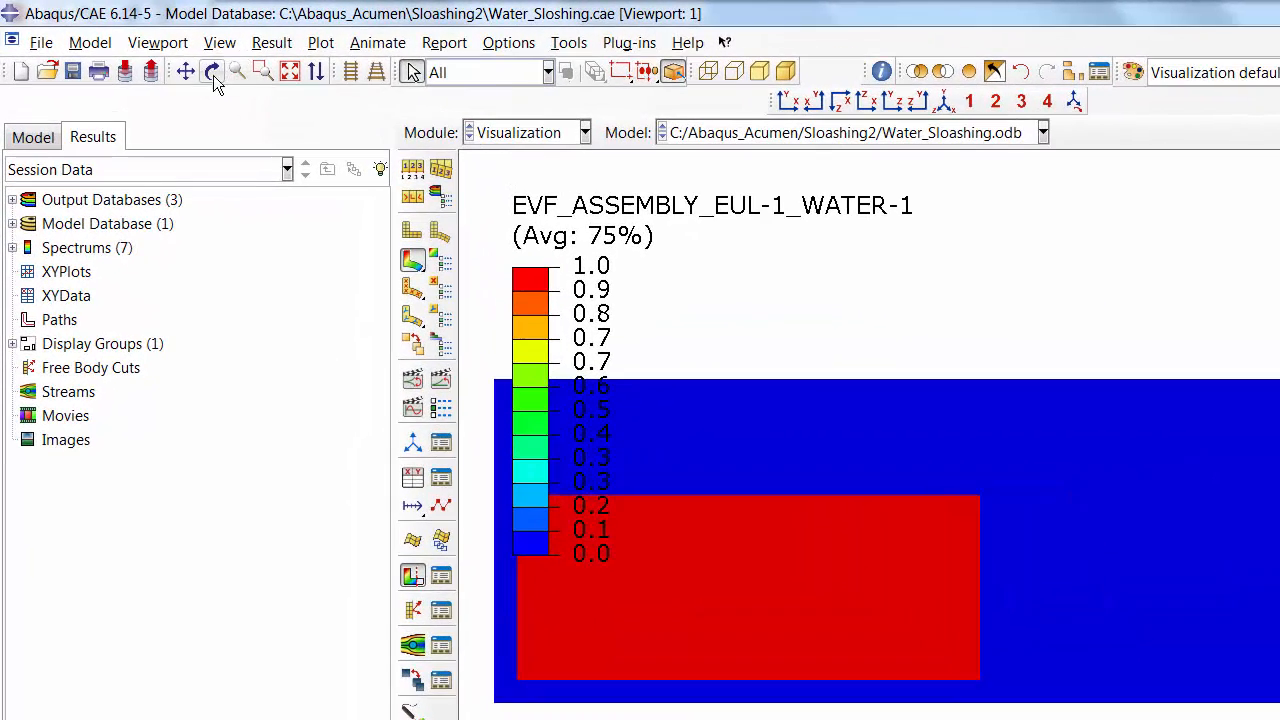
{"action": "left_click", "coordinate": [186, 72]}
{"action": "left_click_drag", "start_coordinate": [890, 440], "coordinate": [1005, 457]}
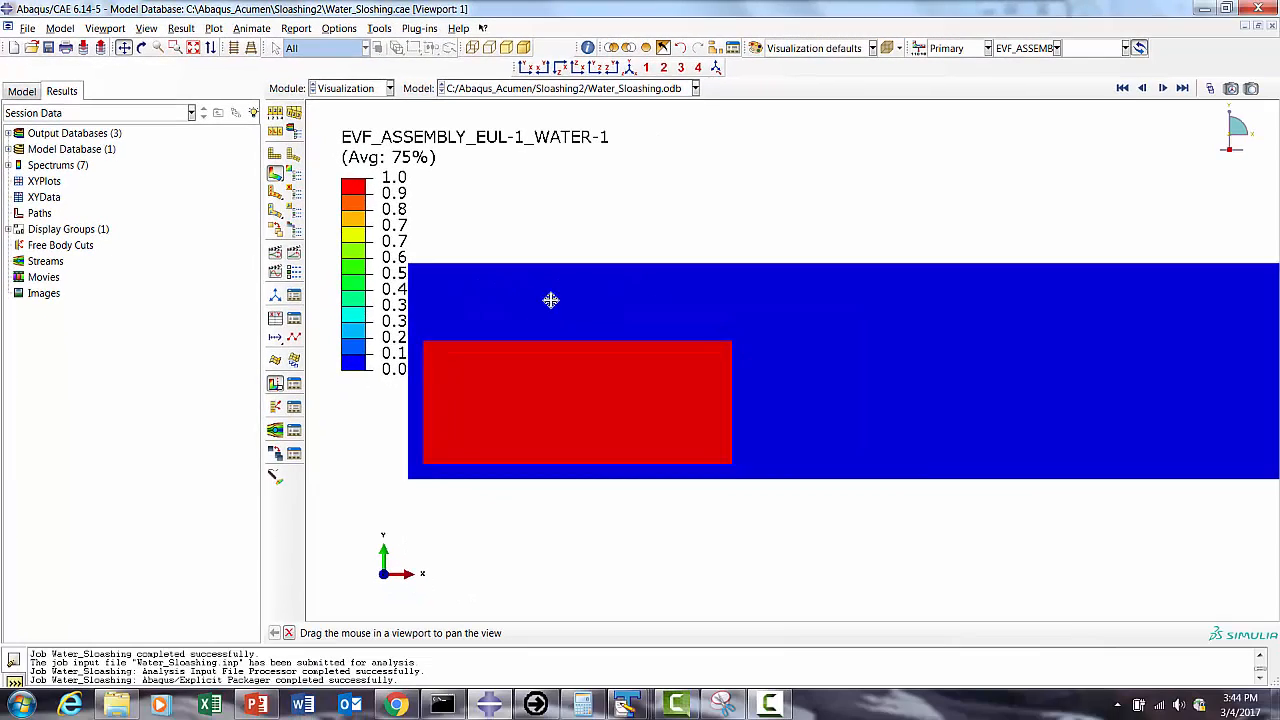
{"action": "left_click_drag", "start_coordinate": [826, 448], "coordinate": [927, 488]}
{"action": "left_click_drag", "start_coordinate": [619, 325], "coordinate": [497, 274]}
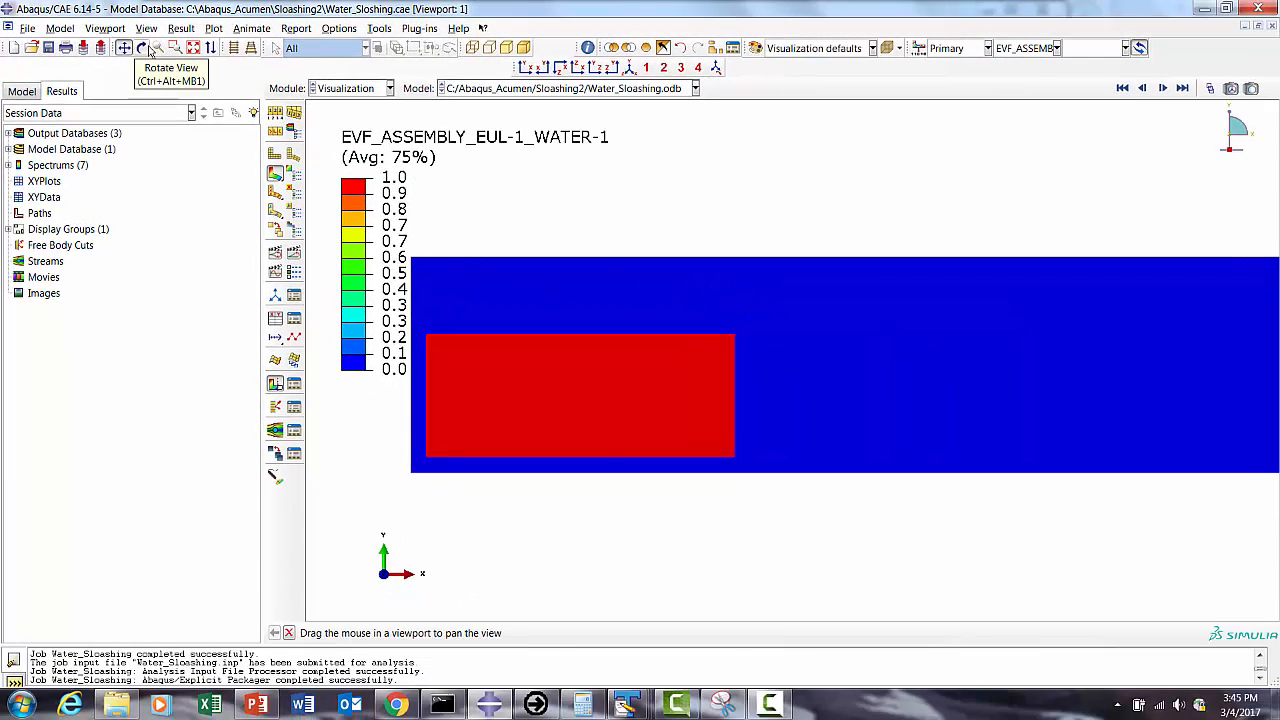
{"action": "left_click", "coordinate": [142, 48]}
{"action": "left_click_drag", "start_coordinate": [612, 268], "coordinate": [483, 461]}
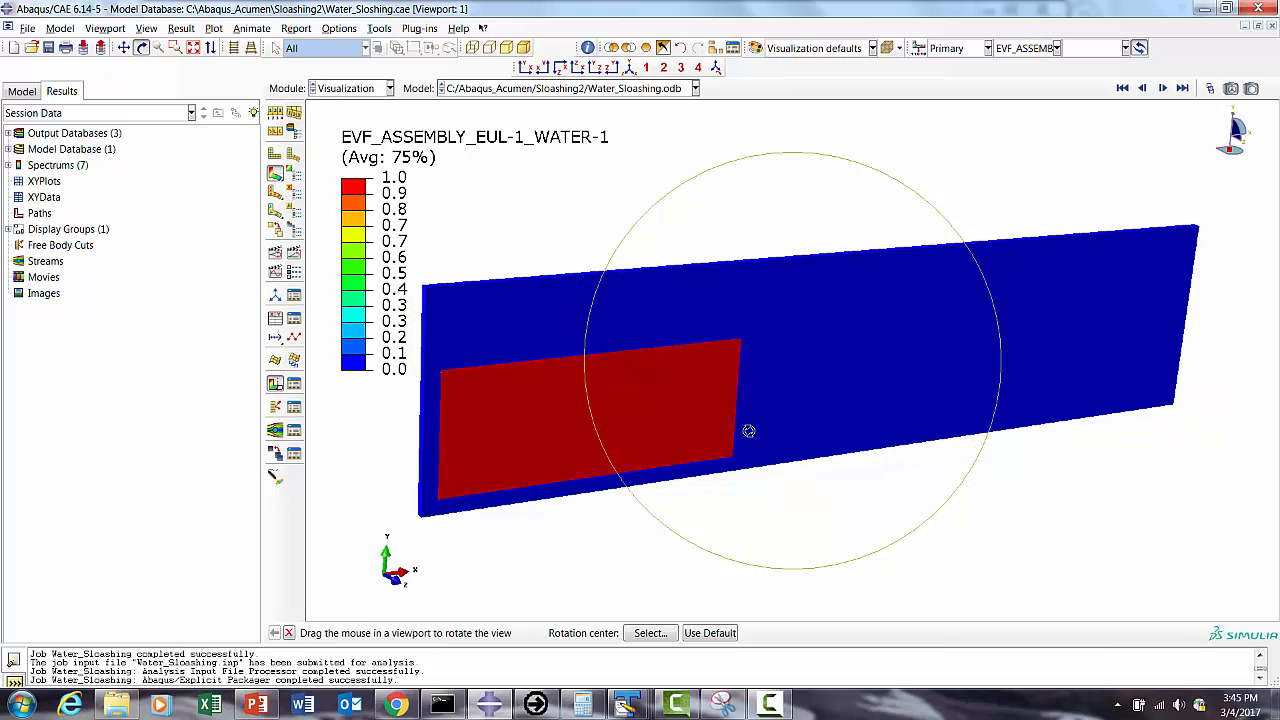
Step: Replace the Z-Plane view cut with the EVF_VOID isosurface cut
{"action": "left_click", "coordinate": [294, 383]}
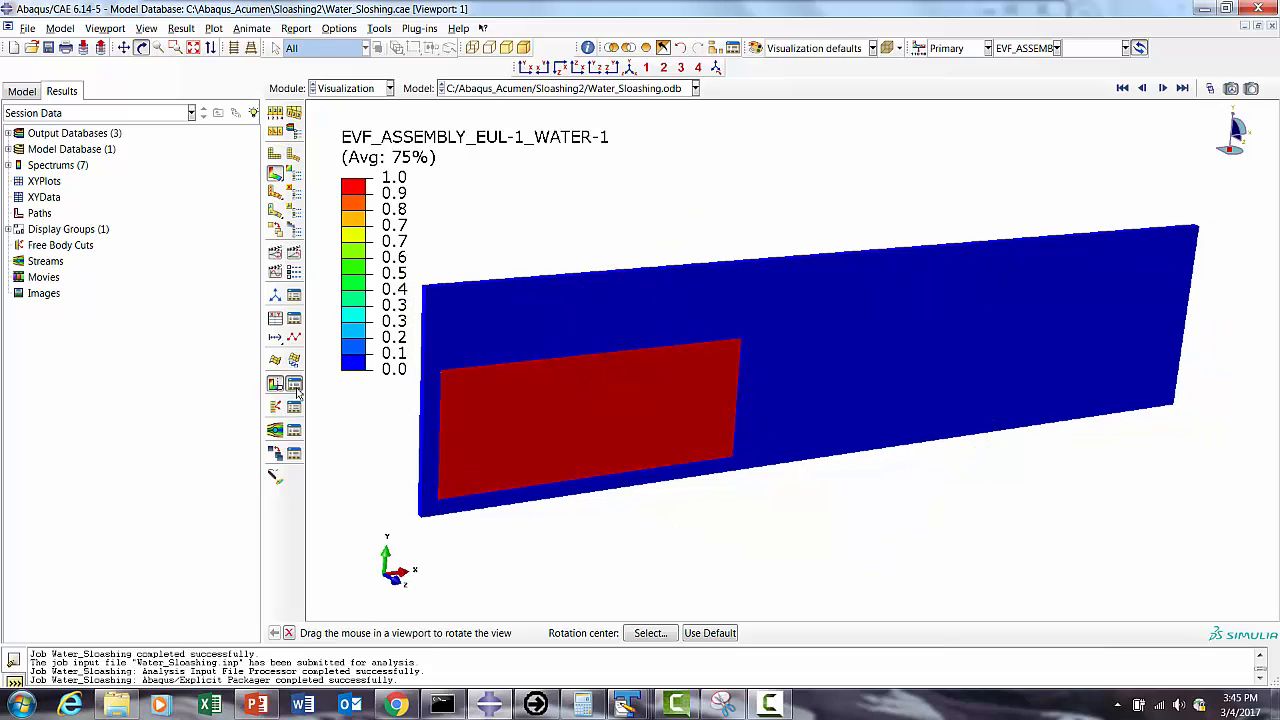
{"action": "left_click", "coordinate": [19, 427]}
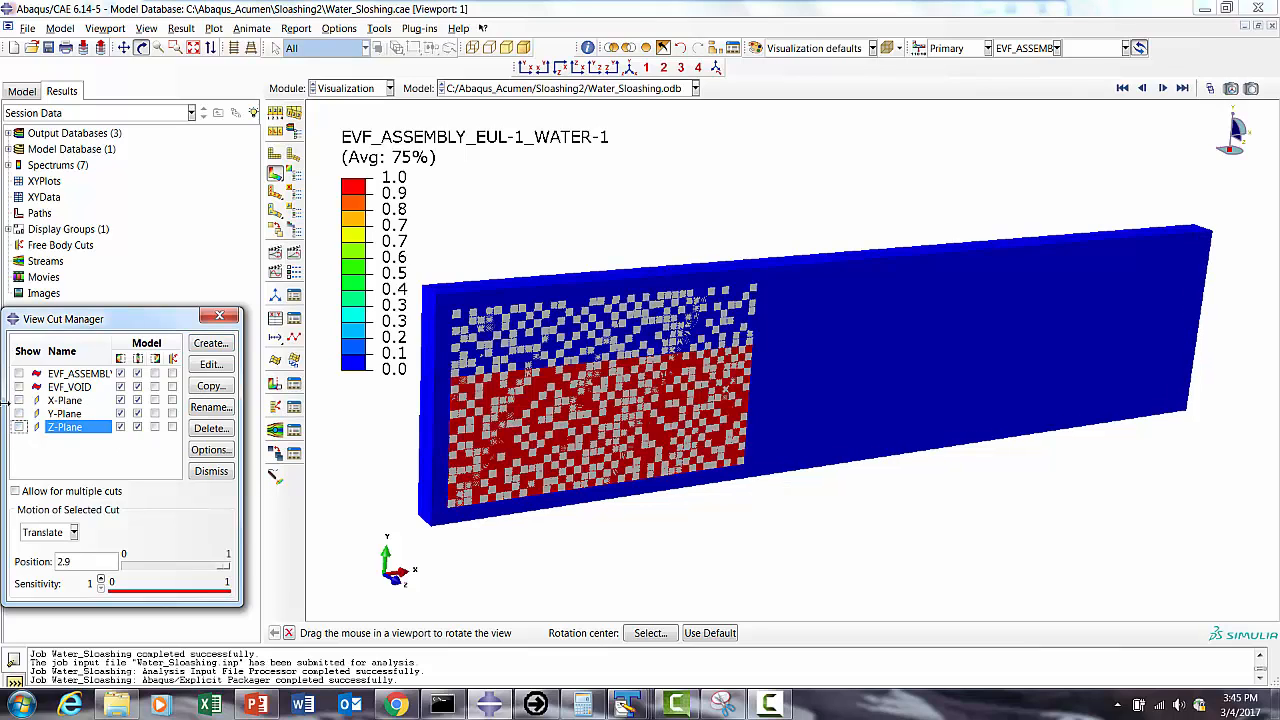
{"action": "left_click", "coordinate": [19, 387]}
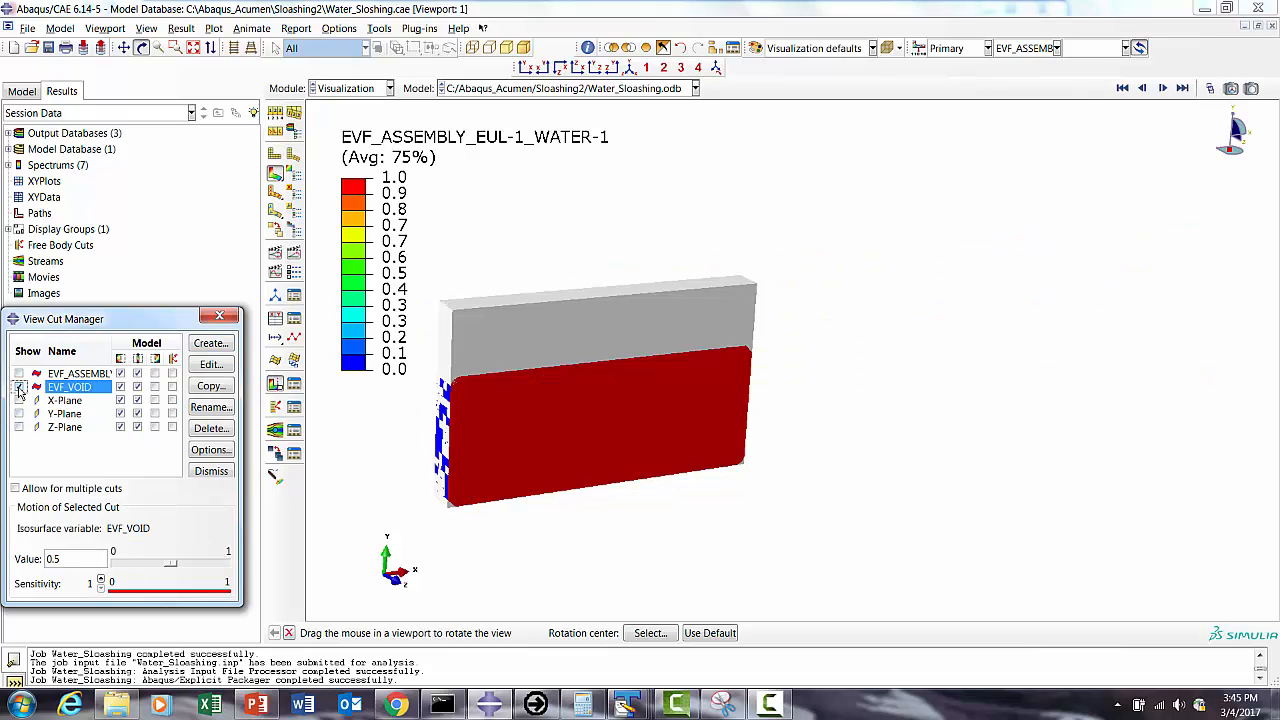
Step: Close the view cut manager, and rotate and fit the animated model to examine the sloshing water surface from oblique angles
{"action": "left_click", "coordinate": [212, 474]}
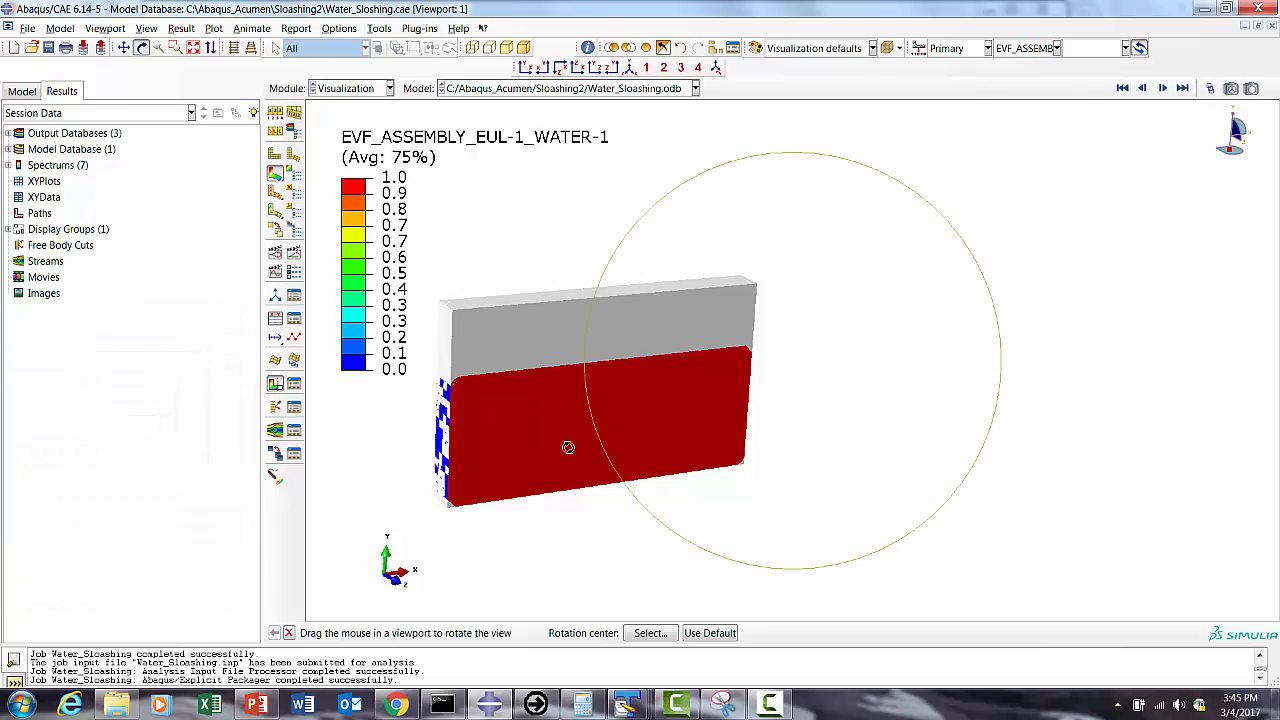
{"action": "left_click_drag", "start_coordinate": [566, 329], "coordinate": [541, 320]}
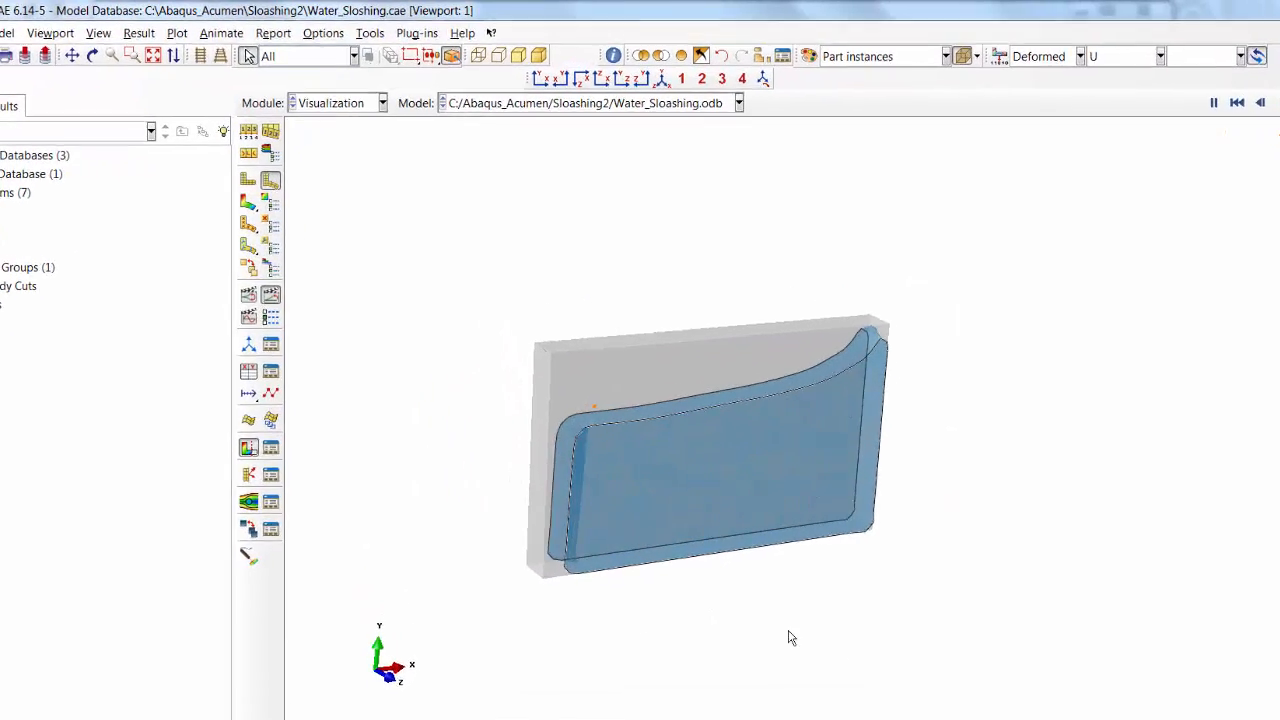
{"action": "left_click", "coordinate": [153, 56]}
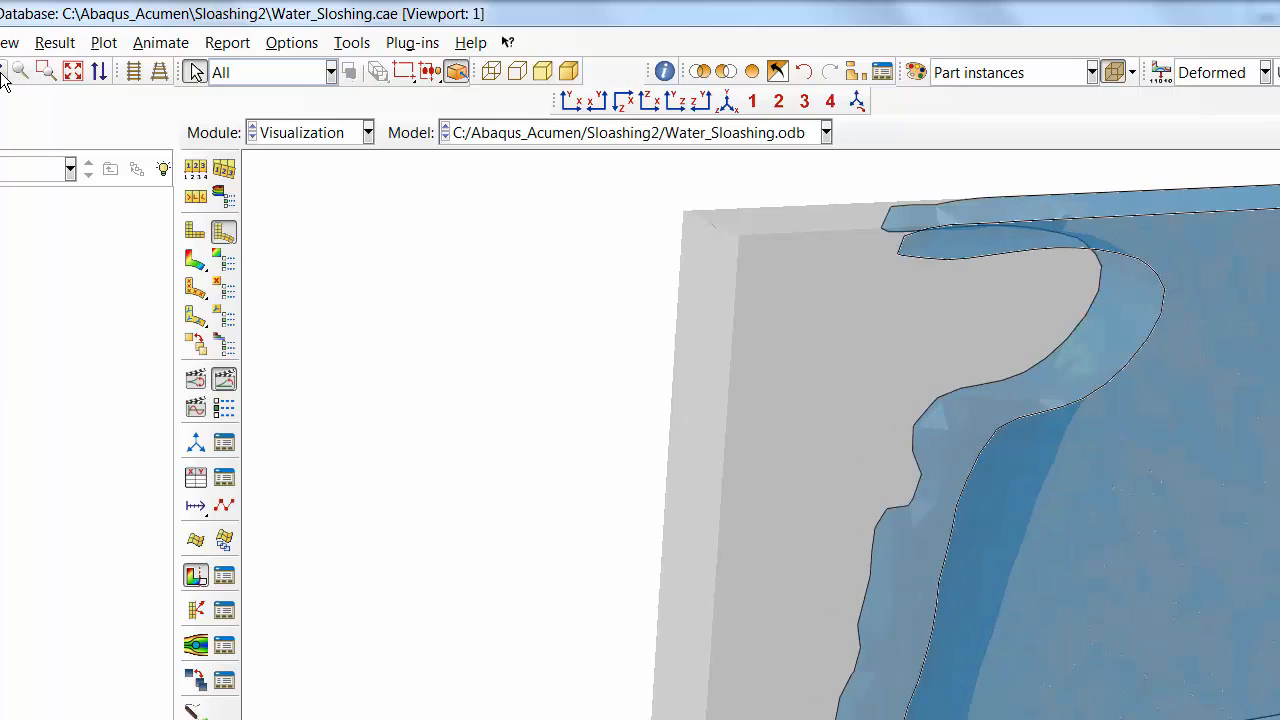
{"action": "left_click", "coordinate": [1, 73]}
{"action": "mouse_move", "coordinate": [1026, 120]}
{"action": "left_mouse_down"}
{"action": "mouse_move", "coordinate": [1023, 93]}
{"action": "mouse_move", "coordinate": [1031, 101]}
{"action": "left_mouse_up"}
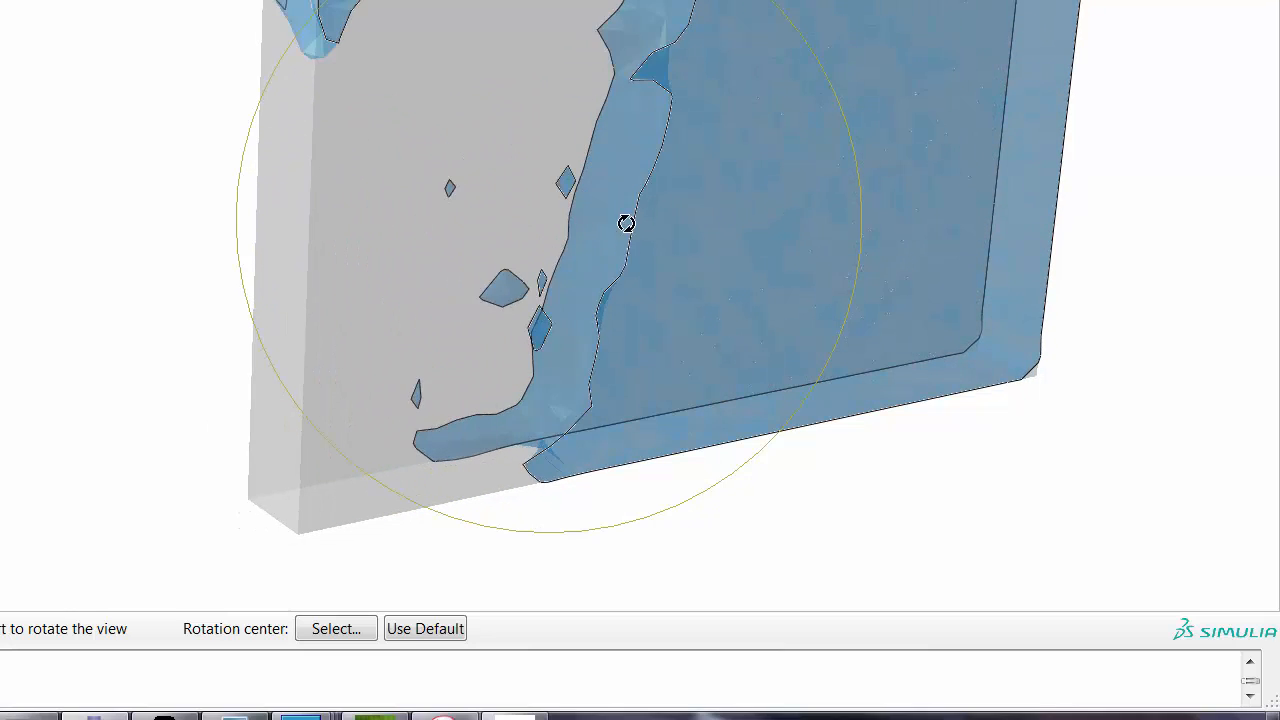
{"action": "mouse_move", "coordinate": [626, 220]}
{"action": "left_mouse_down"}
{"action": "mouse_move", "coordinate": [403, 51]}
{"action": "mouse_move", "coordinate": [137, 383]}
{"action": "mouse_move", "coordinate": [251, 483]}
{"action": "left_mouse_up"}
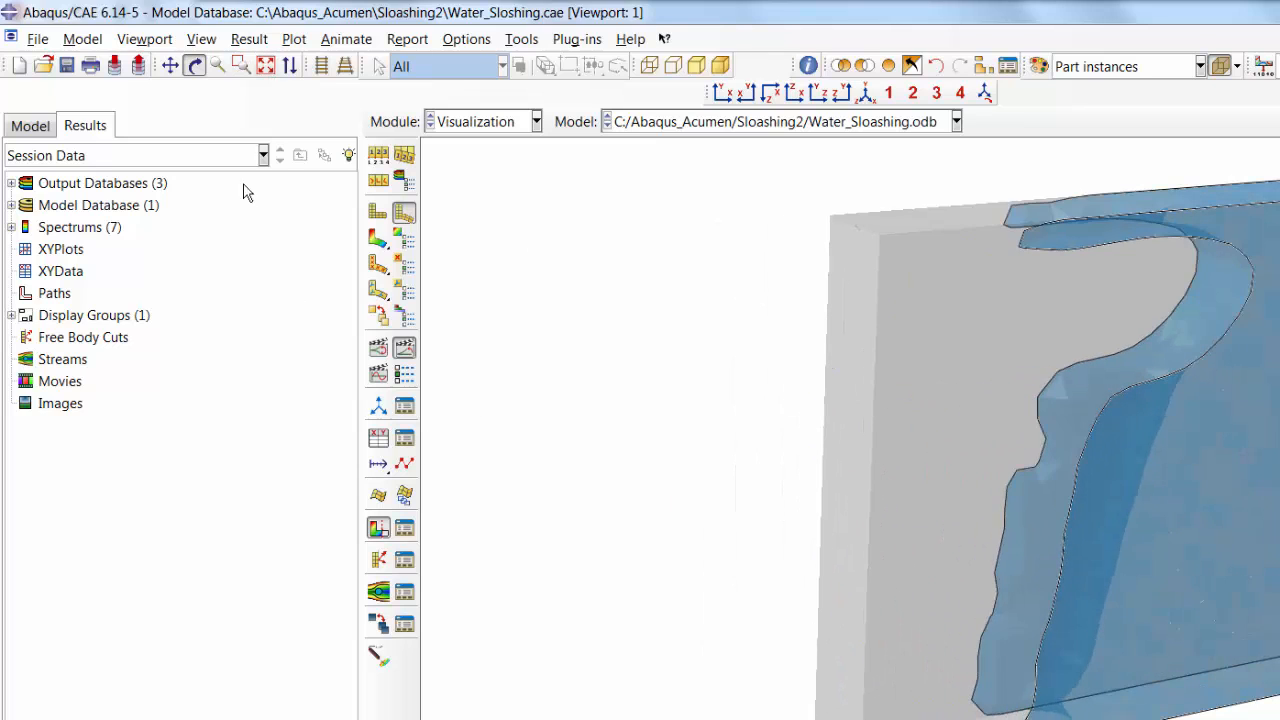
{"action": "left_click", "coordinate": [170, 65]}
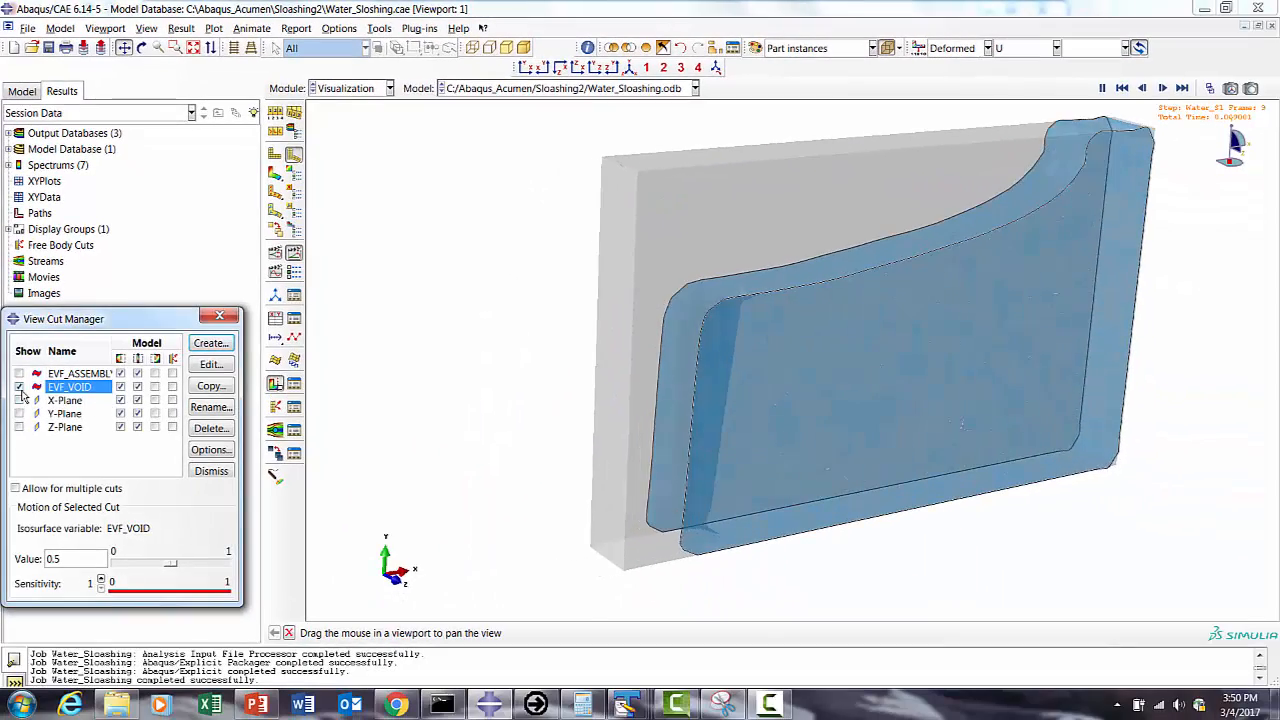
Step: Hide the EVF_VOID view cut, turn off translucency and orient the whole Eulerian domain to the XY view
{"action": "left_click", "coordinate": [19, 388]}
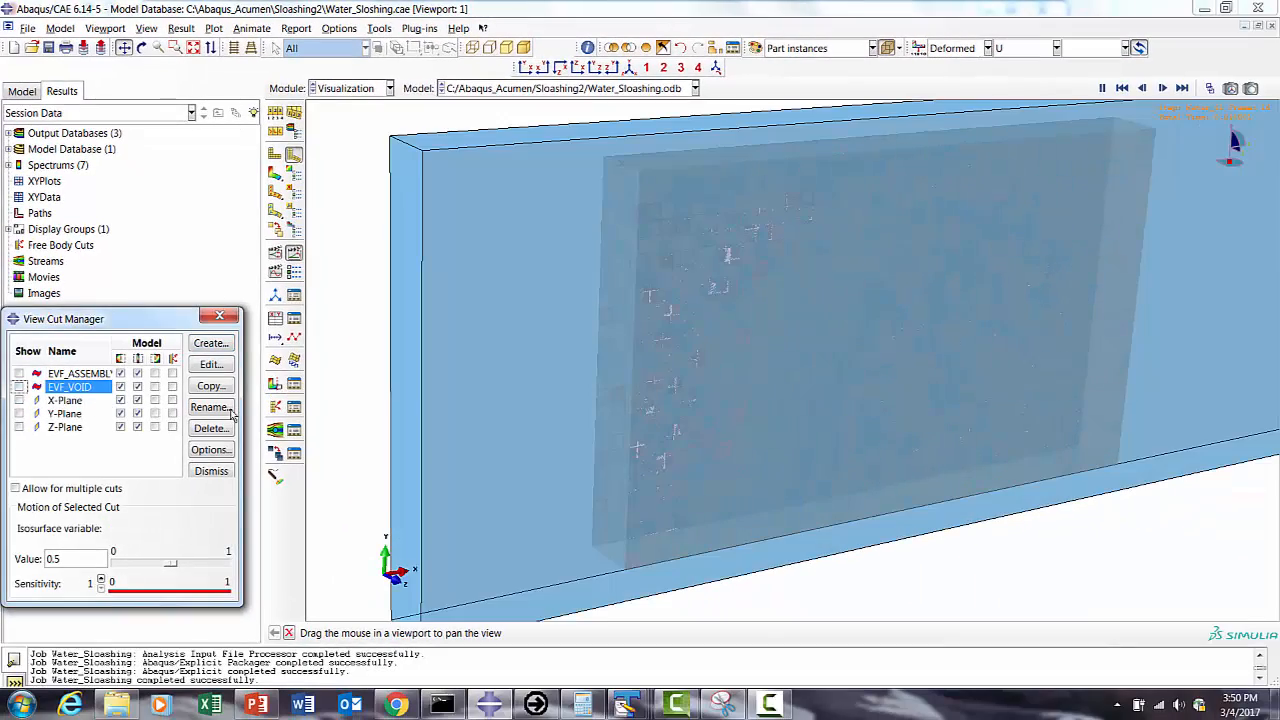
{"action": "left_click", "coordinate": [211, 471]}
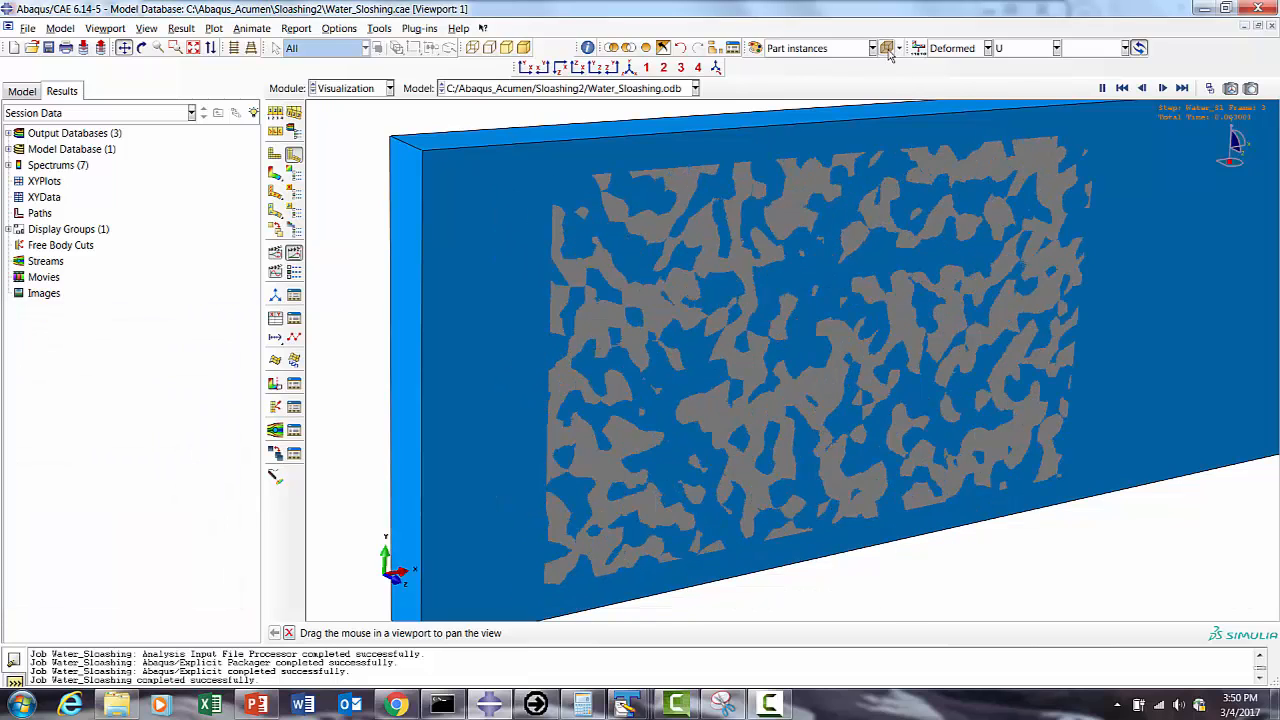
{"action": "left_click", "coordinate": [524, 67]}
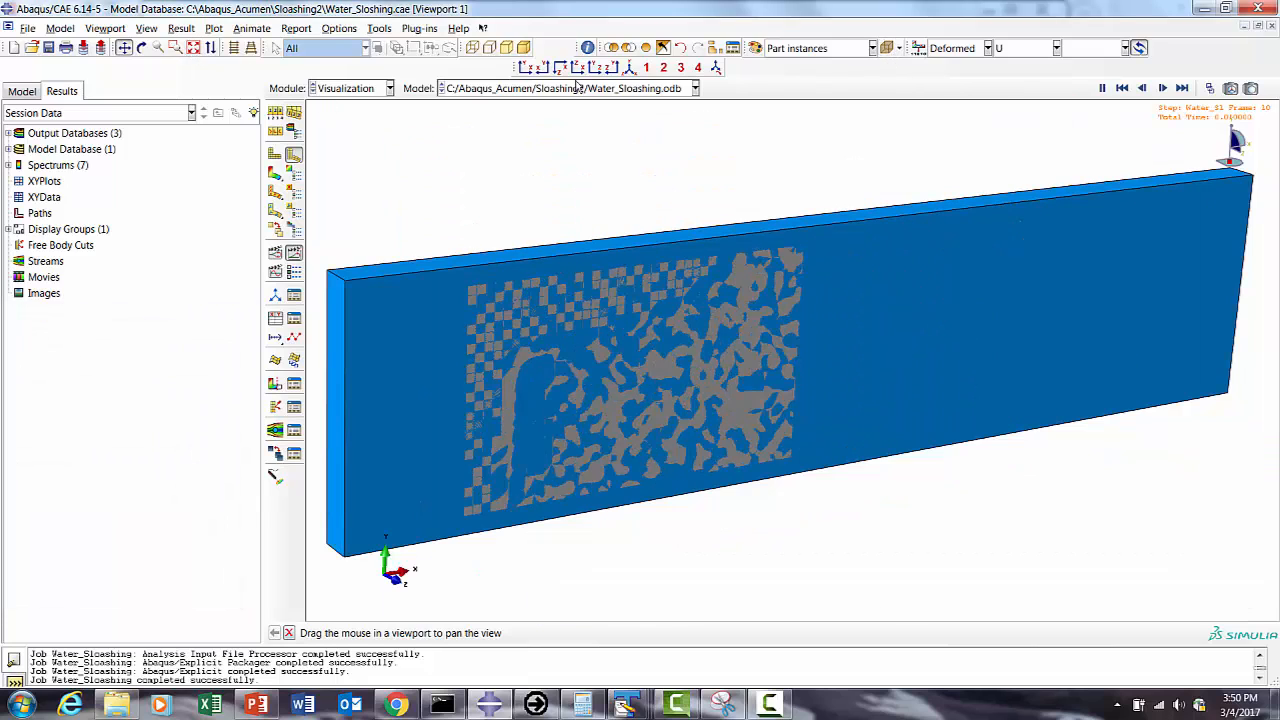
{"action": "left_click", "coordinate": [524, 67]}
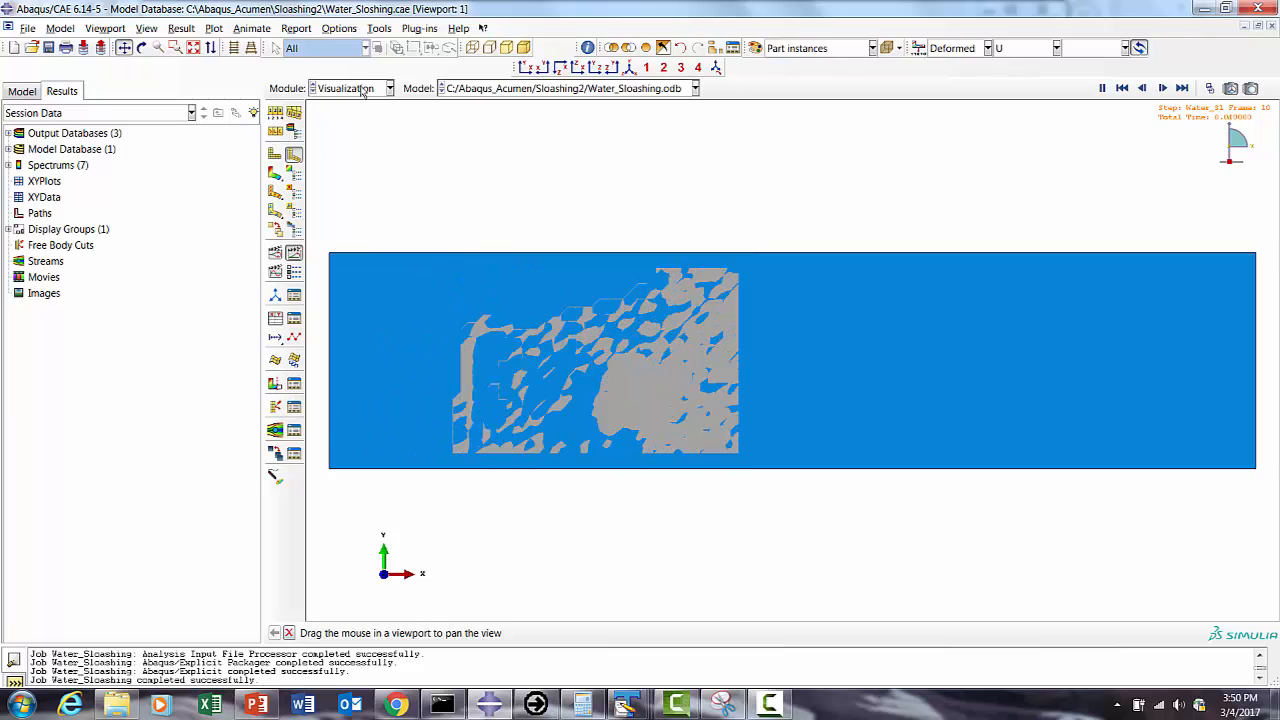
Step: Show the EVF_VOID isosurface cut in an oblique 3D view with translucency turned on
{"action": "left_click", "coordinate": [296, 385]}
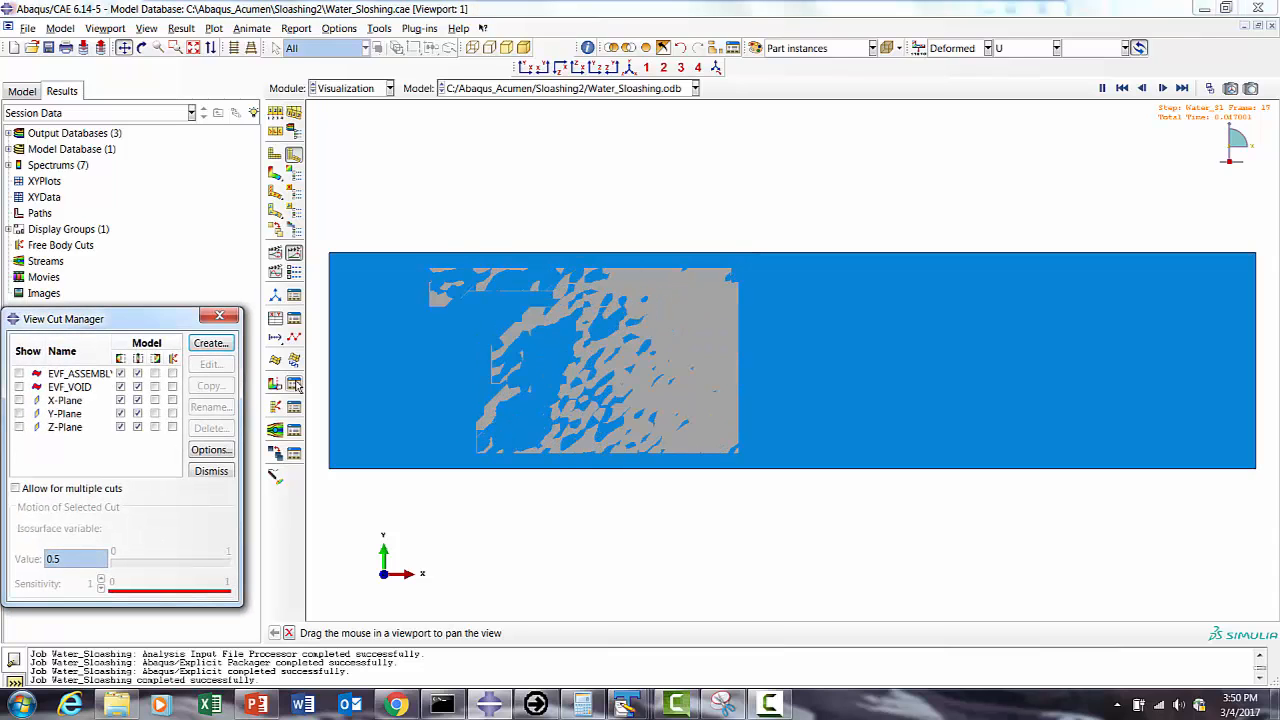
{"action": "left_click", "coordinate": [19, 388]}
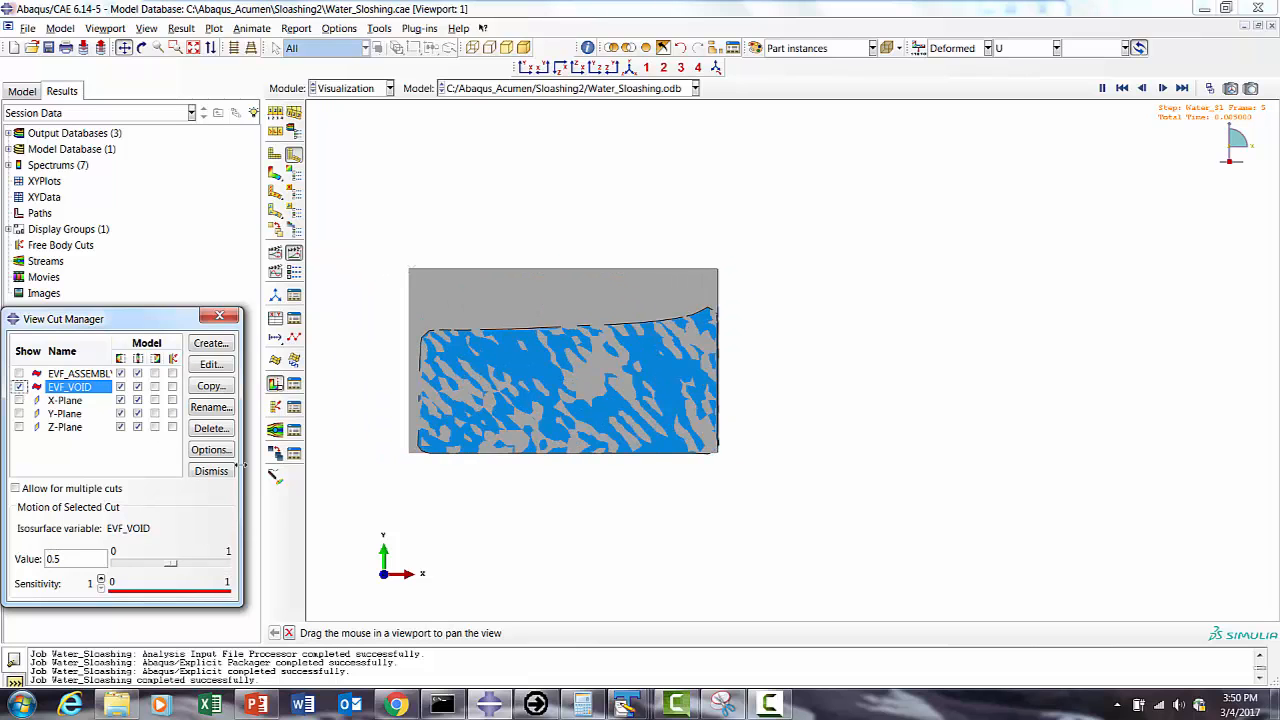
{"action": "left_click", "coordinate": [211, 471]}
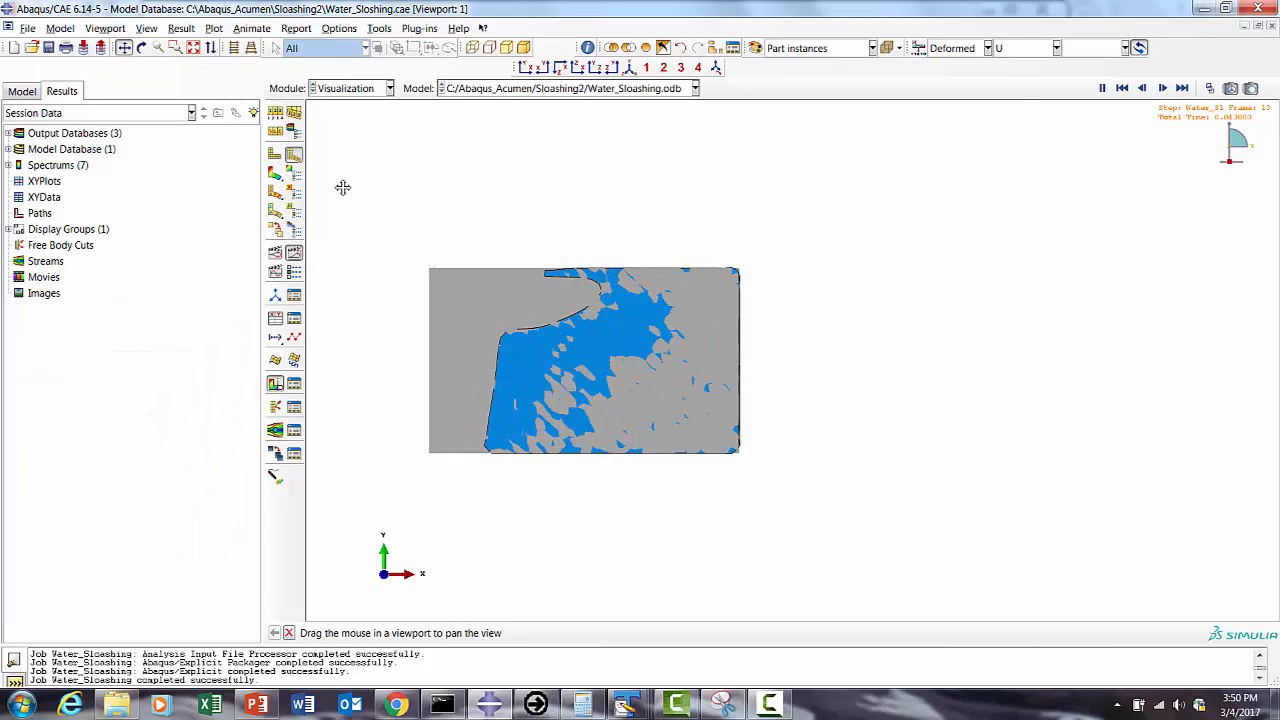
{"action": "left_click", "coordinate": [141, 47]}
{"action": "left_click_drag", "start_coordinate": [400, 251], "coordinate": [650, 337]}
{"action": "left_click", "coordinate": [124, 47]}
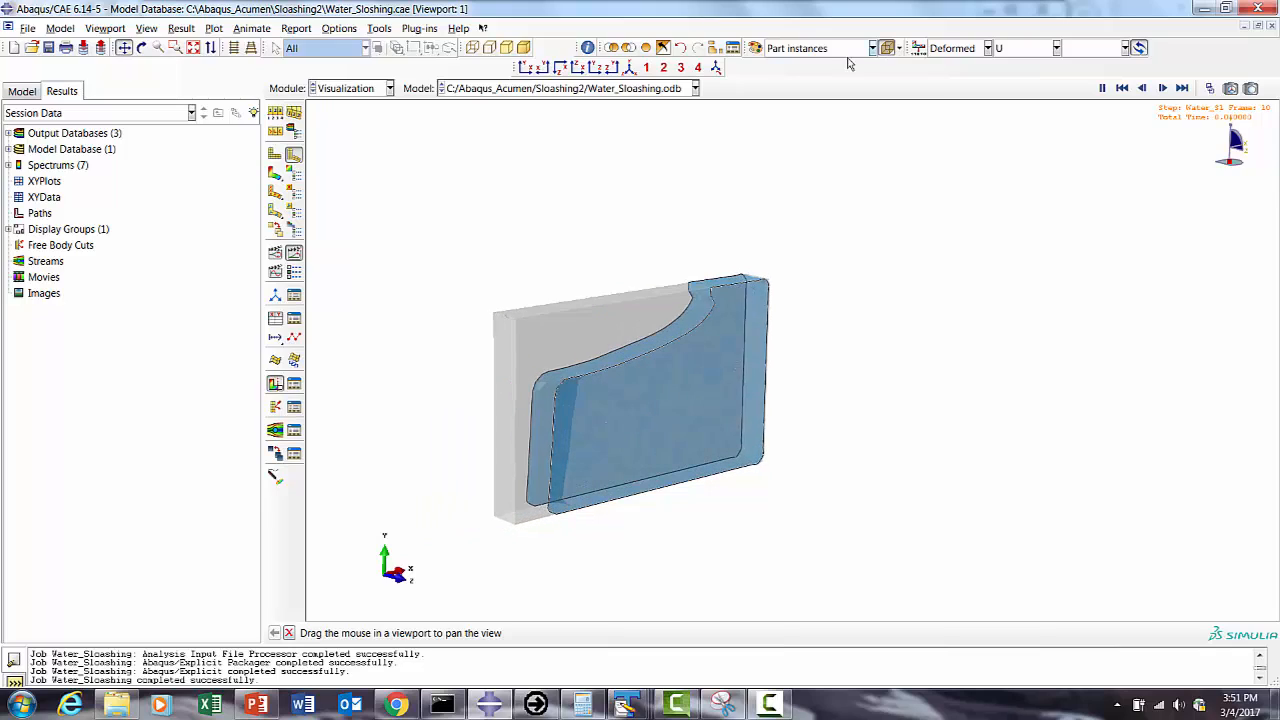
{"action": "left_click", "coordinate": [887, 48]}
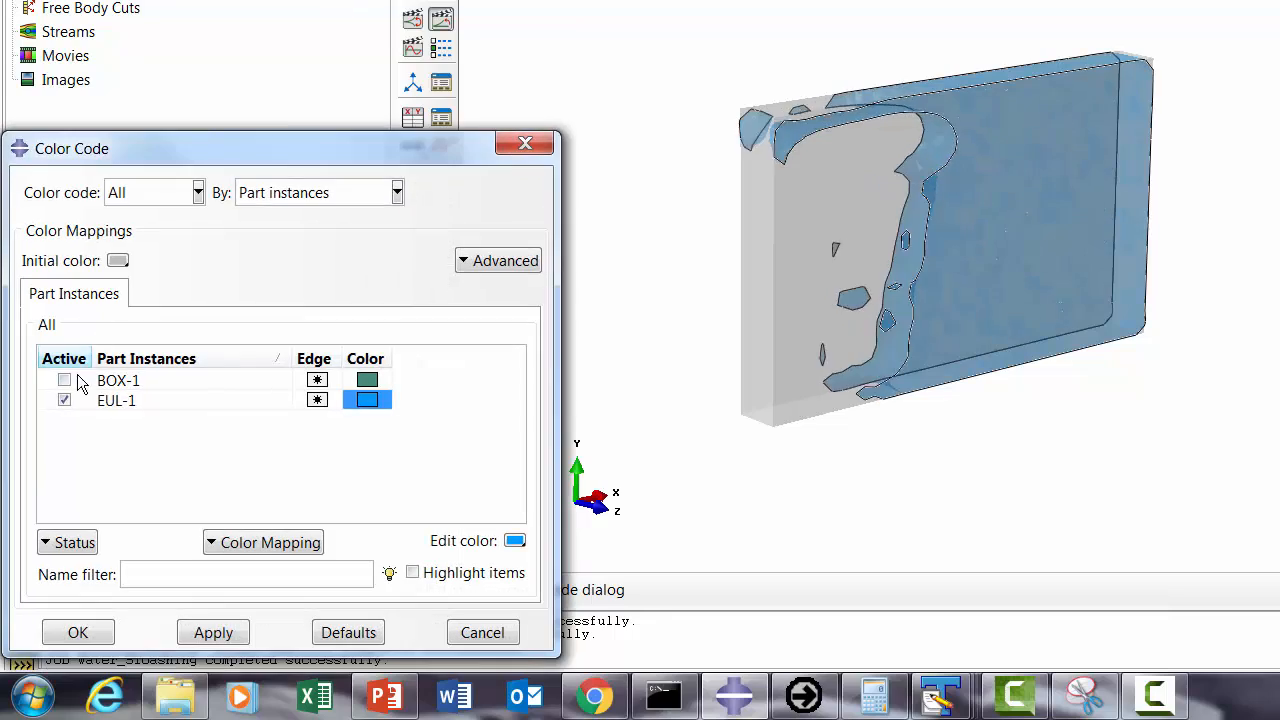
Step: Apply the part-instance color to BOX-1, and deactivate it again so only EUL-1 is color-coded
{"action": "left_click", "coordinate": [64, 380]}
{"action": "left_click", "coordinate": [213, 632]}
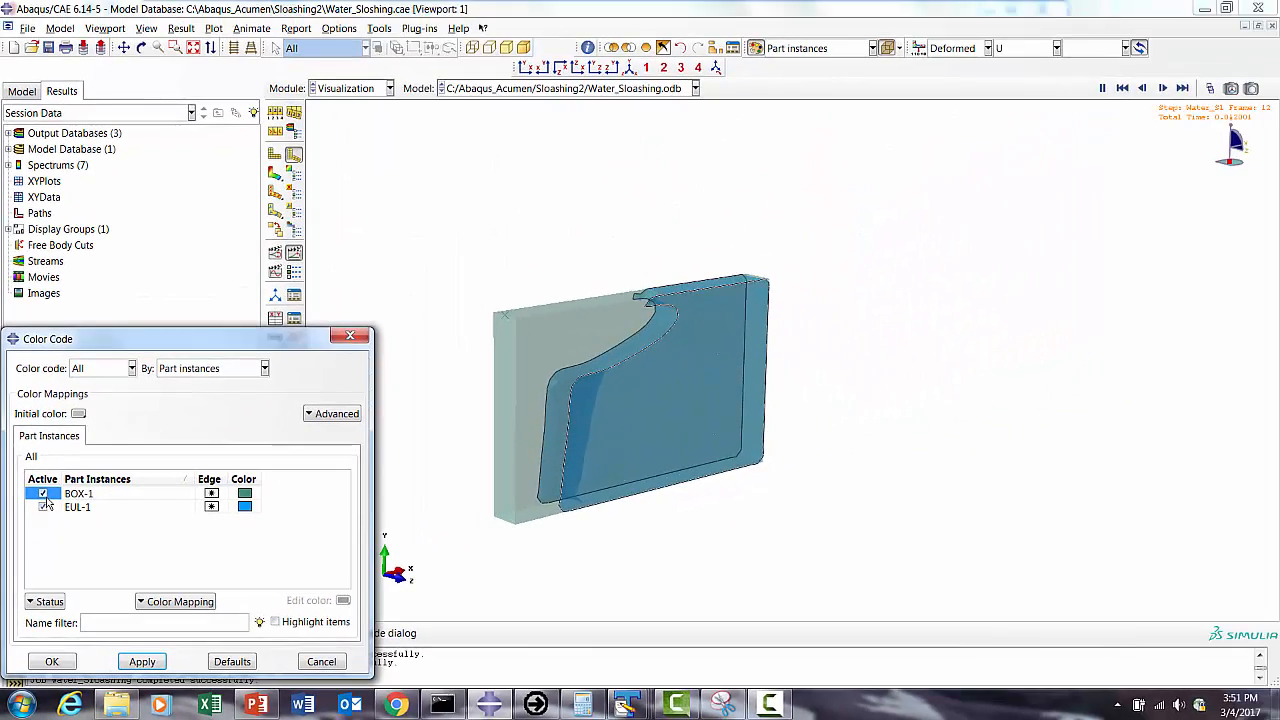
{"action": "left_click", "coordinate": [43, 494]}
{"action": "left_click", "coordinate": [126, 665]}
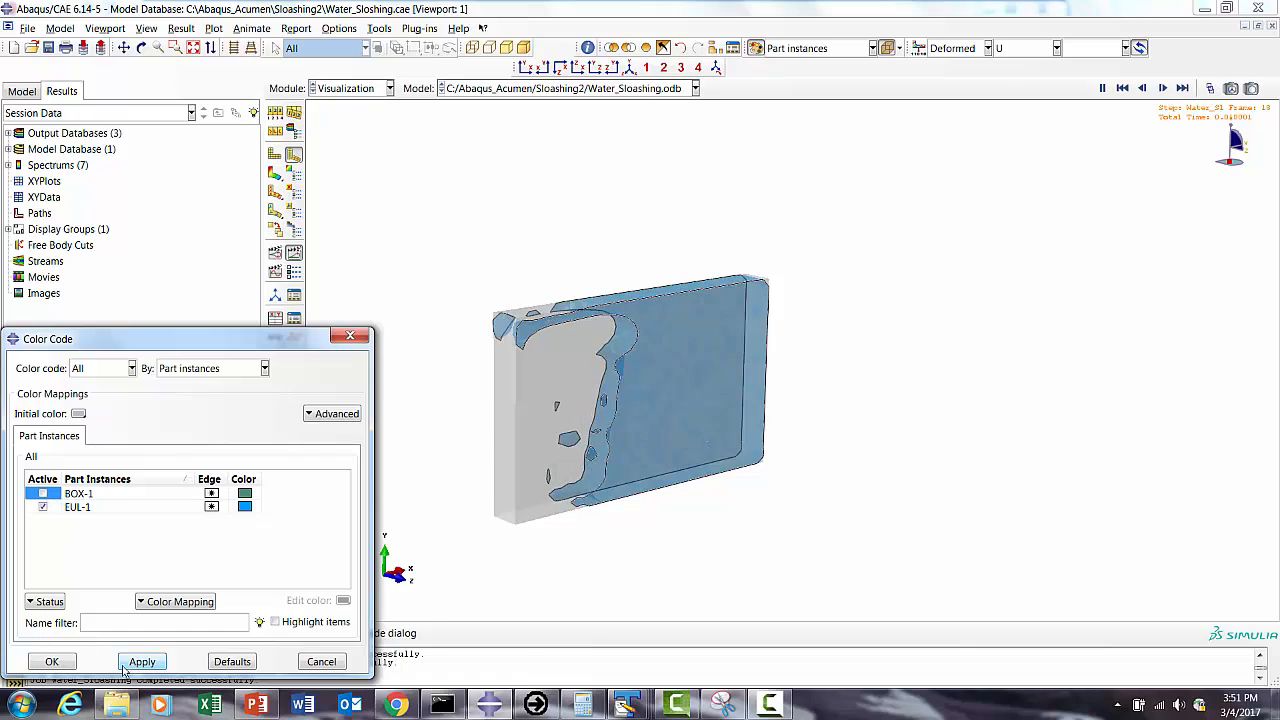
{"action": "left_click", "coordinate": [52, 662]}
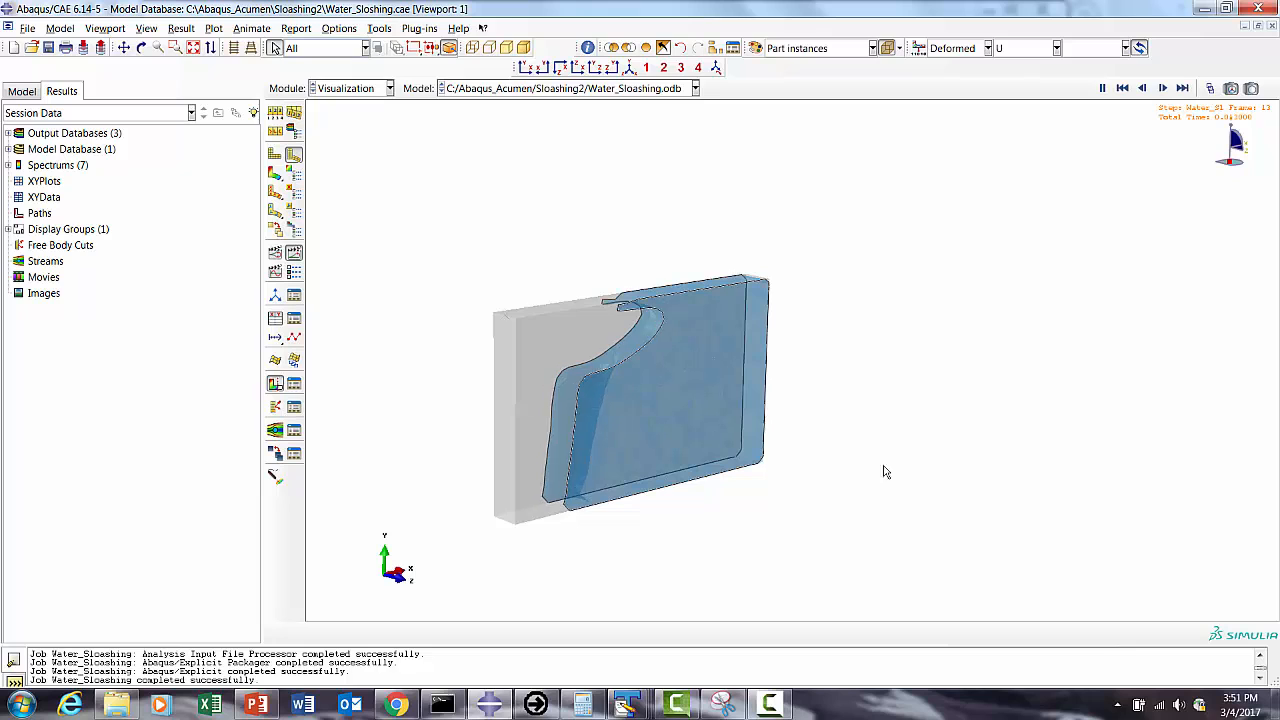
Step: Hide the EVF_VOID view cut and turn off translucency for the animated model
{"action": "left_click", "coordinate": [294, 384]}
{"action": "left_click", "coordinate": [18, 386]}
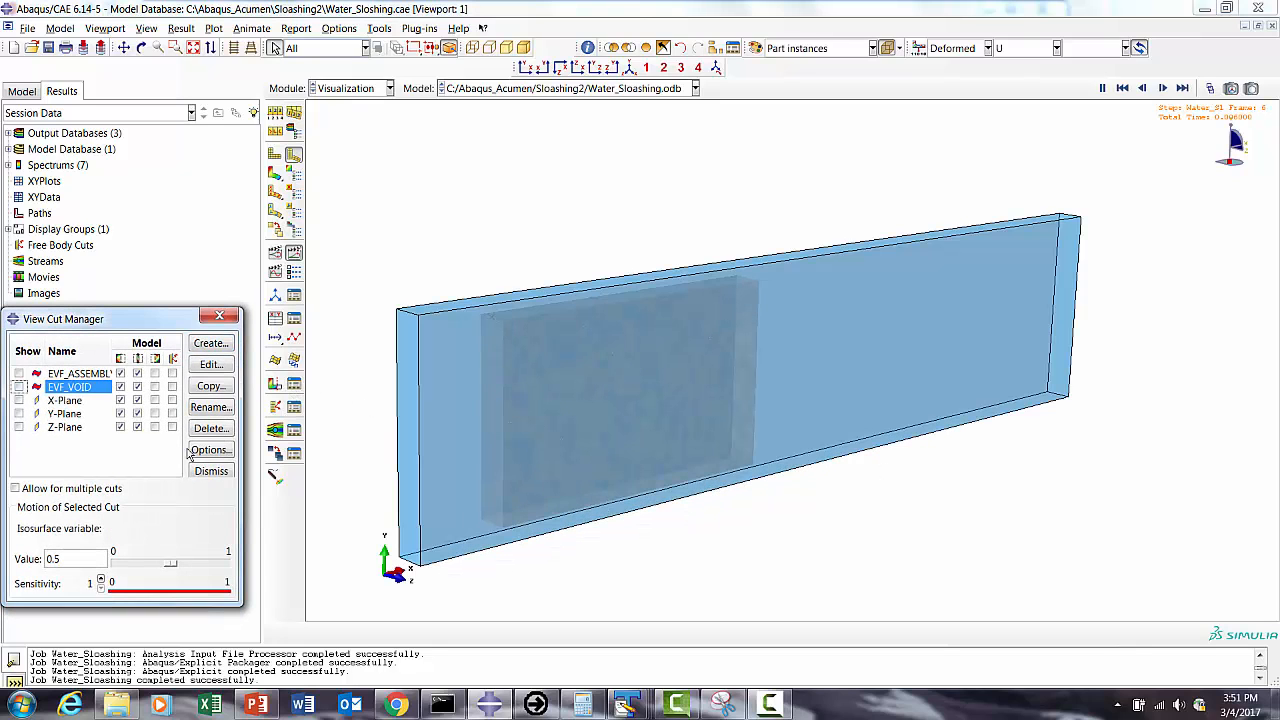
{"action": "left_click", "coordinate": [211, 470]}
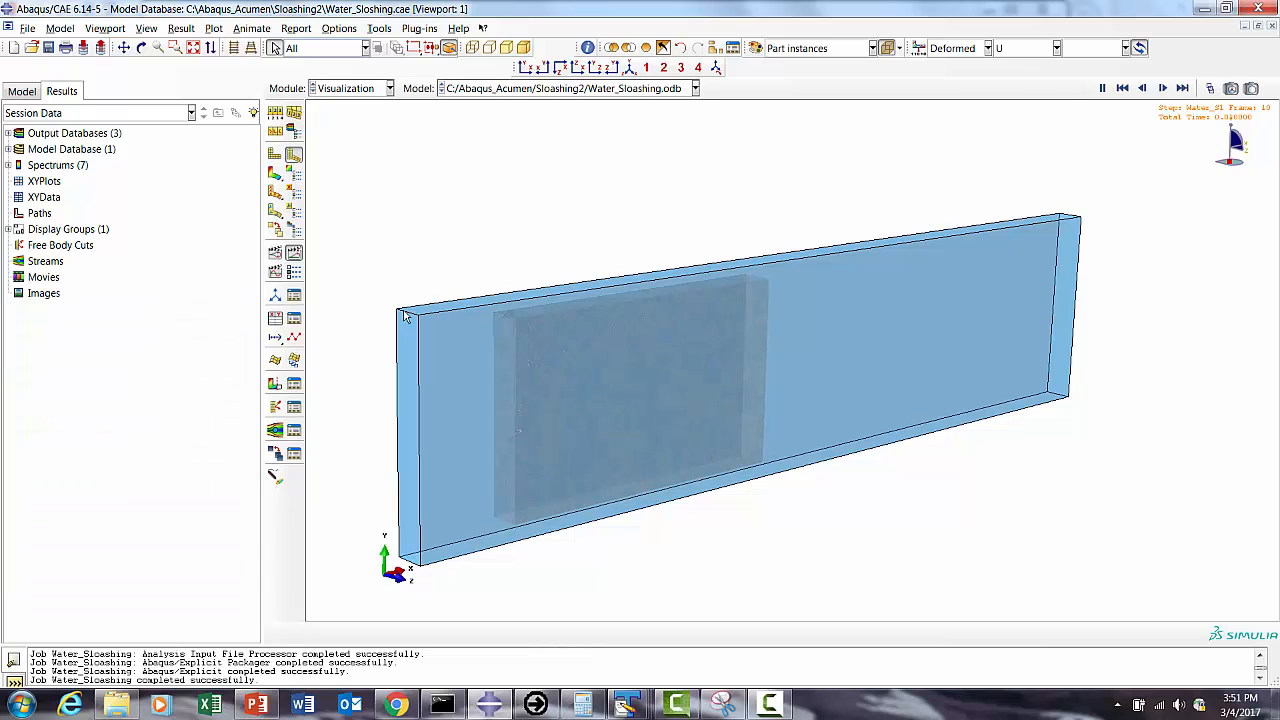
{"action": "left_click", "coordinate": [886, 50]}
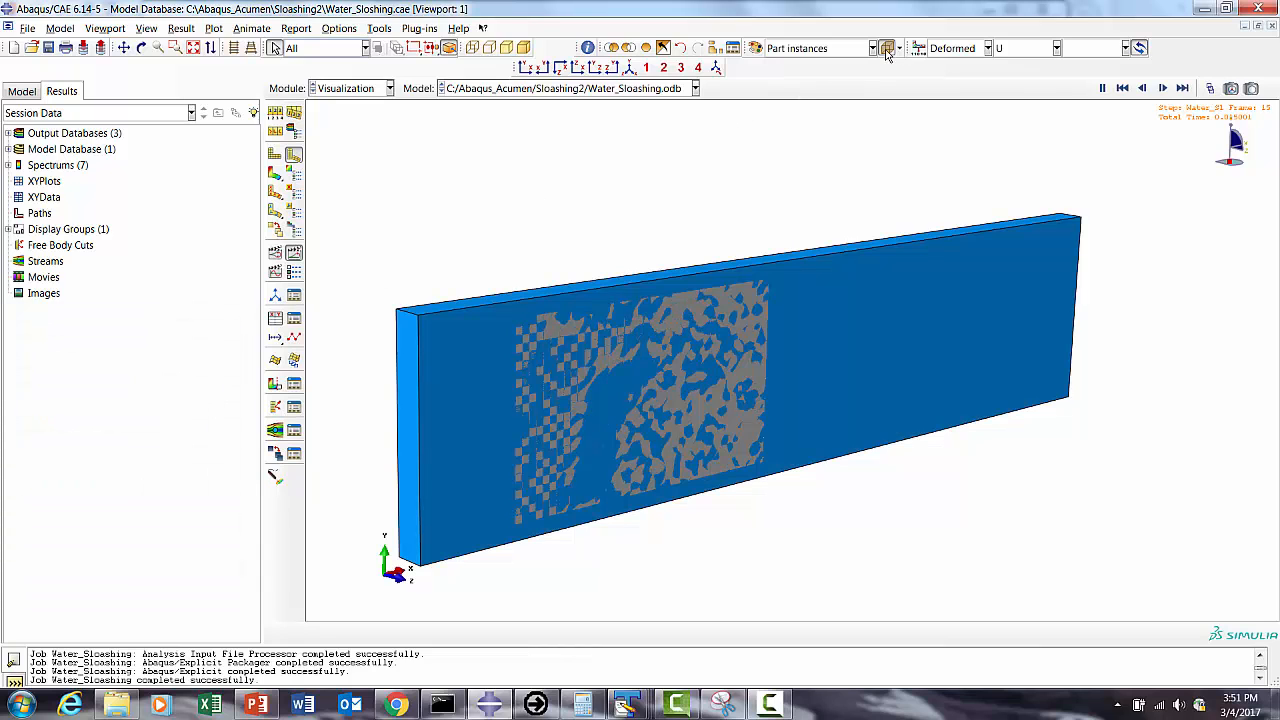
Step: Set the primary field output to the water volume fraction EVF_ASSEMBLY_EUL-1_WATER-1 and plot contours on the deformed shape
{"action": "left_click", "coordinate": [181, 28]}
{"action": "left_click", "coordinate": [198, 104]}
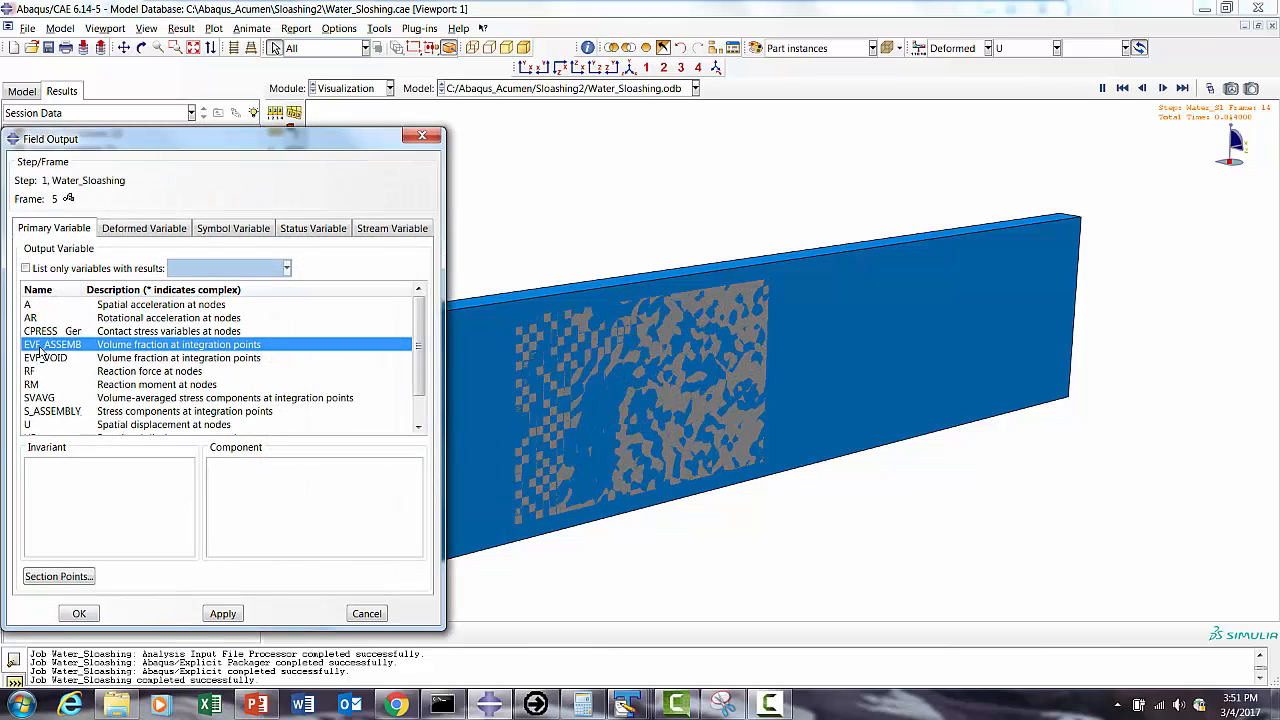
{"action": "left_click", "coordinate": [76, 613]}
{"action": "left_click", "coordinate": [276, 175]}
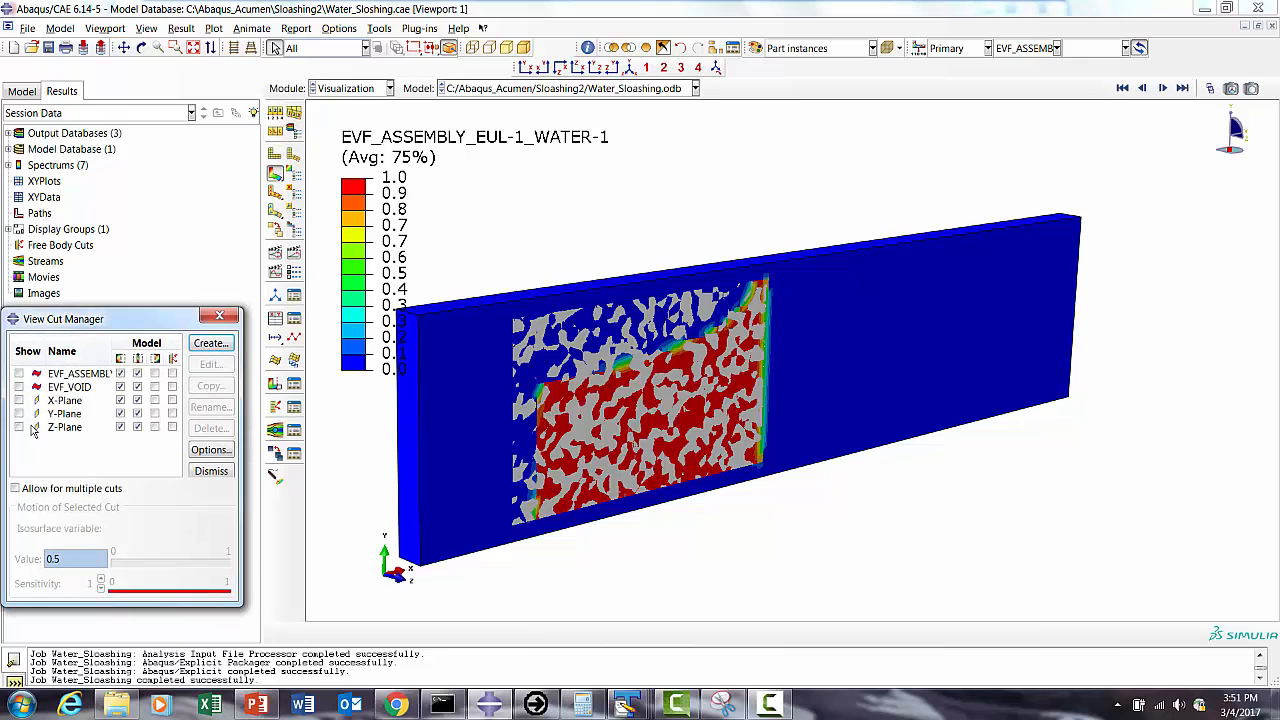
Step: Apply the Z-Plane view cut and animate the time history of the water volume fraction contours
{"action": "left_click", "coordinate": [18, 427]}
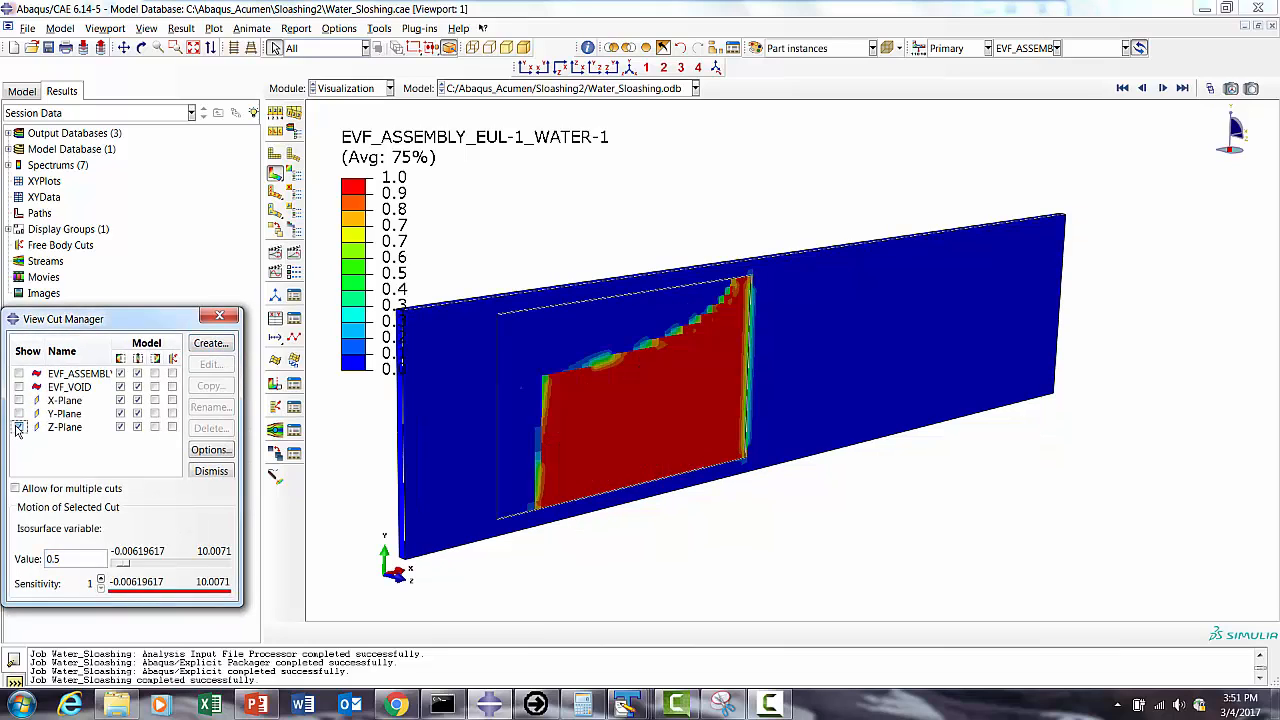
{"action": "left_click", "coordinate": [214, 472]}
{"action": "left_click", "coordinate": [292, 257]}
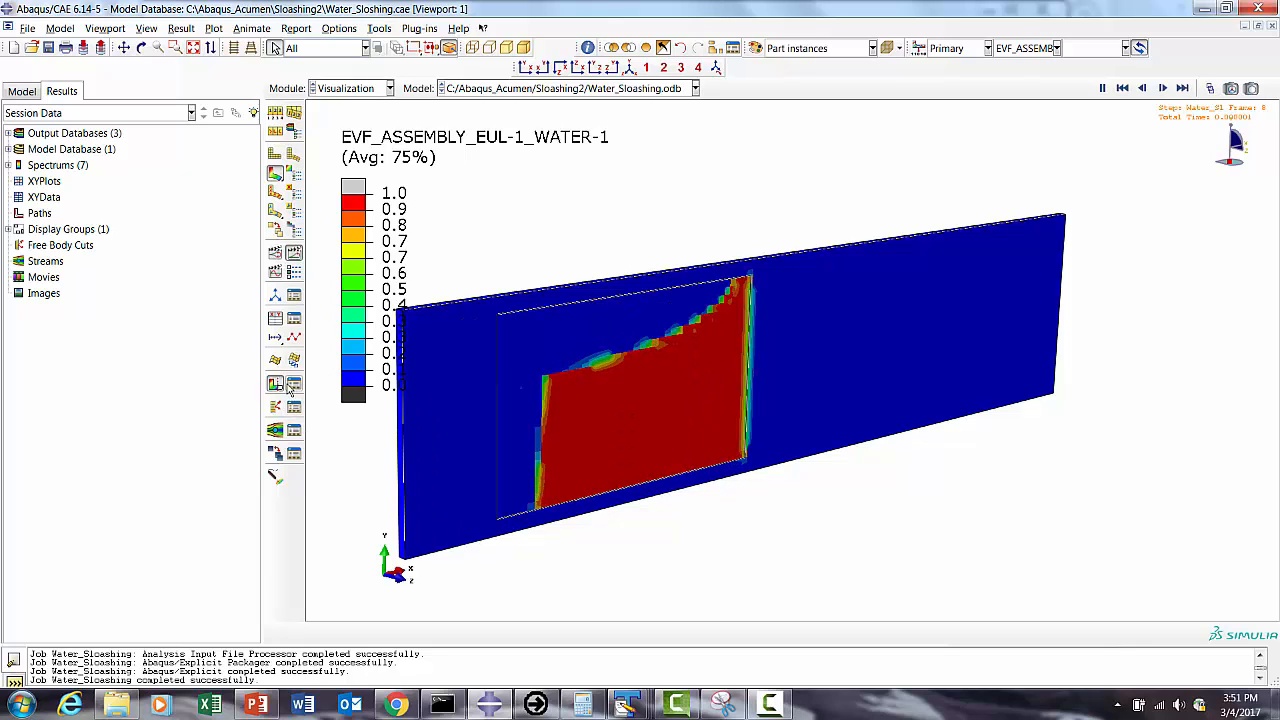
Step: Replace the Z-Plane view cut with the EVF_VOID cut and animate the time history of the deformed shape without contours
{"action": "left_click", "coordinate": [284, 157]}
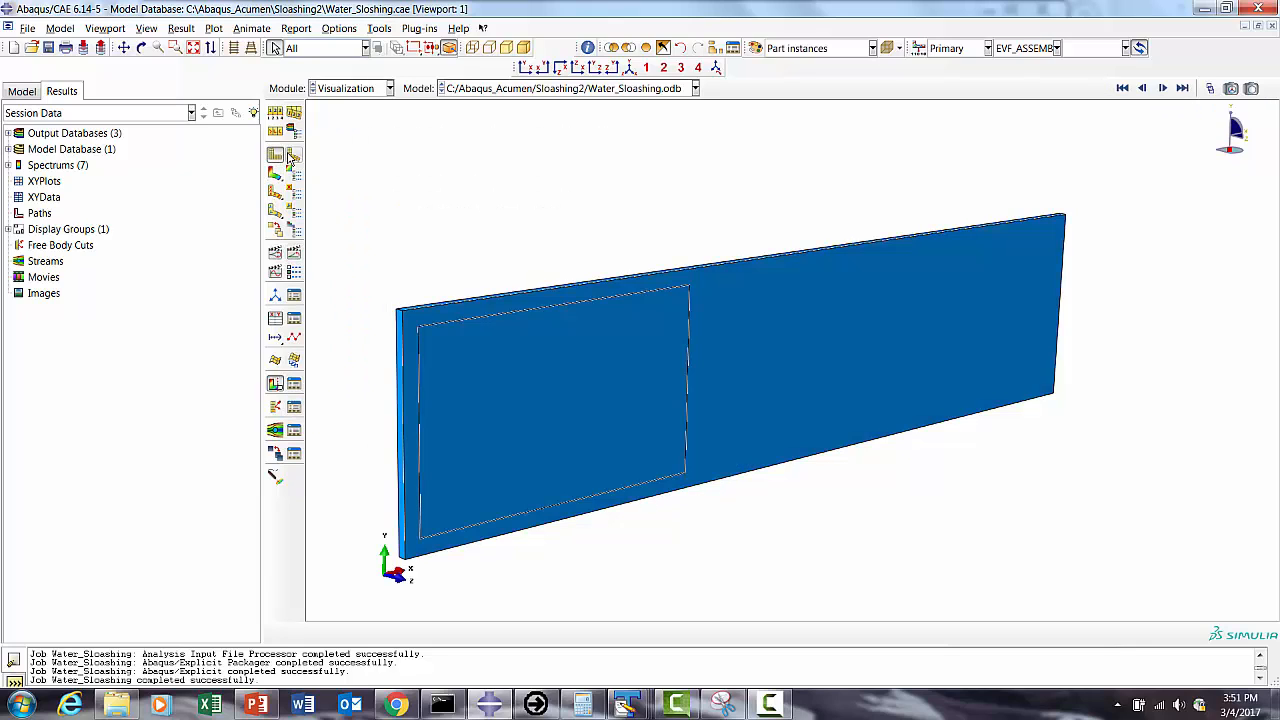
{"action": "left_click", "coordinate": [295, 381]}
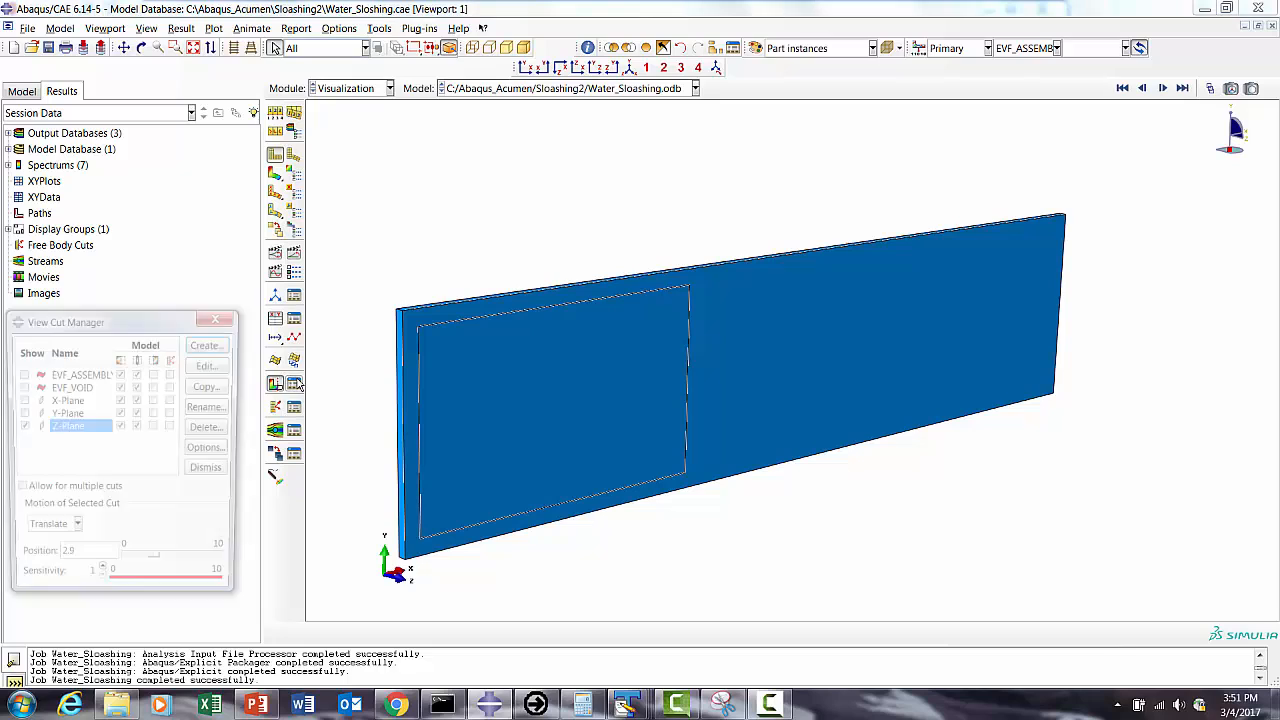
{"action": "left_click", "coordinate": [18, 387]}
{"action": "left_click", "coordinate": [211, 471]}
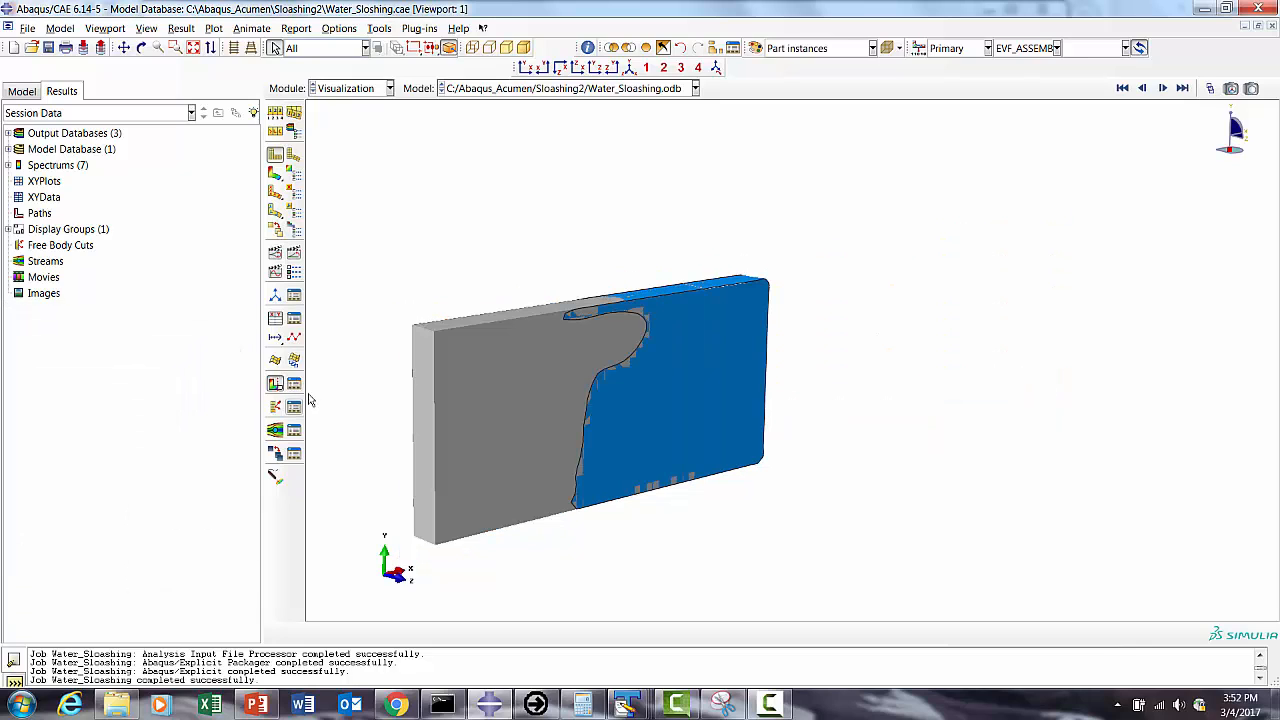
{"action": "left_click", "coordinate": [295, 258]}
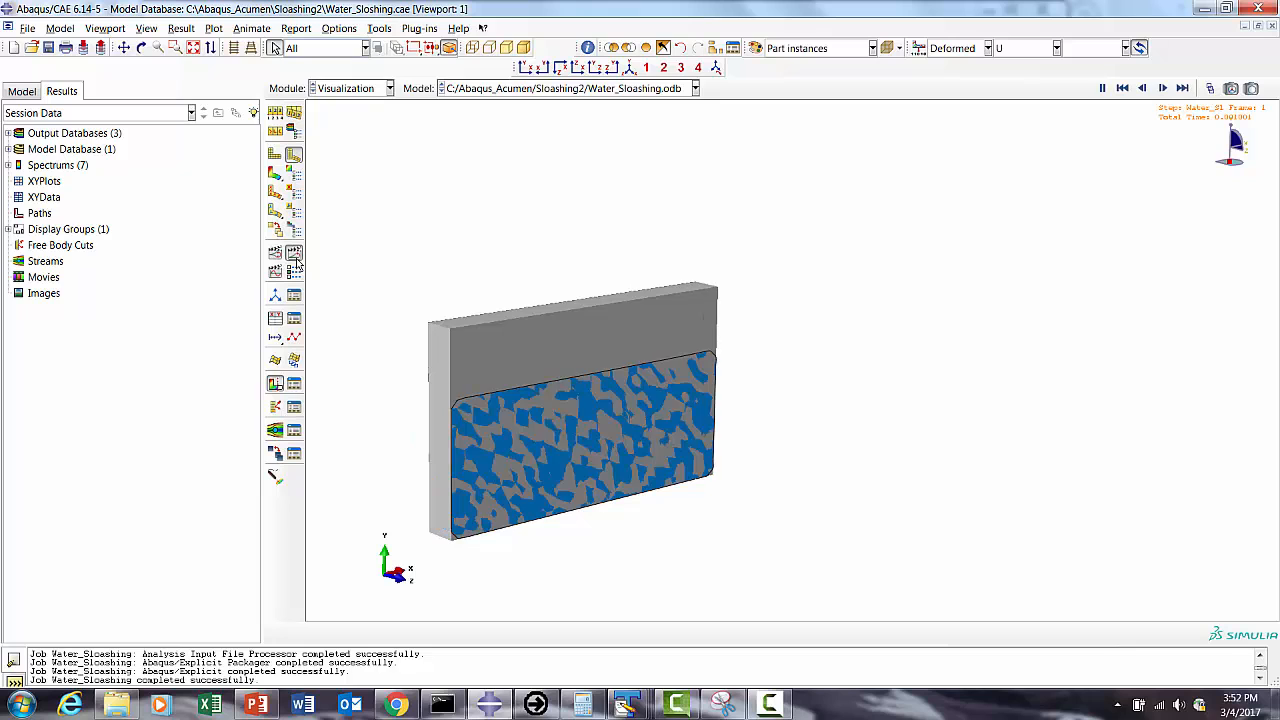